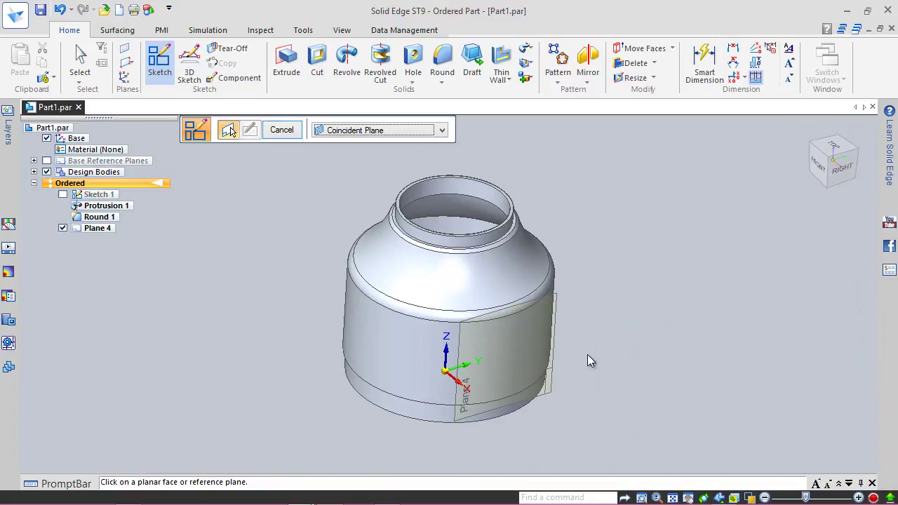
Start a sketch on Plane 4 and orient the view normal to it with the Z axis pointing up.
left_click(553, 384)
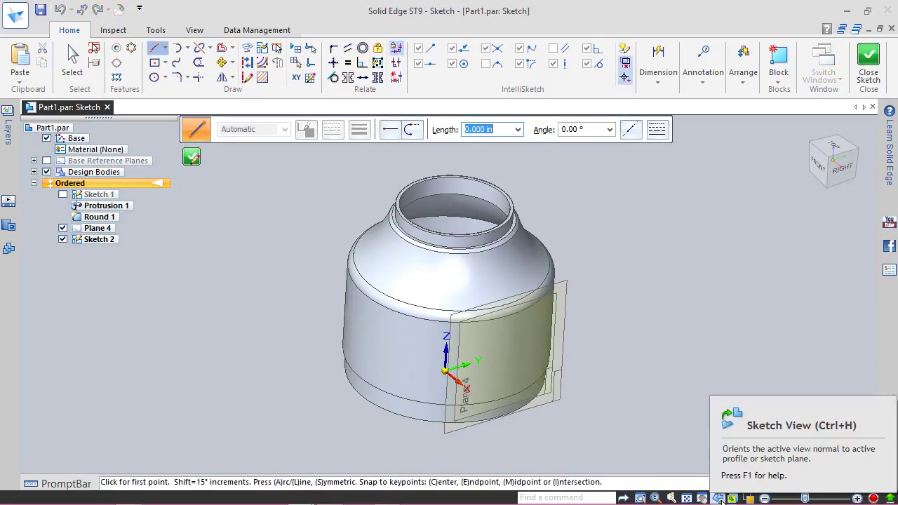
left_click(719, 498)
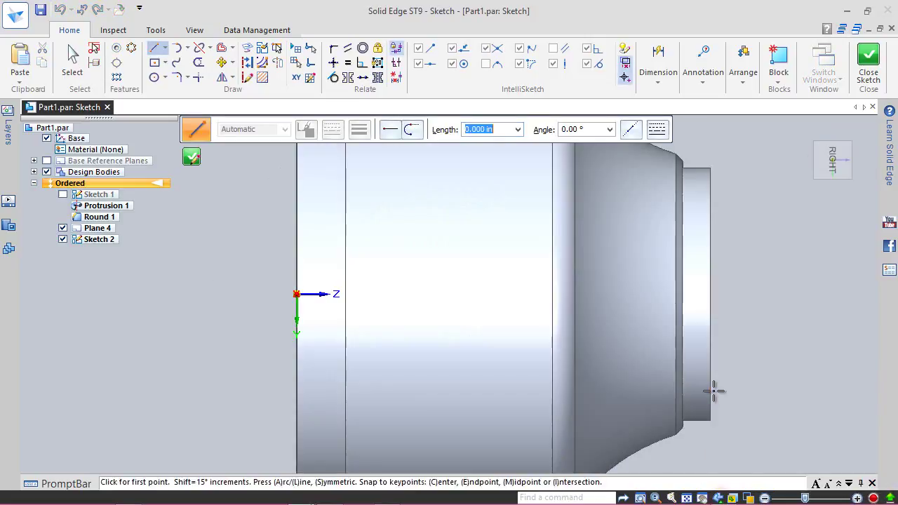
mouse_move(850, 179)
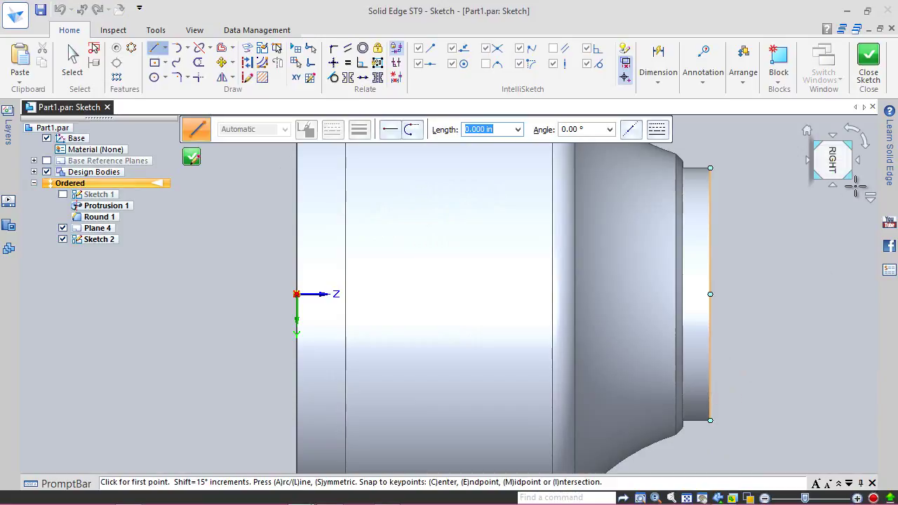
left_click(851, 126)
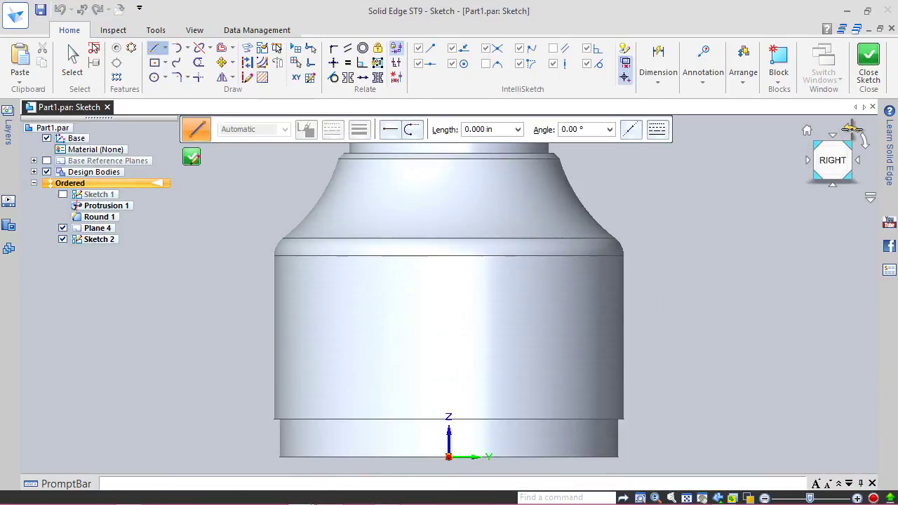
Draw a horizontal 2 in construction line between the midpoints of the main cylinder's two side edges.
left_click(247, 77)
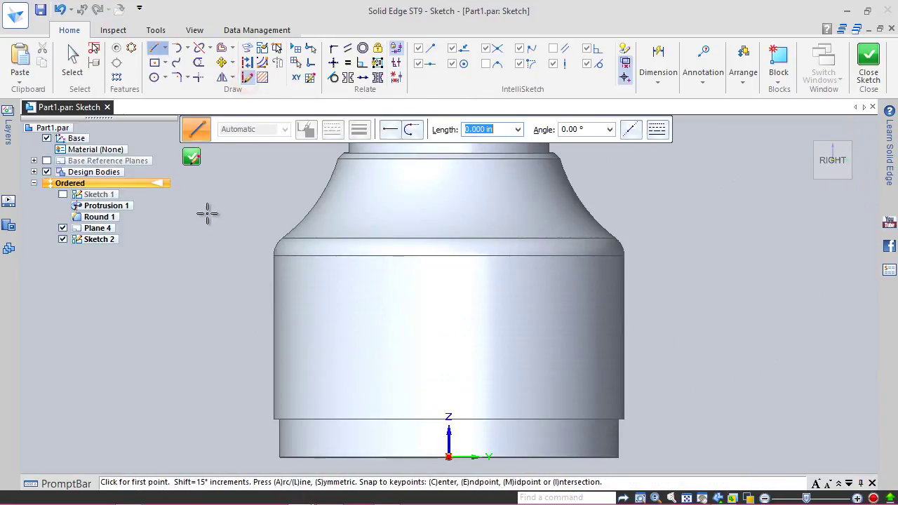
left_click(274, 337)
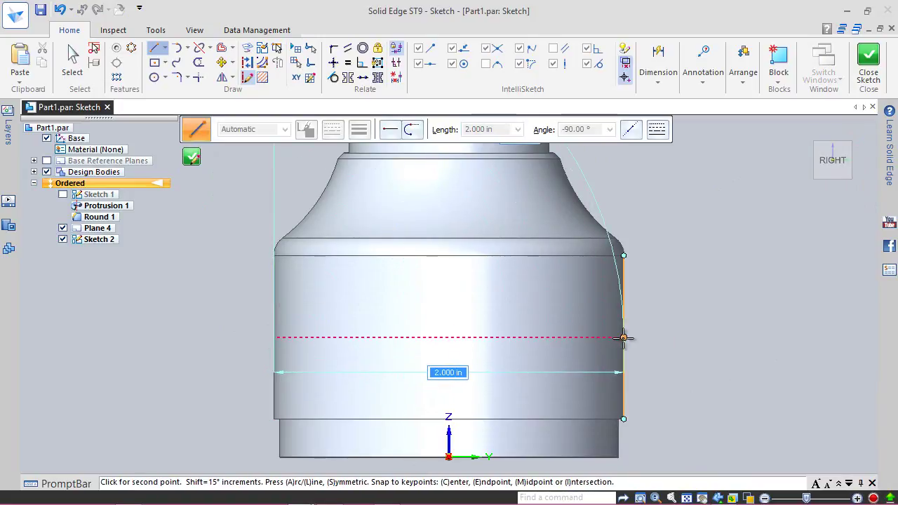
left_click(624, 337)
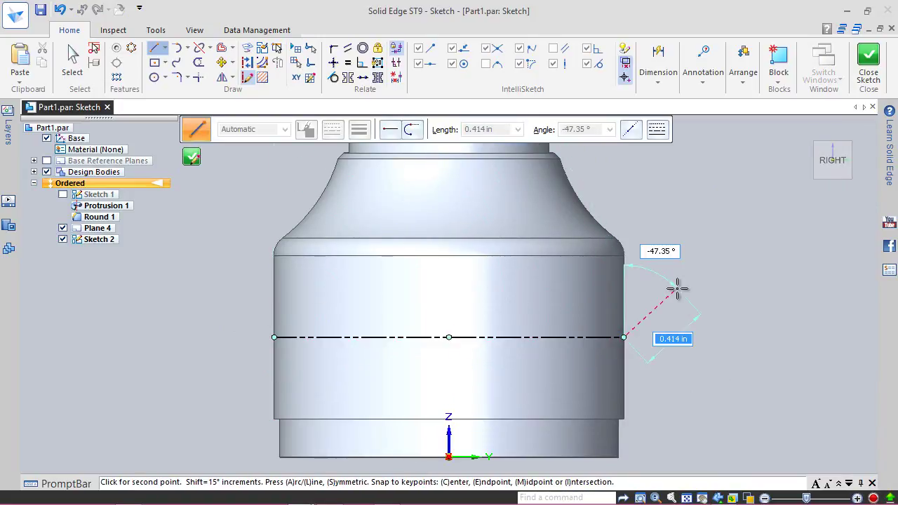
right_click(676, 289)
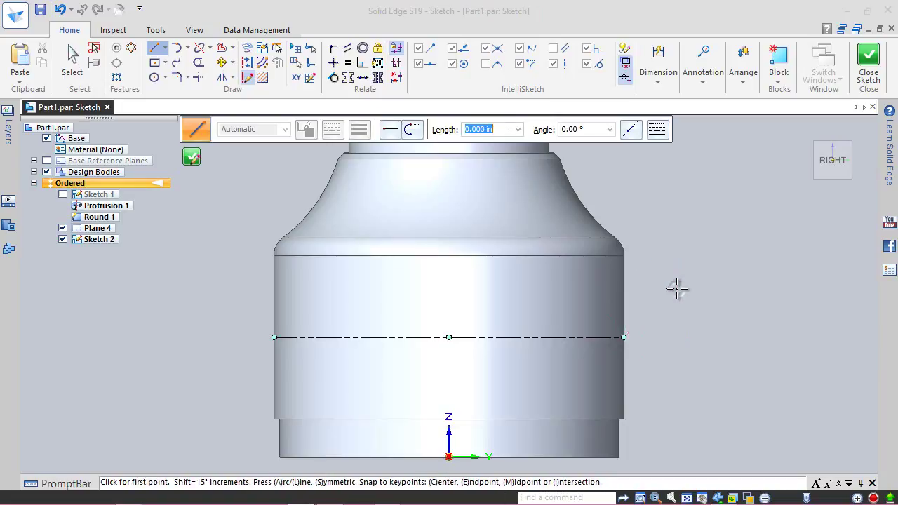
Create a two-line text profile reading FLUORESCENT and BULB, formatted in bold Calibri.
left_click(156, 30)
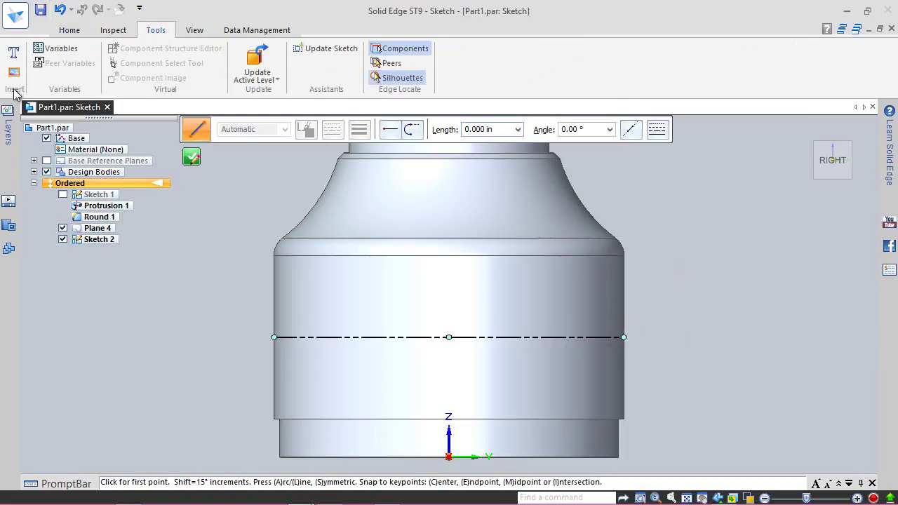
left_click(16, 50)
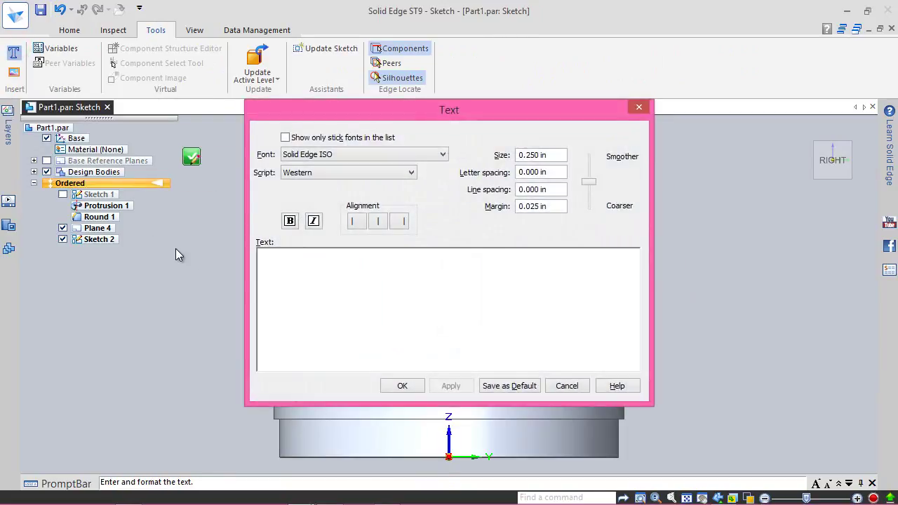
left_click(303, 261)
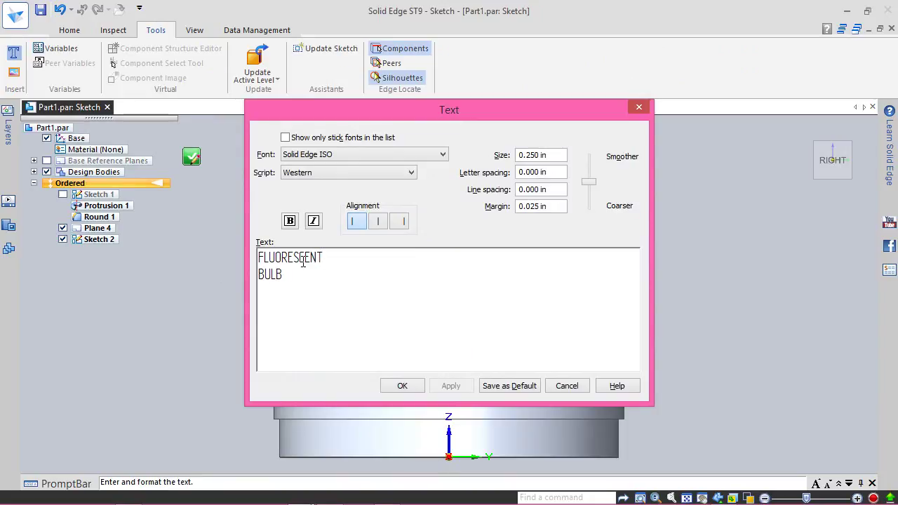
left_click(334, 281)
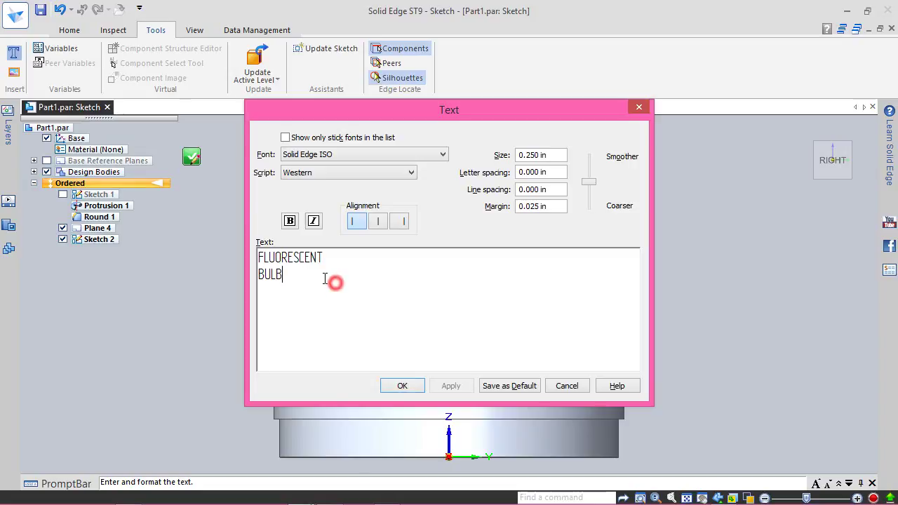
triple_click(299, 277)
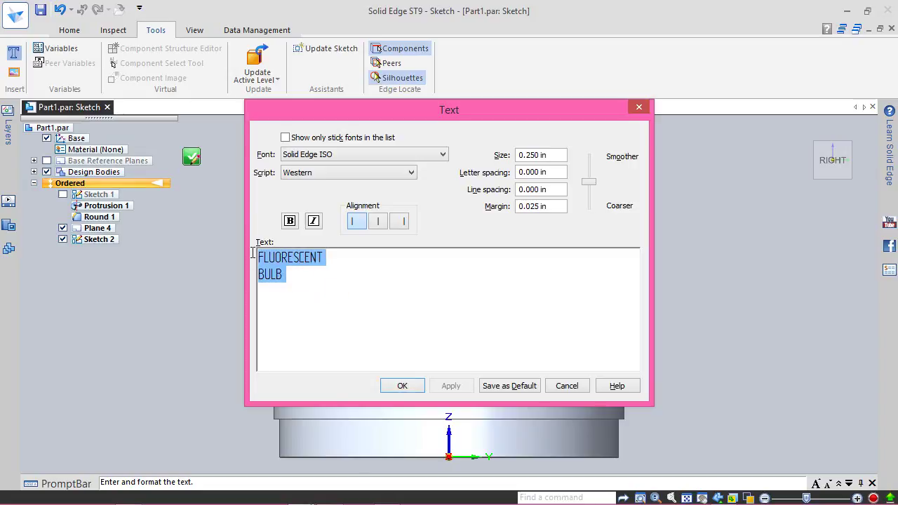
left_click(290, 221)
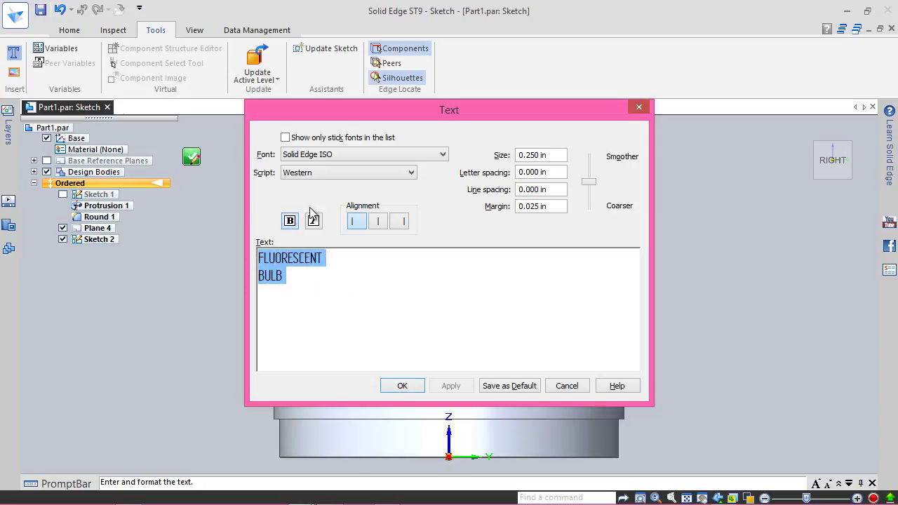
left_click(362, 154)
key("c")
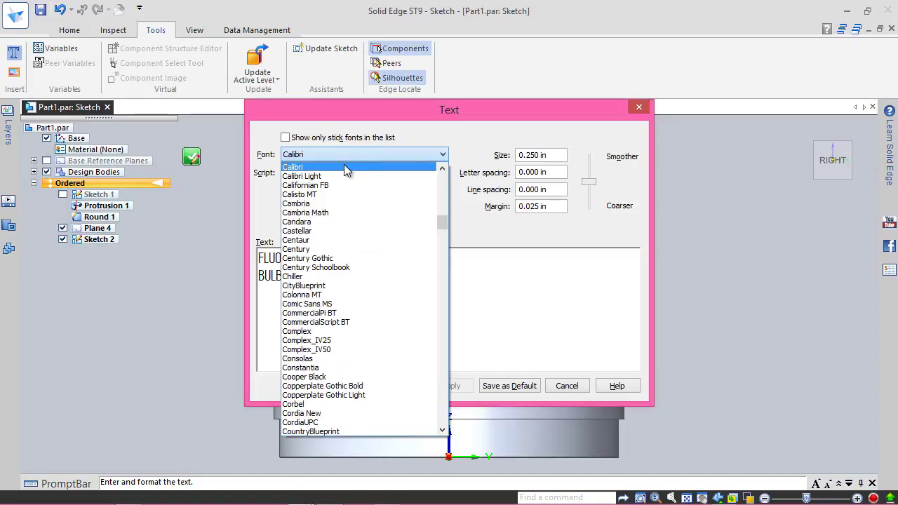
left_click(335, 167)
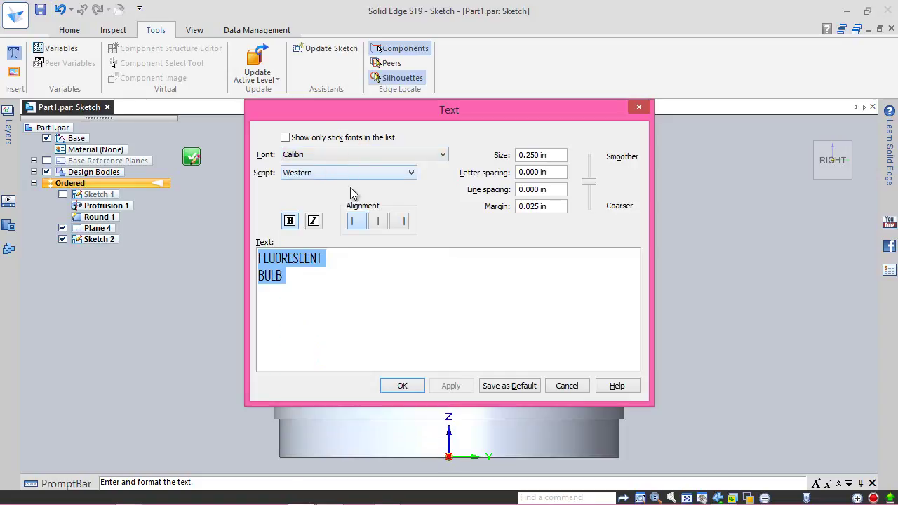
Set the text size to 0.120 in and the margin to 0, and place the text on the body.
left_click(526, 155)
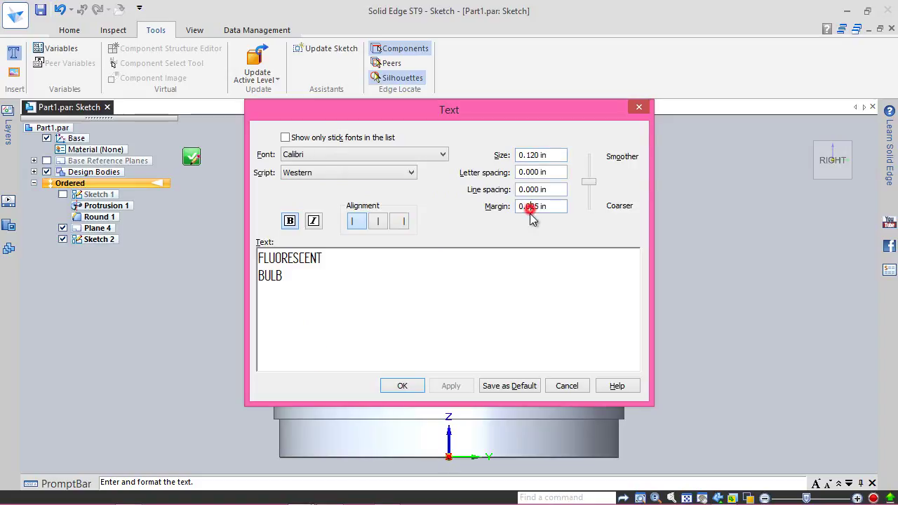
key("Delete")
key("Delete")
left_click(415, 386)
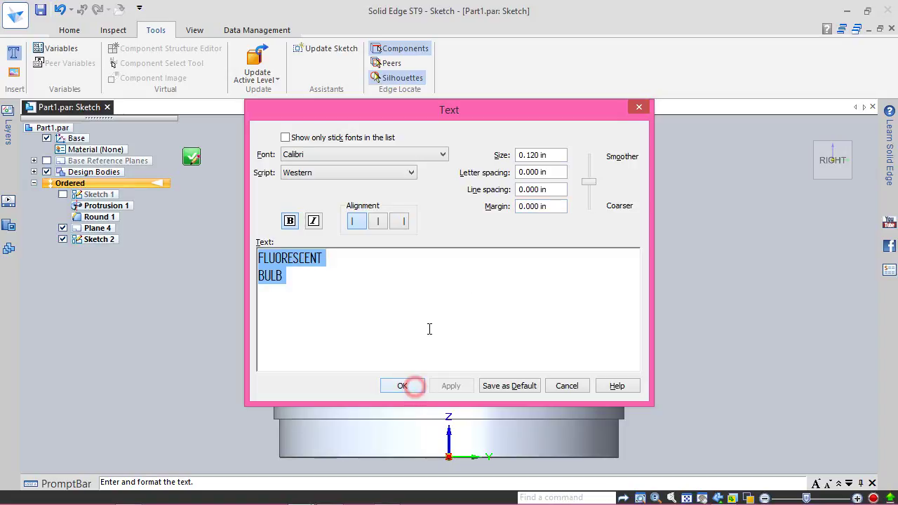
left_click(409, 385)
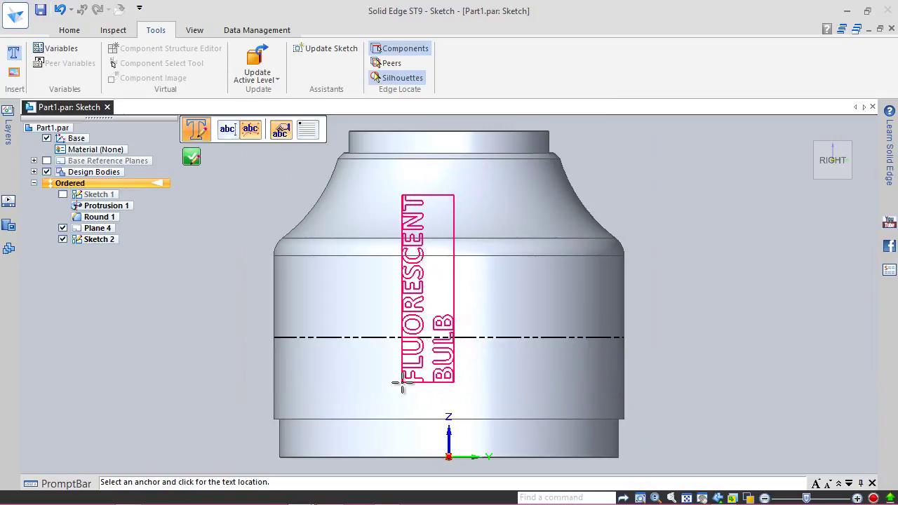
left_click(402, 383)
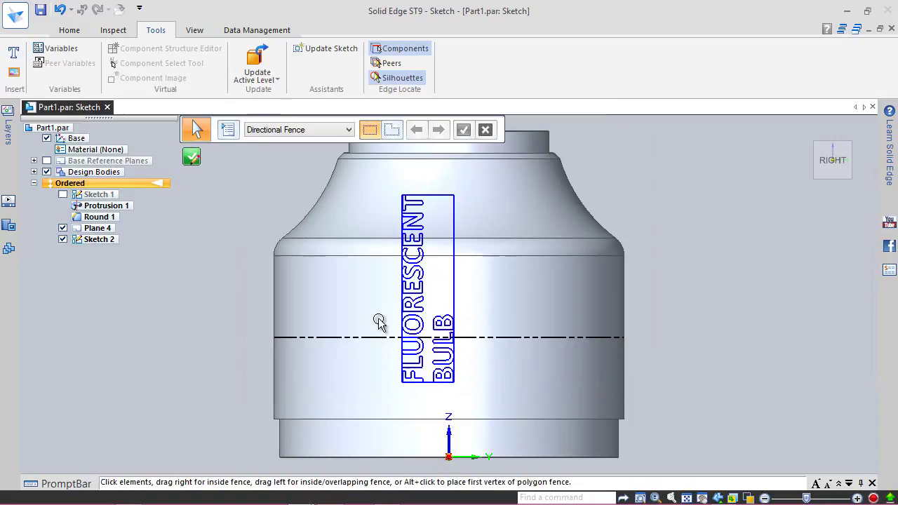
Change the text's anchor to Center and reposition it horizontally at the construction line's midpoint.
left_click(245, 165)
left_click(396, 227)
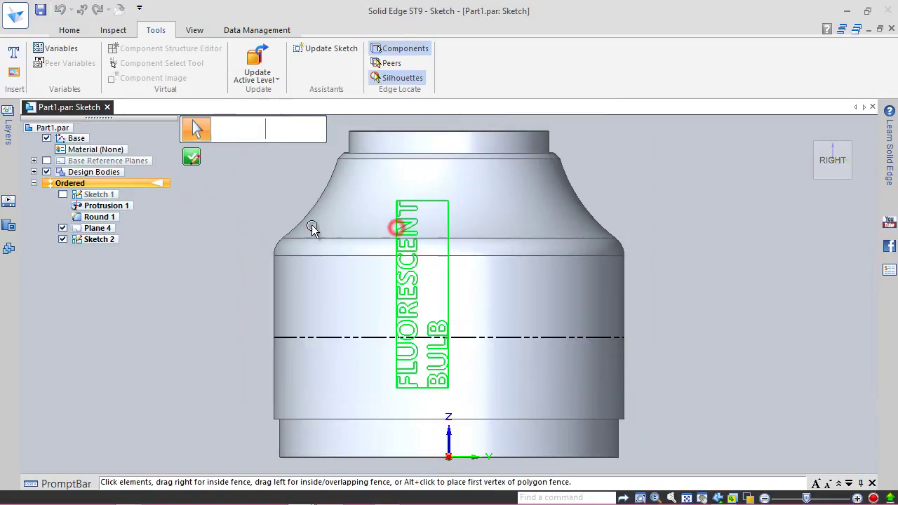
left_click(307, 130)
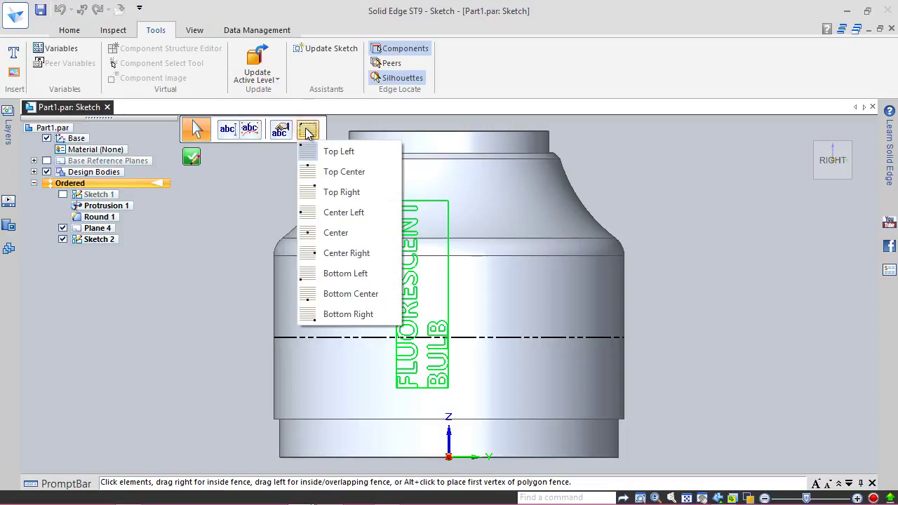
left_click(323, 233)
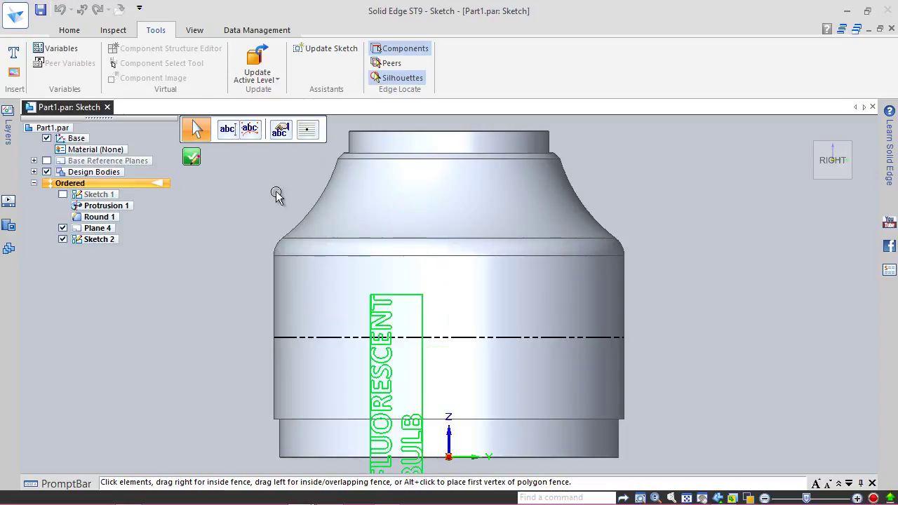
left_click(280, 129)
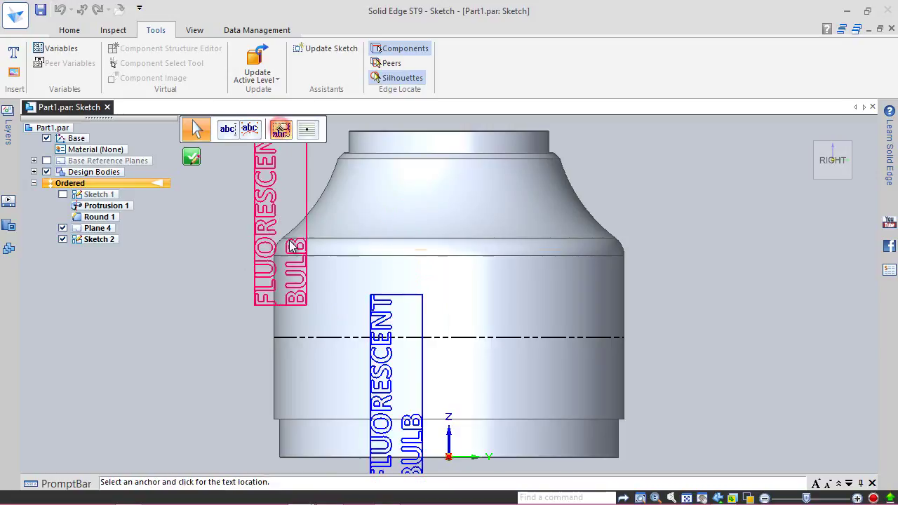
key("t")
left_click(449, 337)
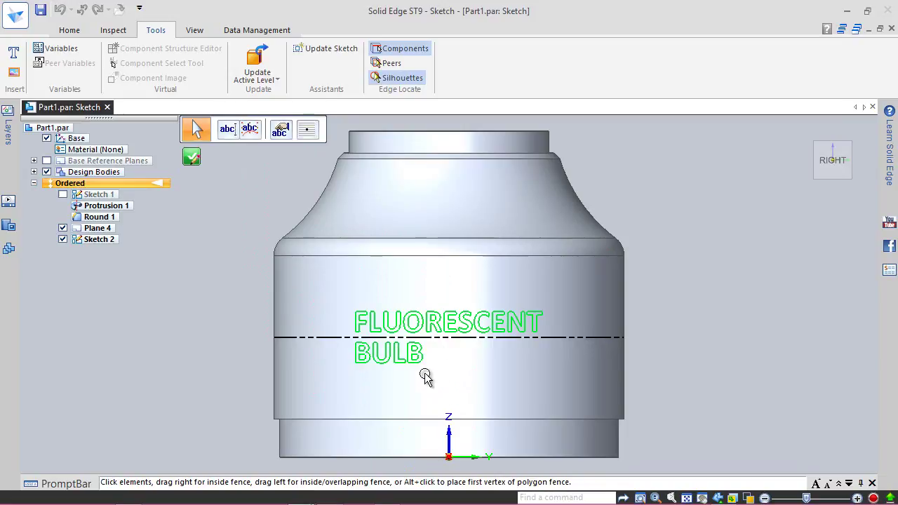
Center-align the two lines of the FLUORESCENT BULB text.
left_click(229, 132)
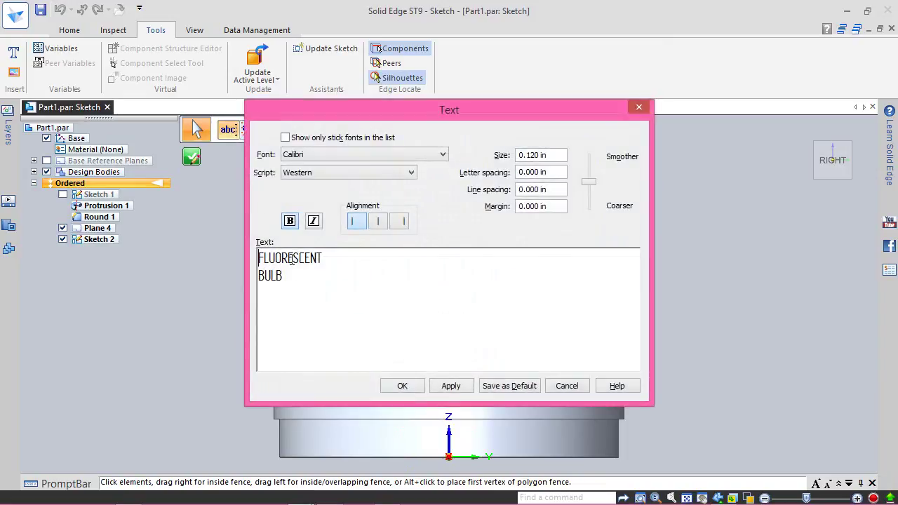
triple_click(294, 289)
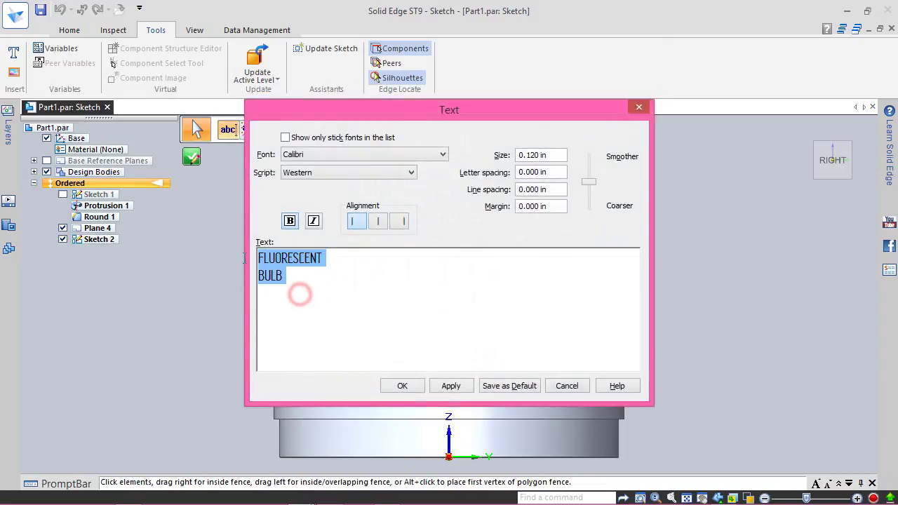
left_click(378, 222)
left_click(451, 386)
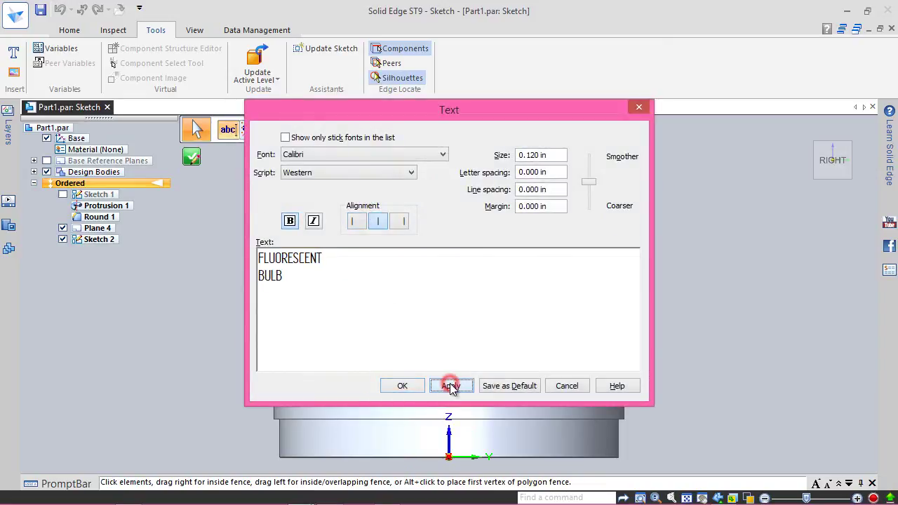
left_click_drag(463, 115, 547, 106)
left_click(487, 376)
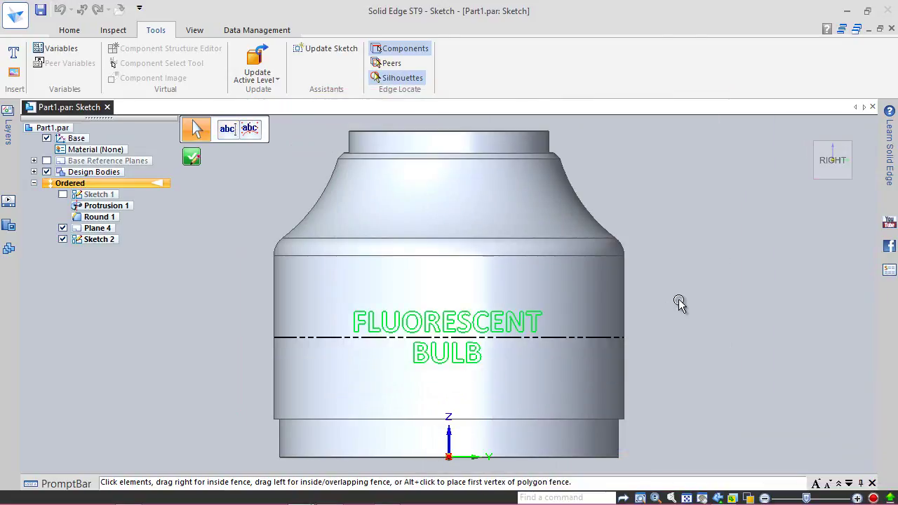
left_click(668, 277)
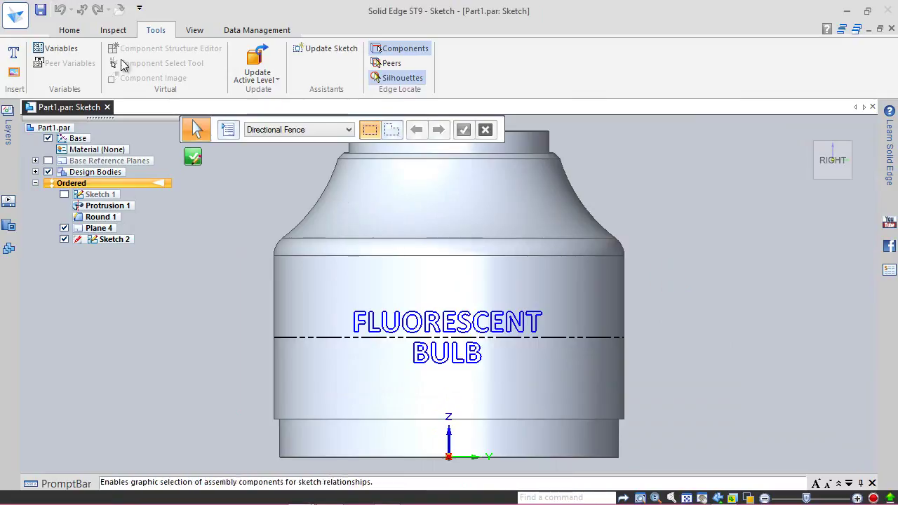
Save all documents and convert the horizontal construction line into a regular sketch line.
left_click(75, 28)
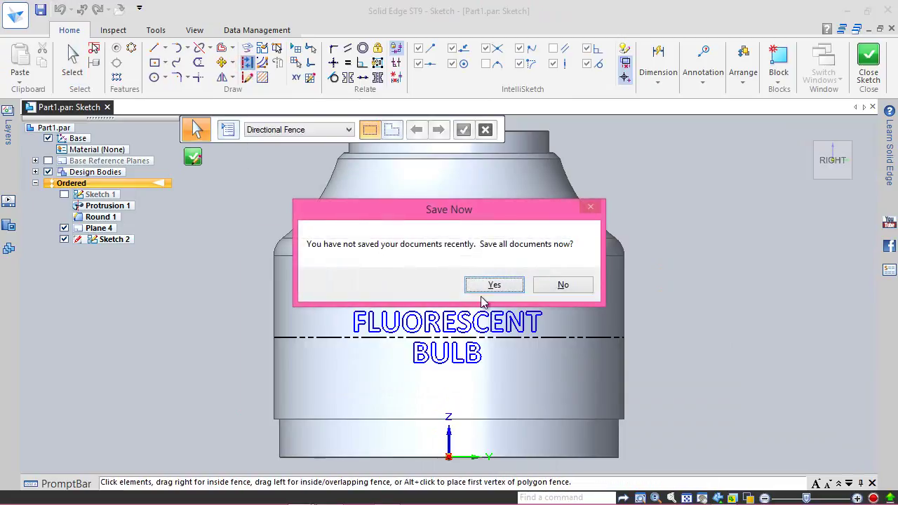
left_click(507, 285)
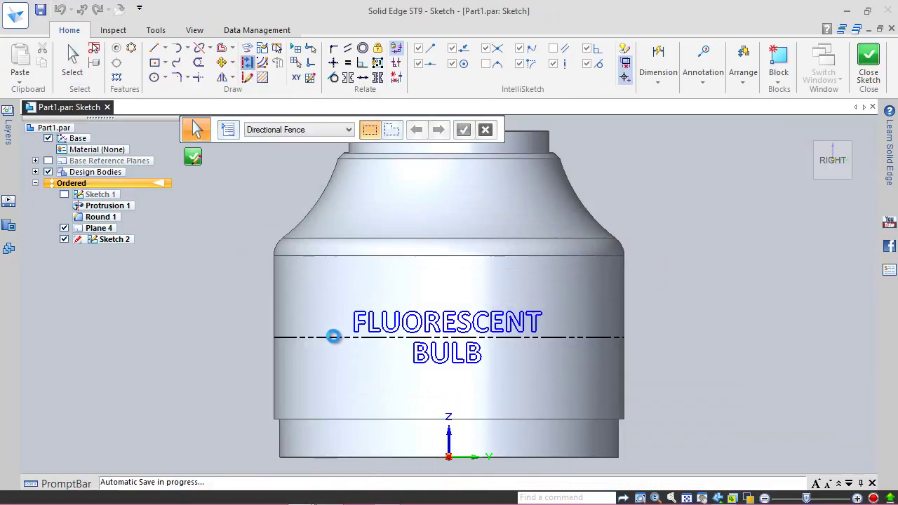
left_click(333, 336)
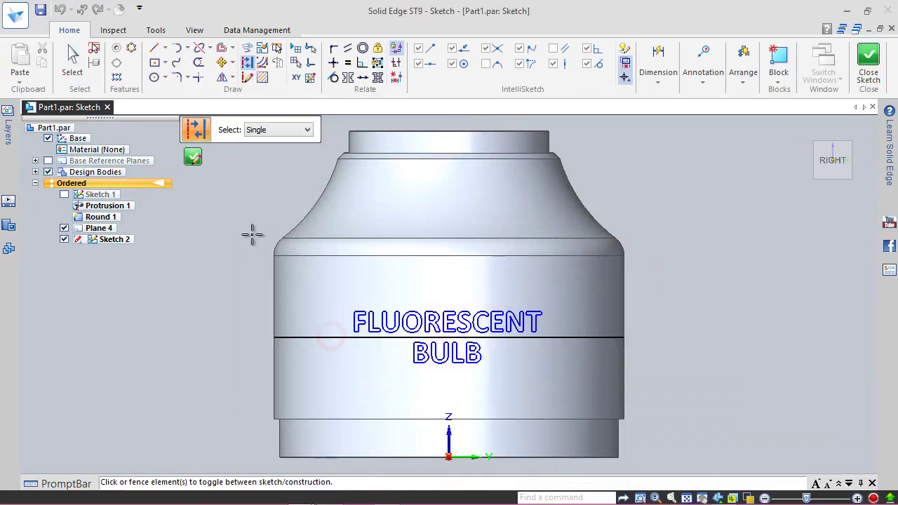
key("Escape")
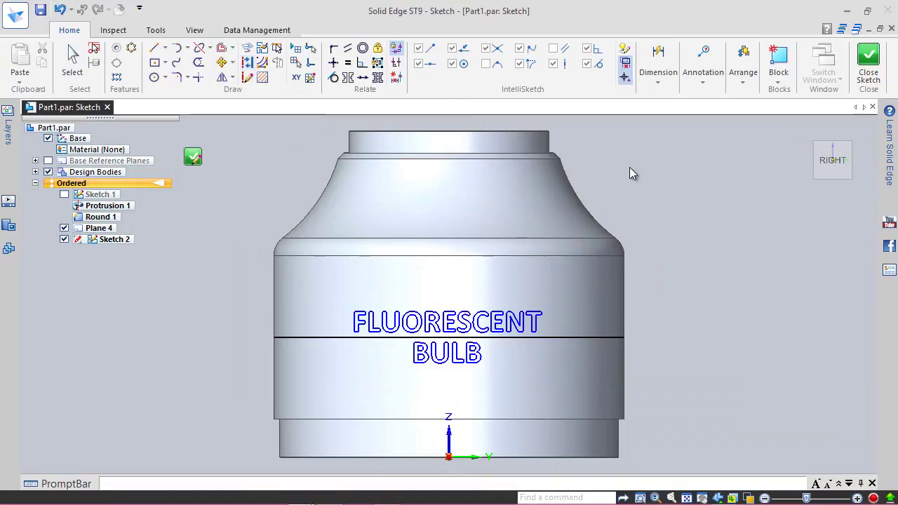
Finish the FLUORESCENT BULB text sketch and hide Plane 4.
right_click(729, 158)
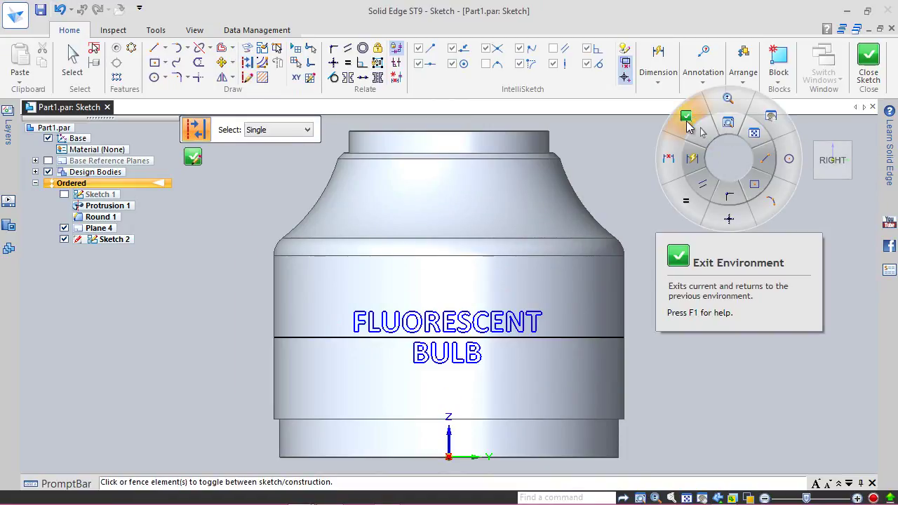
left_click(687, 122)
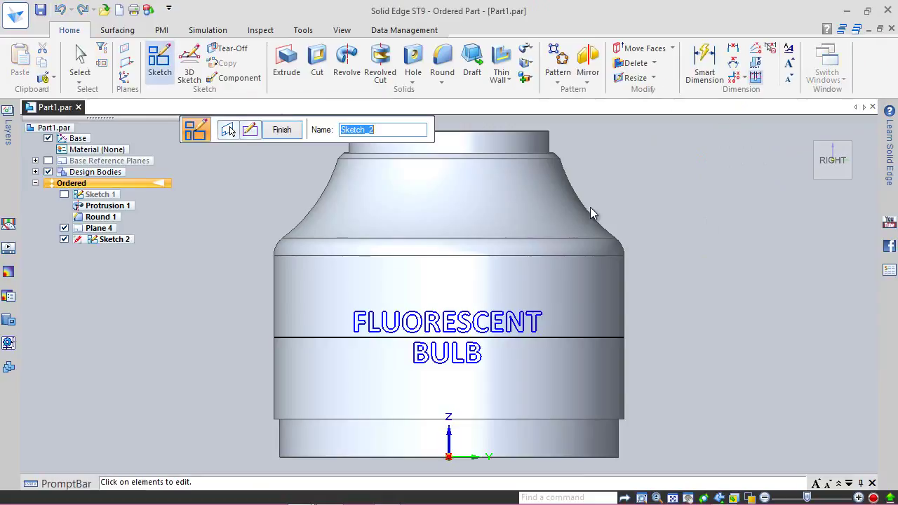
left_click(282, 131)
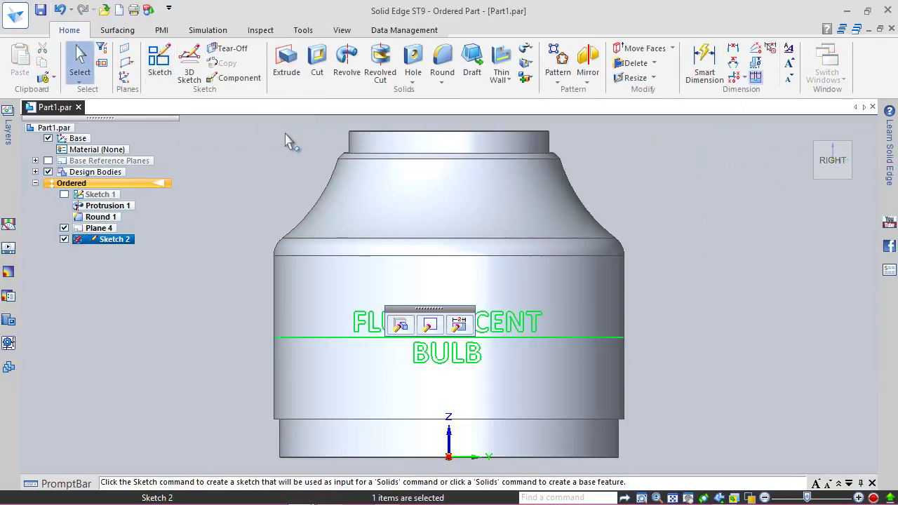
left_click(820, 150)
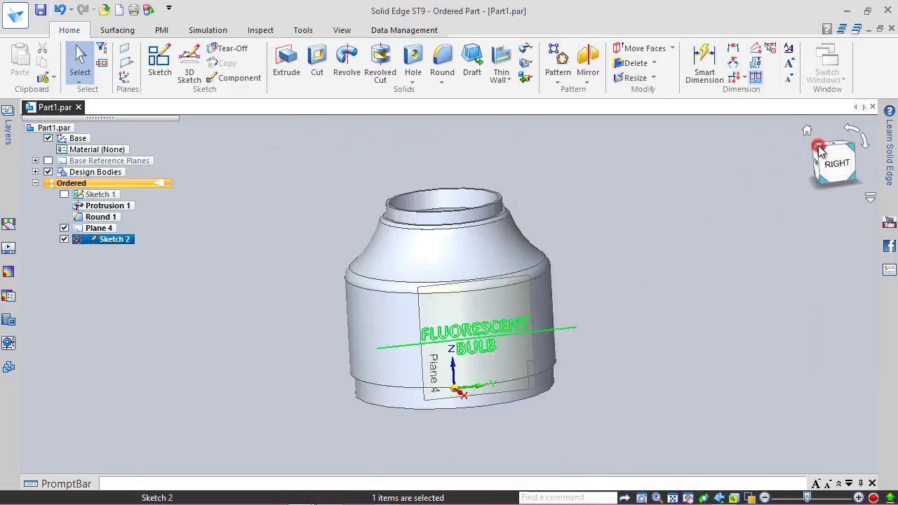
scroll(544, 421, "up", 3)
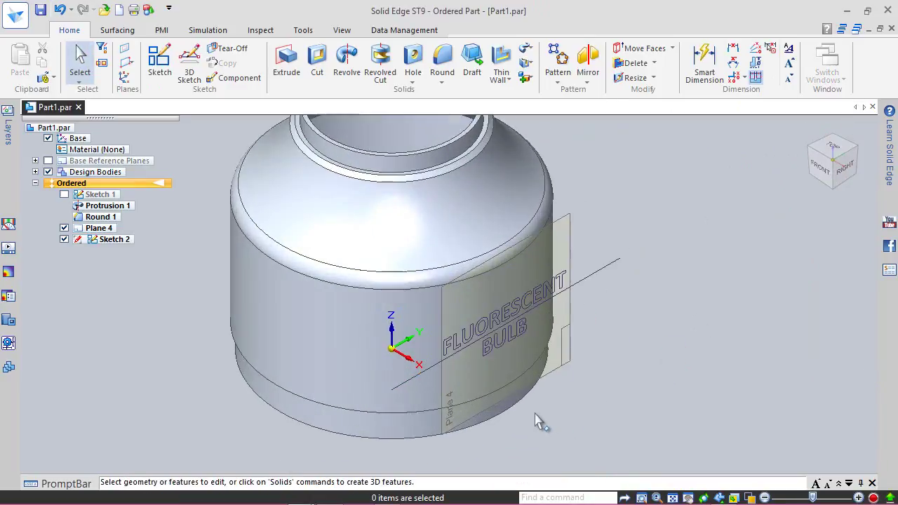
left_click(64, 229)
Project the FLUORESCENT BULB text curves, selected as a chain, onto the base's cylindrical face, directed toward the body.
left_click(115, 29)
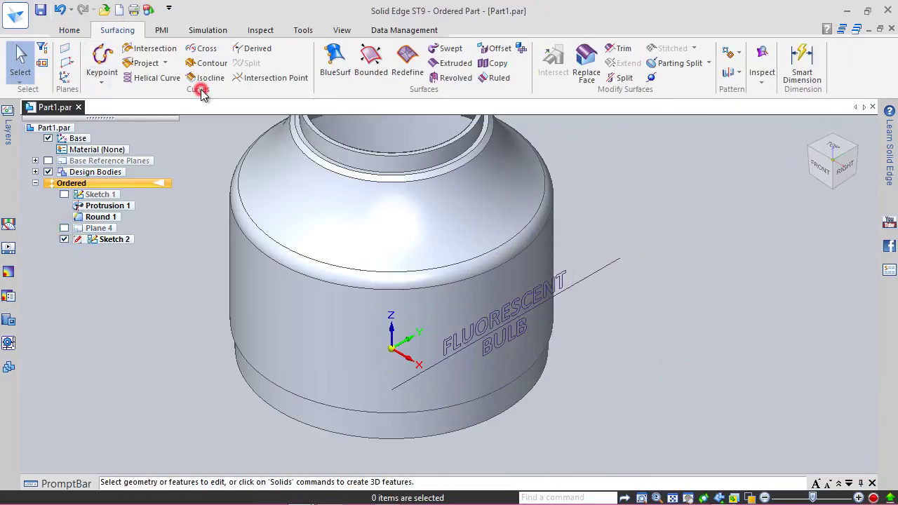
left_click(146, 63)
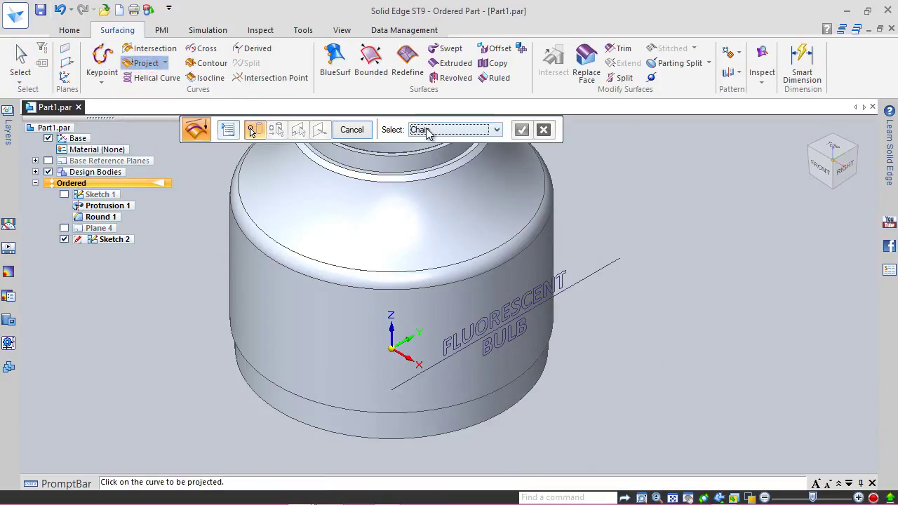
left_click(461, 347)
left_click(522, 130)
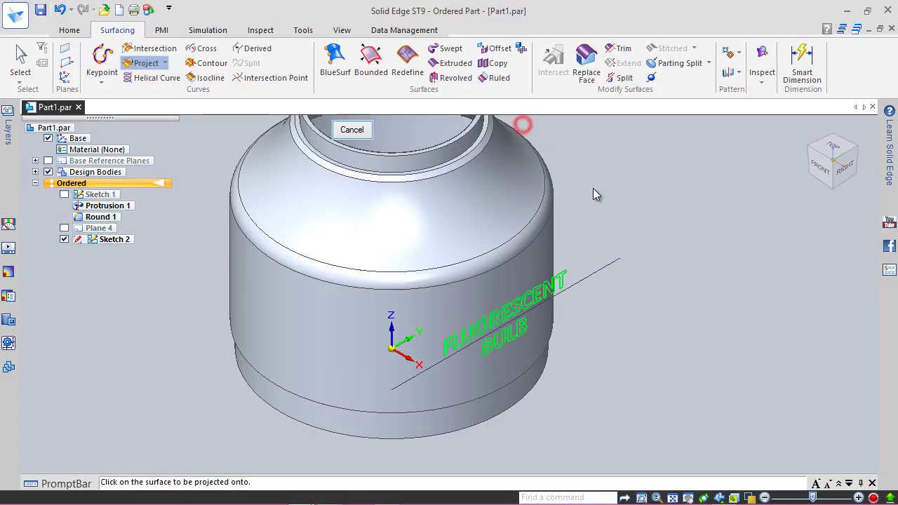
left_click(456, 306)
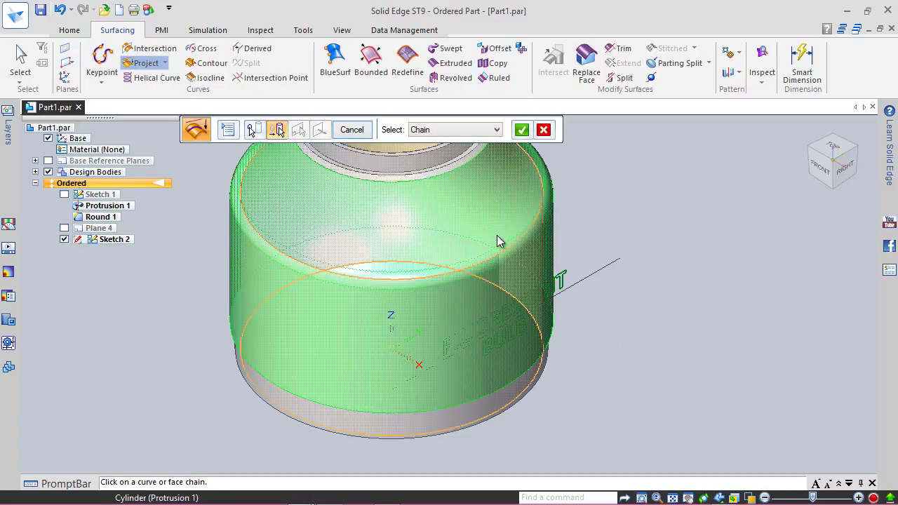
left_click(522, 130)
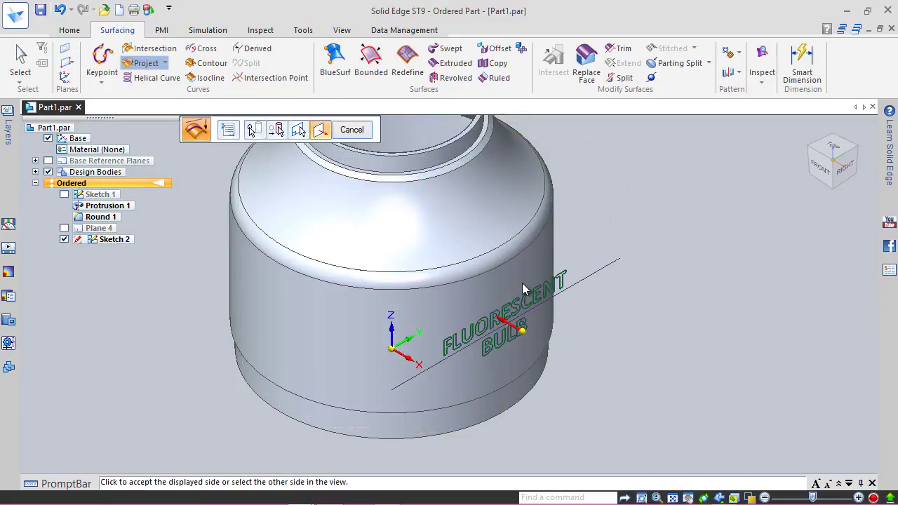
left_click(521, 283)
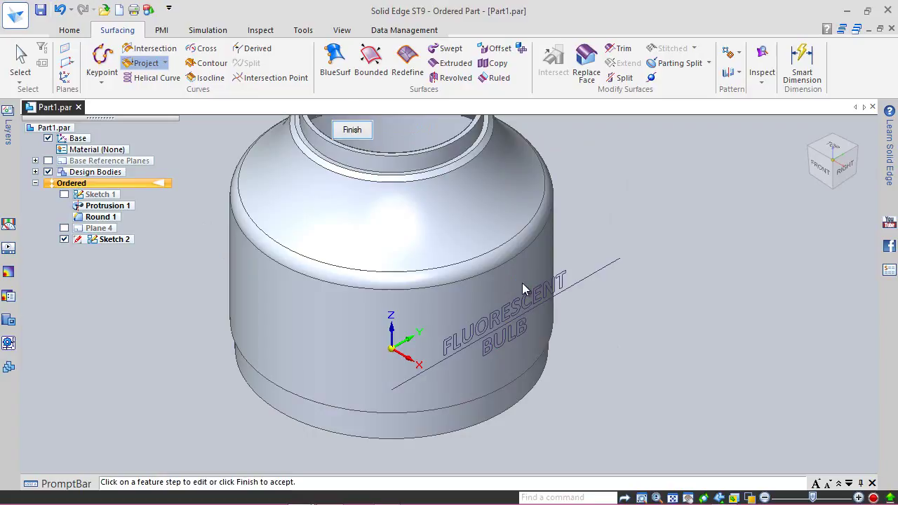
left_click(353, 130)
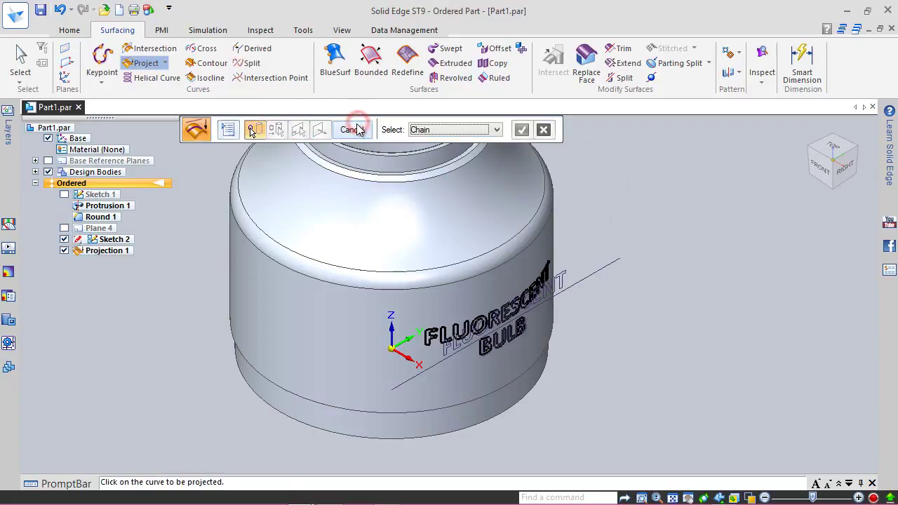
left_click(352, 130)
Hide Sketch 2 so only the projected text shows, and save the part.
left_click(63, 240)
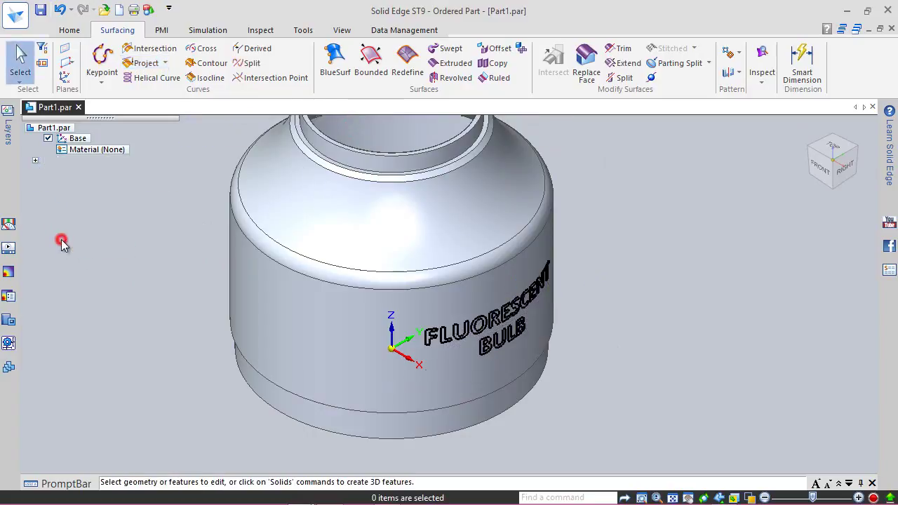
key("ctrl+h")
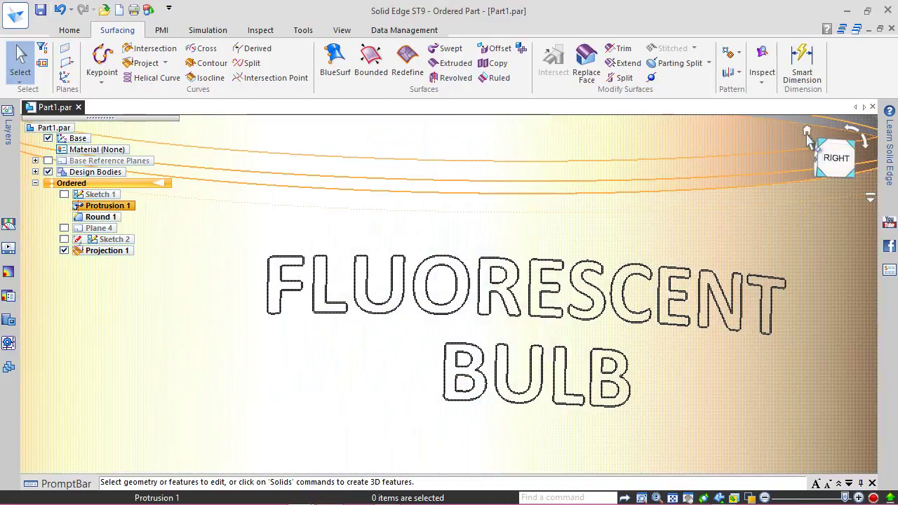
left_click(807, 131)
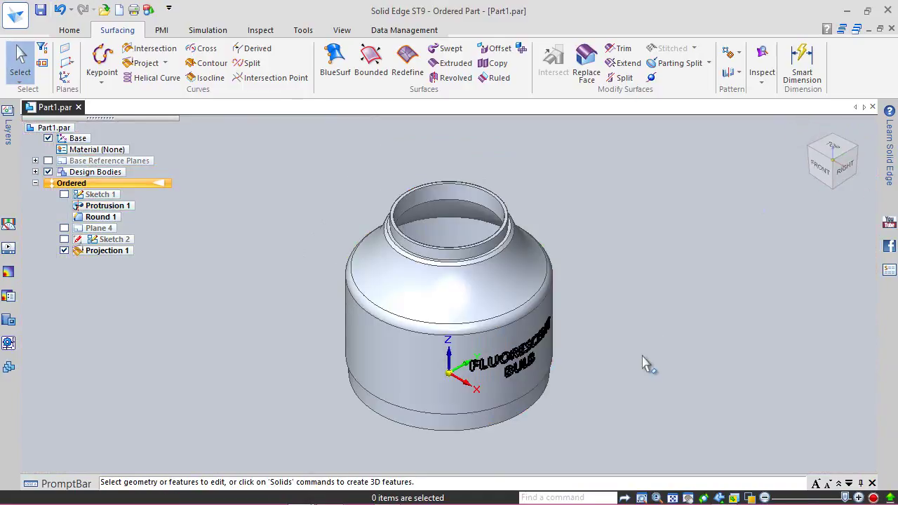
left_click(40, 9)
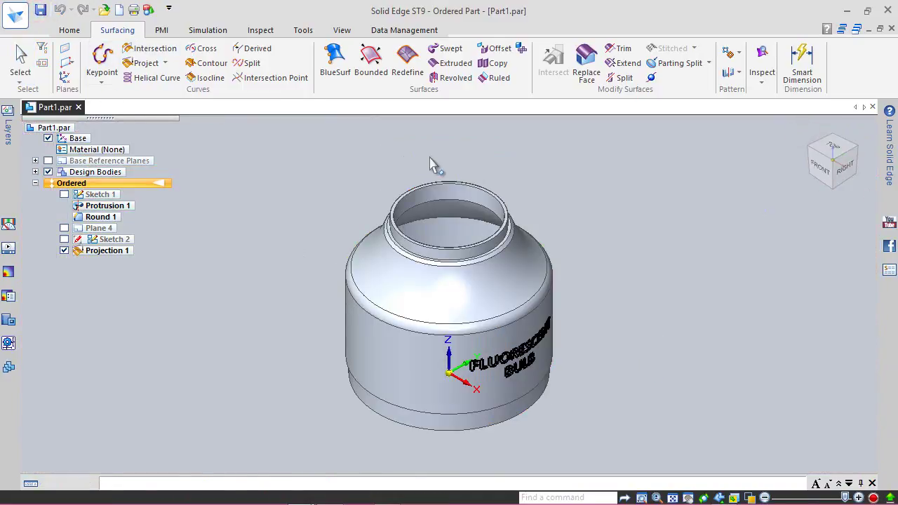
Start a Normal cutout and select the projected chains of all letters in FLUORESCENT, including the inner loops.
left_click(70, 30)
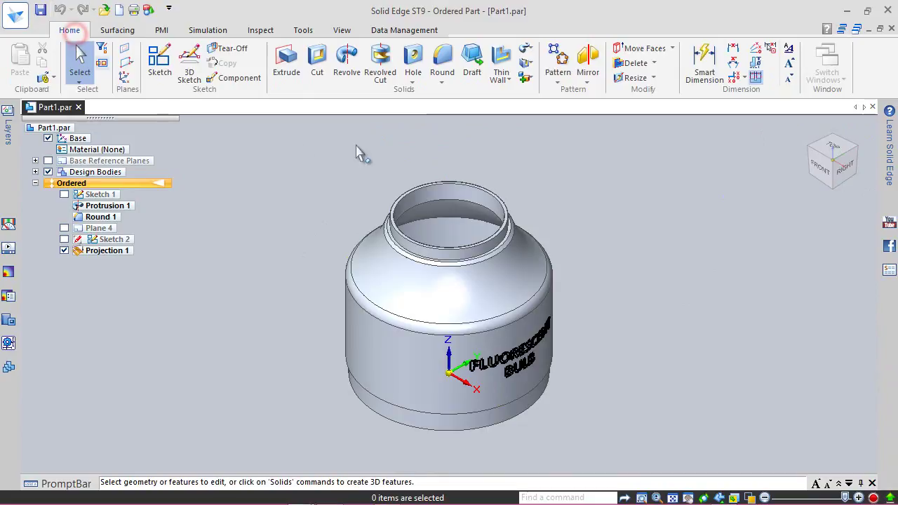
left_click(533, 67)
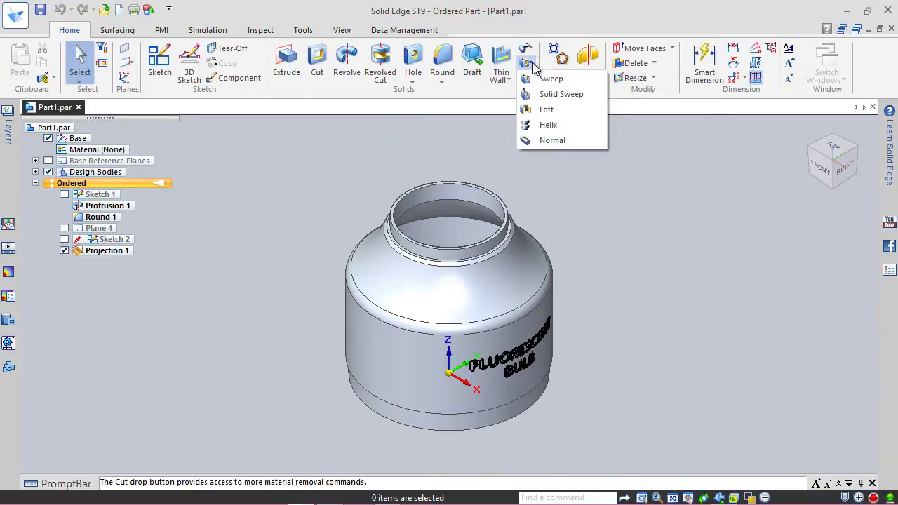
left_click(553, 140)
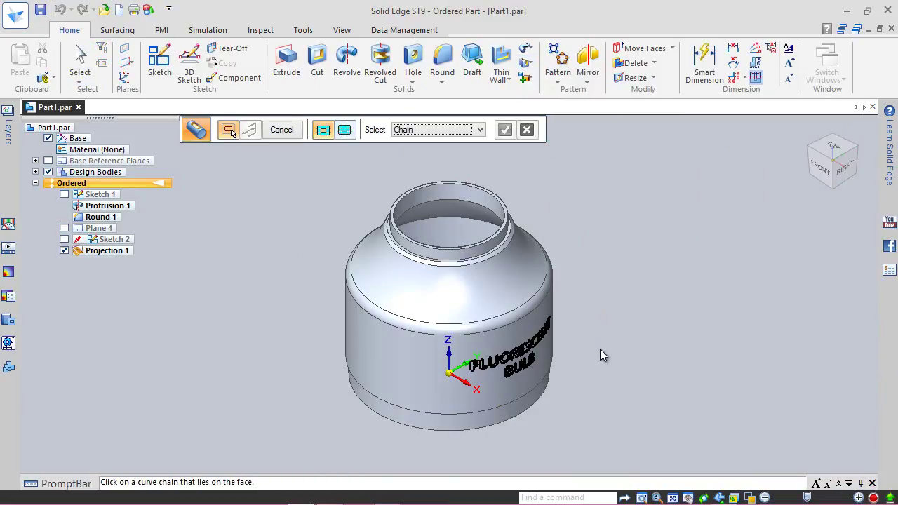
scroll(529, 387, "up", 5)
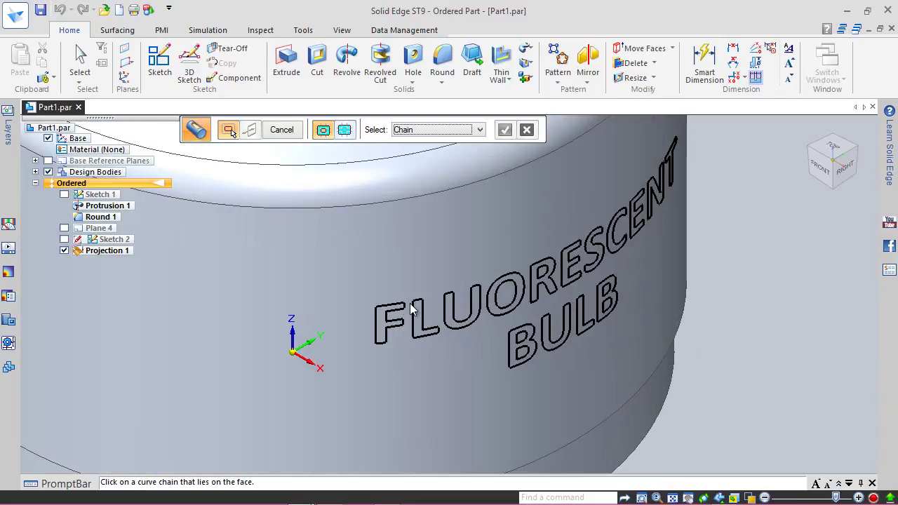
left_click(395, 314)
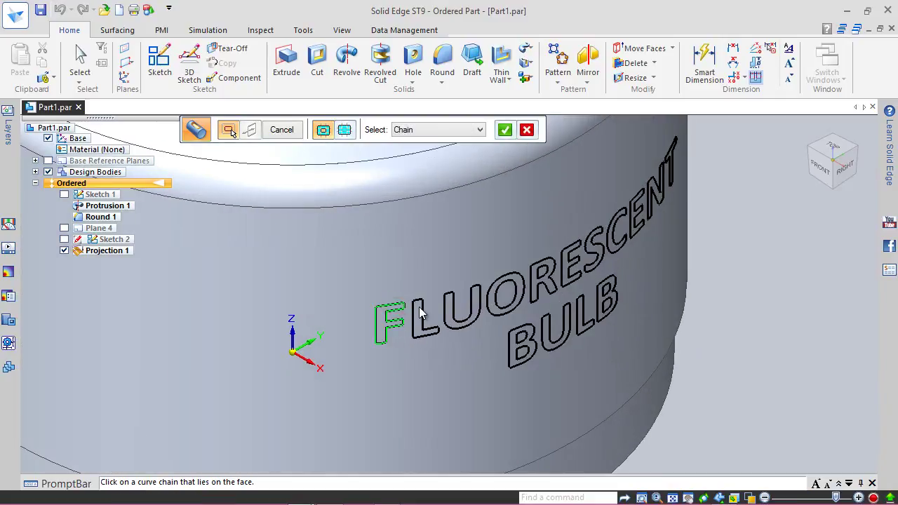
left_click(427, 317)
left_click(454, 316)
left_click(513, 273)
left_click(537, 266)
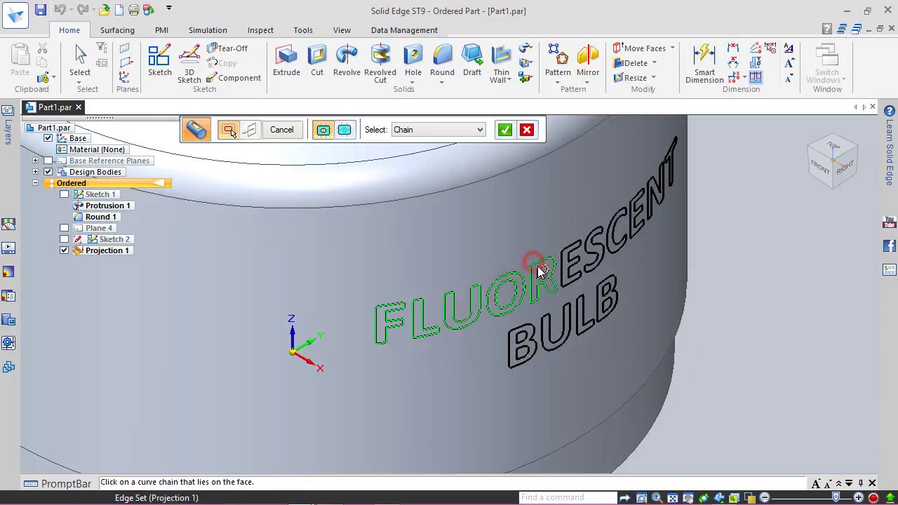
scroll(604, 207, "up", 1)
left_click(593, 243)
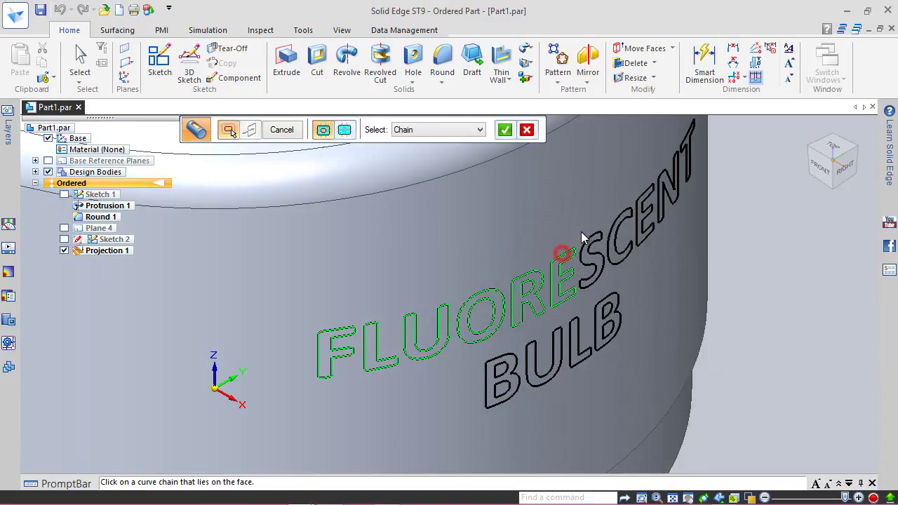
left_click(592, 240)
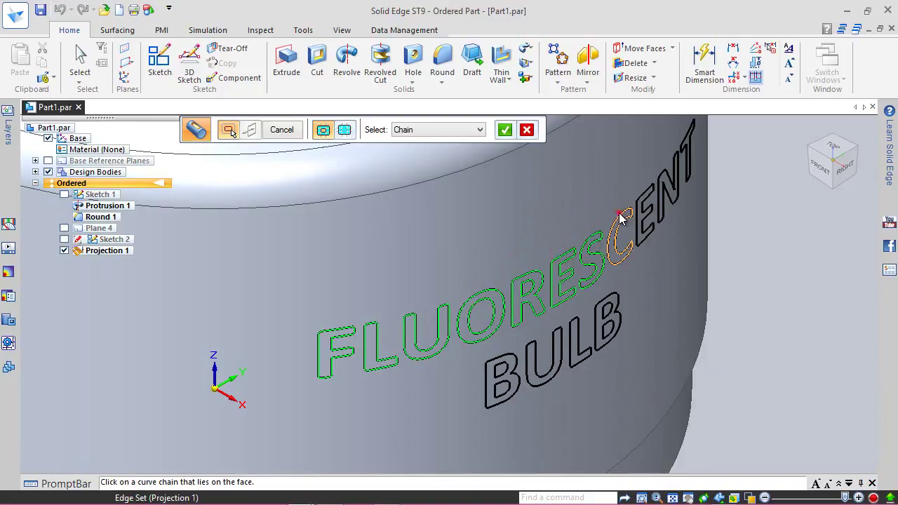
left_click(619, 214)
middle_click_drag(621, 210, 605, 257)
left_click(617, 203)
left_click(658, 181)
left_click(687, 148)
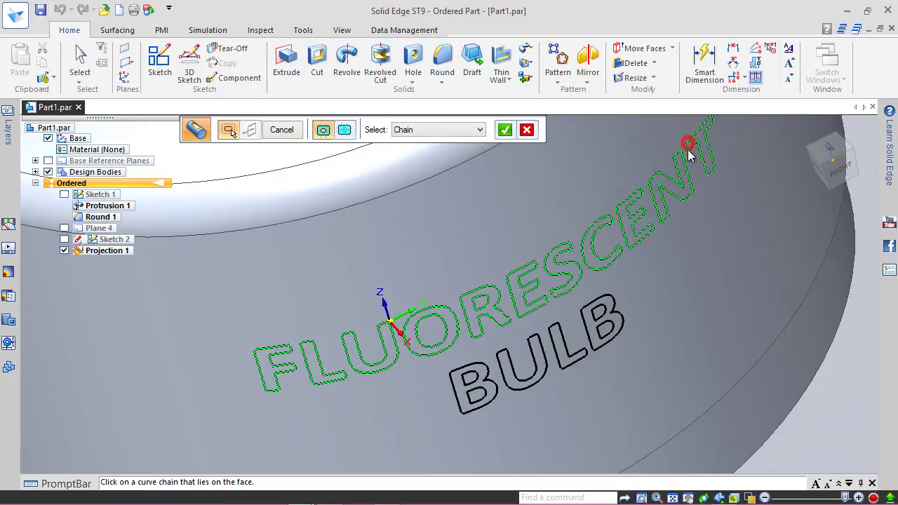
Add the projected chains of all letters in BULB, including the inner loops, and accept the cutout's curve selection.
left_click(473, 371)
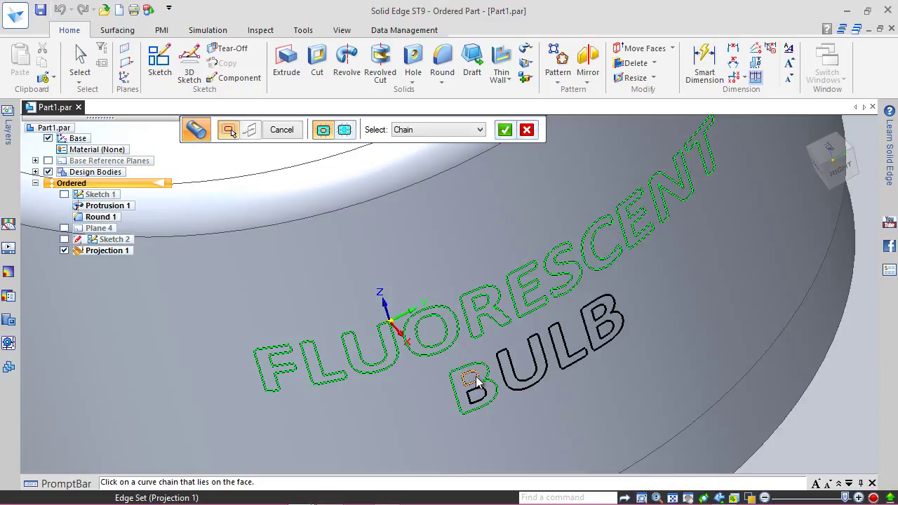
left_click(499, 357)
left_click(556, 353)
left_click(584, 324)
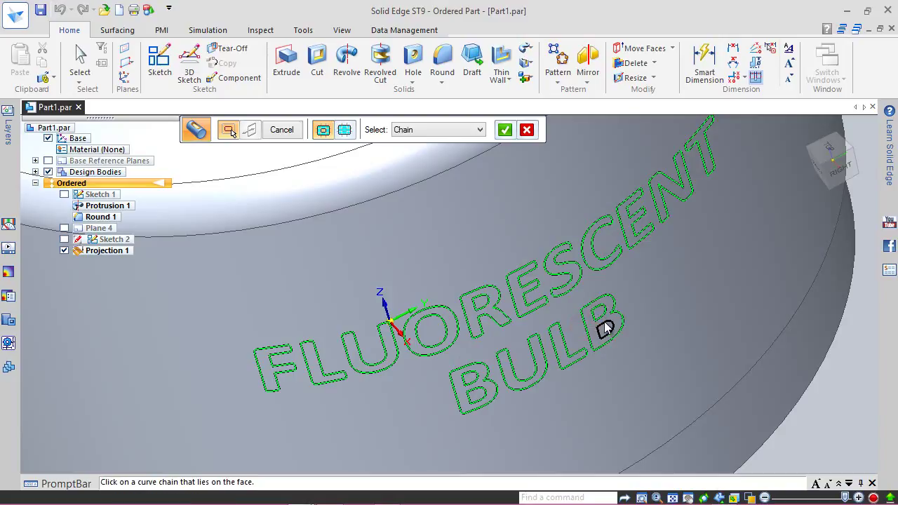
mouse_move(799, 152)
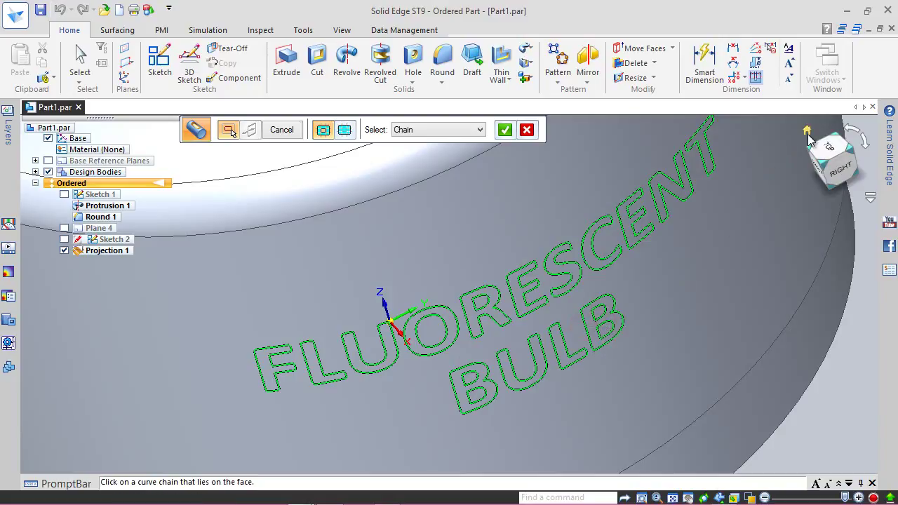
left_click(807, 132)
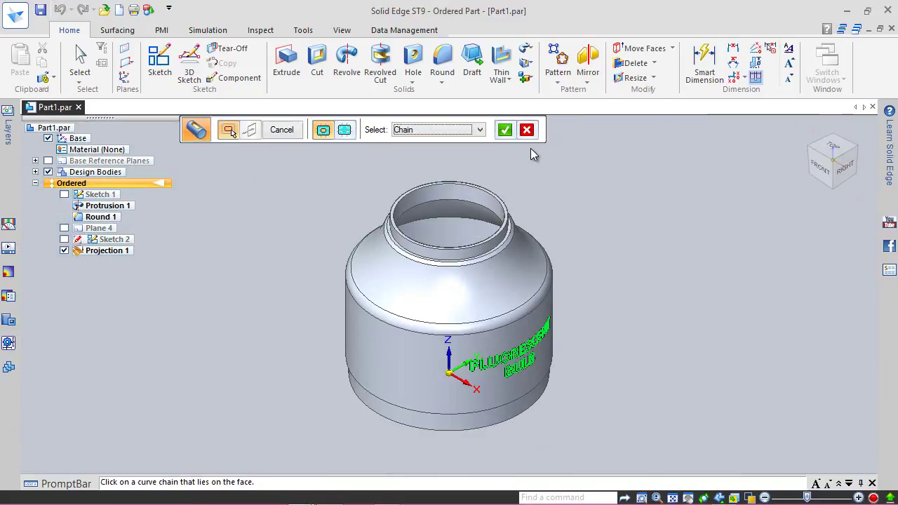
left_click(503, 131)
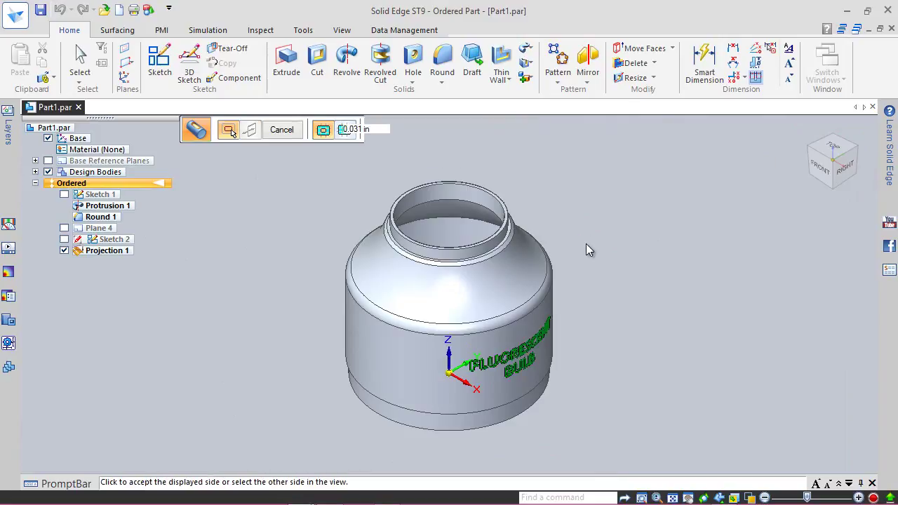
Cut the selected lettering 0.031 in deep into the cylindrical face and finish the Normal cutout.
left_click(538, 367)
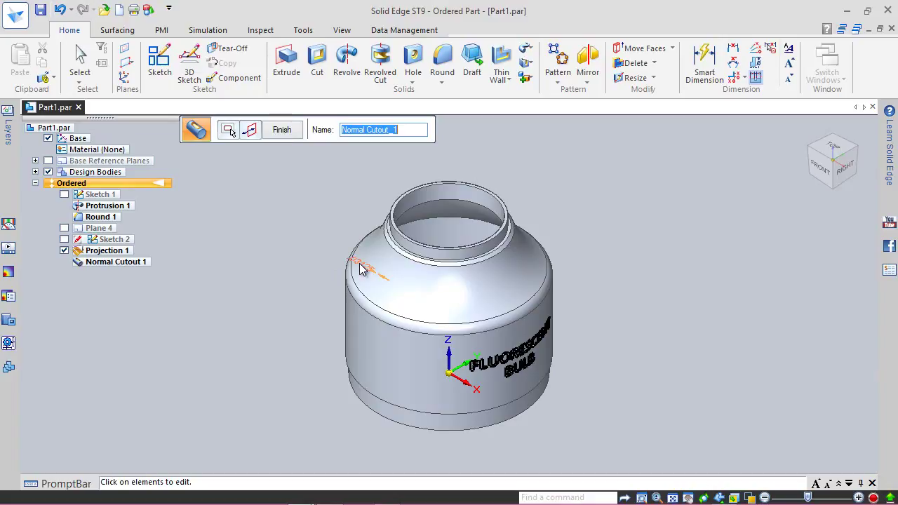
left_click(282, 131)
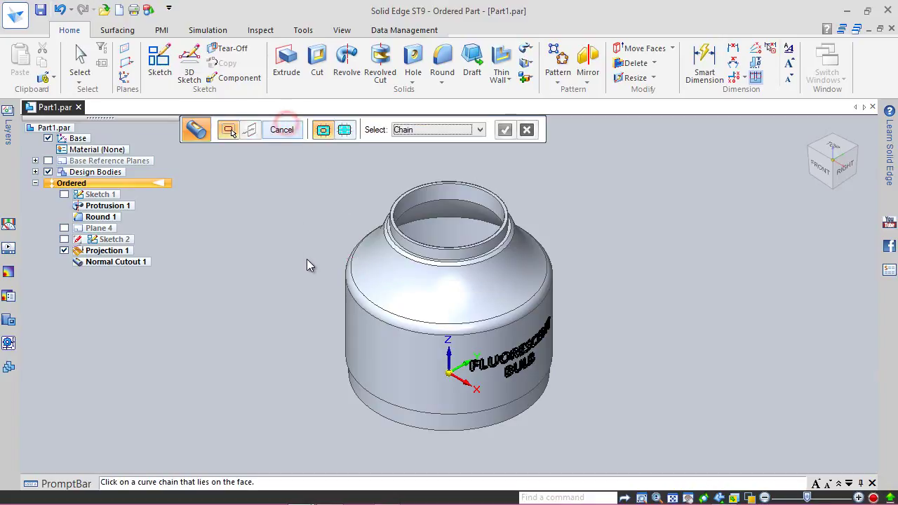
left_click(282, 131)
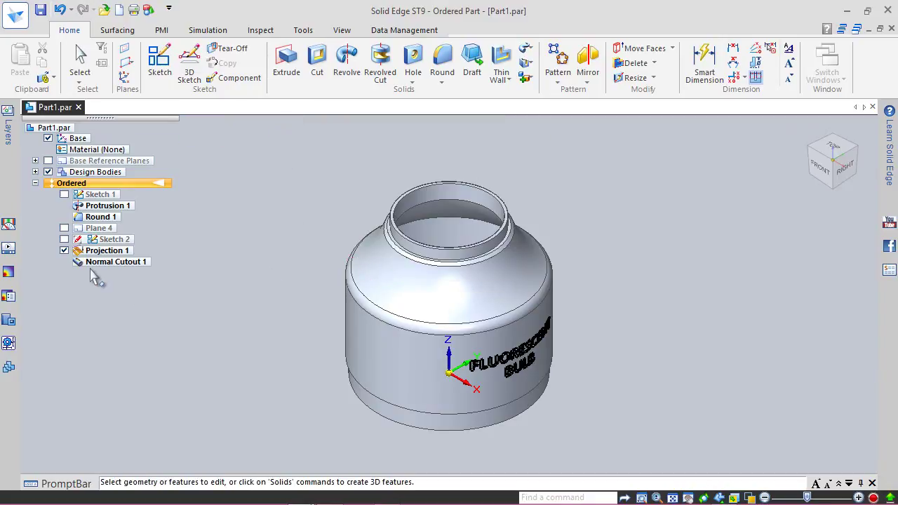
Hide Projection 1 and inspect the engraved FLUORESCENT BULB lettering on the body.
left_click(63, 252)
scroll(507, 366, "up", 5)
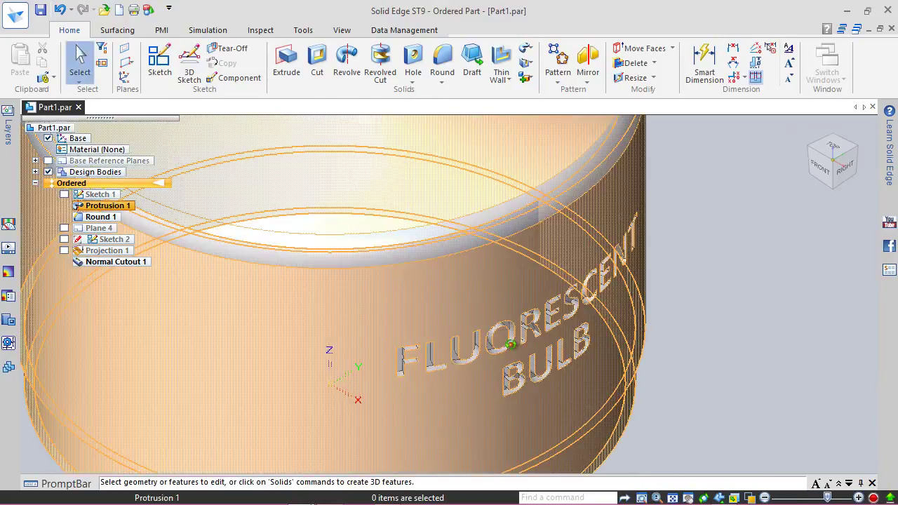
middle_click_drag(511, 344, 597, 267)
left_click(808, 131)
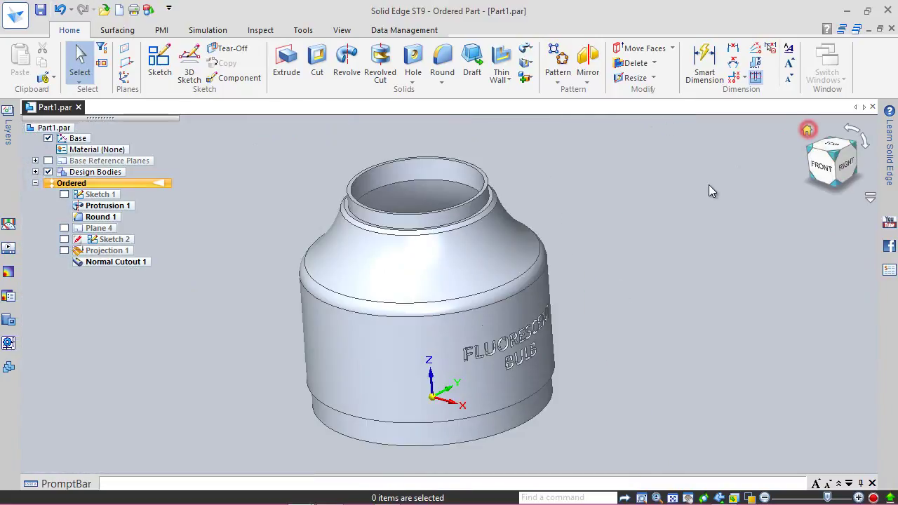
Paint the Normal Cutout 1 lettering red with Part Painter and inspect the coloured FLUORESCENT BULB text.
left_click(330, 31)
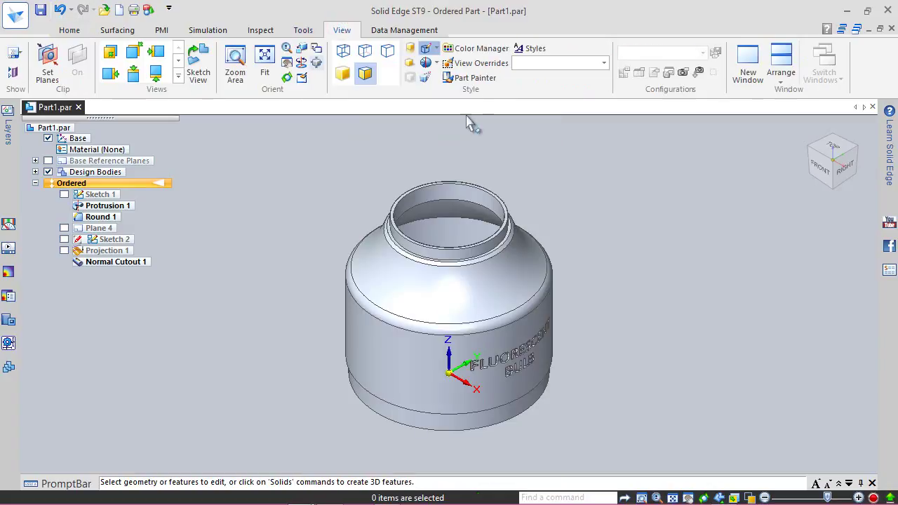
left_click(475, 78)
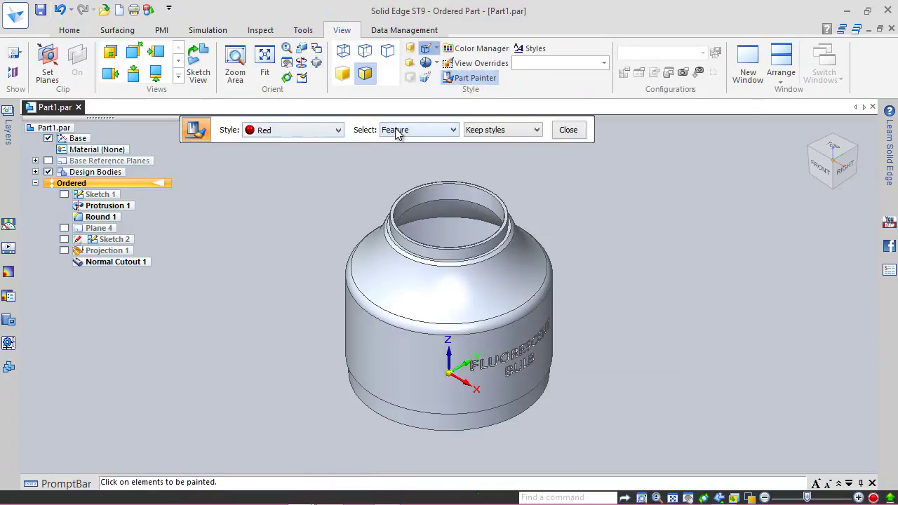
left_click(129, 261)
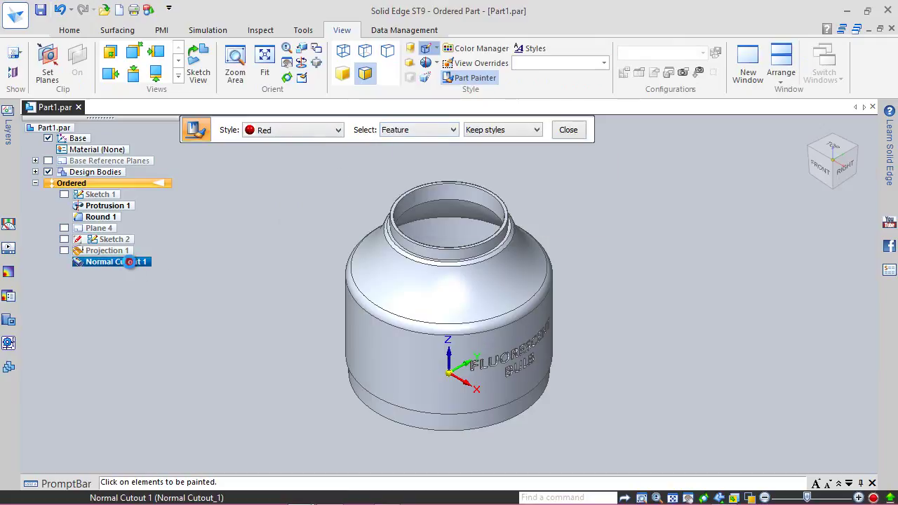
left_click(570, 132)
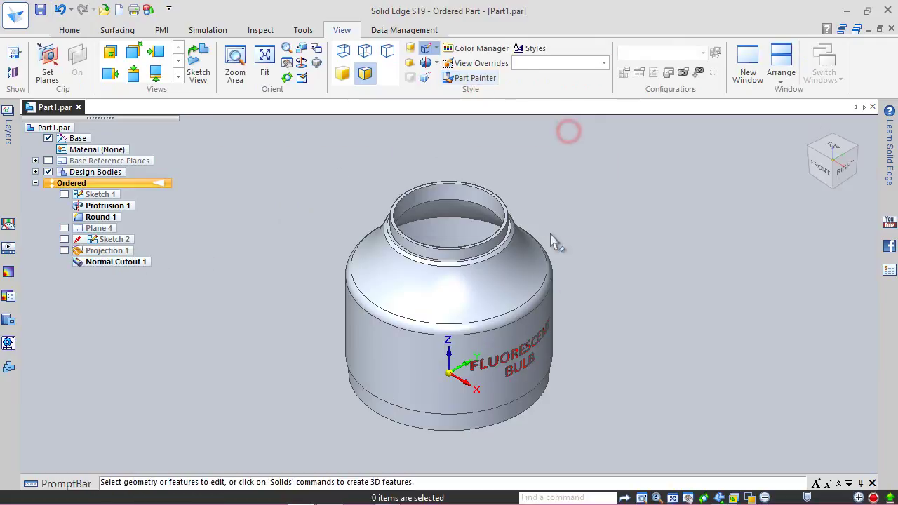
scroll(513, 355, "up", 5)
middle_click_drag(473, 343, 393, 280)
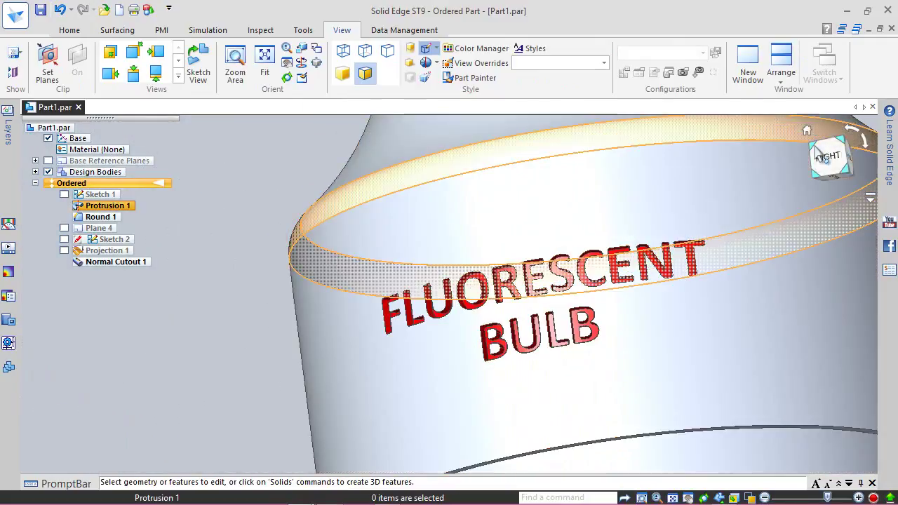
left_click(824, 158)
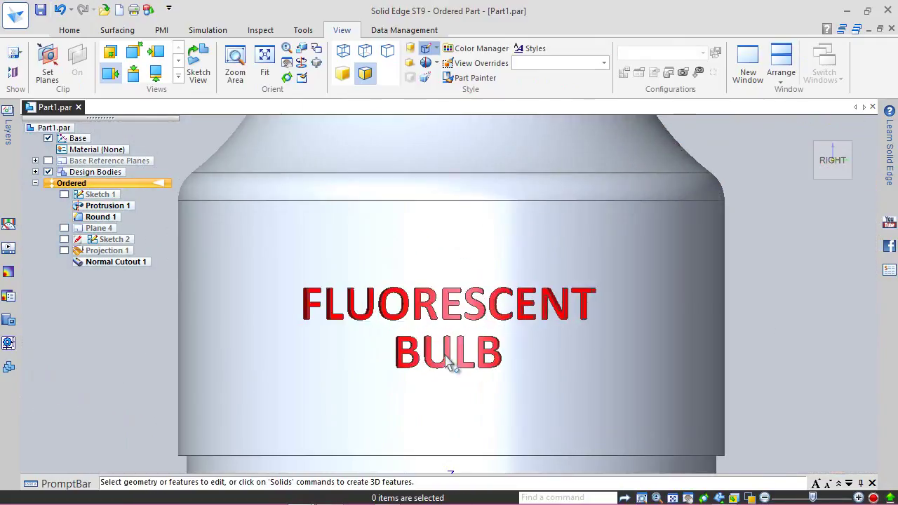
left_click(815, 138)
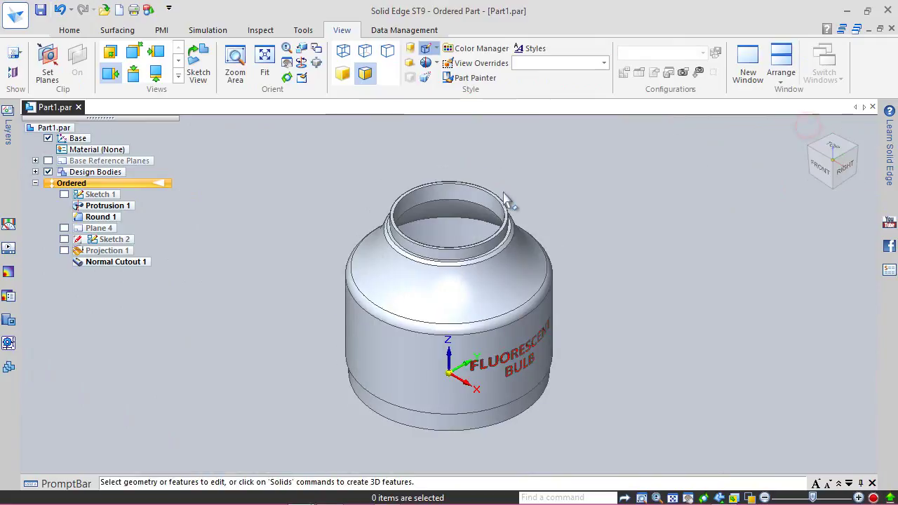
Save the painted bulb base part and close its document.
left_click(68, 30)
left_click(39, 9)
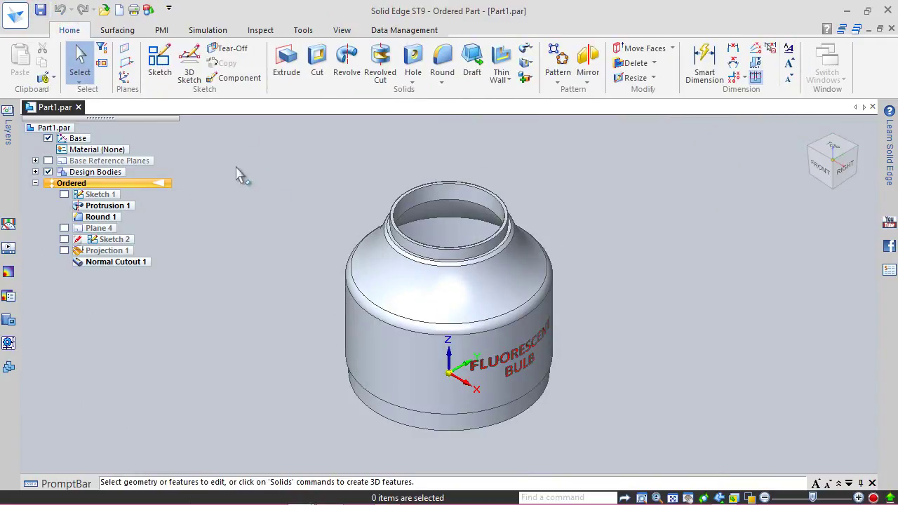
left_click(79, 107)
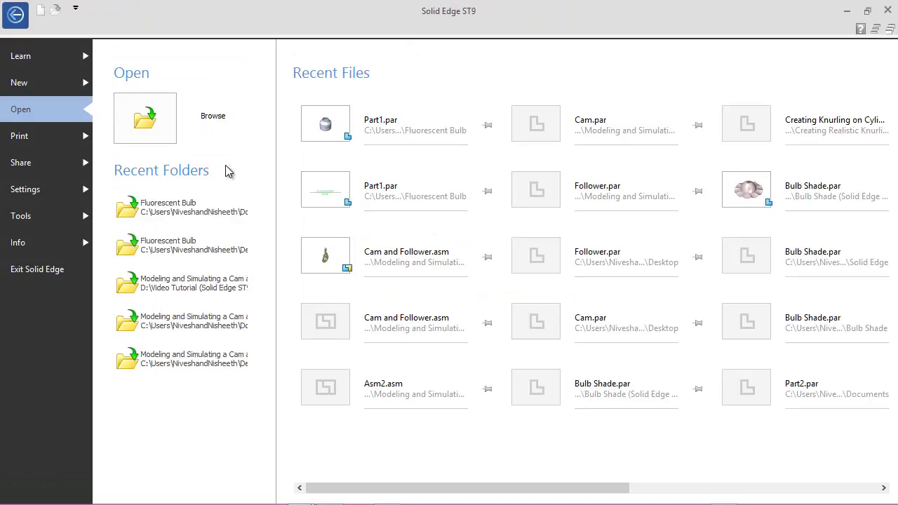
Create a new assembly document from the ANSI Inch template ansi inch assembly.asm.
left_click(225, 165)
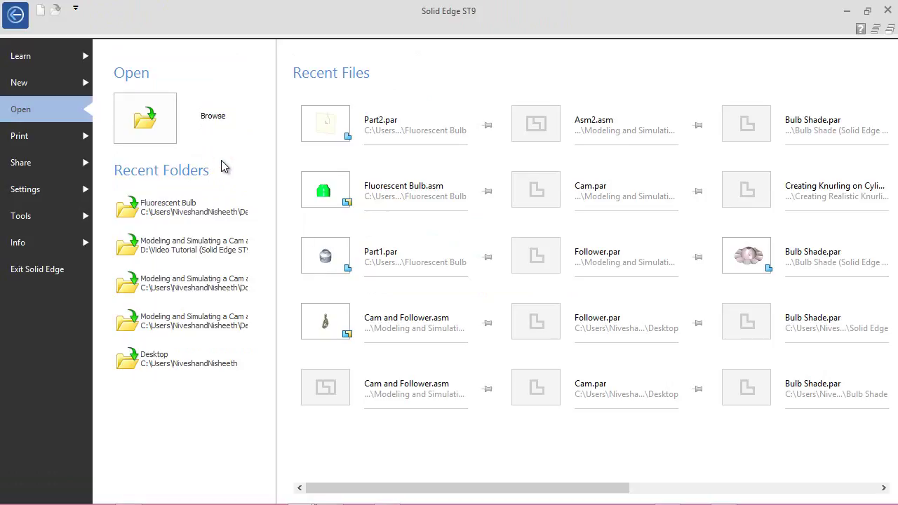
left_click(79, 84)
left_click(219, 151)
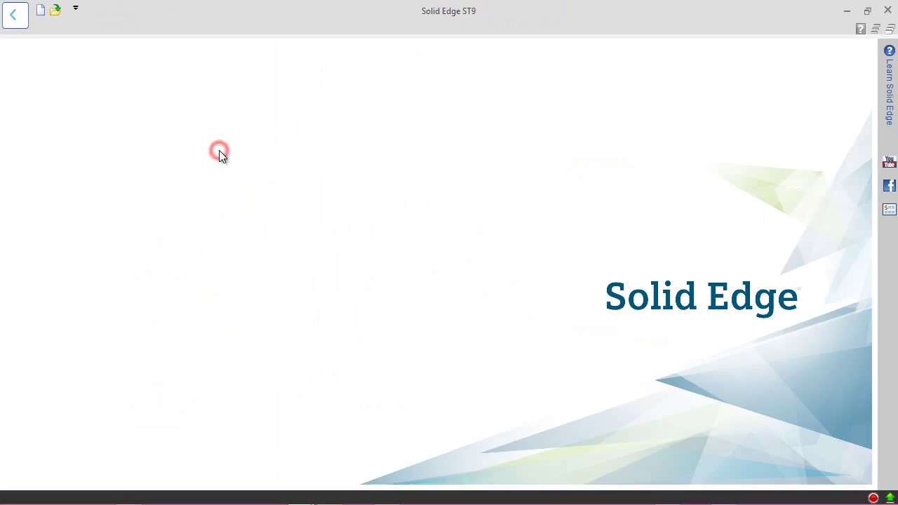
left_click(229, 161)
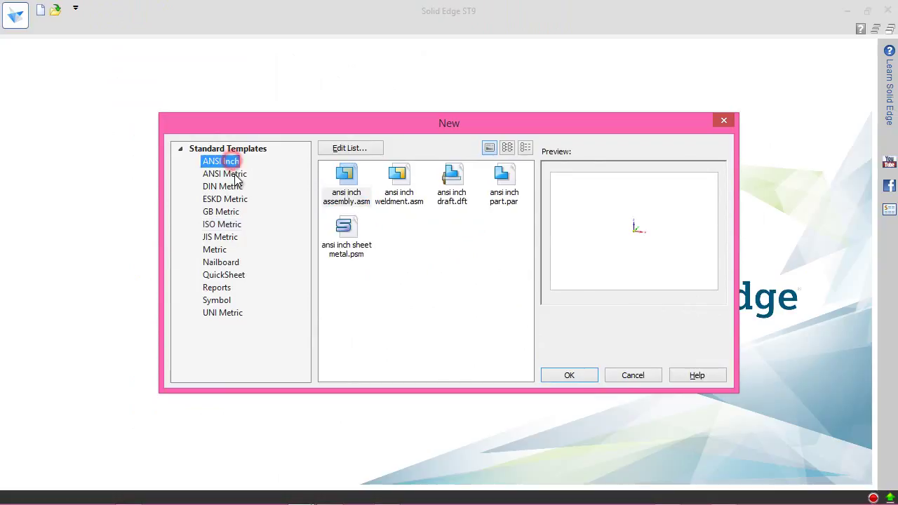
left_click(354, 179)
left_click(572, 374)
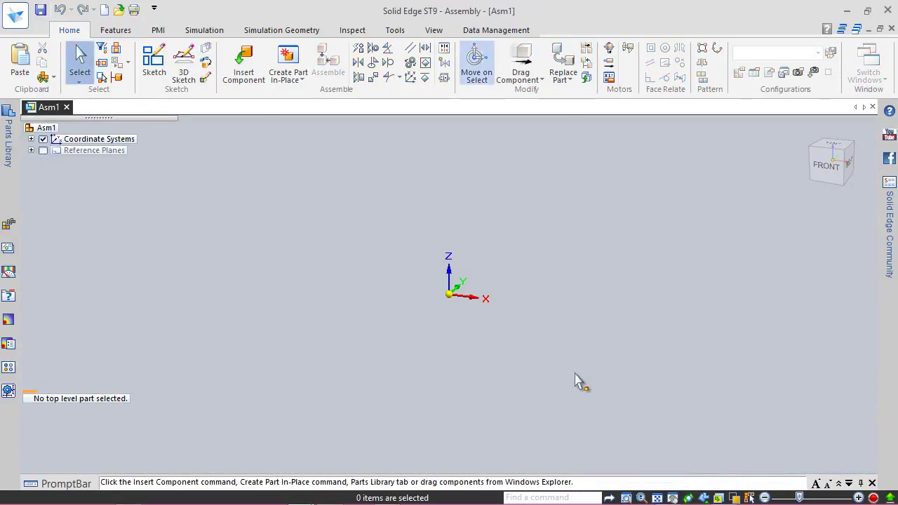
Insert Part1 from the Solid Edge > Fluorescent Bulb folder into the new assembly.
left_click(576, 376)
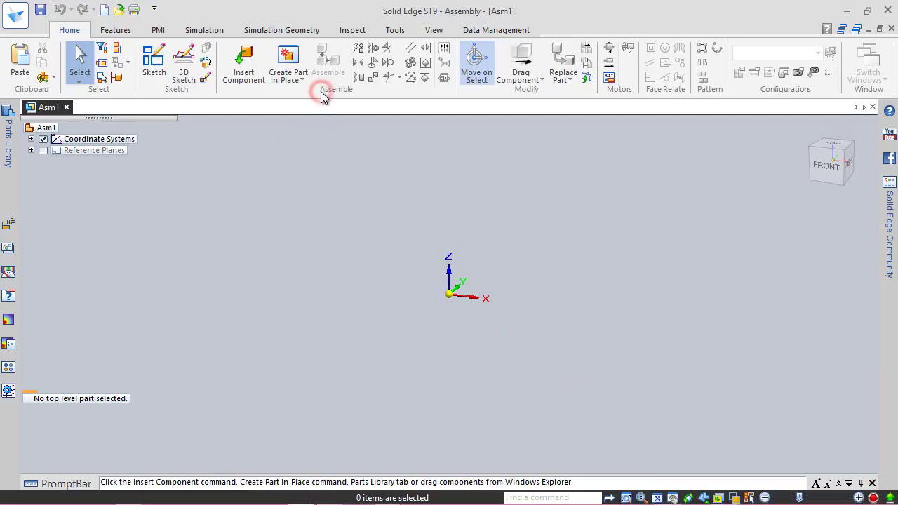
left_click(240, 61)
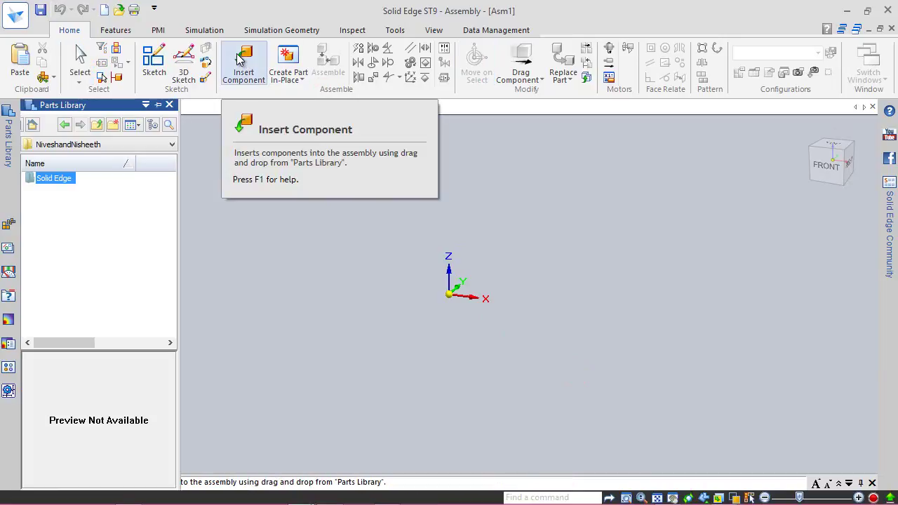
left_click(241, 89)
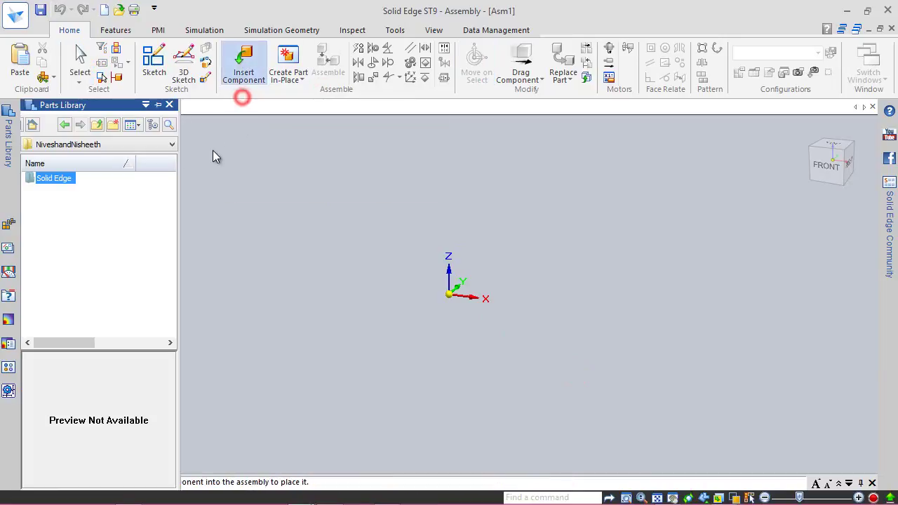
double_click(49, 182)
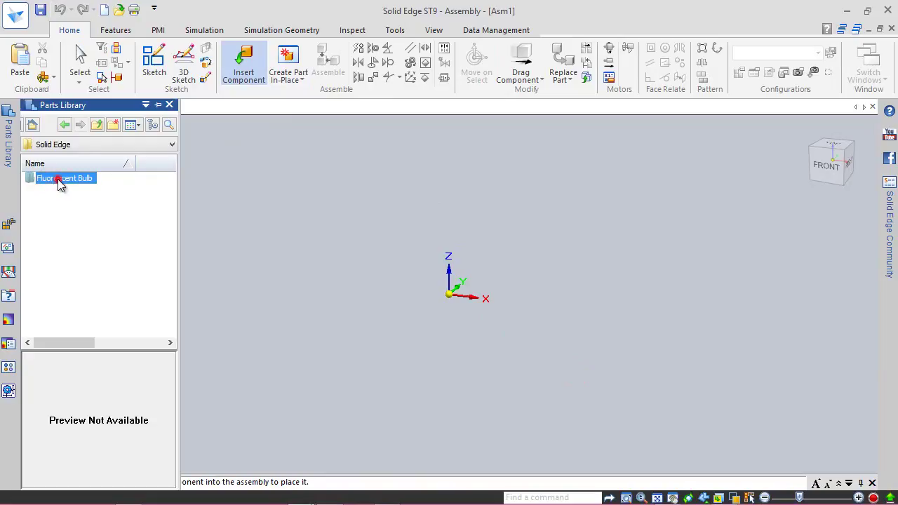
double_click(57, 178)
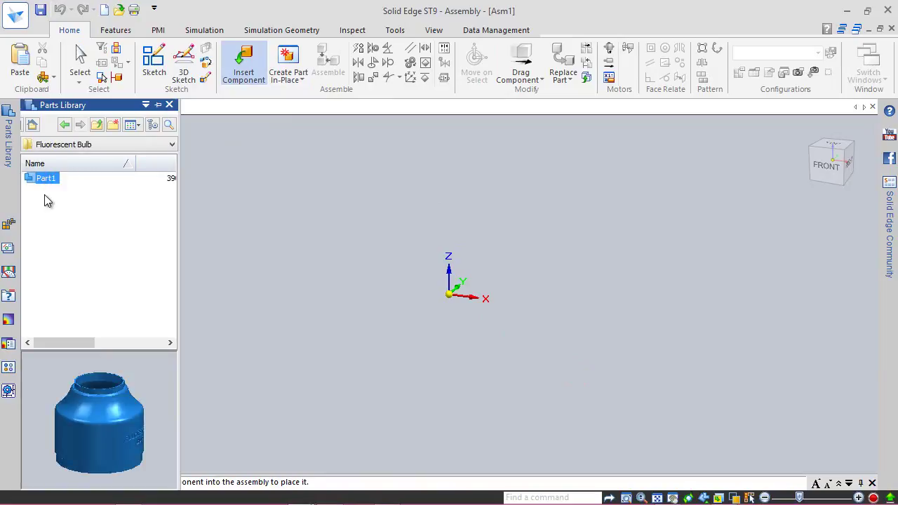
mouse_move(36, 178)
left_mouse_down()
mouse_move(117, 208)
mouse_move(363, 246)
left_mouse_up()
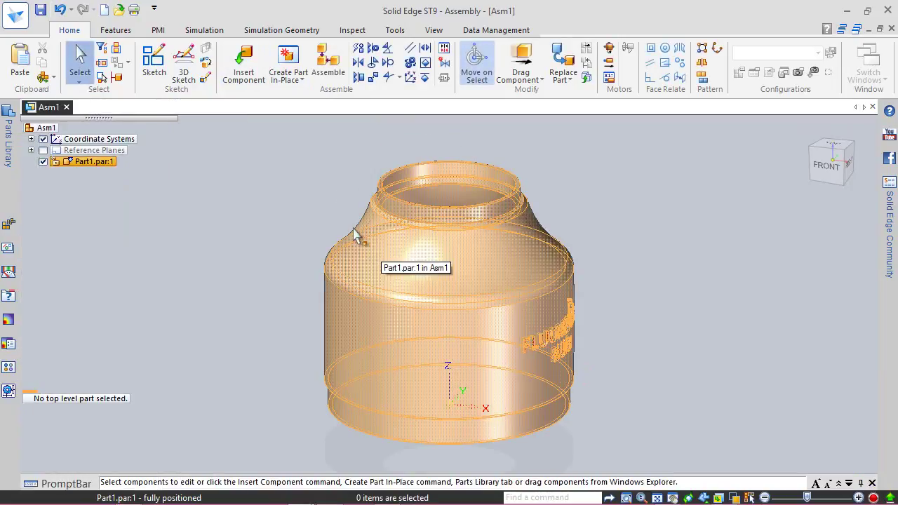
Show the assembly in the isometric home view and turn off the floor reflection.
left_click(434, 29)
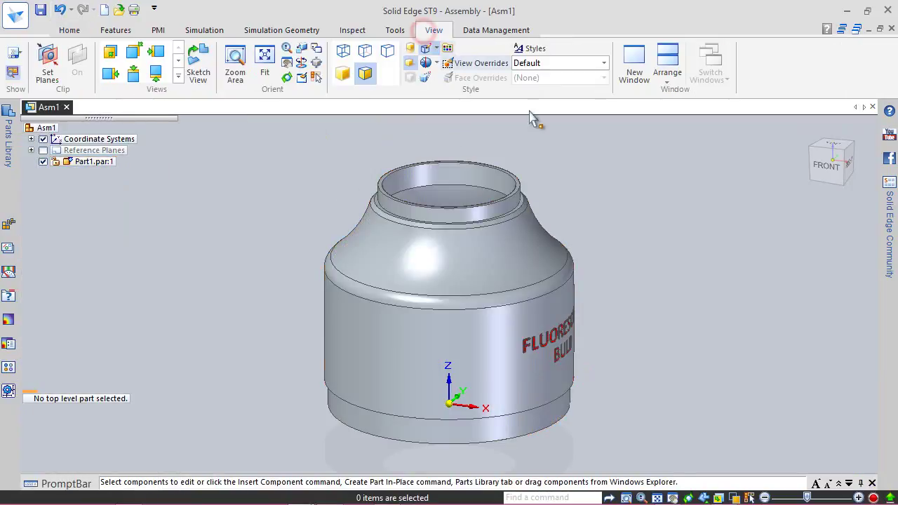
left_click(805, 133)
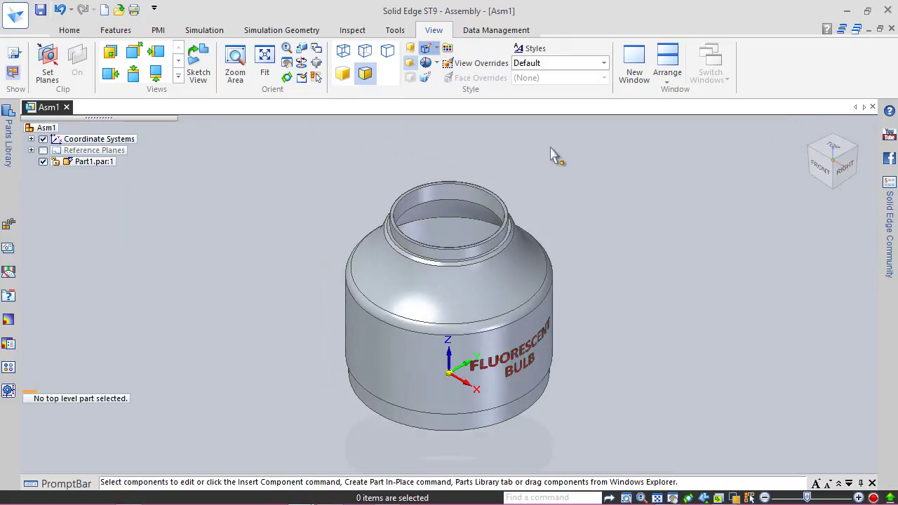
left_click(409, 62)
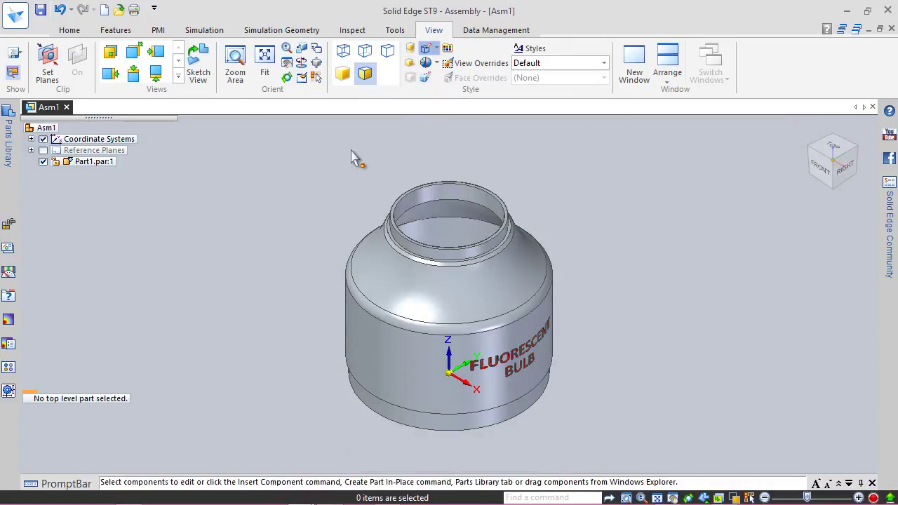
Set the light angle to 85 in the view overrides and apply the change.
left_click(477, 62)
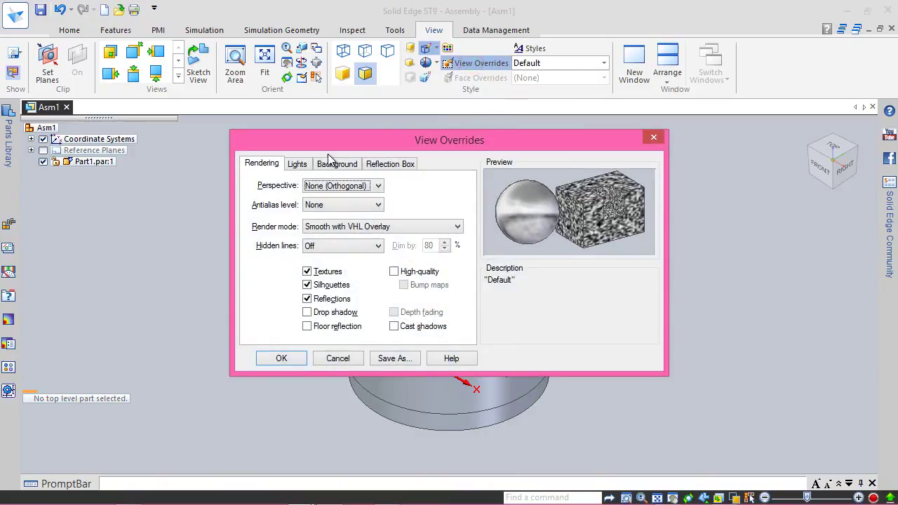
left_click(297, 164)
double_click(363, 258)
type("85")
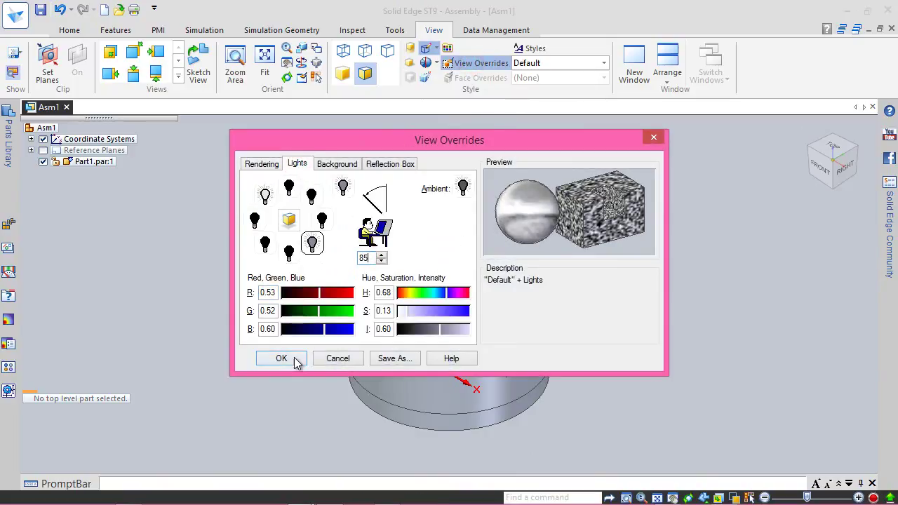
left_click(282, 359)
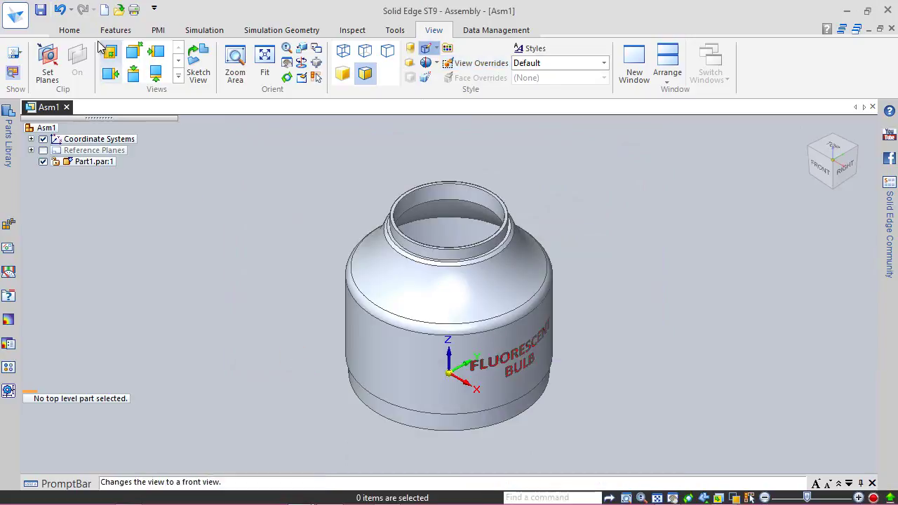
Save the assembly as Fluorescent Bulb in the Fluorescent Bulb folder.
left_click(69, 30)
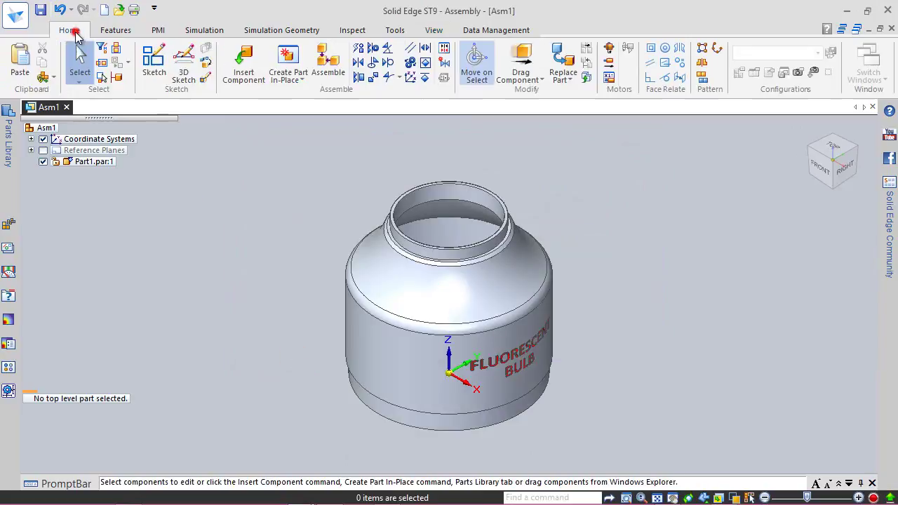
left_click(40, 15)
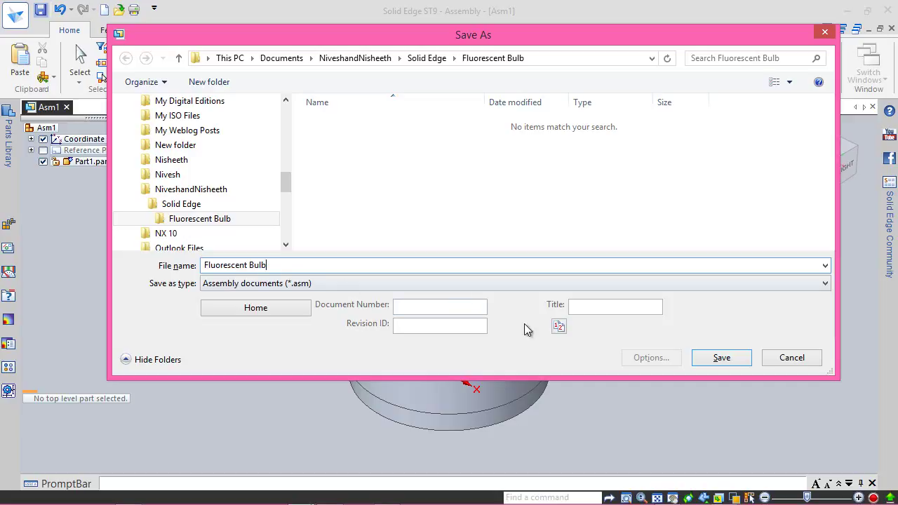
left_click(721, 358)
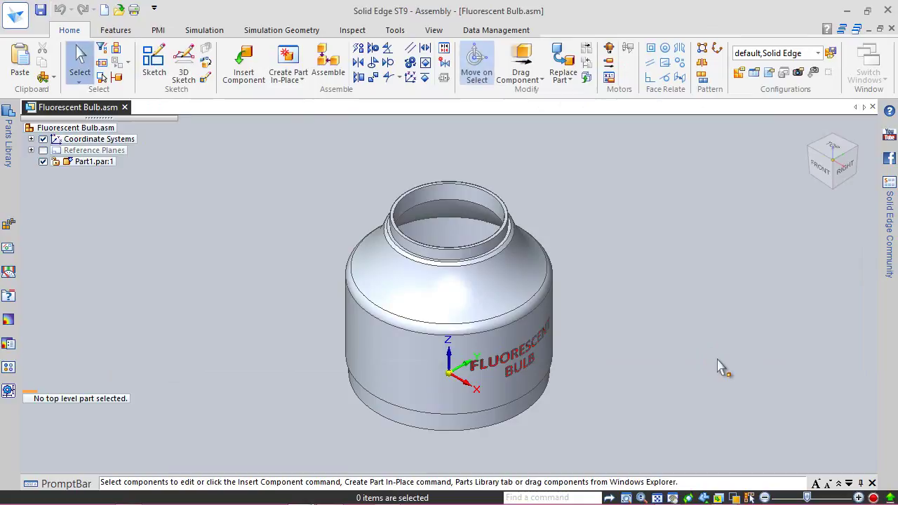
Start a grounded in-place part coincident with the assembly origin, using the ANSI Inch template ansi inch part.par.
left_click(279, 61)
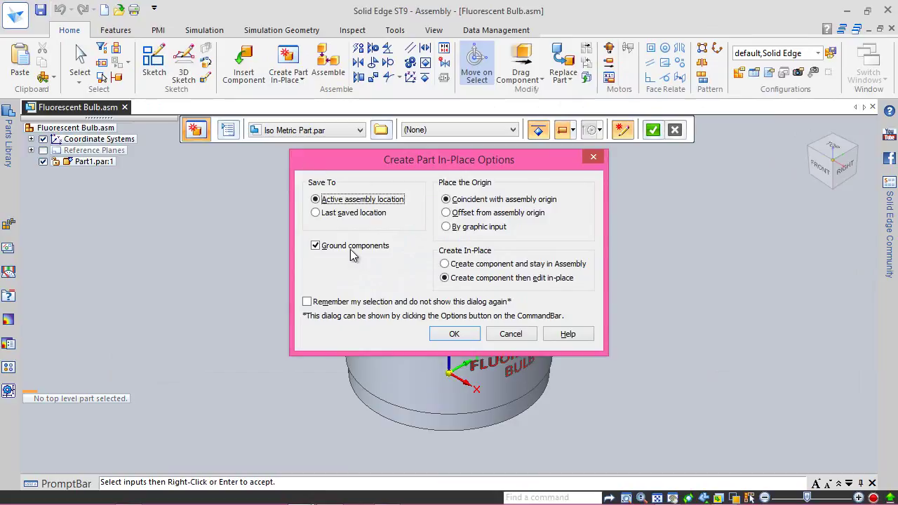
left_click(449, 335)
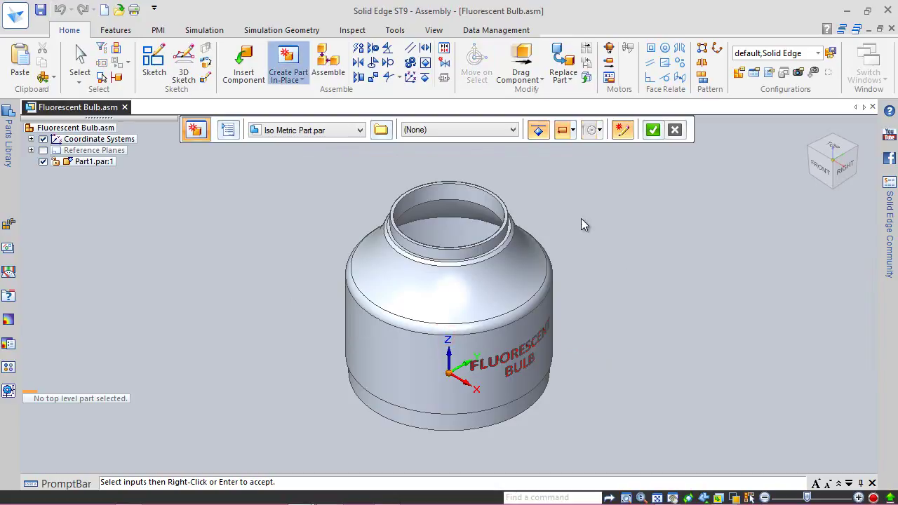
left_click(381, 130)
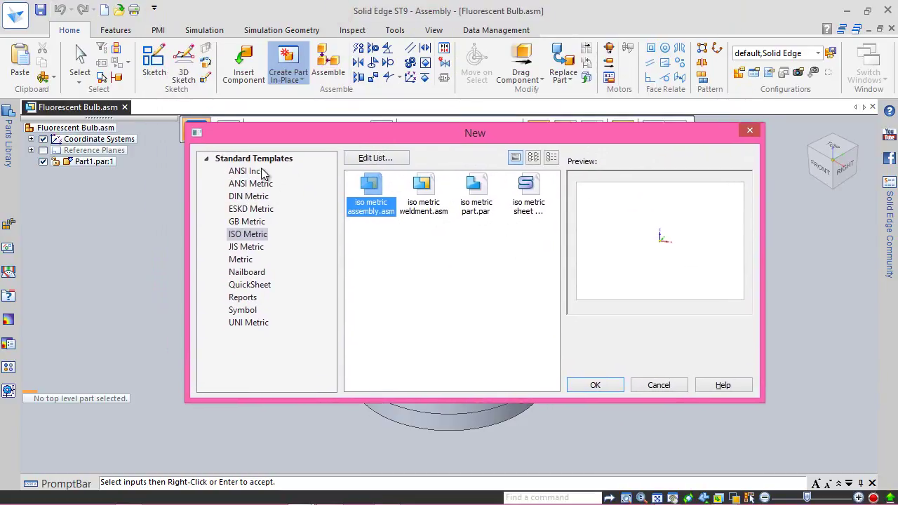
left_click(259, 171)
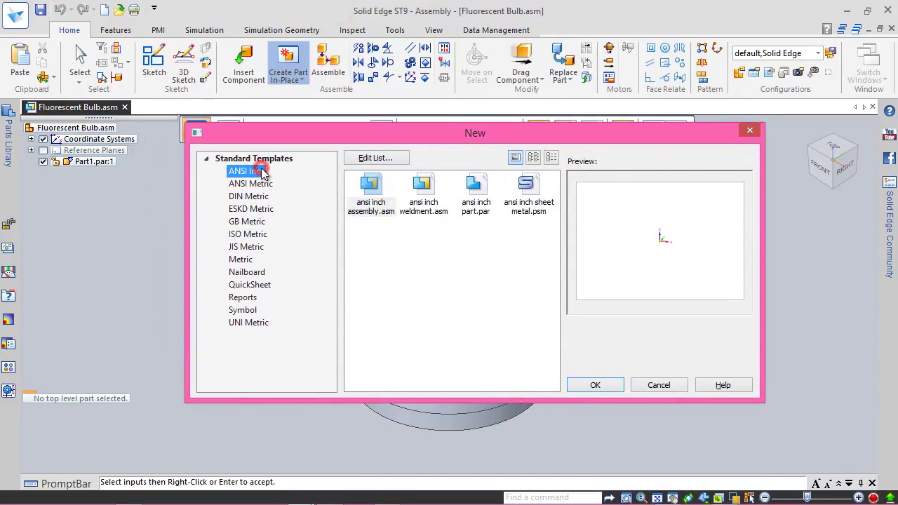
left_click(473, 200)
left_click(613, 385)
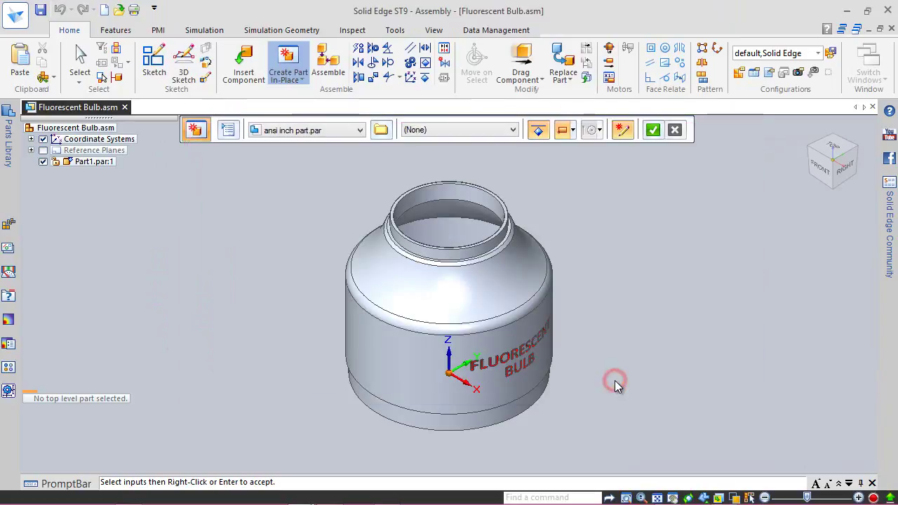
Accept the in-place part and save it as Part2 in the Fluorescent Bulb folder to edit it in the assembly.
left_click(657, 132)
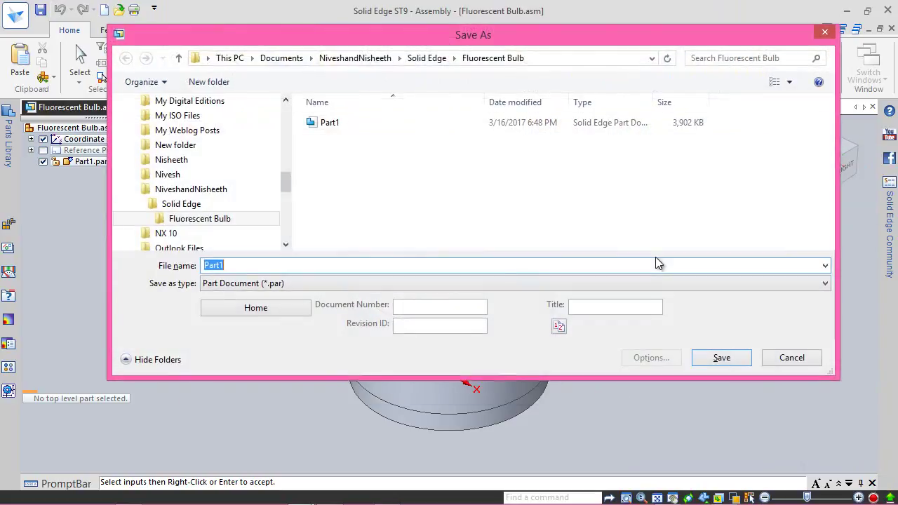
left_click(250, 266)
key("BackSpace")
type("2")
left_click(721, 357)
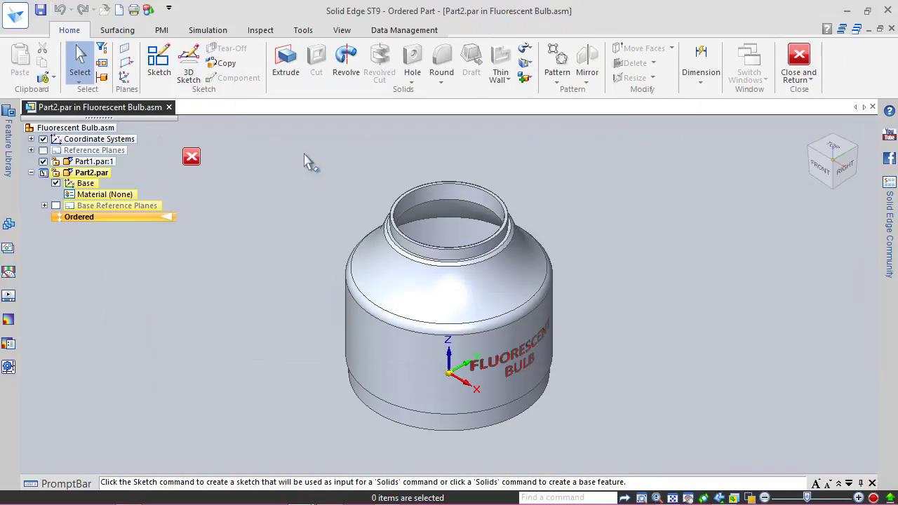
Leave the in-place editing of Part2, return to the assembly and save it.
left_click(74, 175)
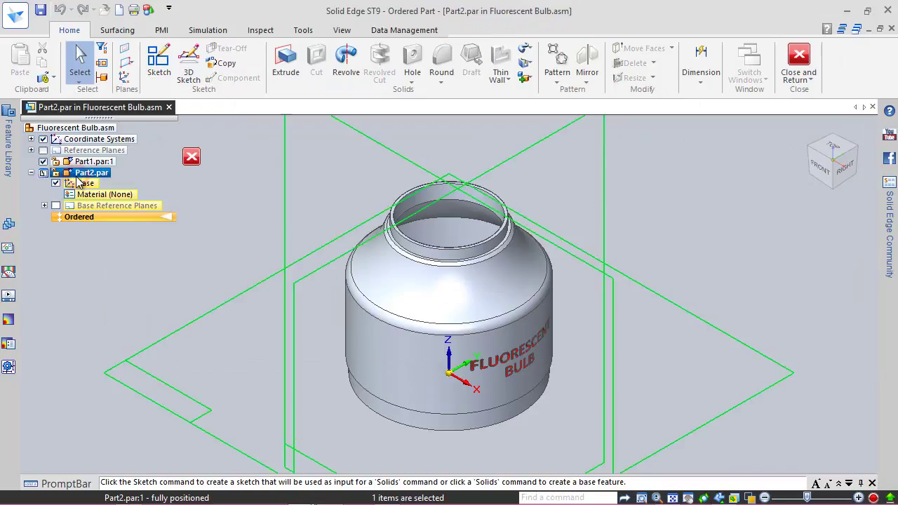
left_click(689, 226)
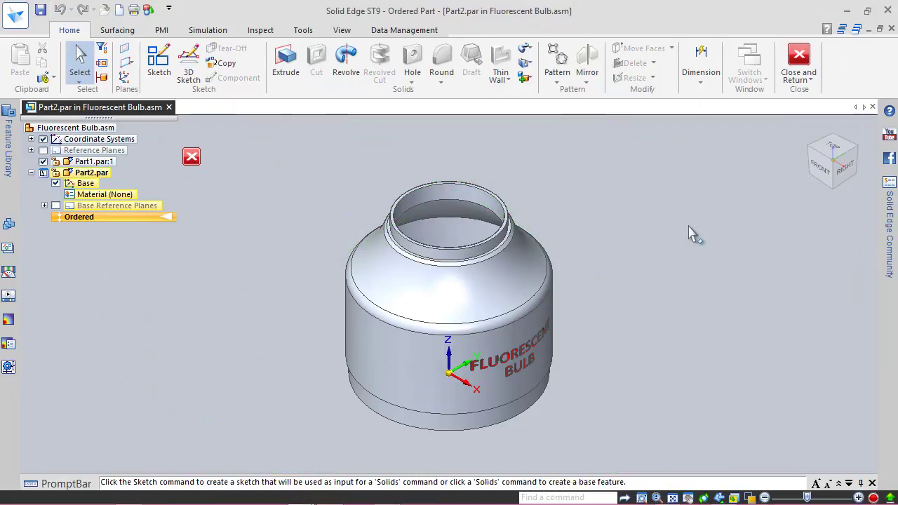
left_click(797, 58)
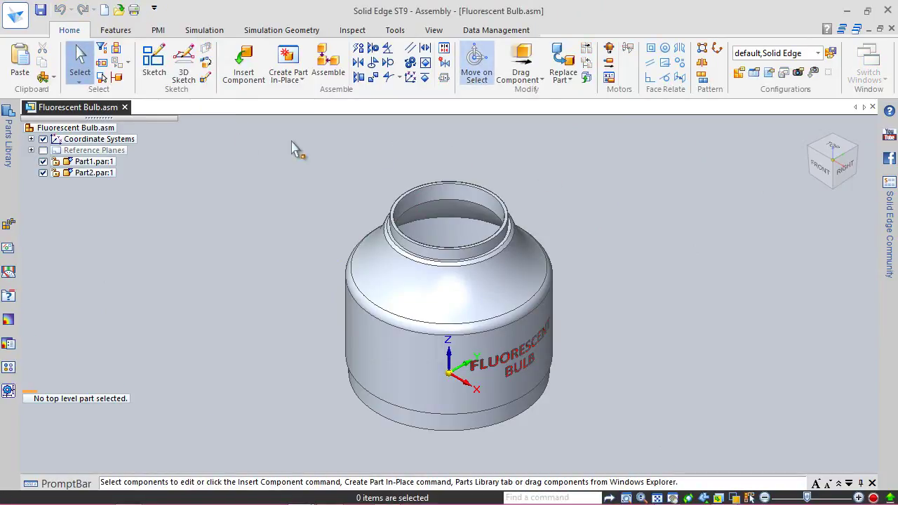
left_click(41, 10)
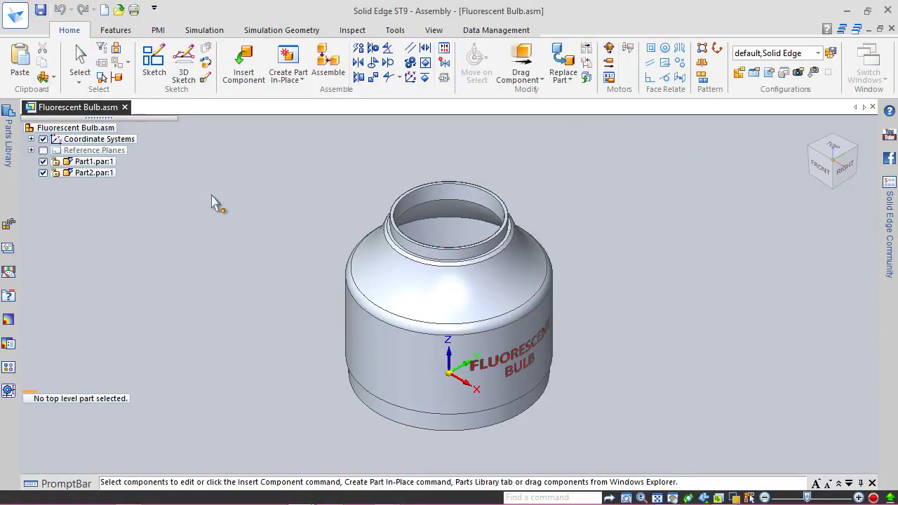
Turn on the display of Part1's sketches through its component show/hide settings.
left_click(402, 295)
right_click(402, 294)
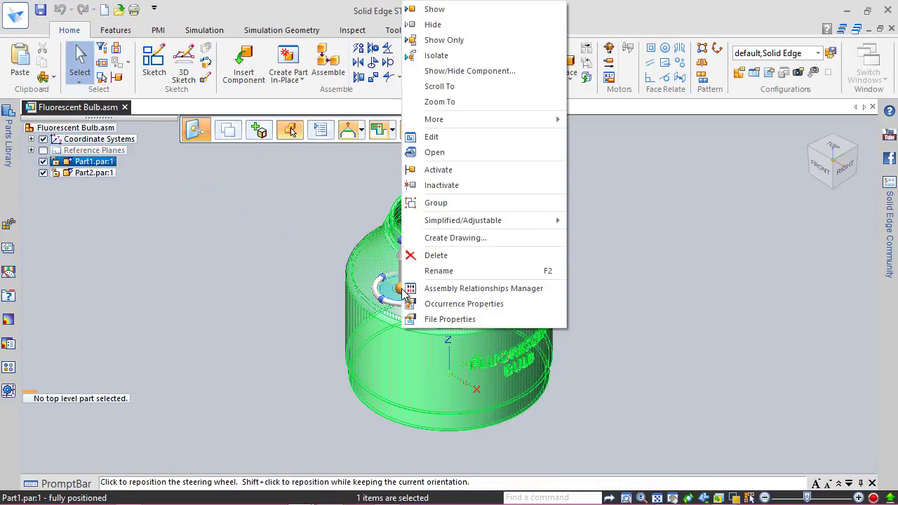
left_click(481, 71)
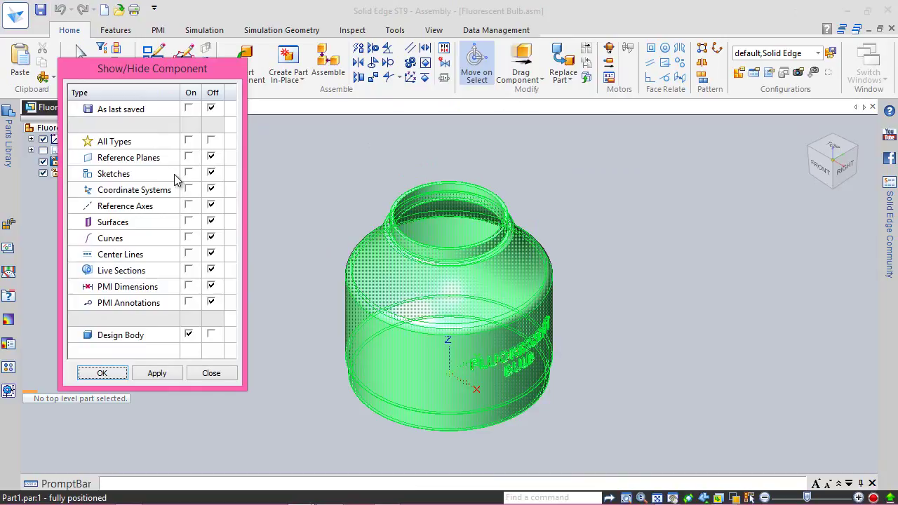
left_click(102, 373)
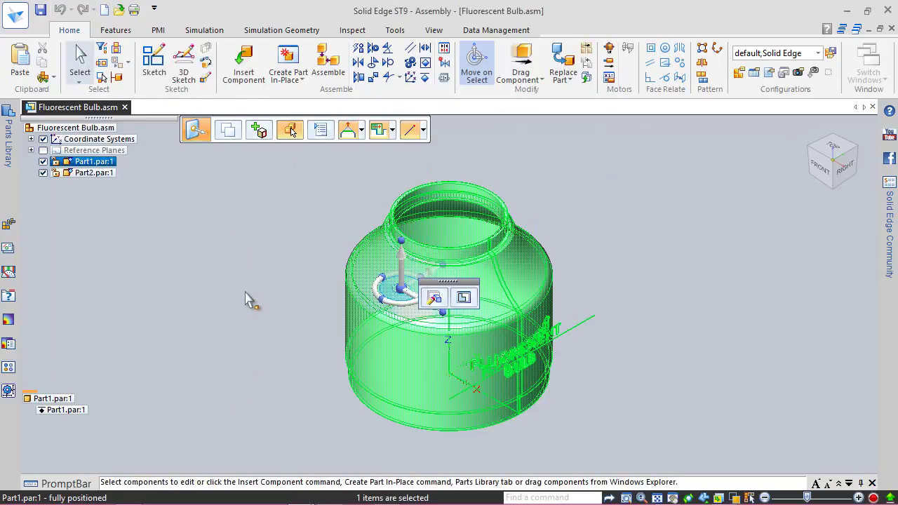
left_click(245, 291)
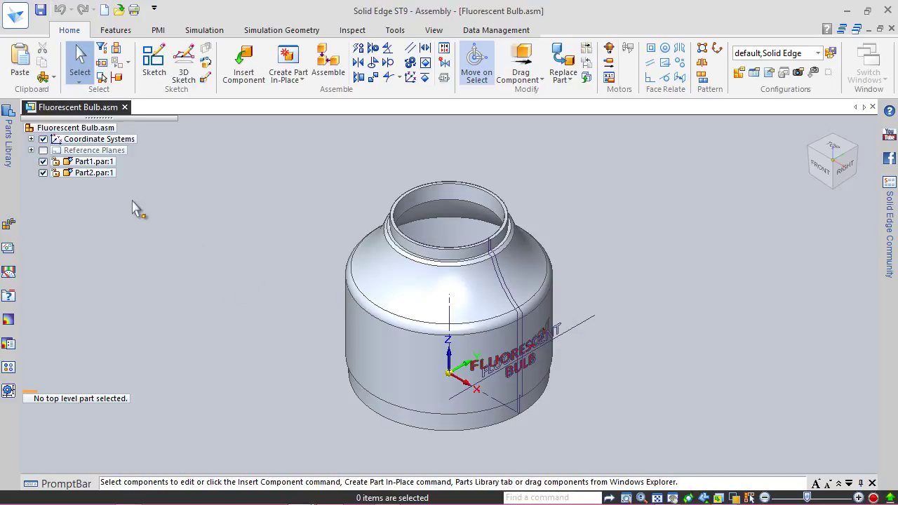
Edit Part2 in place and show only its Front (xz) base reference plane.
left_click(90, 173)
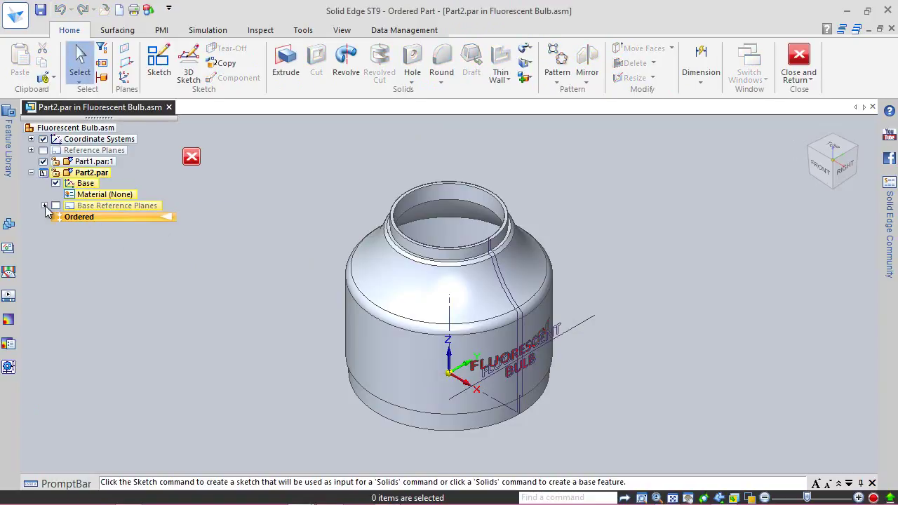
left_click(45, 207)
left_click(68, 228)
left_click(68, 228)
left_click(67, 217)
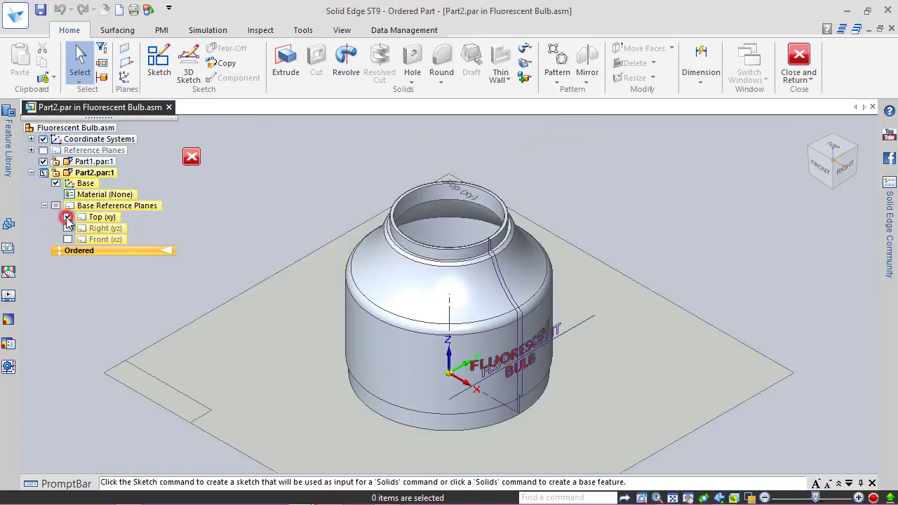
left_click(67, 218)
left_click(67, 239)
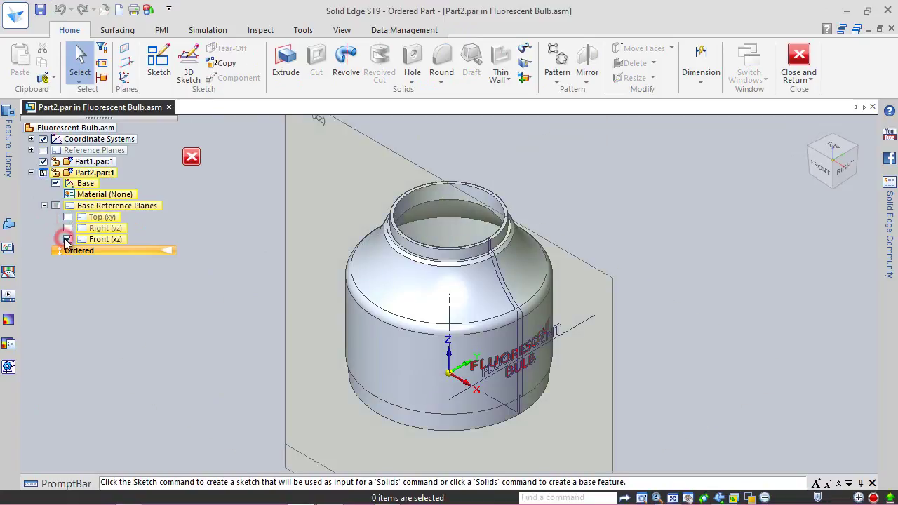
Start a sketch on Part2's Front (xz) plane and orient the view to the front.
left_click(158, 60)
left_click(287, 237)
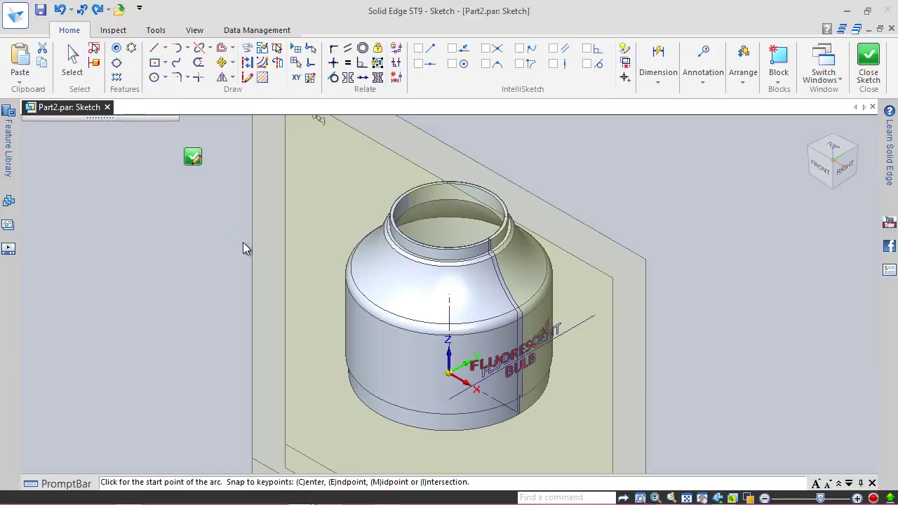
left_click(822, 162)
scroll(538, 309, "up", 5)
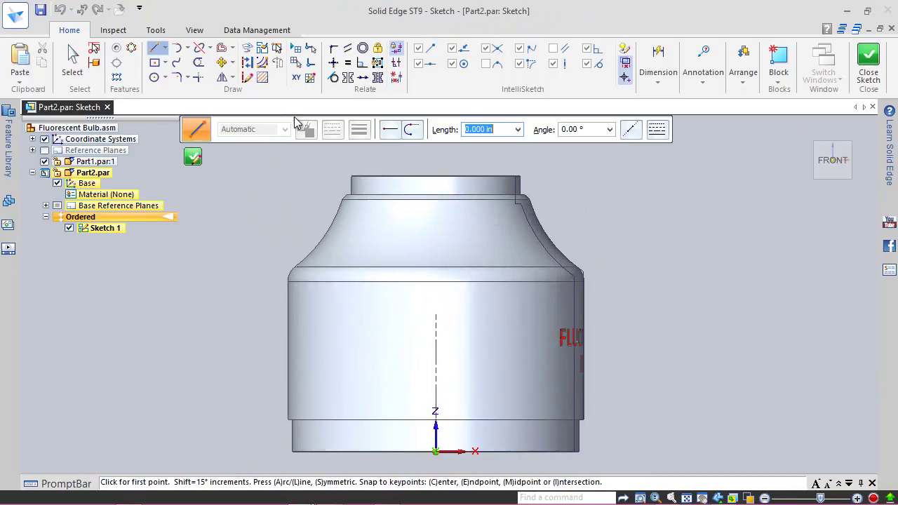
Project Part1's closed wall profile into the sketch as a Wireframe Chain, keeping associativity with the other part.
left_click(248, 52)
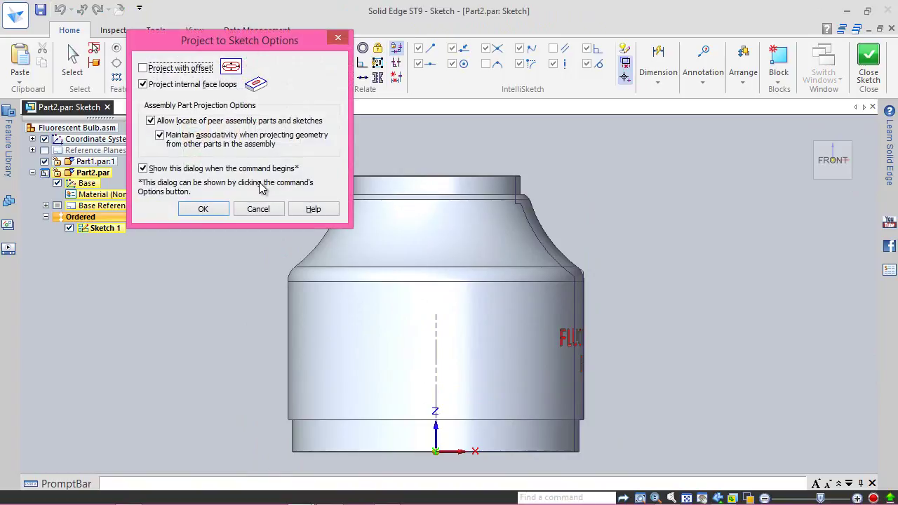
left_click(204, 209)
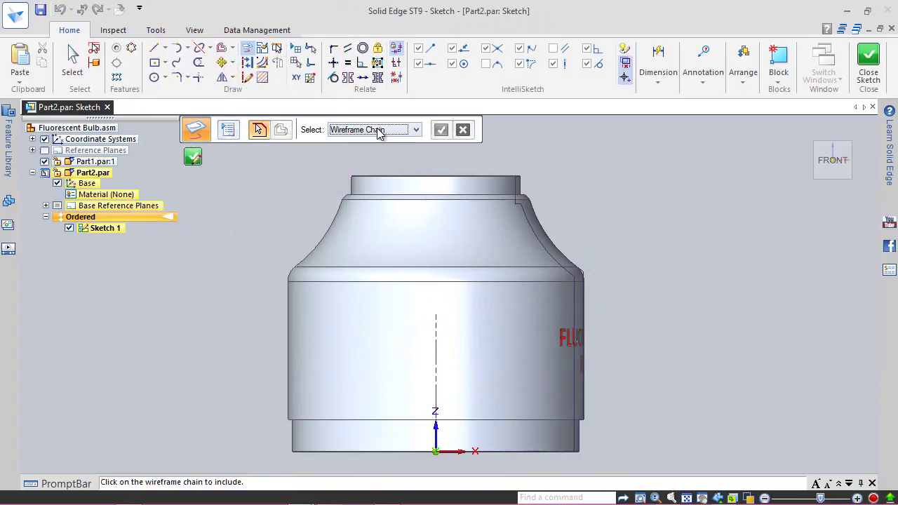
left_click(417, 129)
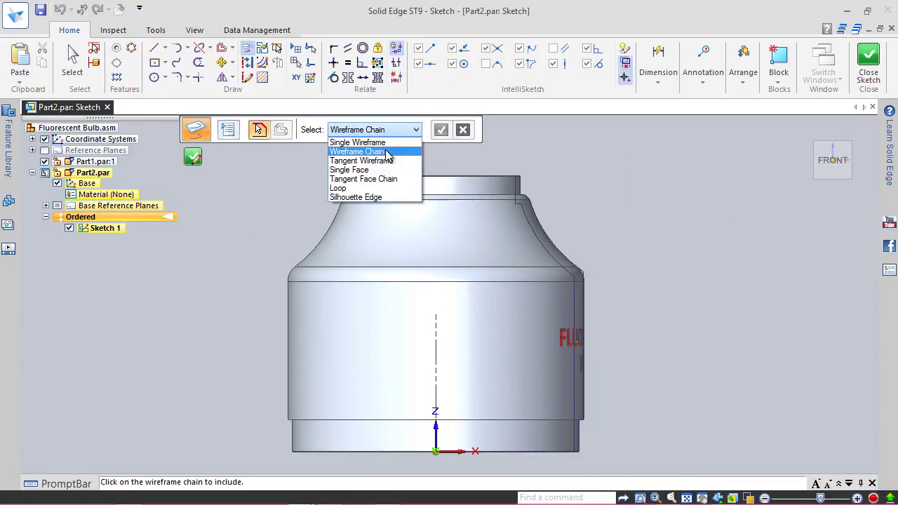
left_click(390, 149)
scroll(541, 180, "up", 3)
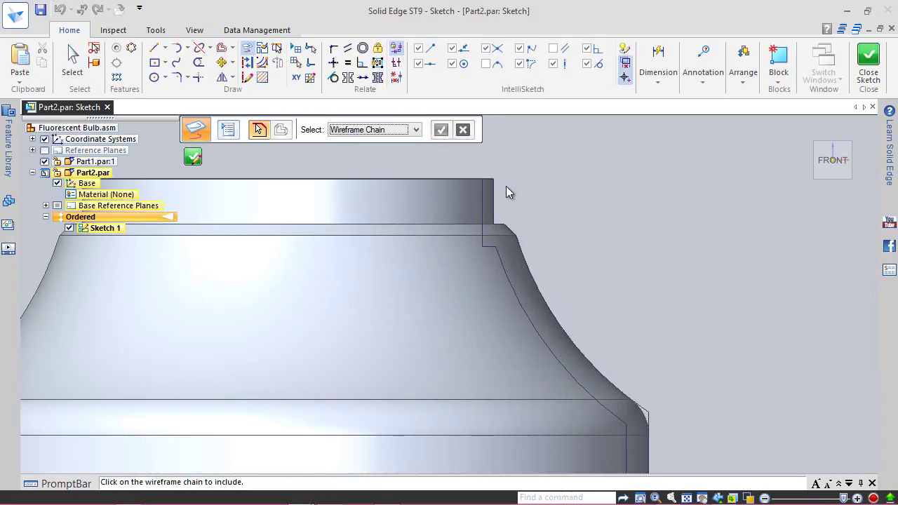
left_click(482, 199)
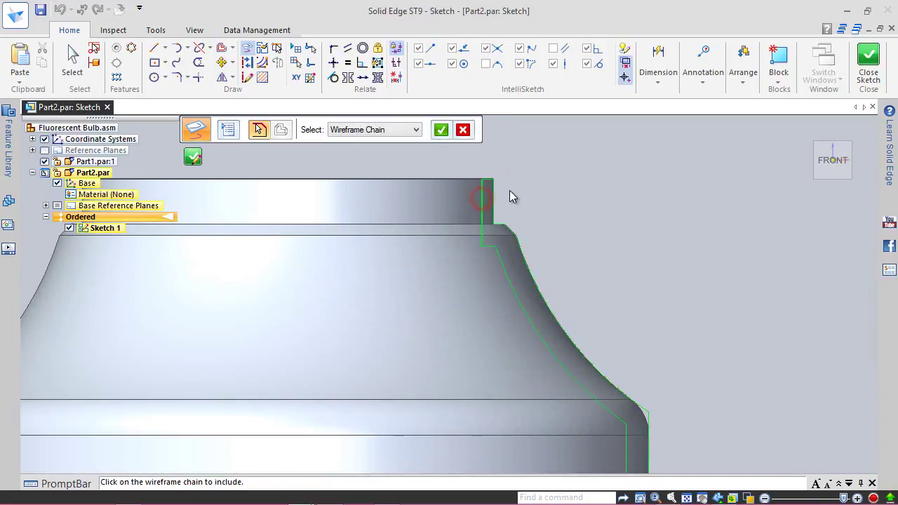
left_click(440, 129)
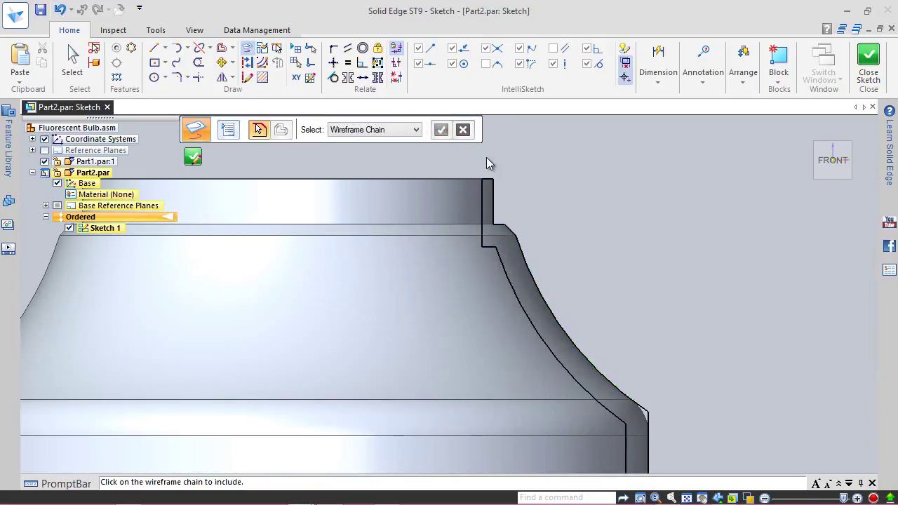
left_click(72, 59)
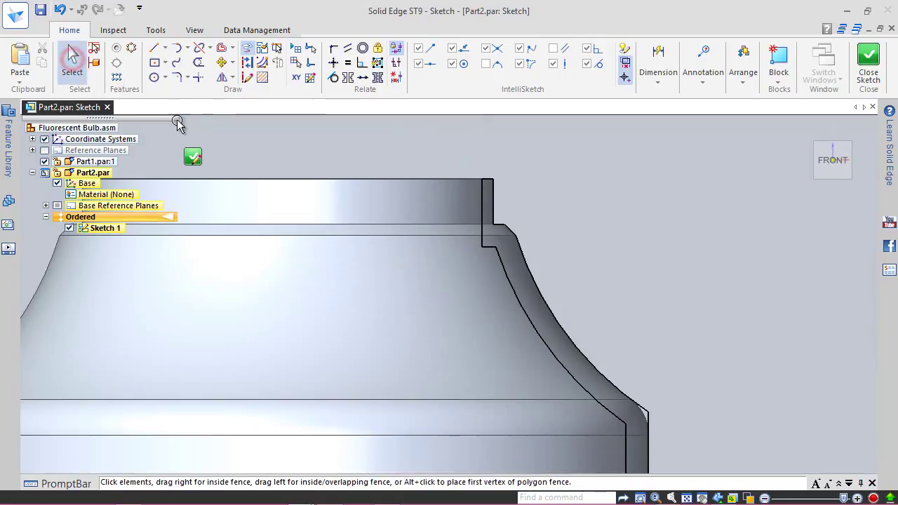
Convert all the projected profile elements to construction geometry.
left_click(250, 61)
scroll(443, 161, "down", 4)
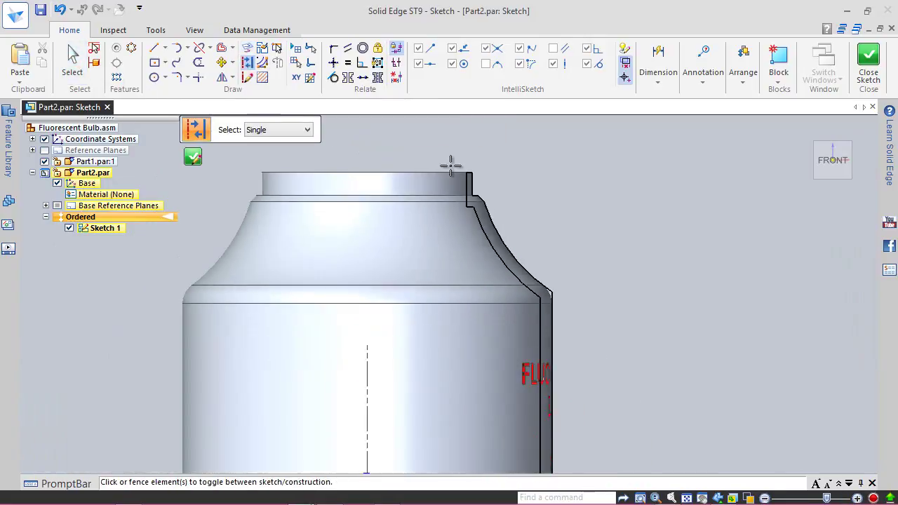
left_click_drag(429, 153, 549, 366)
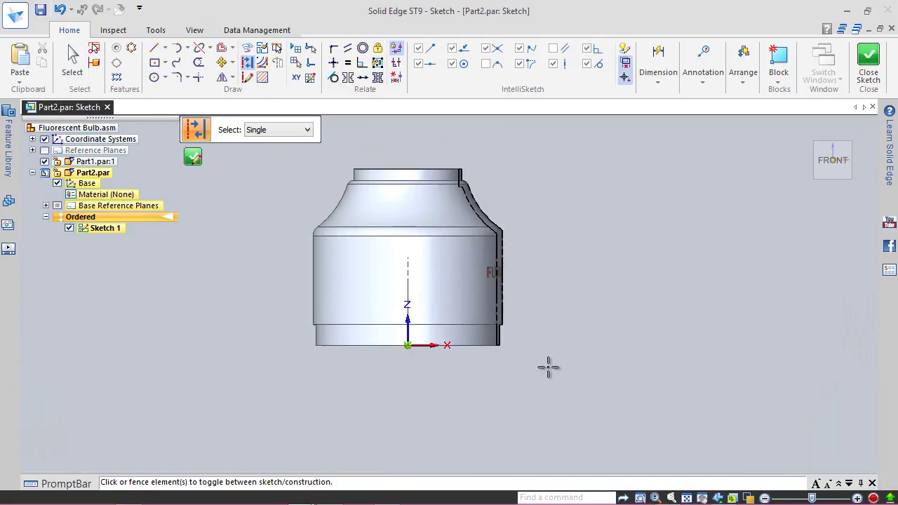
key("Escape")
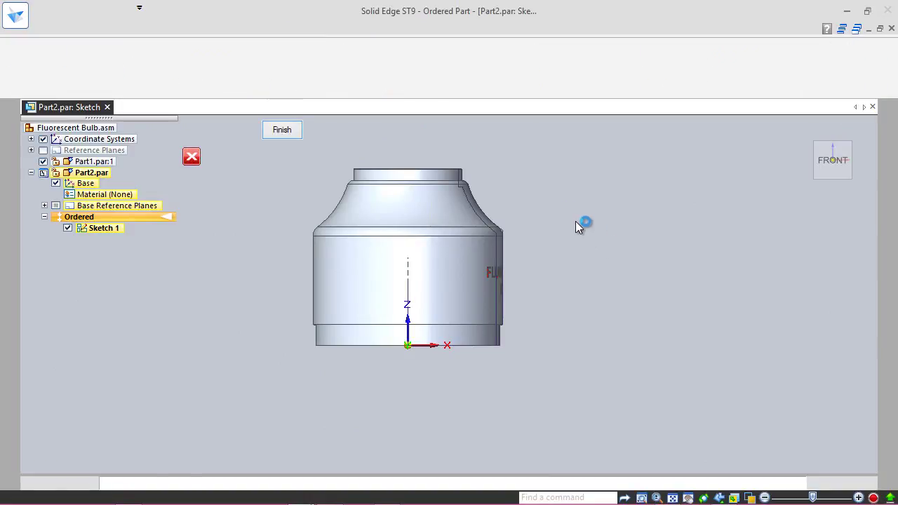
Finish the sketch, return to the assembly and save it.
left_click(281, 130)
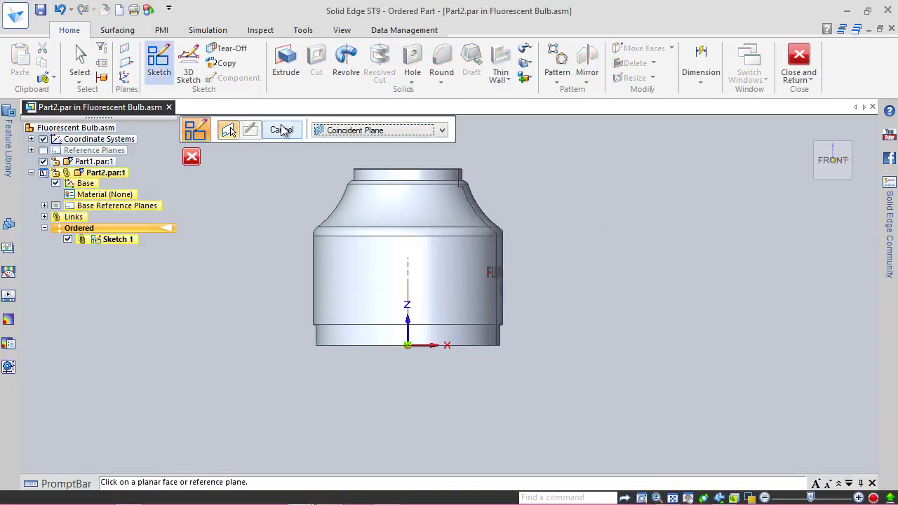
left_click(280, 127)
left_click(800, 56)
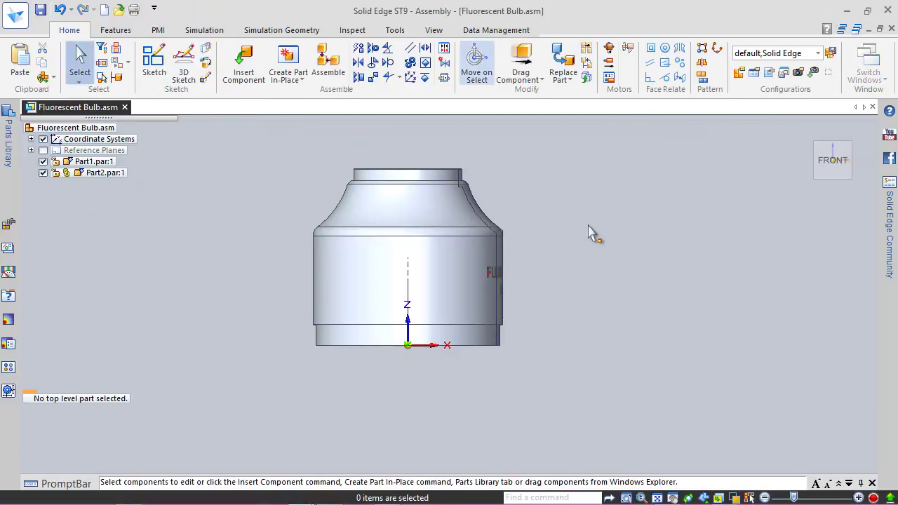
scroll(410, 214, "up", 4)
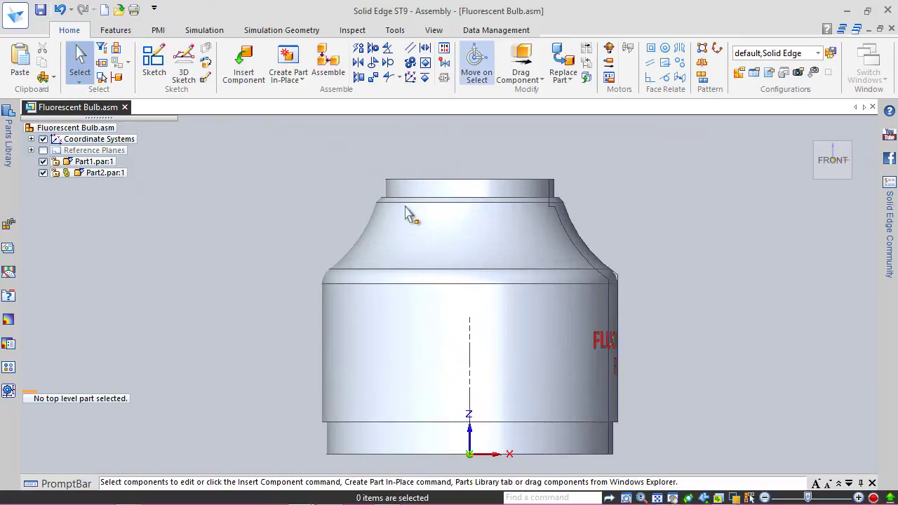
left_click(40, 10)
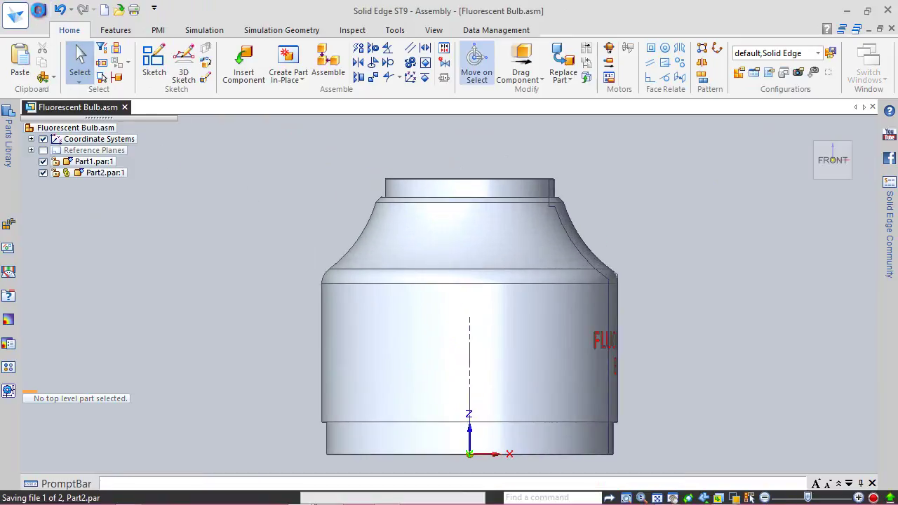
Turn off the display of Part1's sketches and save the assembly.
left_click(104, 161)
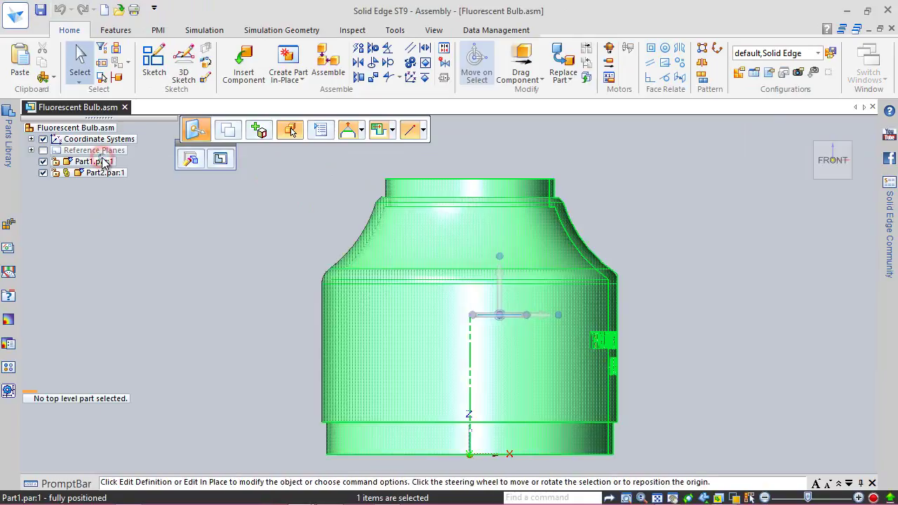
right_click(102, 162)
left_click(170, 228)
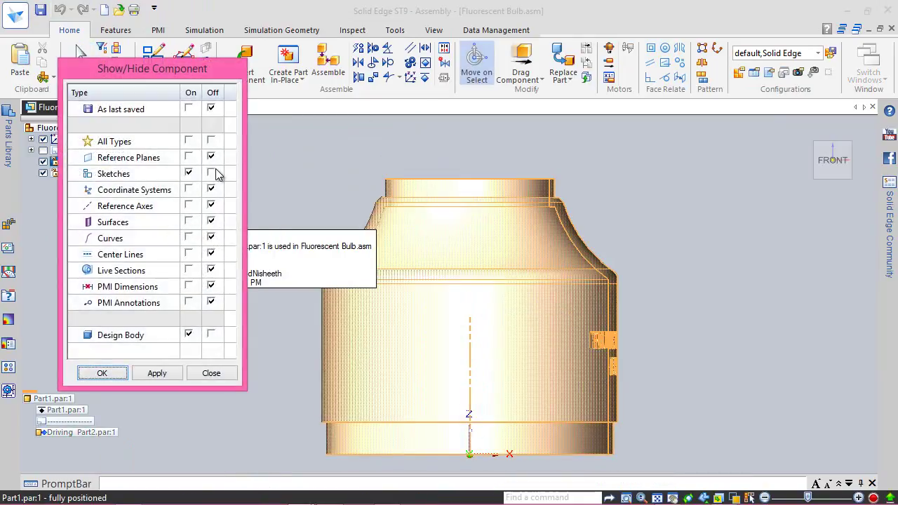
left_click(118, 372)
left_click(40, 10)
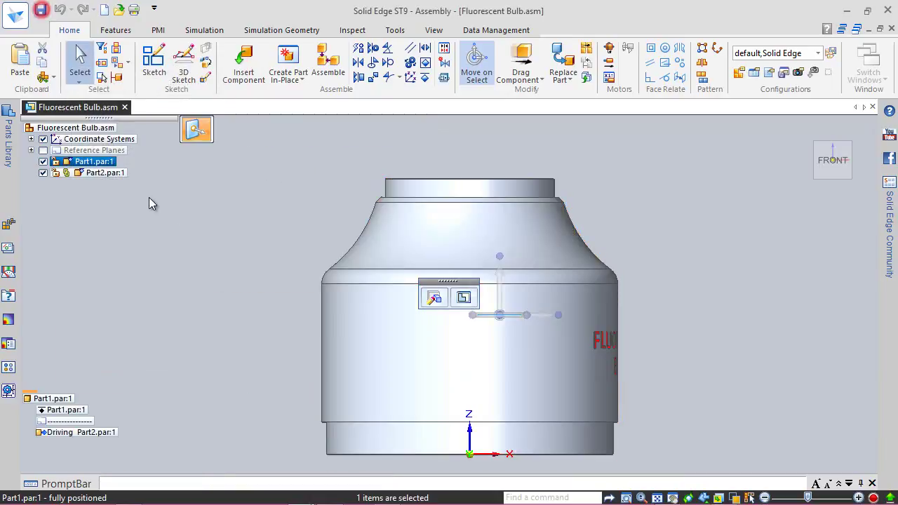
Edit Part2 in place again and open the profile of Sketch 1 for editing.
left_click(101, 173)
double_click(101, 173)
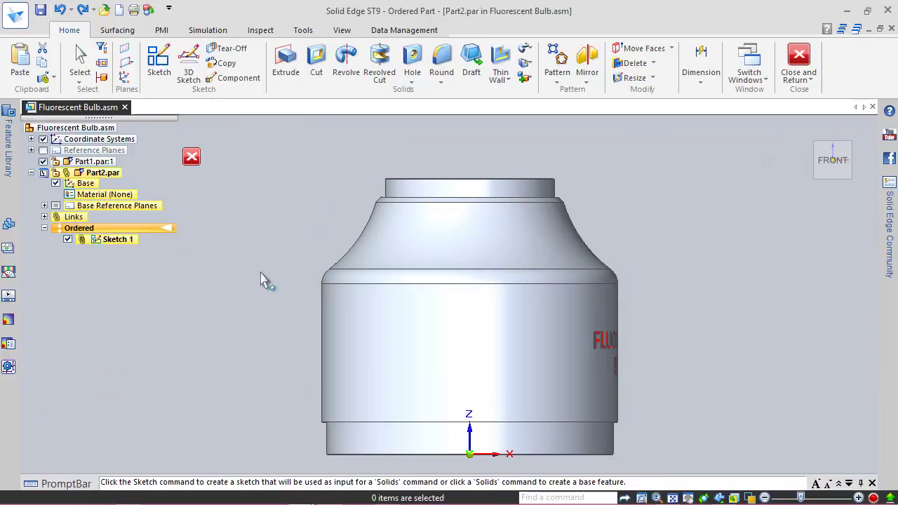
left_click(115, 240)
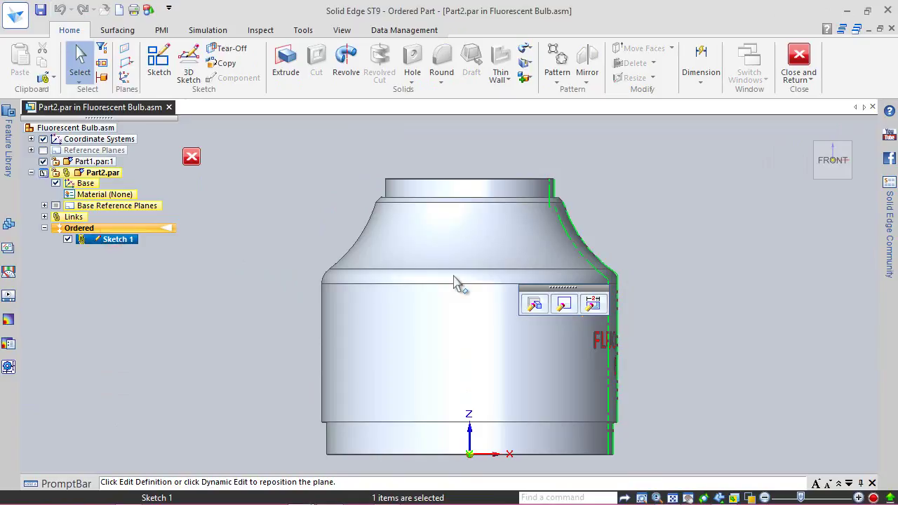
left_click(564, 304)
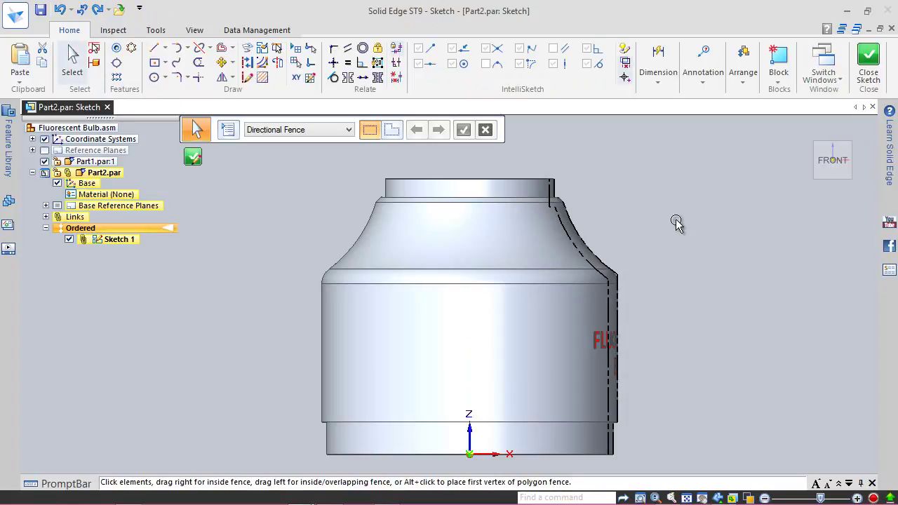
Modify the ANSI (in) dimension style to round off linear and angular values to .12345, and apply it.
left_click(660, 83)
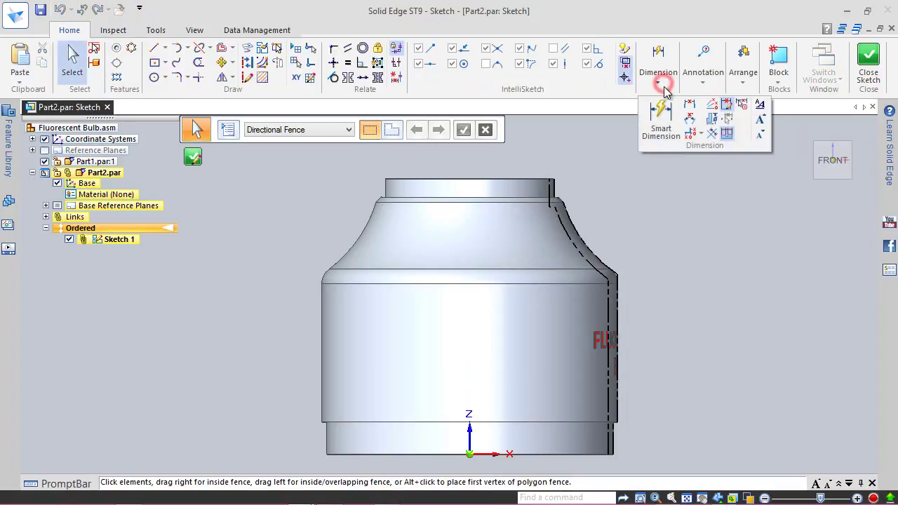
left_click(760, 106)
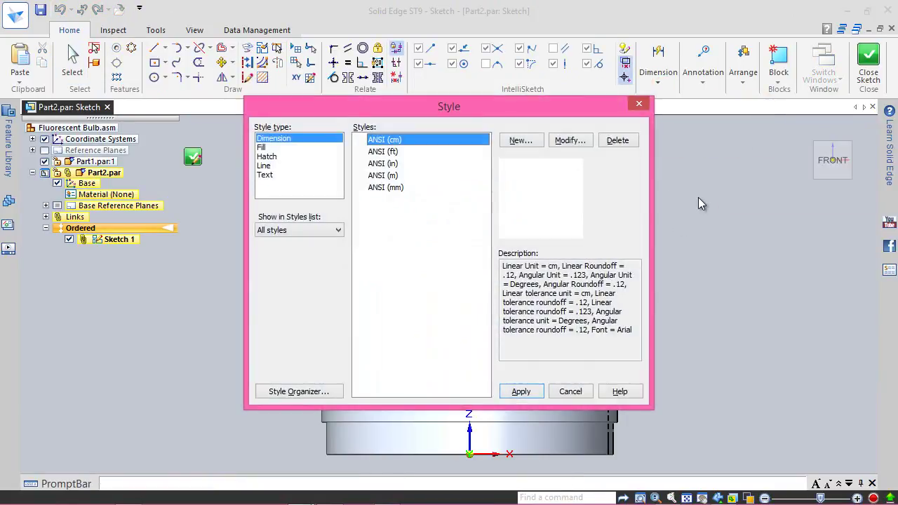
left_click(385, 163)
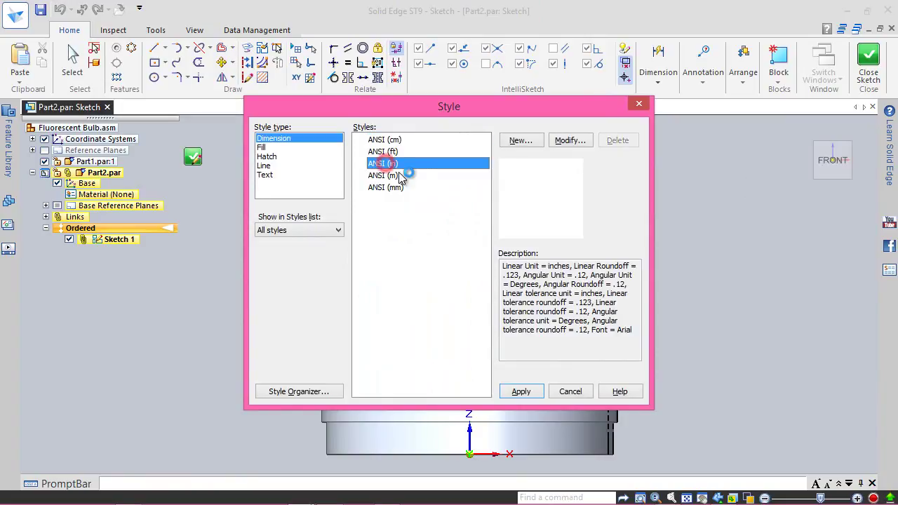
left_click(570, 141)
left_click(355, 68)
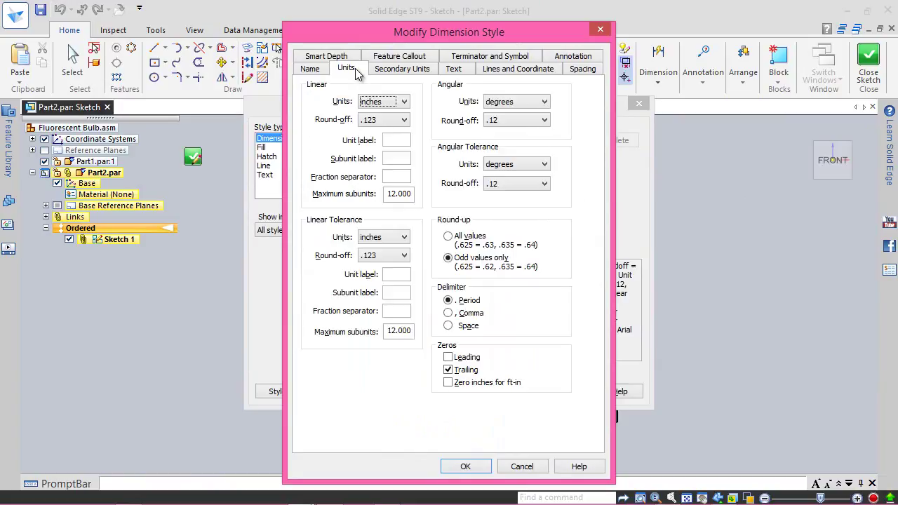
left_click(395, 121)
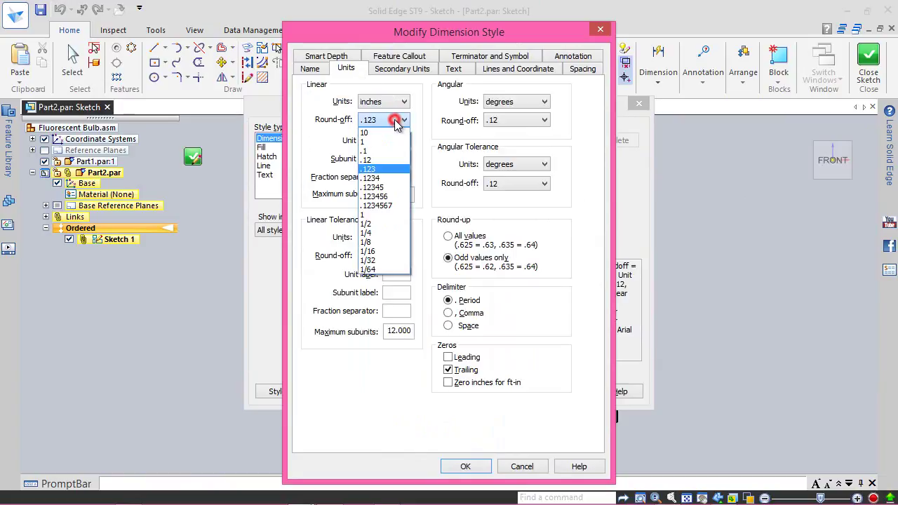
left_click(379, 186)
left_click(506, 123)
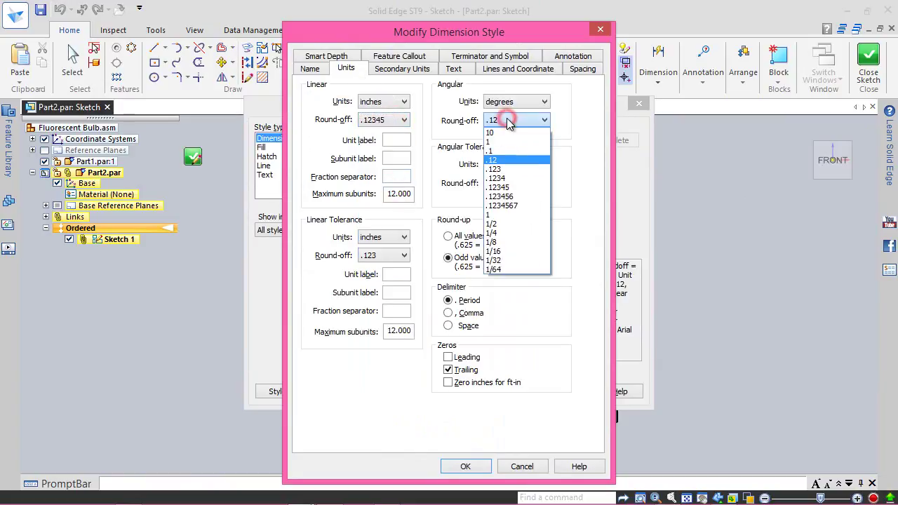
left_click(515, 189)
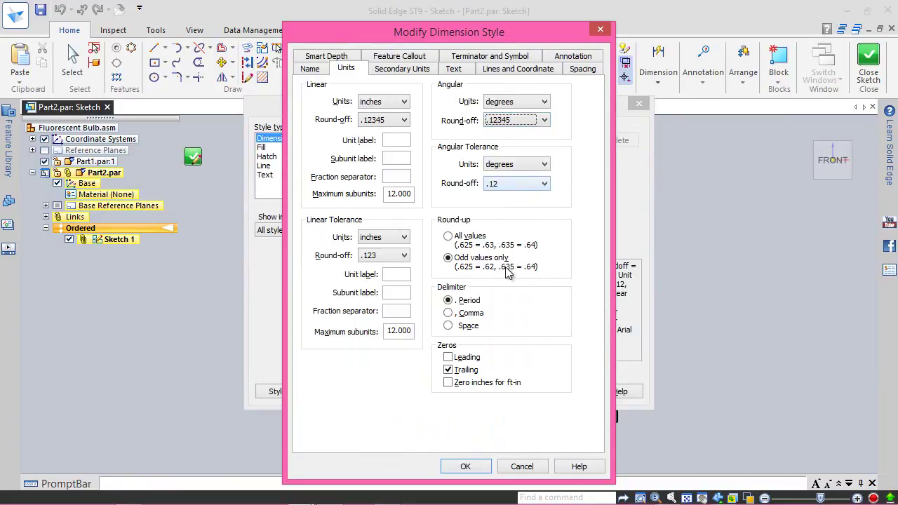
left_click(475, 467)
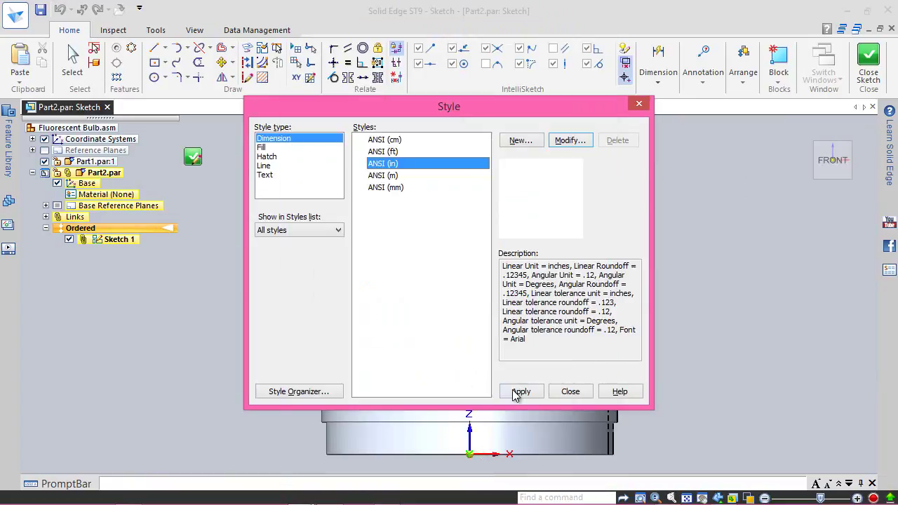
left_click(519, 391)
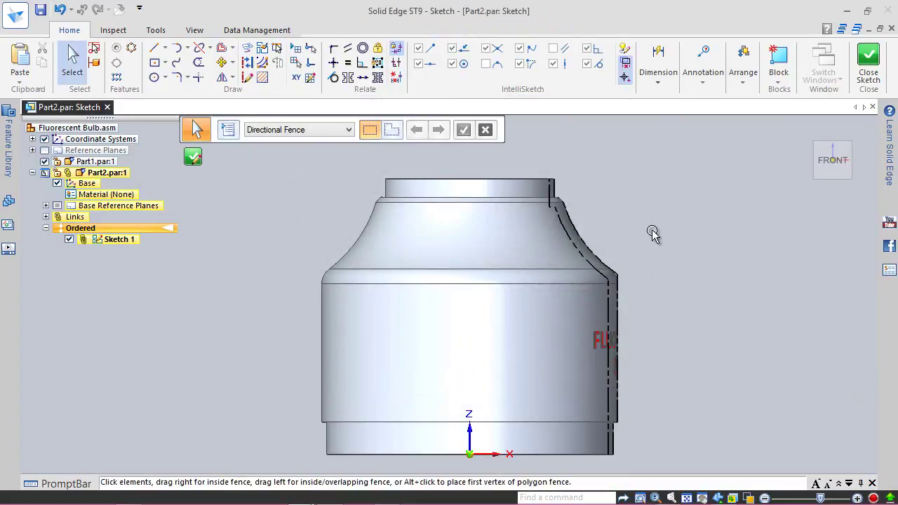
Save all documents and draw a vertical line upward from the upper corner of the chamfer beside the base's neck.
scroll(616, 211, "up", 3)
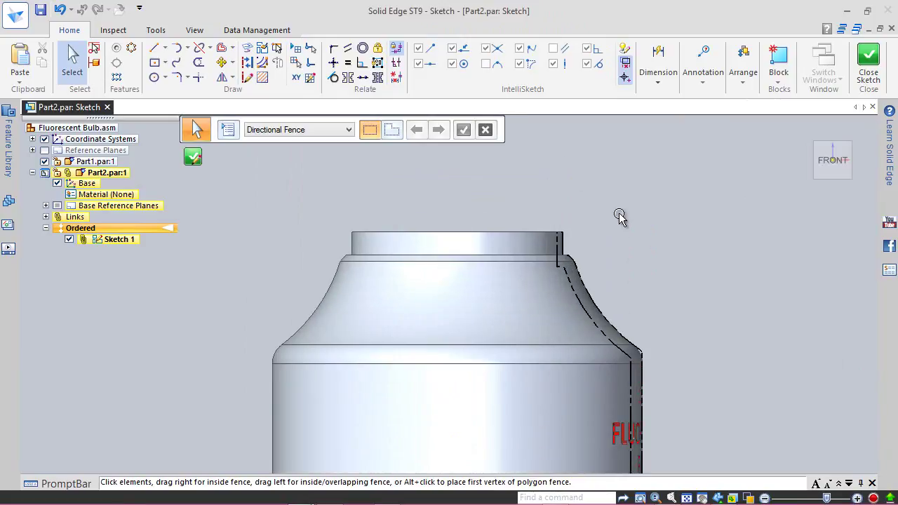
right_click(648, 199)
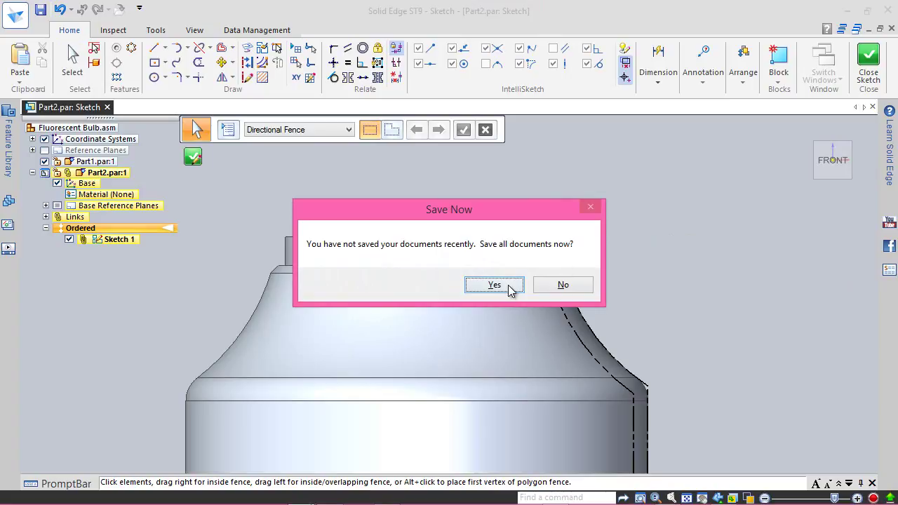
left_click(508, 285)
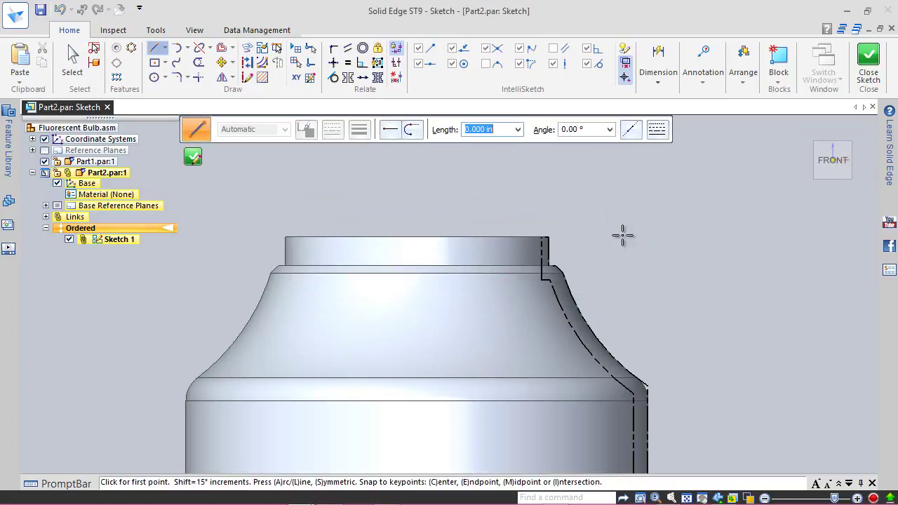
scroll(579, 233, "up", 4)
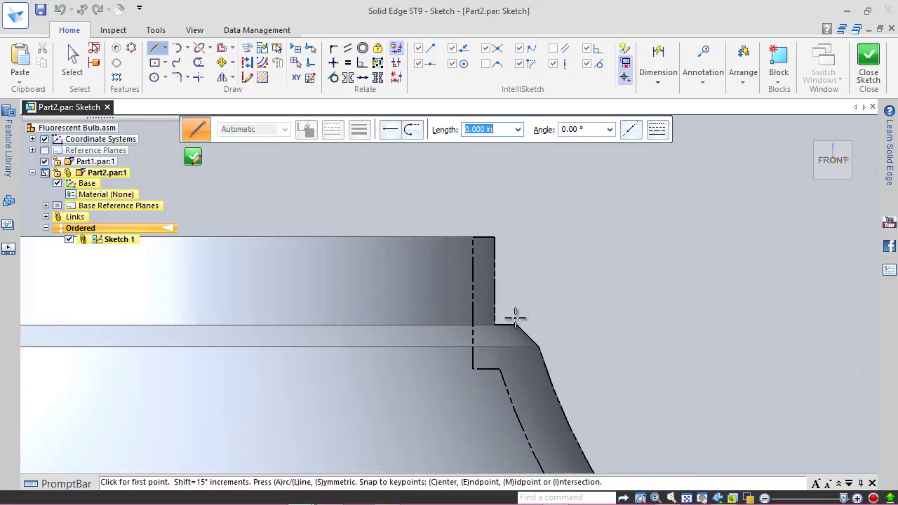
left_click(516, 325)
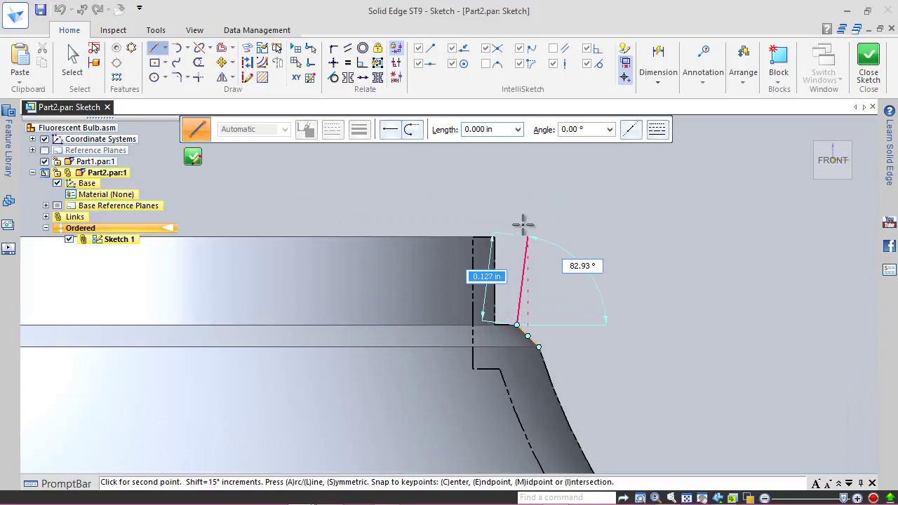
left_click(533, 190)
right_click(561, 216)
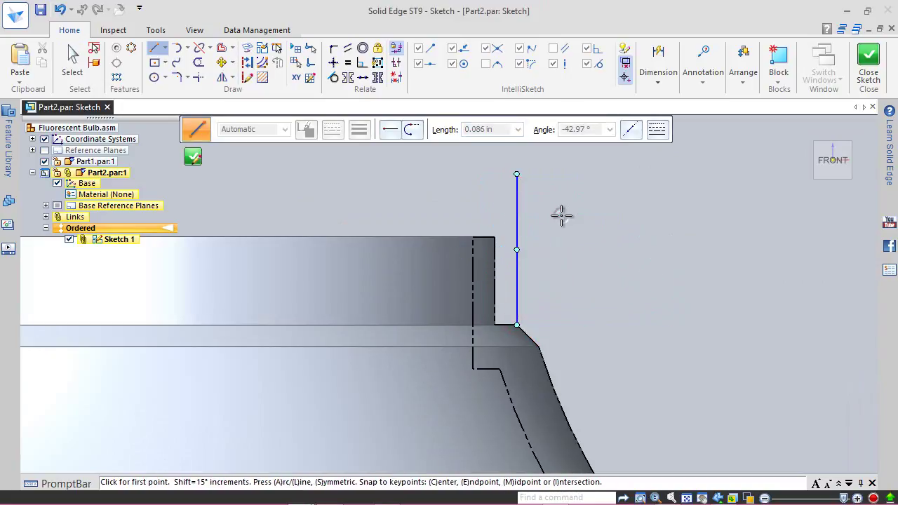
Dimension the new vertical line's length and set it to .3125 in.
right_click(561, 216)
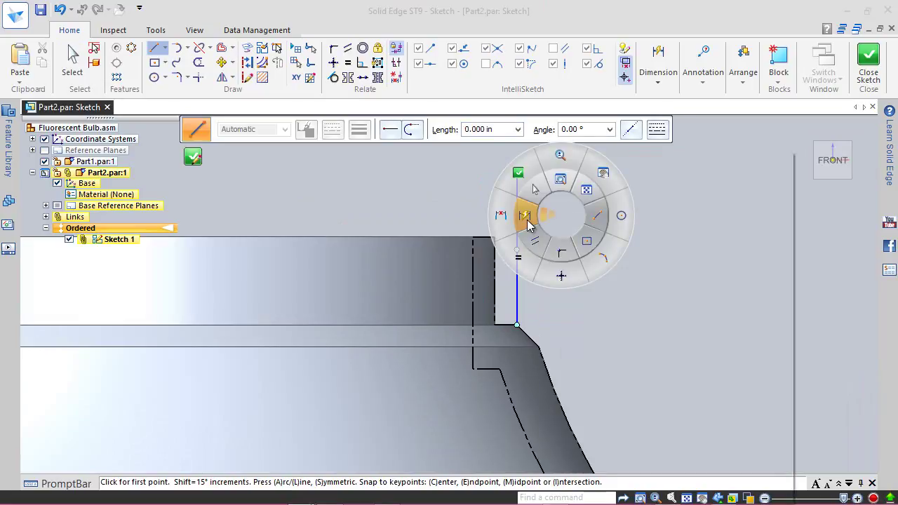
left_click(527, 219)
left_click(519, 243)
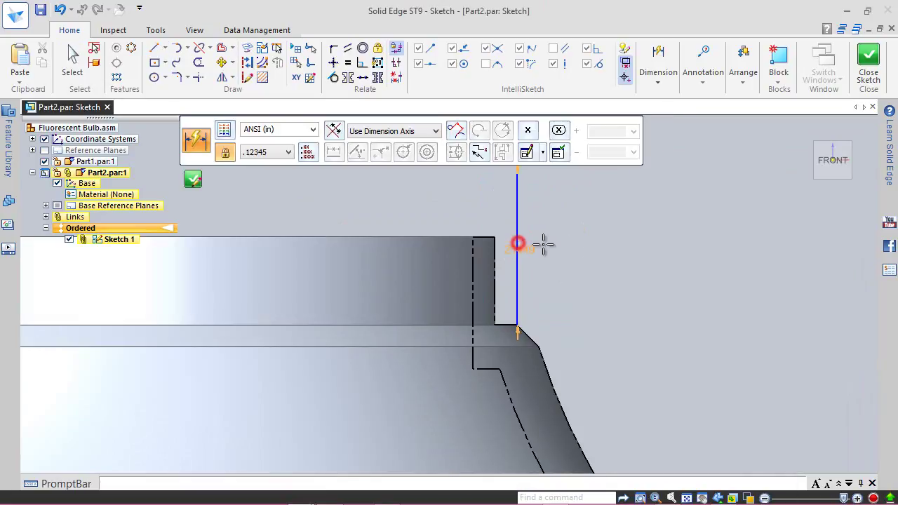
left_click(544, 243)
type(".3125")
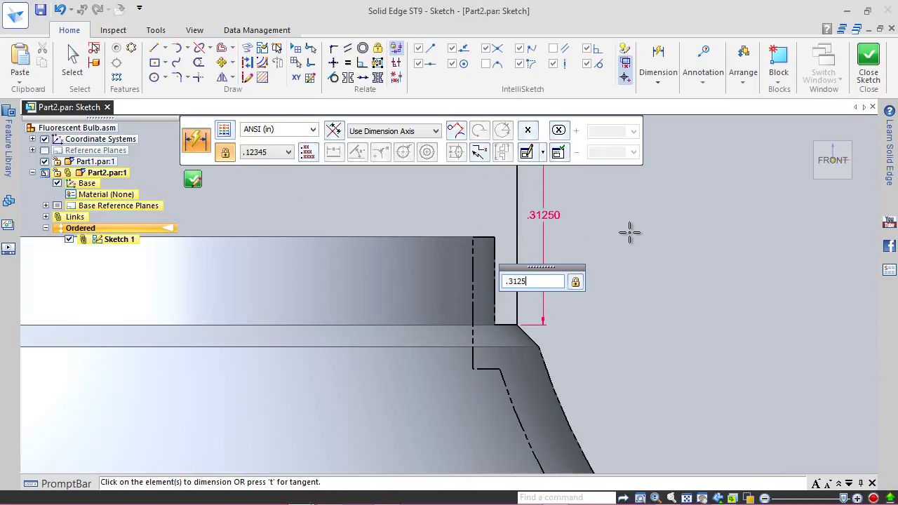
key("Return")
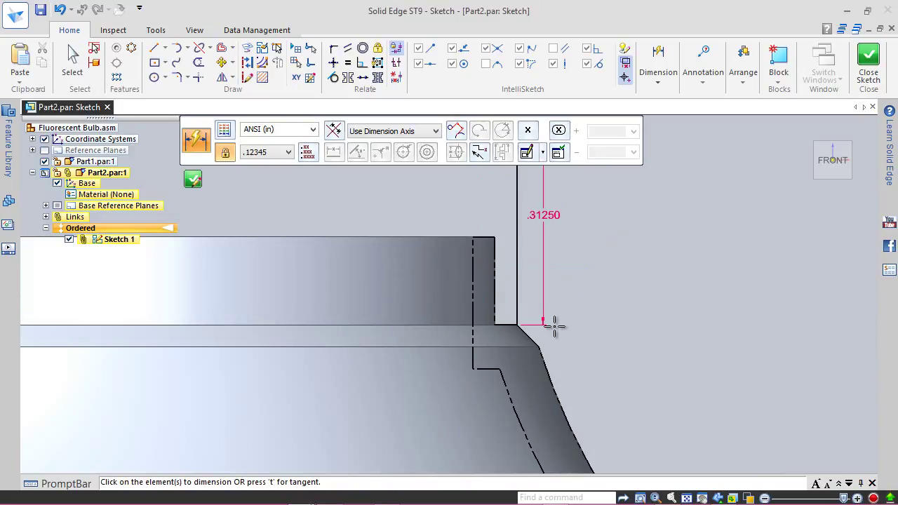
Draw a slanted line from the vertical line's upper end, running inward toward the axis and rising about 0.08 in.
right_click(604, 234)
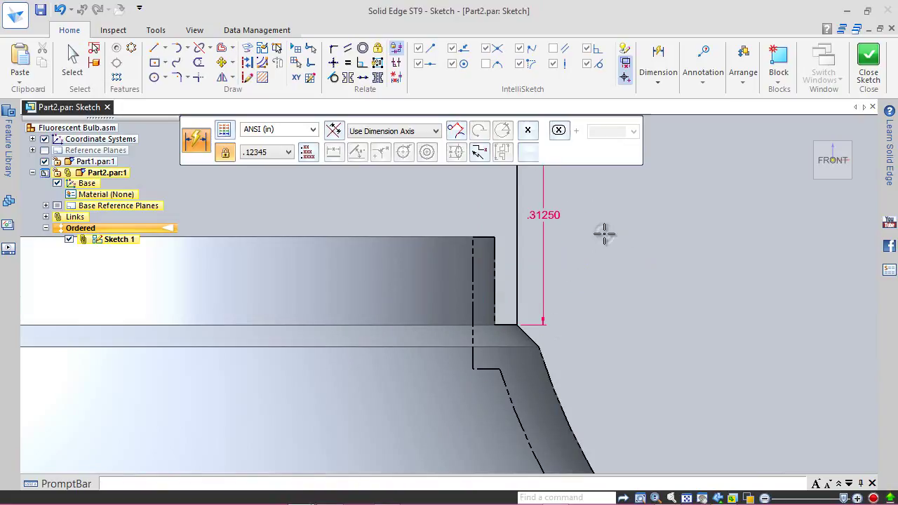
left_click(635, 234)
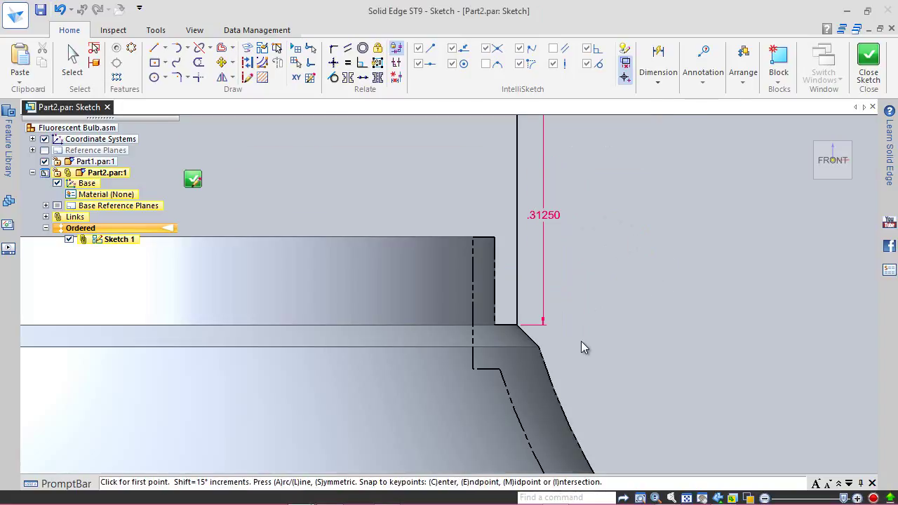
scroll(564, 351, "down", 2)
scroll(530, 252, "up", 2)
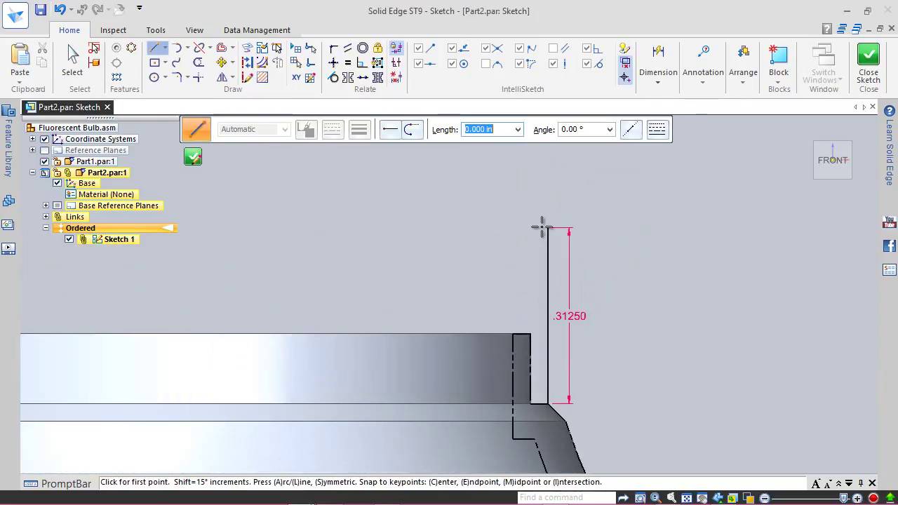
left_click(549, 228)
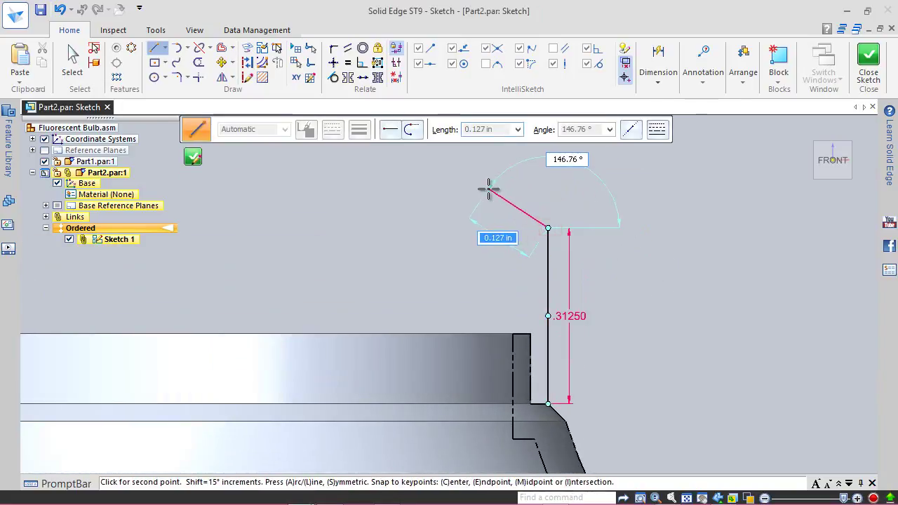
left_click(453, 184)
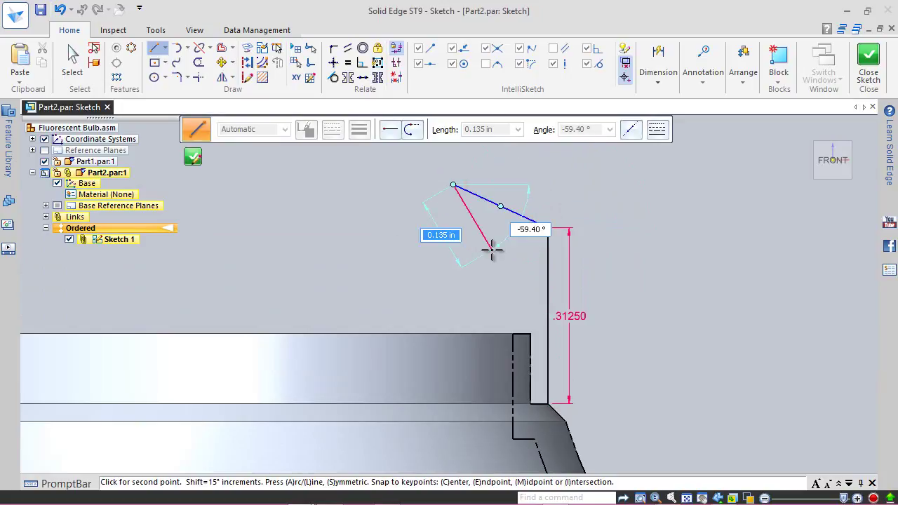
Dimension the vertical rise between the slanted line's endpoints and set it to .0625 in.
right_click(492, 249)
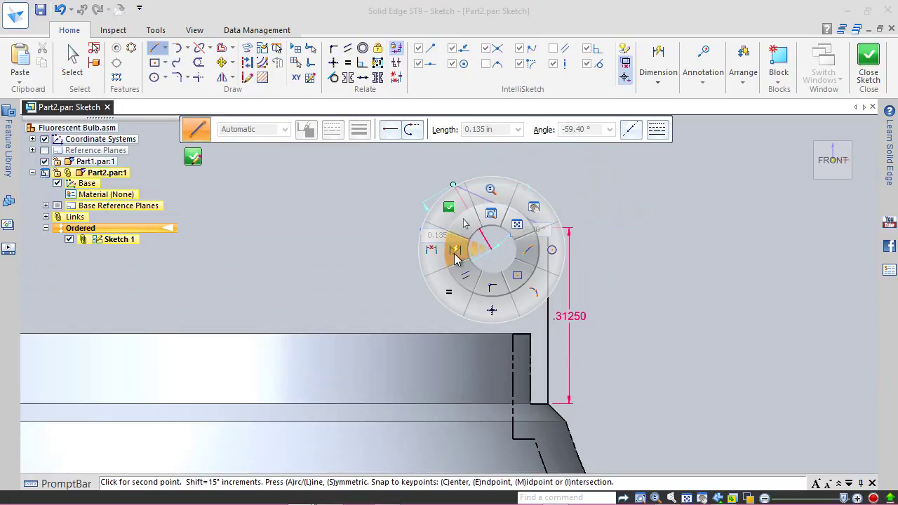
left_click(452, 247)
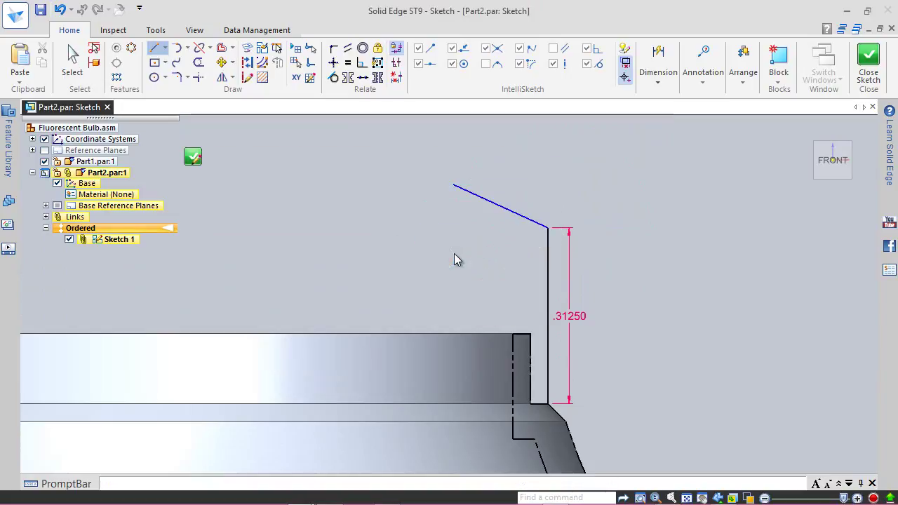
left_click(548, 233)
left_click(453, 183)
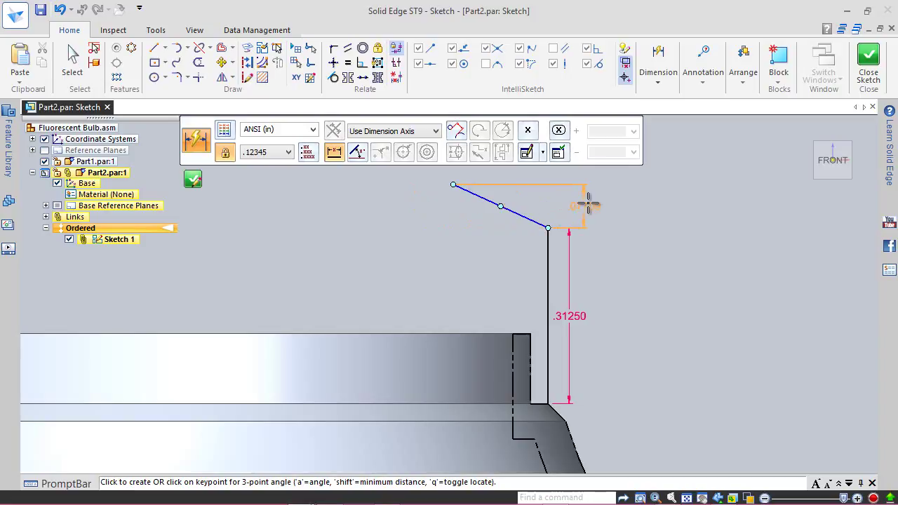
left_click(588, 204)
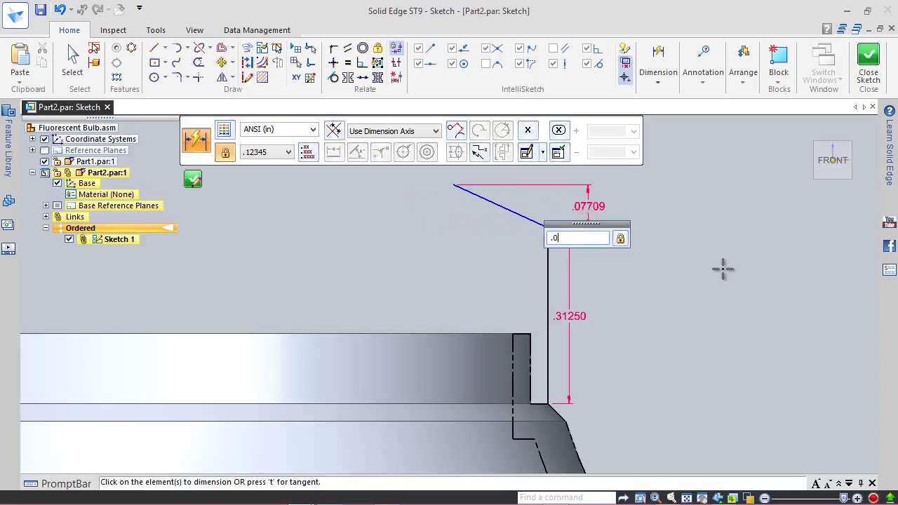
key("Return")
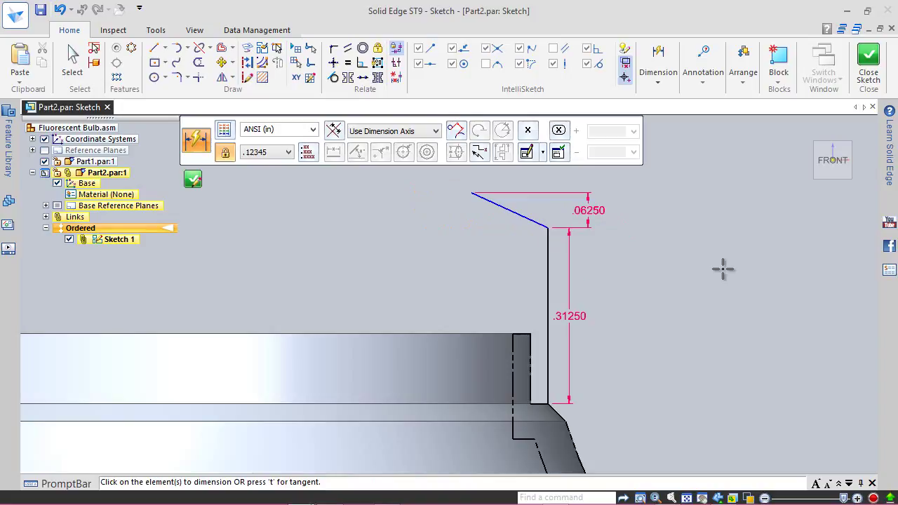
Dimension the horizontal distance from the vertical line to the slanted line's free end and set it to .1875 in.
left_click(550, 261)
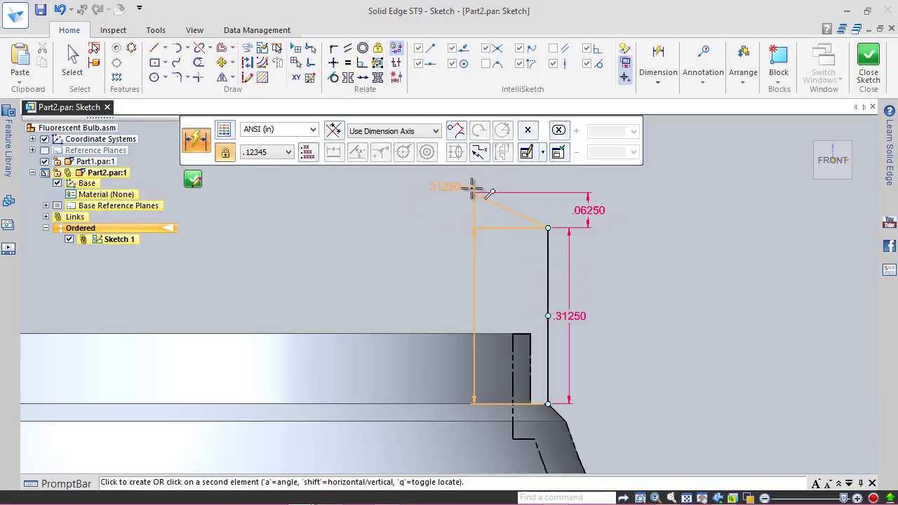
left_click(471, 192)
left_click(506, 177)
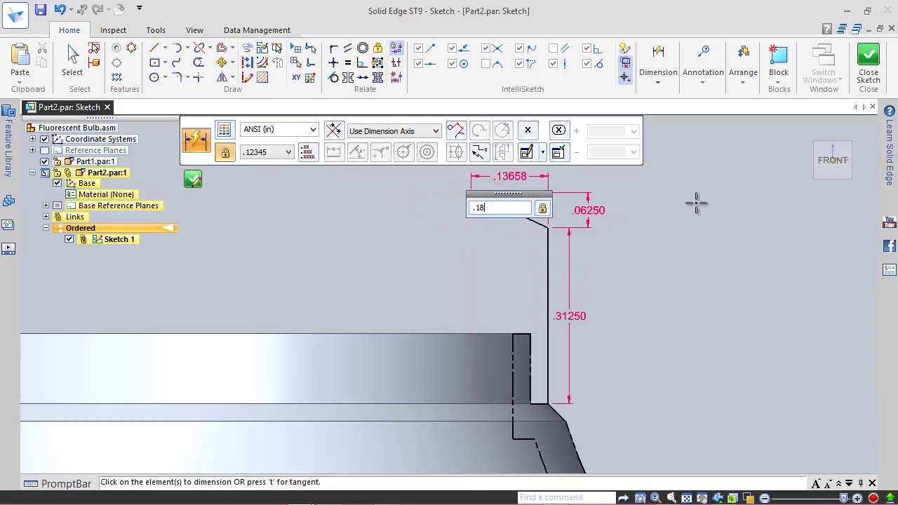
key("Return")
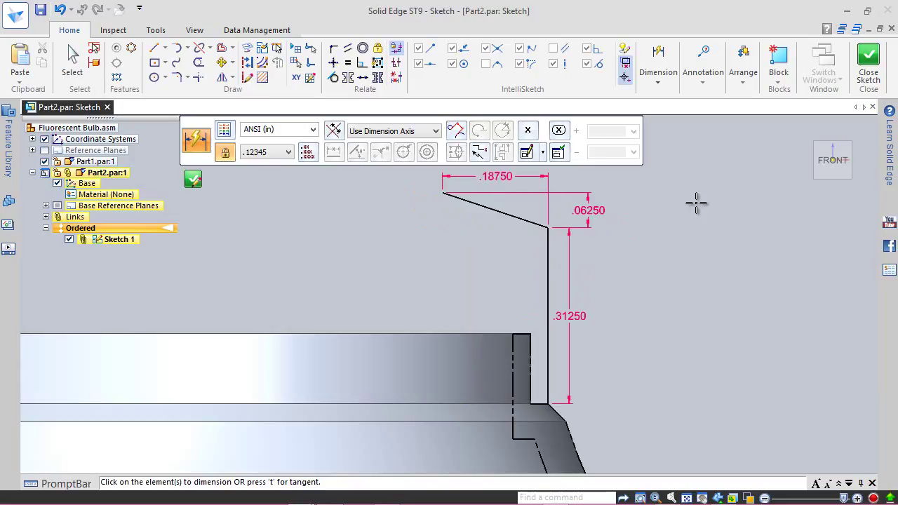
Draw a second vertical line upward from the slanted line's inner, free end.
scroll(591, 304, "down", 5)
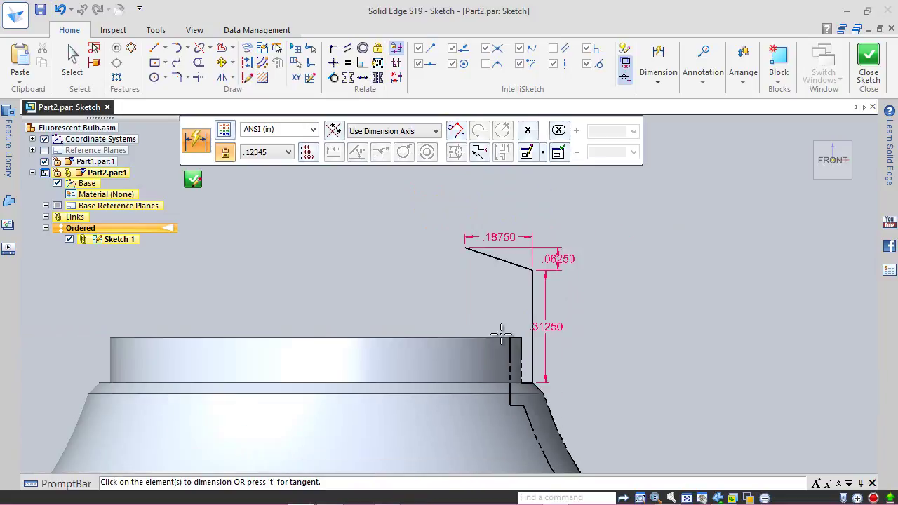
scroll(457, 260, "up", 3)
right_click_drag(486, 222, 513, 229)
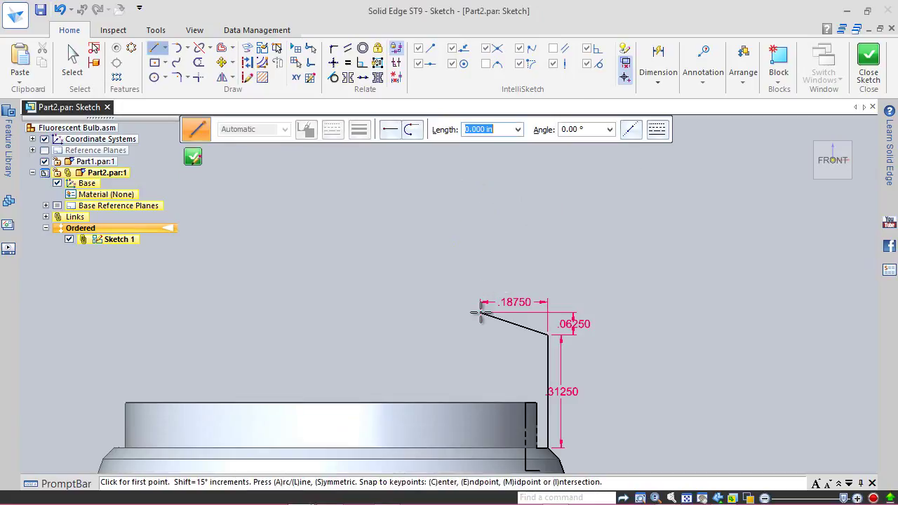
left_click(480, 314)
left_click(481, 188)
right_click(525, 230)
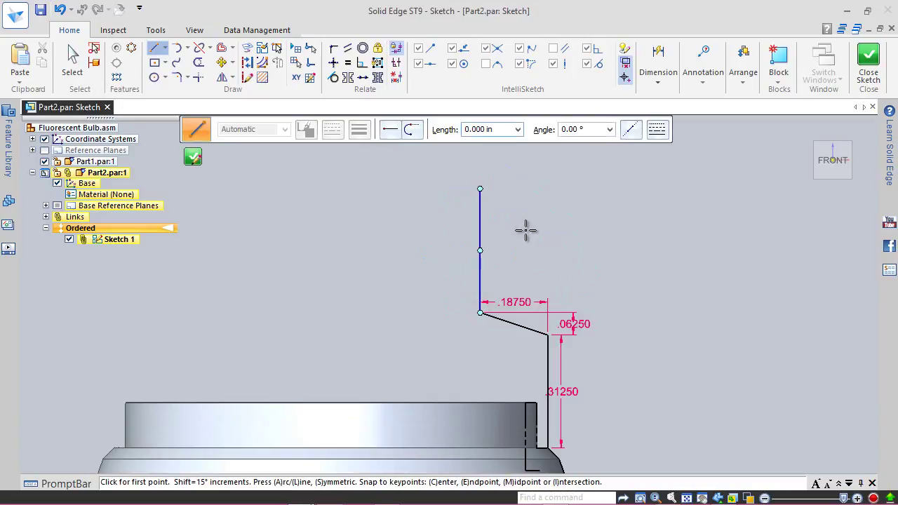
Dimension the length of the second vertical line and set it to .5 in.
right_click_drag(526, 230, 495, 206)
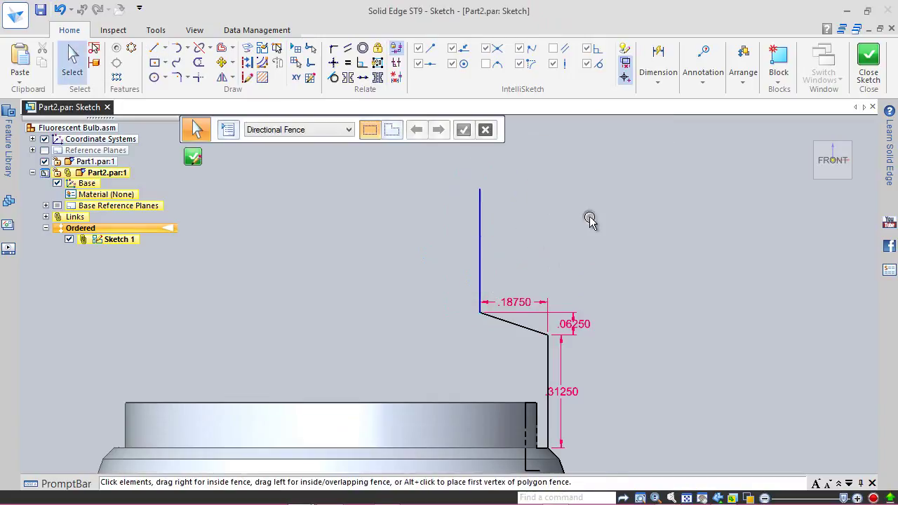
right_click_drag(591, 217, 542, 221)
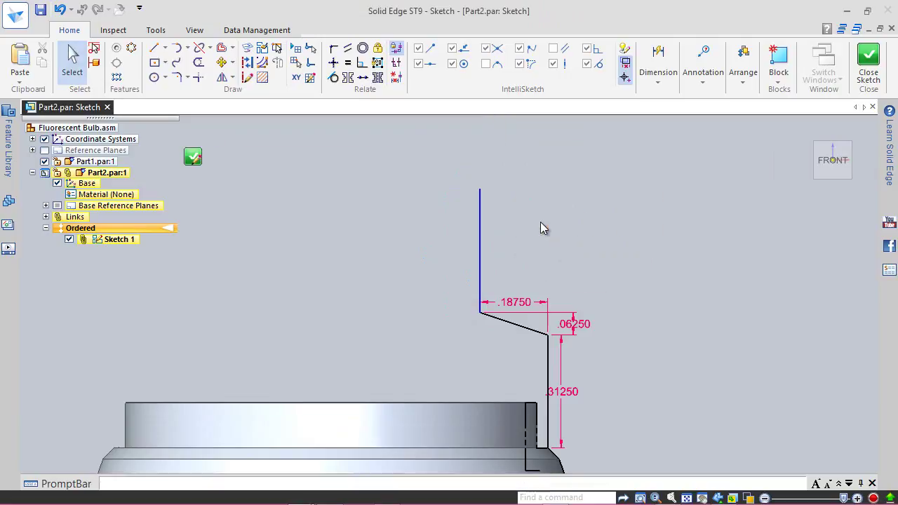
left_click(482, 236)
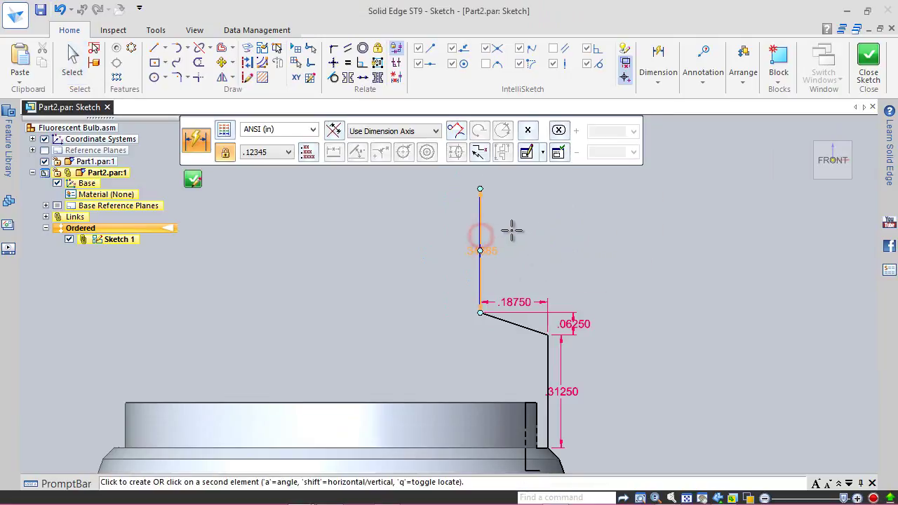
left_click(514, 230)
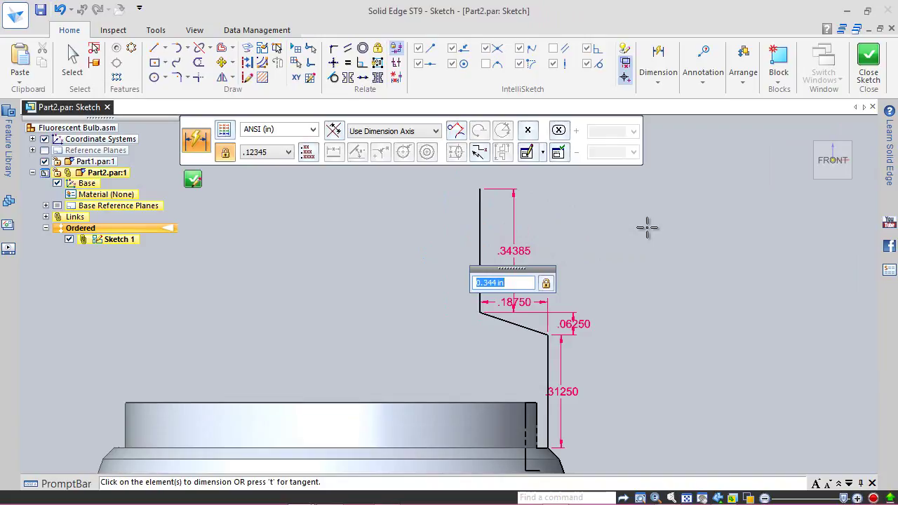
key("Return")
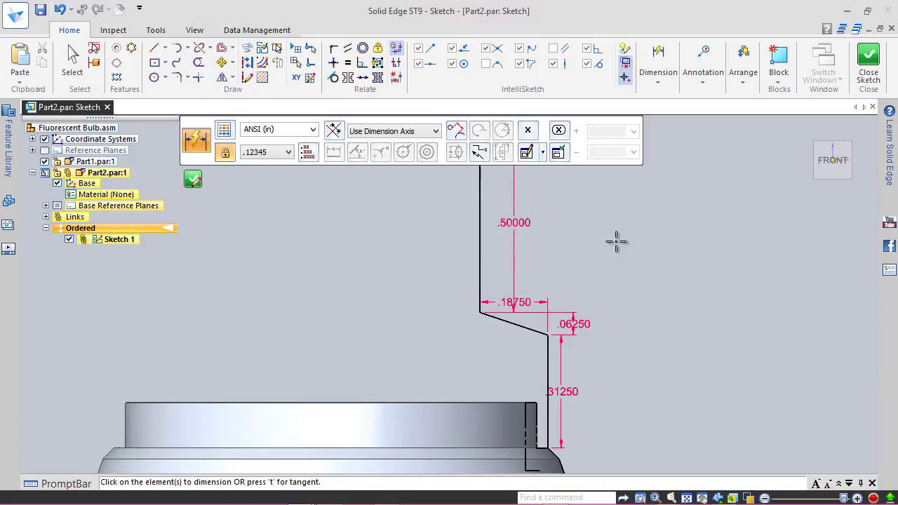
key("Escape")
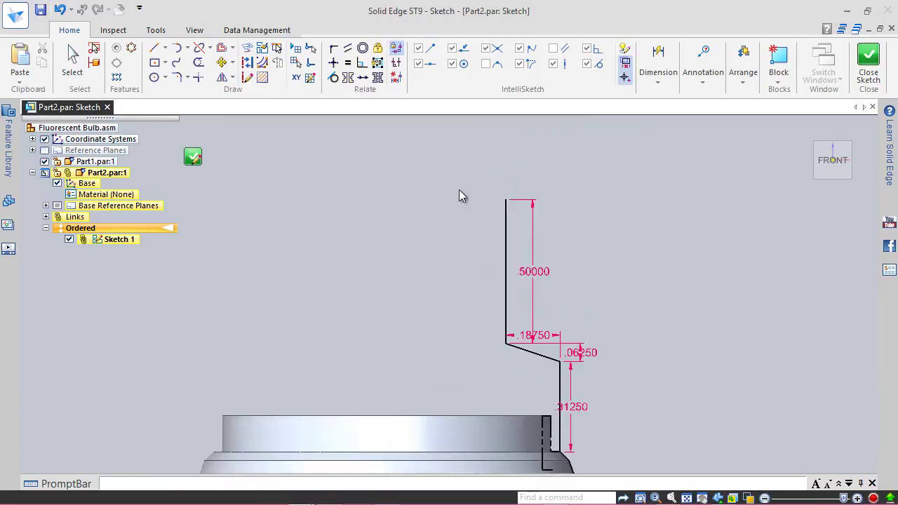
Draw a lip from the second vertical line's upper end: inward, about 0.04 in down, about 0.05 in back outward, and a long line down.
right_click(607, 159)
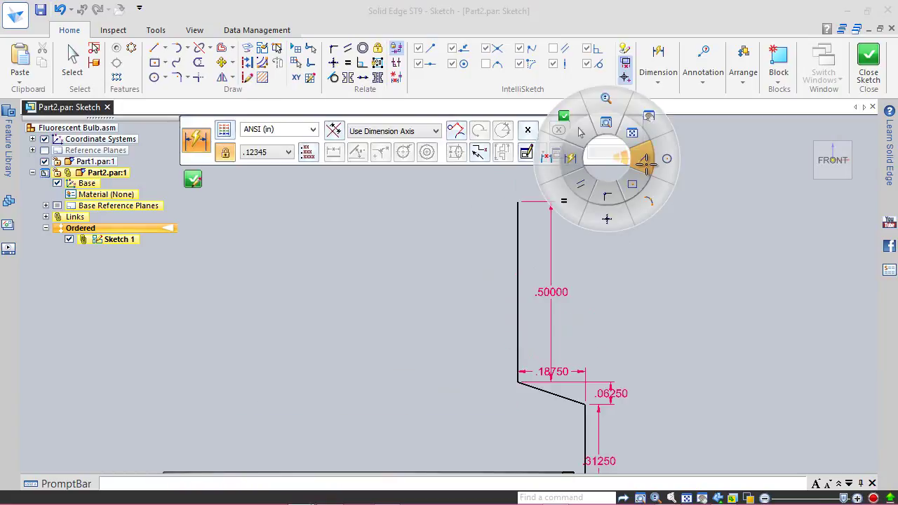
left_click(634, 184)
scroll(527, 185, "up", 3)
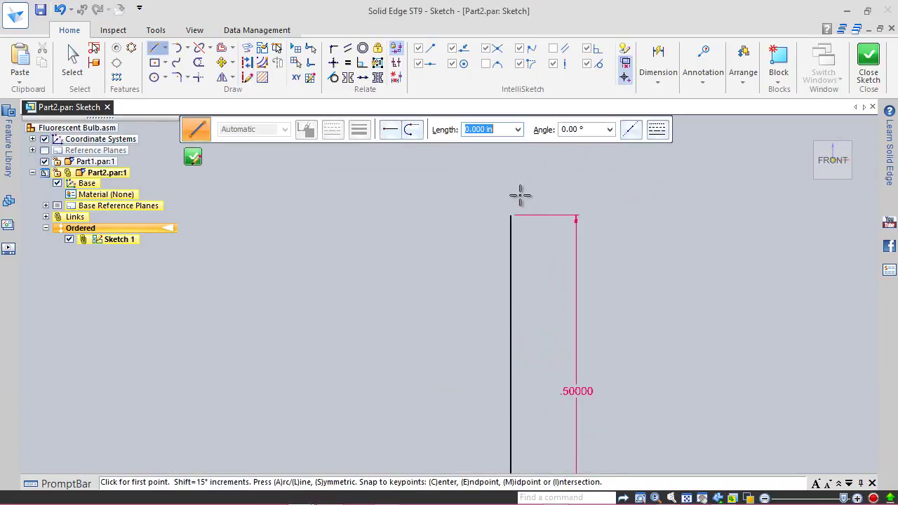
left_click(511, 215)
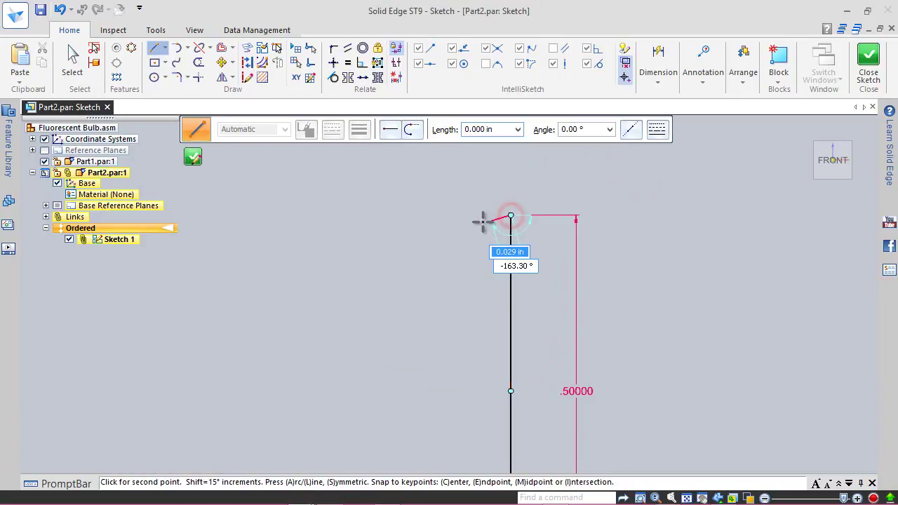
left_click(447, 215)
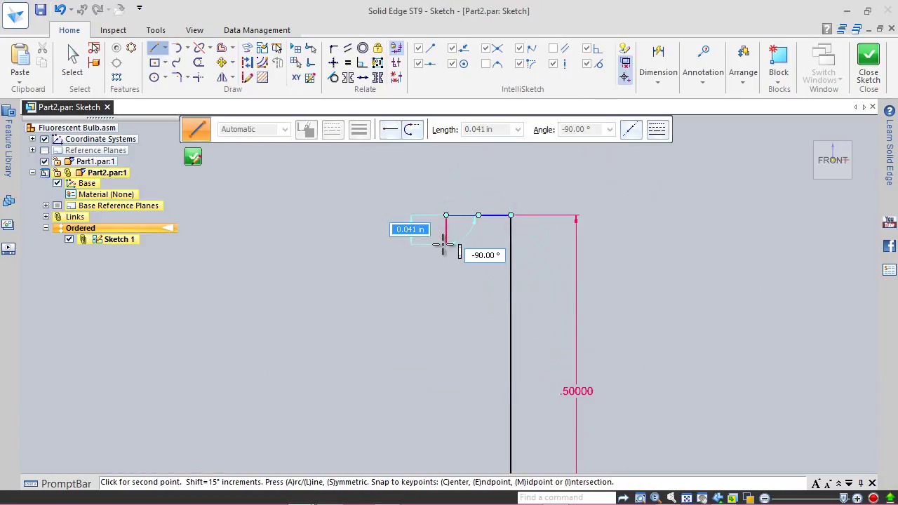
left_click(446, 244)
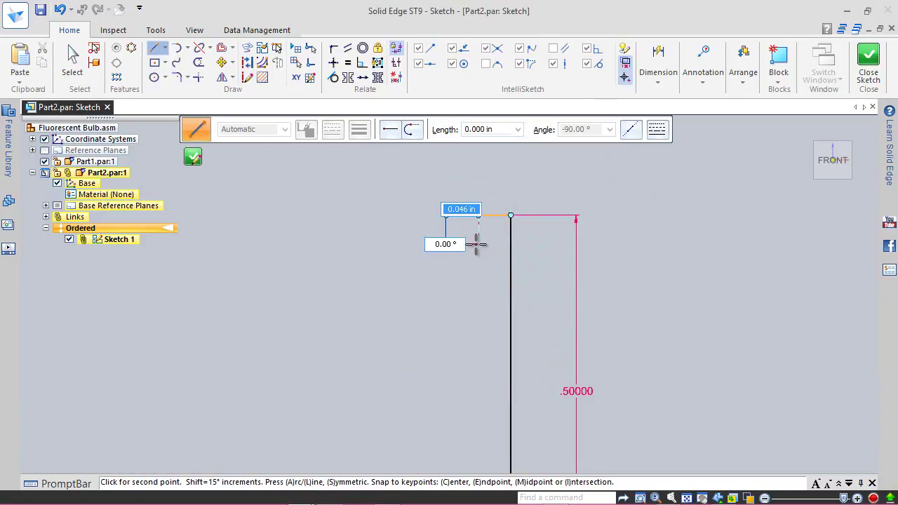
left_click(479, 244)
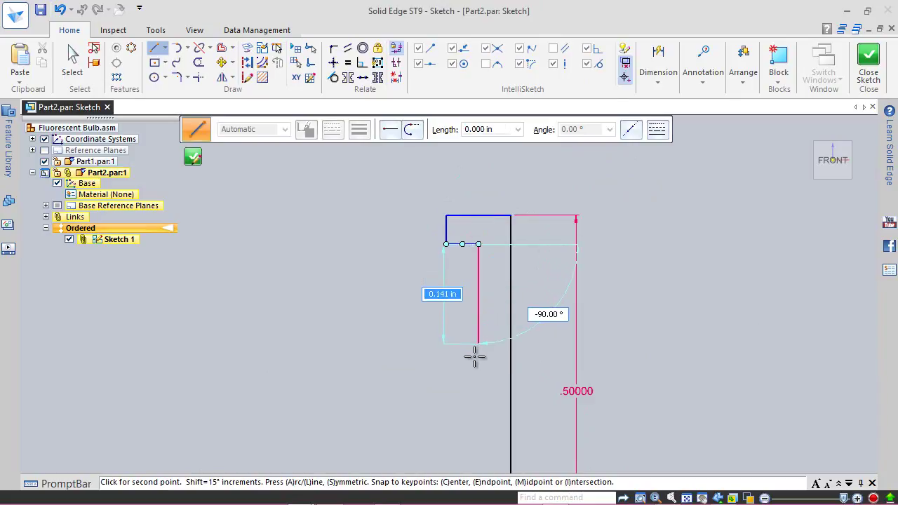
left_click(478, 425)
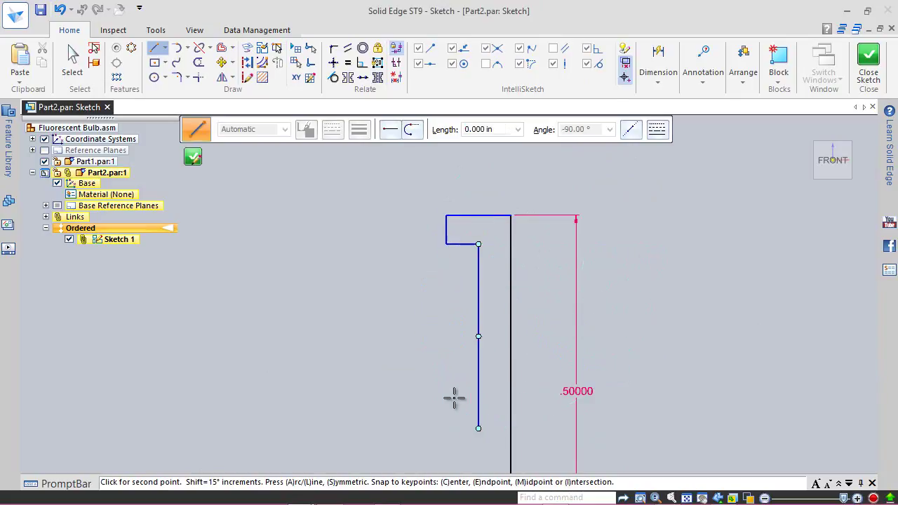
right_click(455, 396)
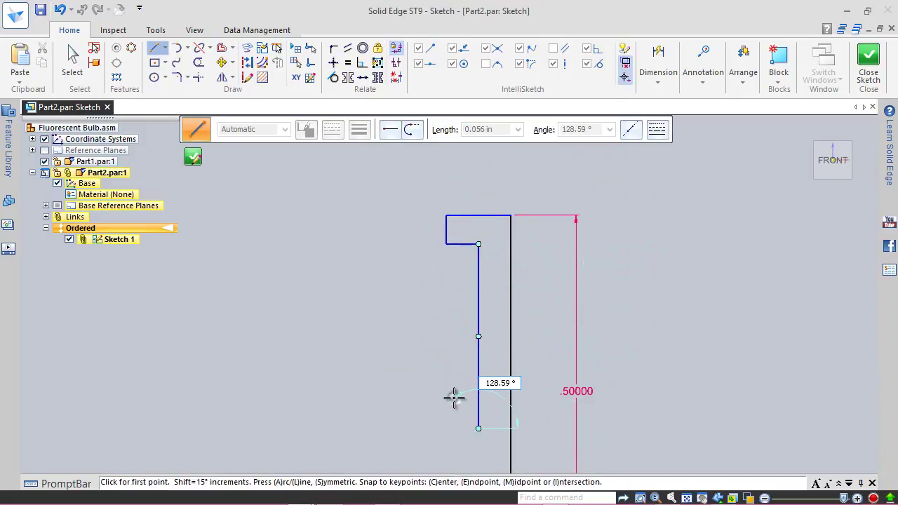
Dimension the lip's short horizontal upper line and set it to .0625 in.
right_click(624, 212)
left_click(588, 211)
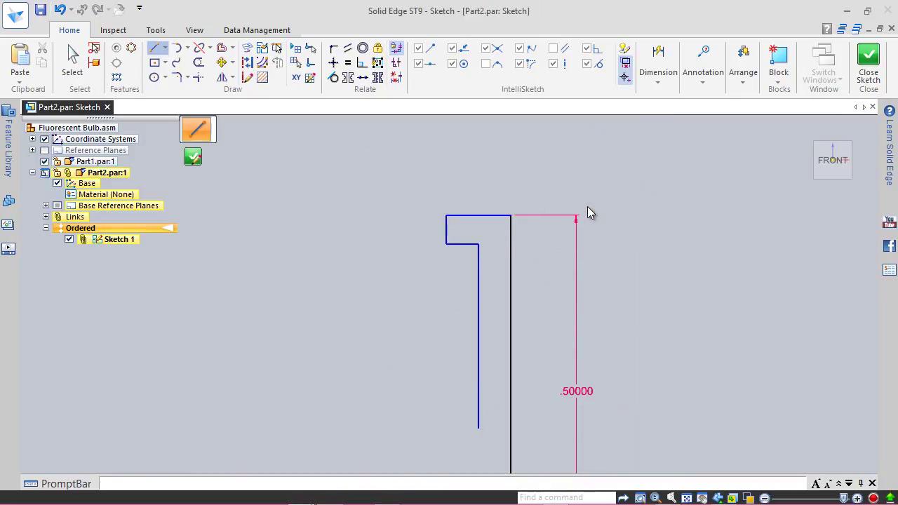
left_click(486, 214)
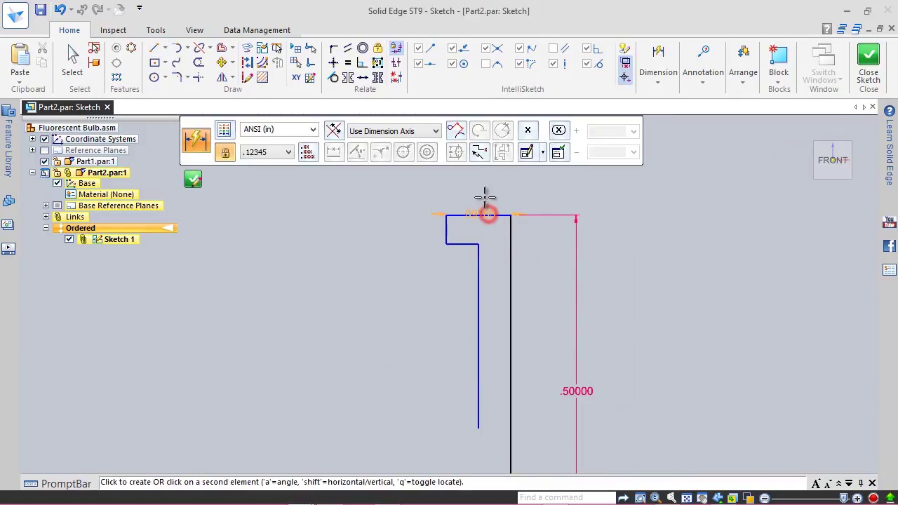
left_click(481, 197)
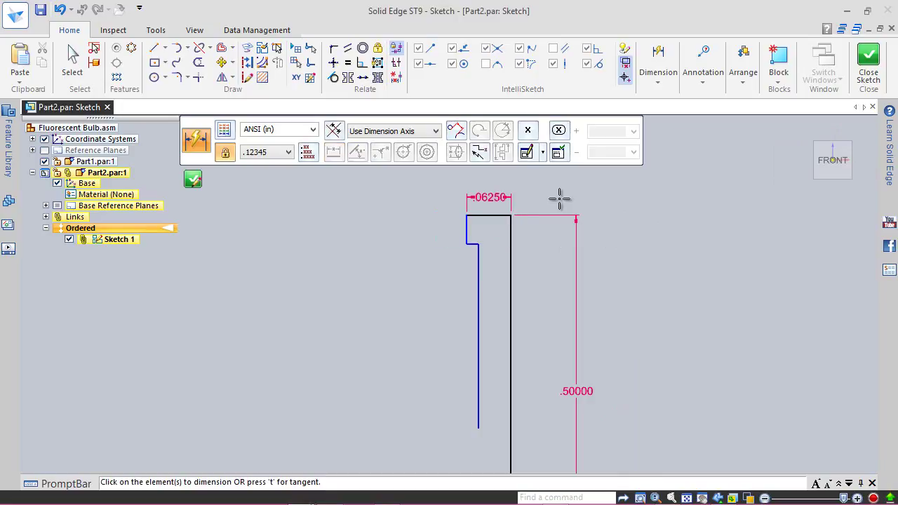
Dimension the lip's short vertical inner edge and set it to .03125 in.
left_click(468, 228)
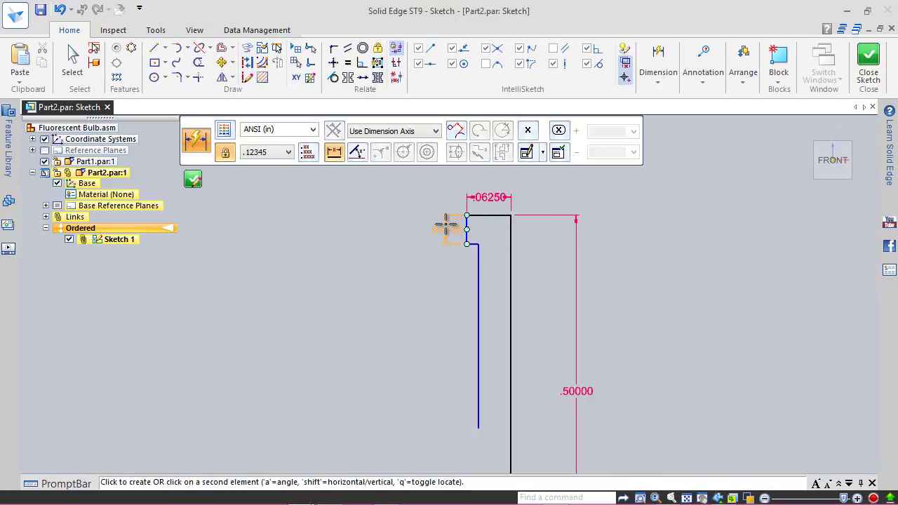
left_click(444, 224)
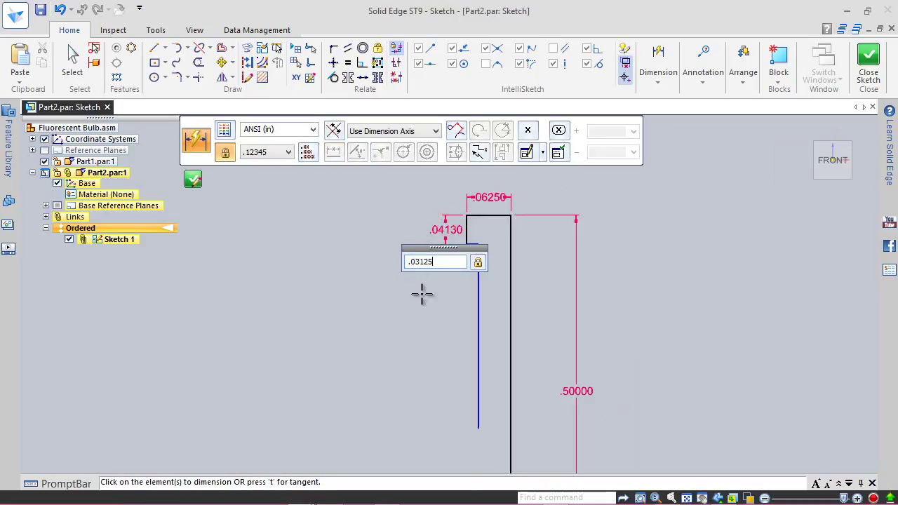
type(".03125")
key("Return")
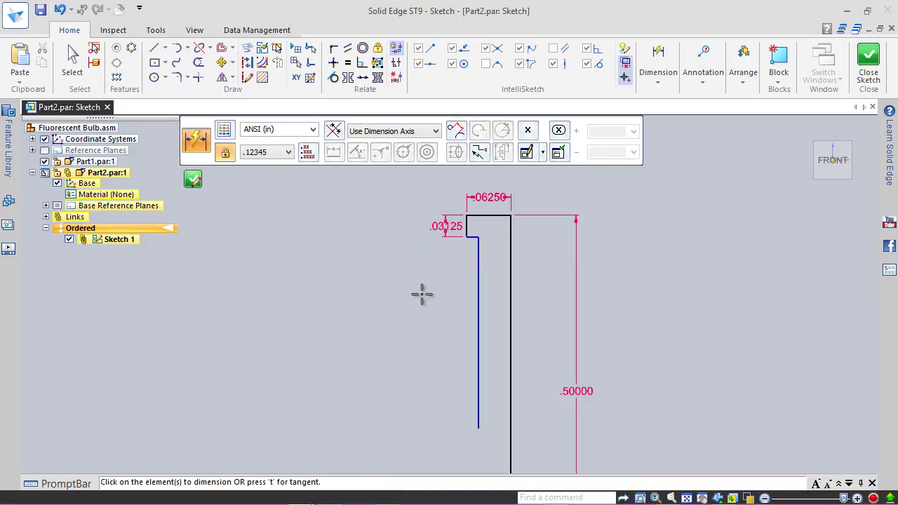
Dimension the gap between the inner and outer vertical lines below the lip and set it to .03125 in.
left_click(480, 305)
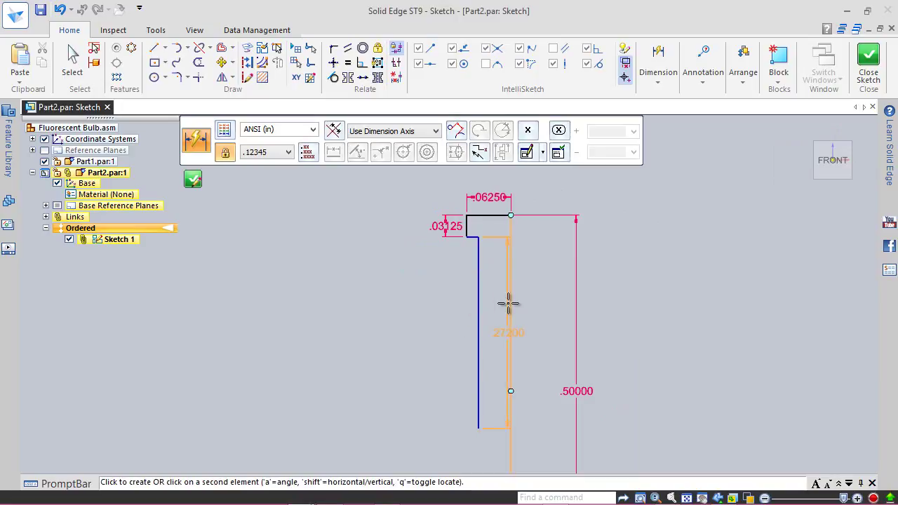
left_click(509, 302)
left_click(497, 296)
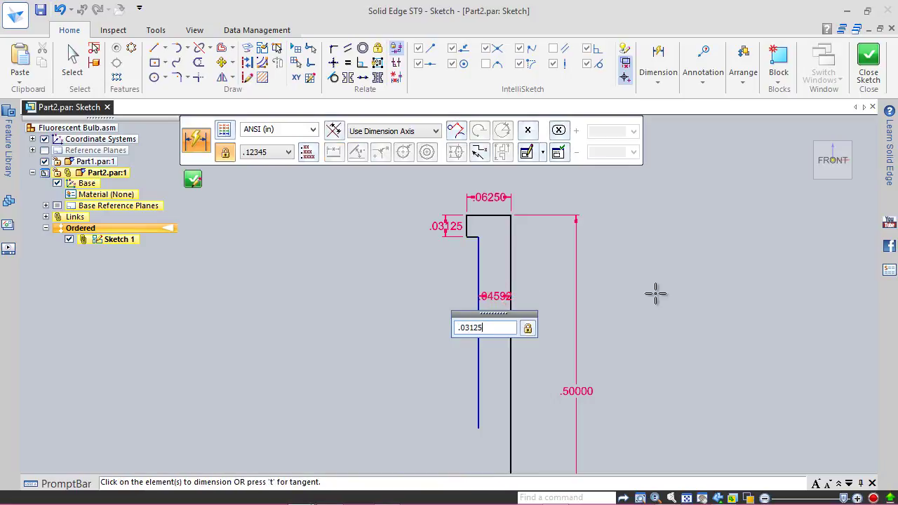
type(".03125")
key("Return")
key("Escape")
Offset the slanted line and the lower vertical line inward by .03125 in.
scroll(485, 213, "down", 4)
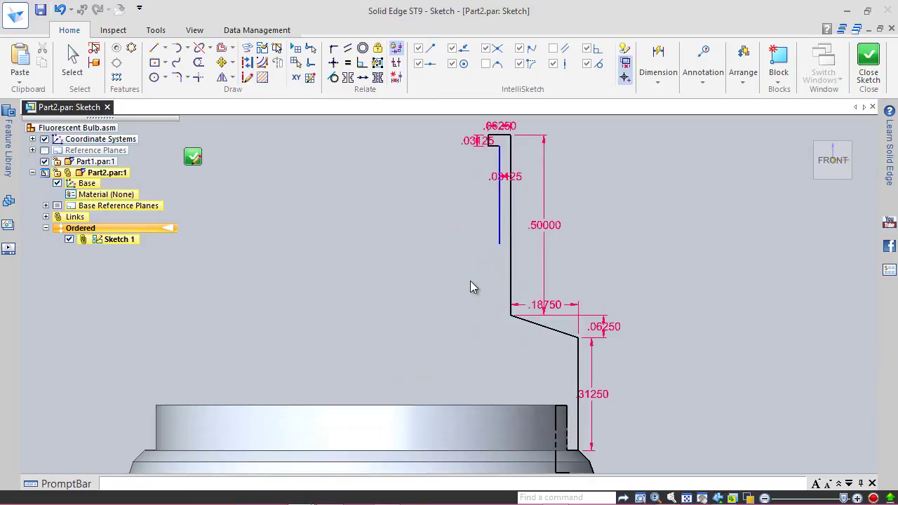
key("d")
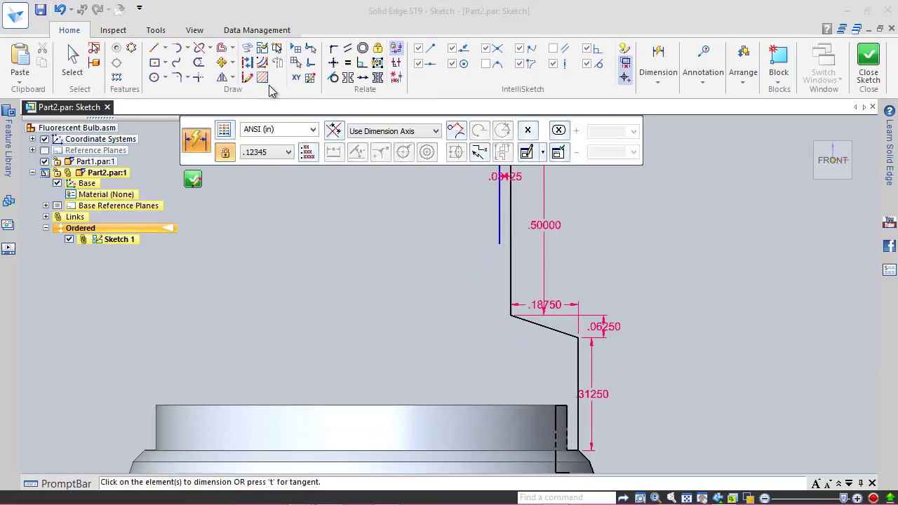
left_click(223, 49)
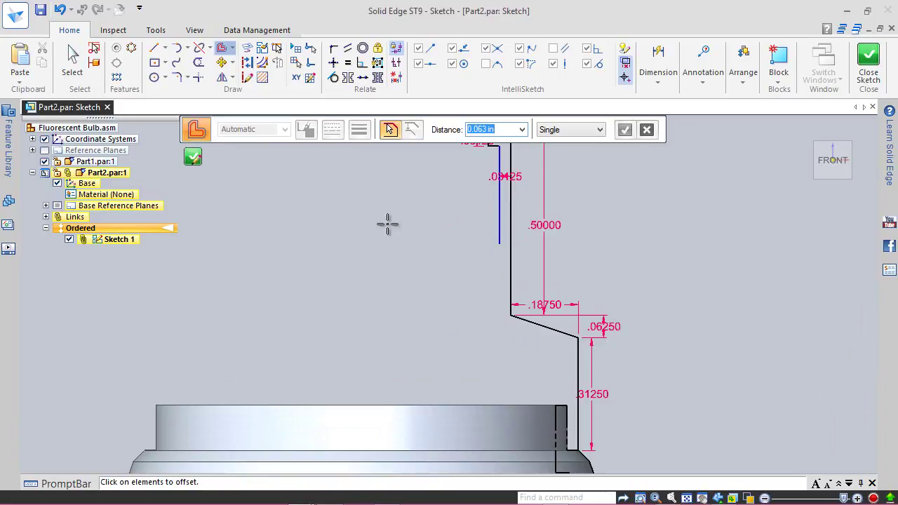
type(".0")
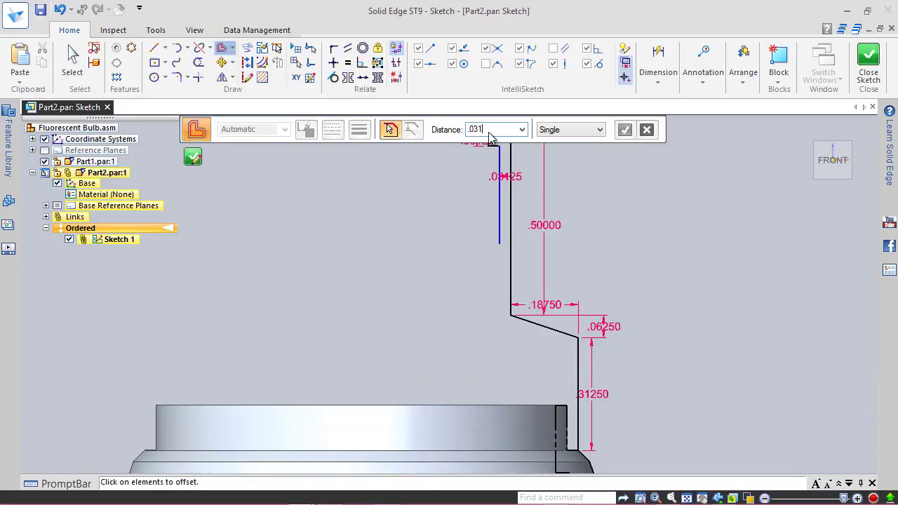
left_click(542, 328)
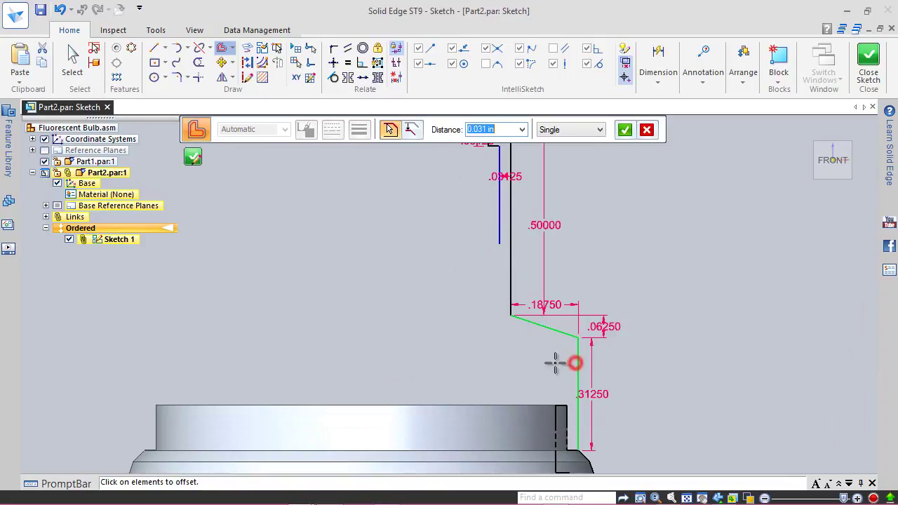
left_click(624, 129)
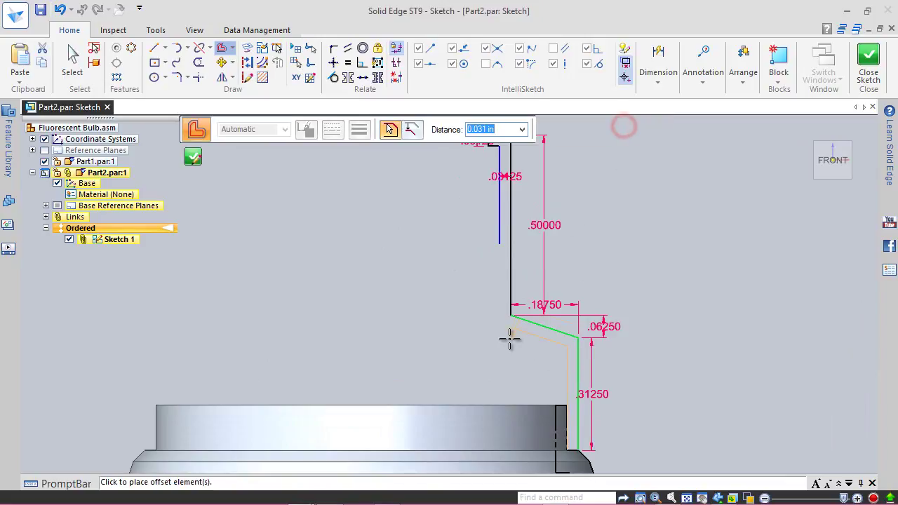
left_click(501, 345)
key("Escape")
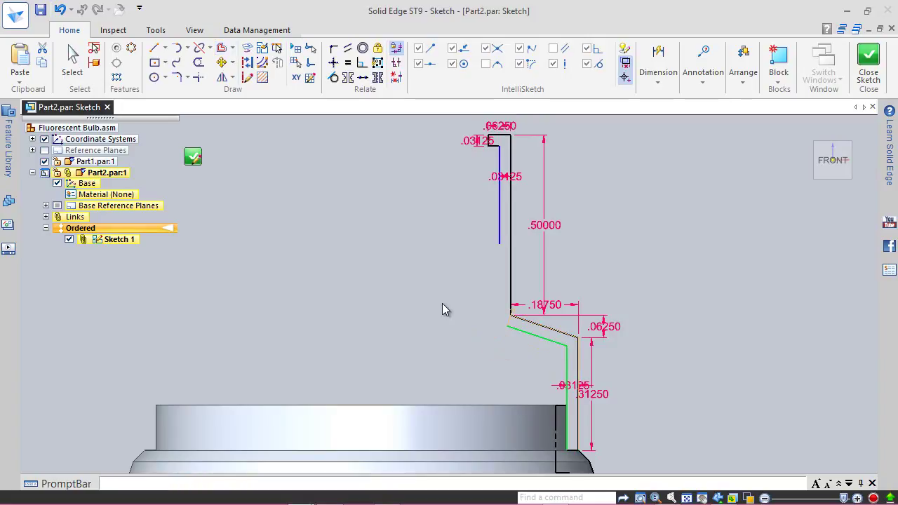
Delete the .03125 offset dimension between the lower vertical line and its inner copy.
left_click(72, 59)
scroll(540, 379, "up", 2)
scroll(592, 444, "up", 2)
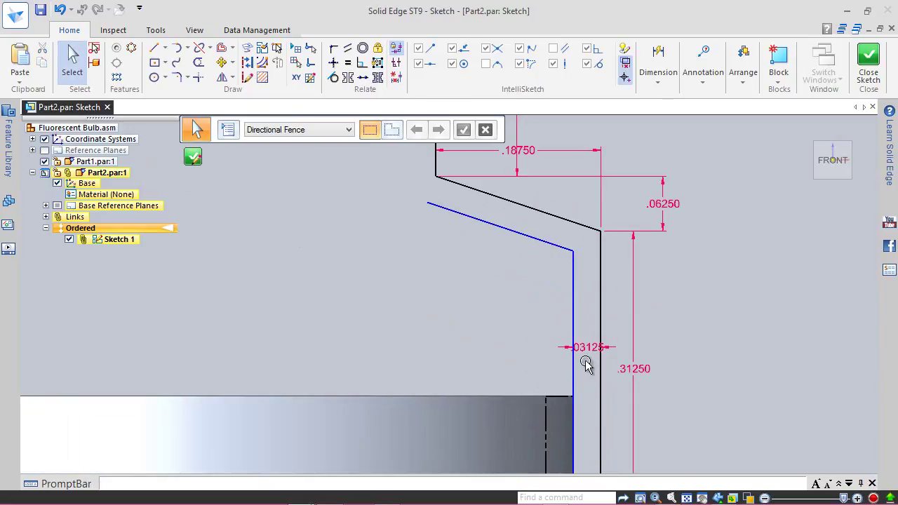
left_click(586, 349)
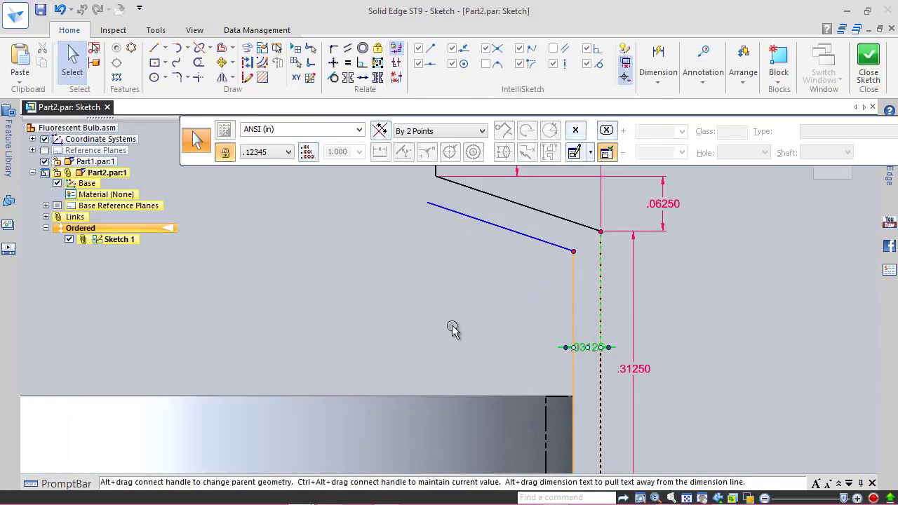
key("Escape")
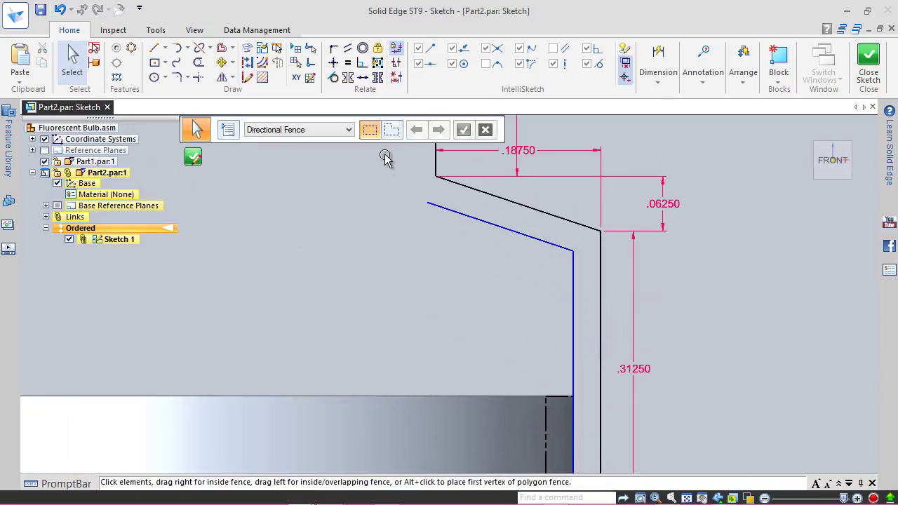
Make the lower offset vertical line collinear with the projected outer edge of the base's rim.
left_click(362, 78)
left_click(574, 438)
left_click(573, 425)
scroll(540, 348, "down", 3)
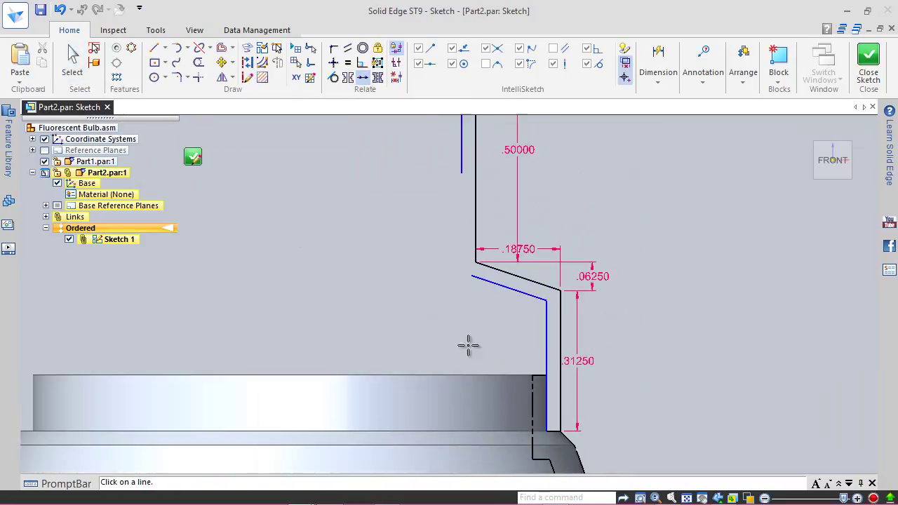
Lengthen the offset slanted line at its free end to about 0.253 in, past the inner vertical line.
scroll(438, 224, "up", 2)
left_click(72, 60)
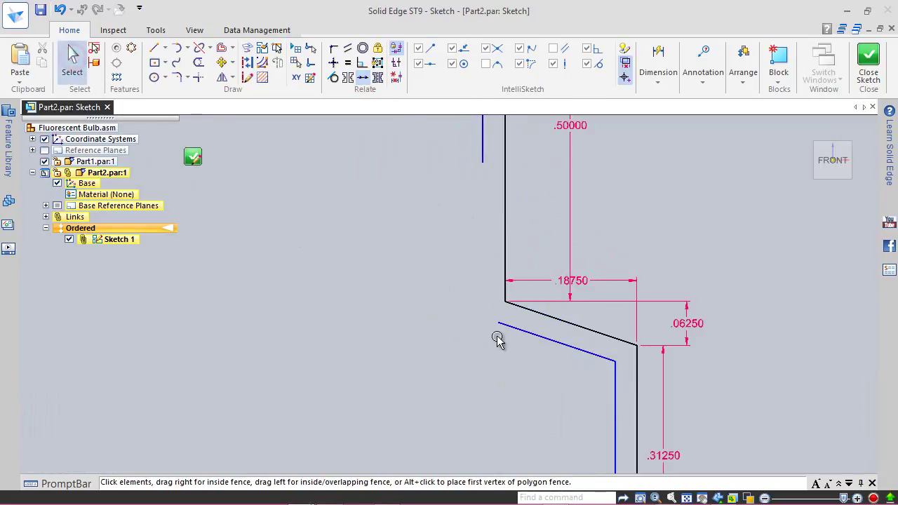
mouse_move(522, 327)
left_mouse_down()
mouse_move(505, 331)
mouse_move(448, 294)
left_mouse_up()
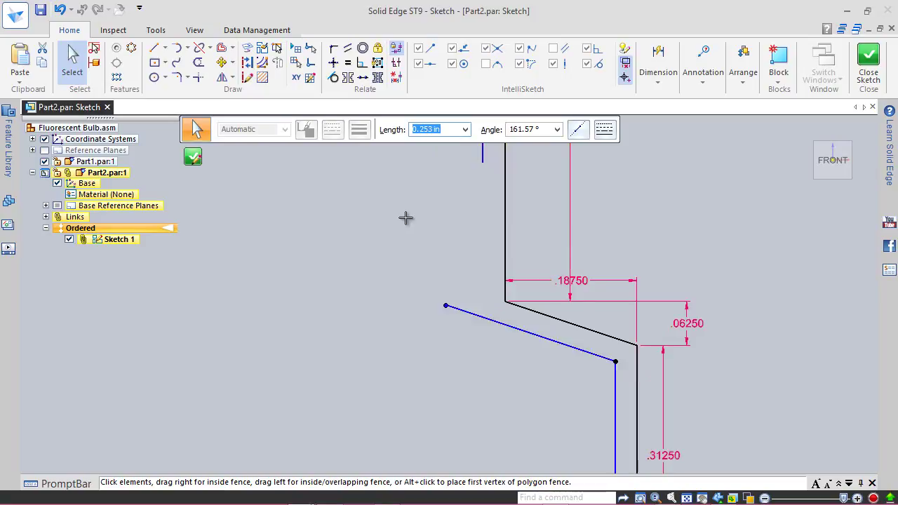
Extend the upper inner vertical line down to the inner slanted line.
left_click(211, 49)
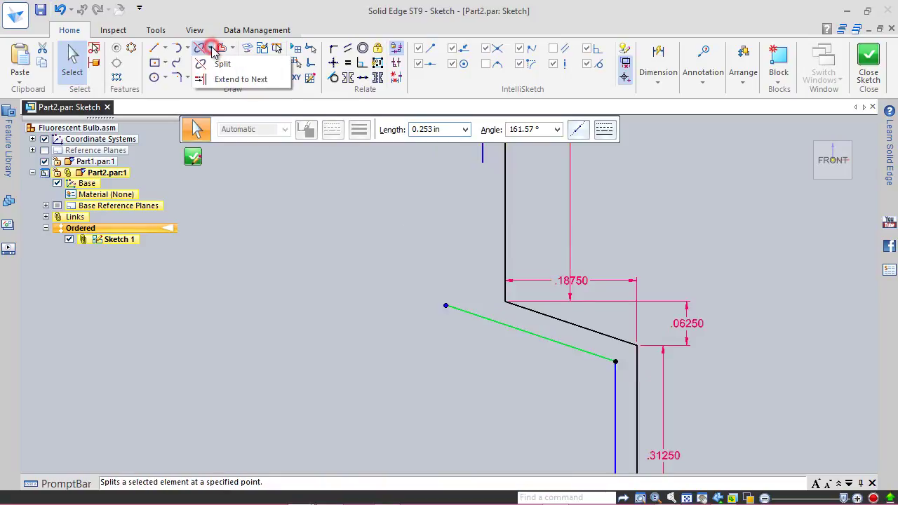
left_click(237, 78)
left_click(482, 147)
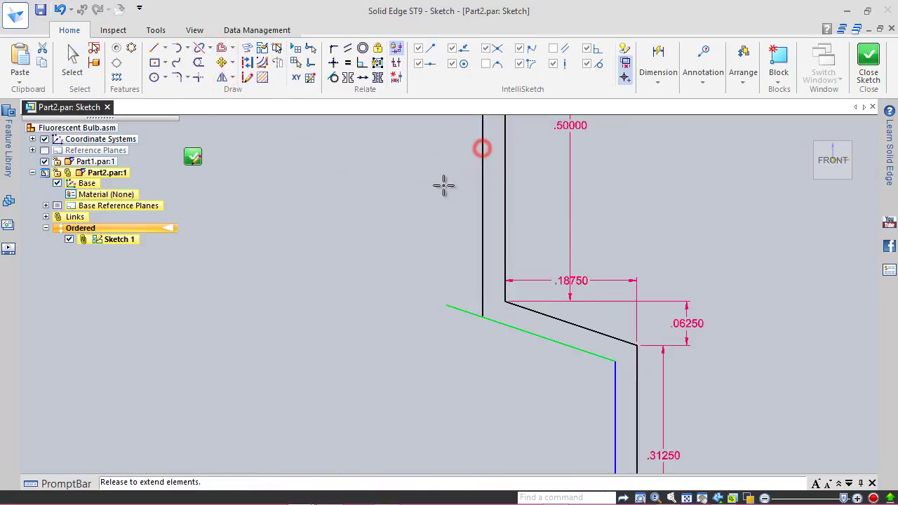
Try to trim the inner slanted line's overhang beyond the inner vertical line.
left_click(200, 64)
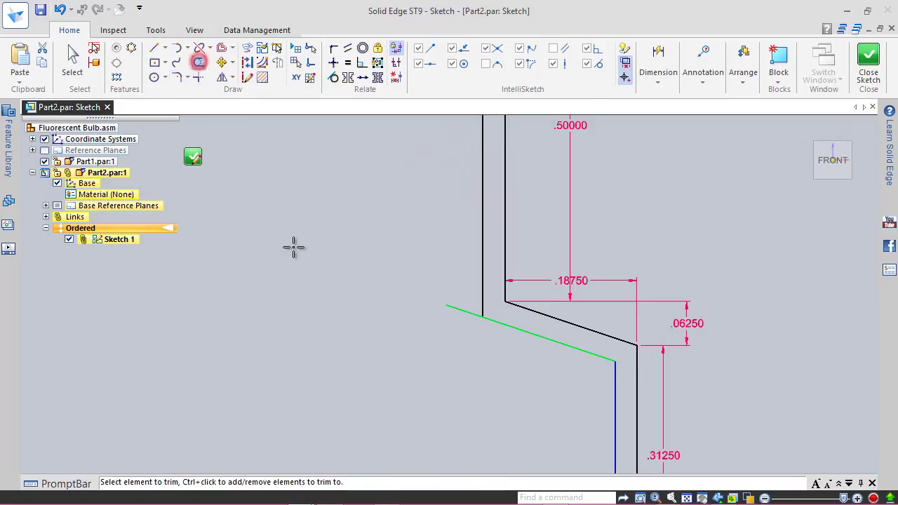
left_click_drag(458, 309, 444, 297)
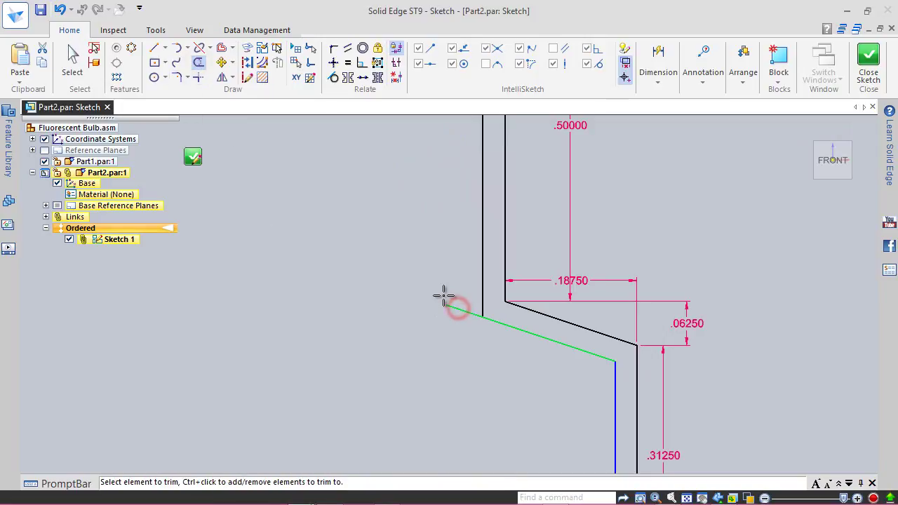
key("Escape")
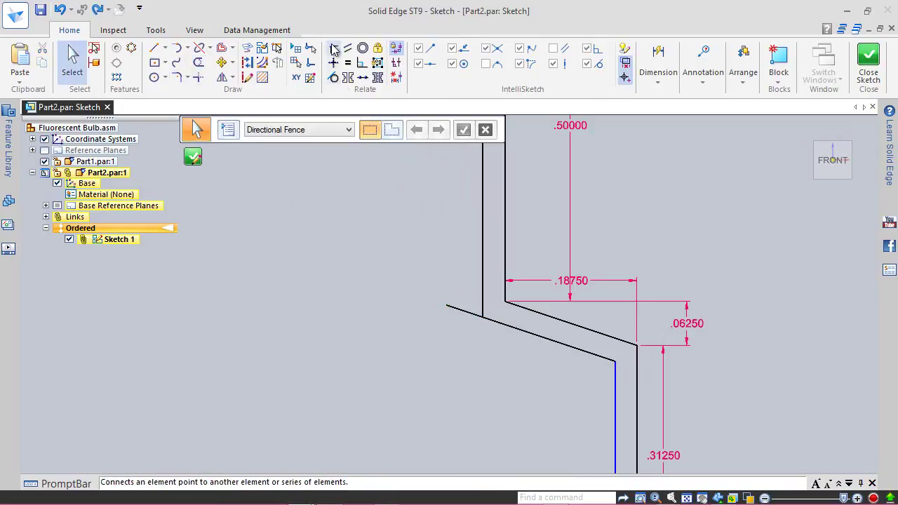
Connect the inner slanted line's free end to the lower end of the upper inner vertical line.
left_click(332, 46)
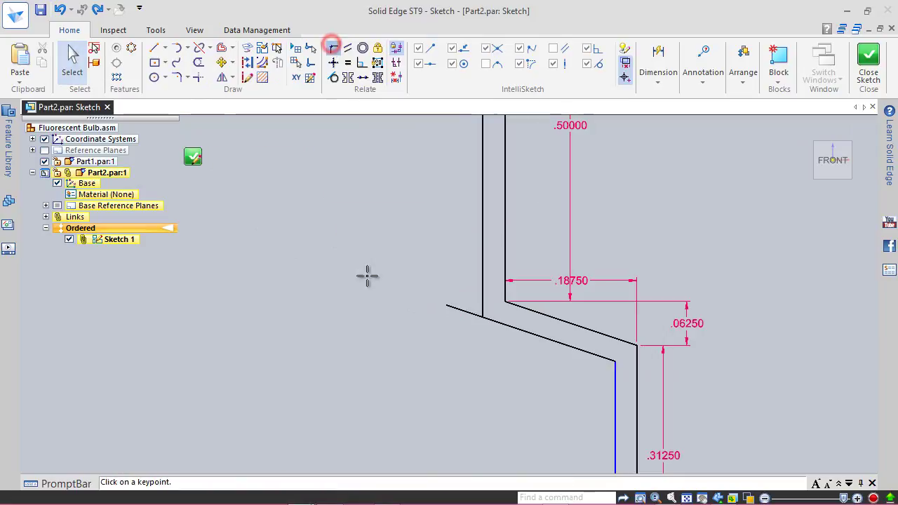
left_click(443, 304)
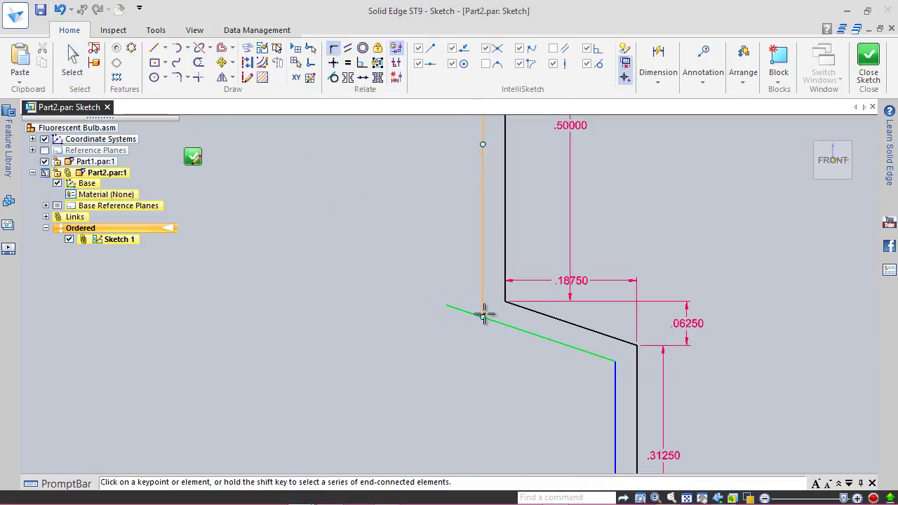
left_click(484, 317)
scroll(465, 250, "down", 3)
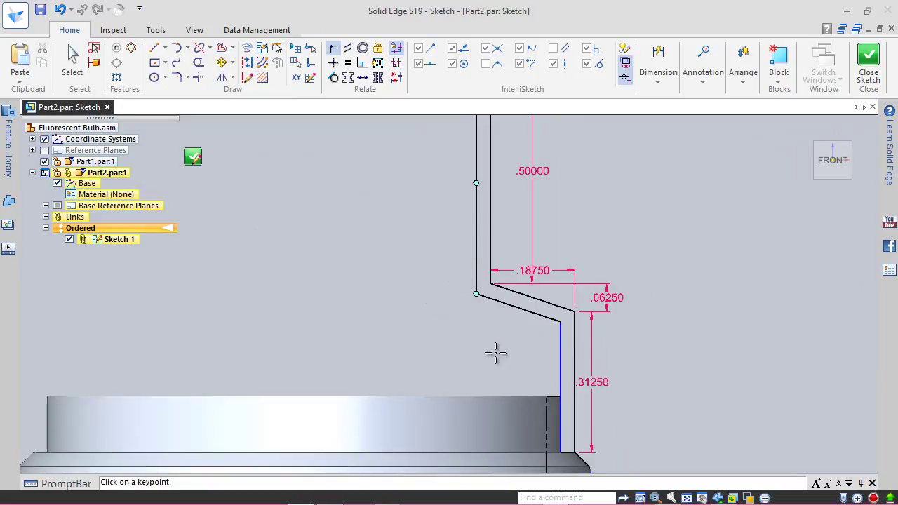
scroll(577, 429, "up", 2)
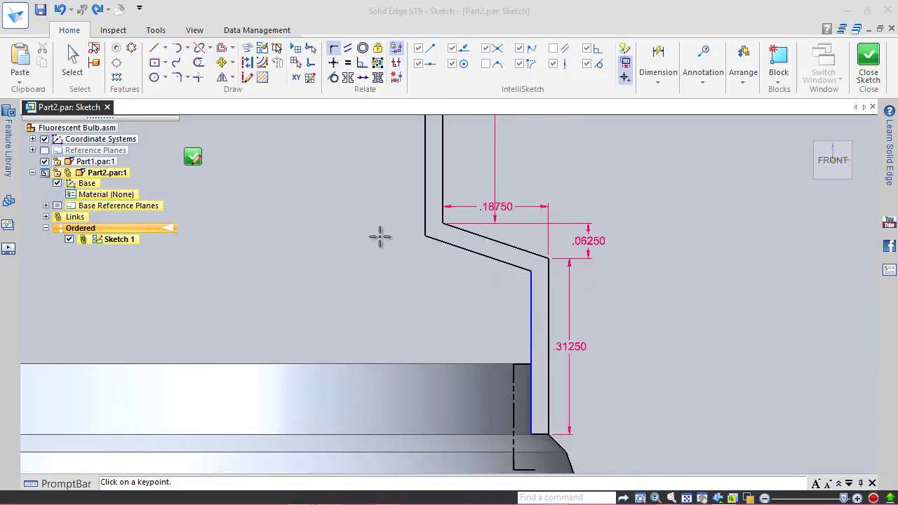
key("Escape")
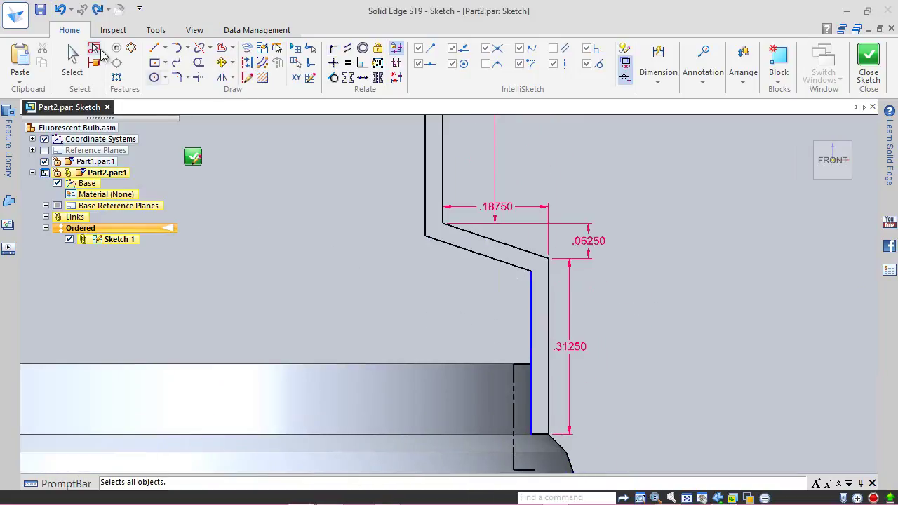
Shorten the lower inner vertical line and connect its lower end to the bottom endpoint of the base rim's projected outer edge.
left_click(73, 60)
left_click(531, 341)
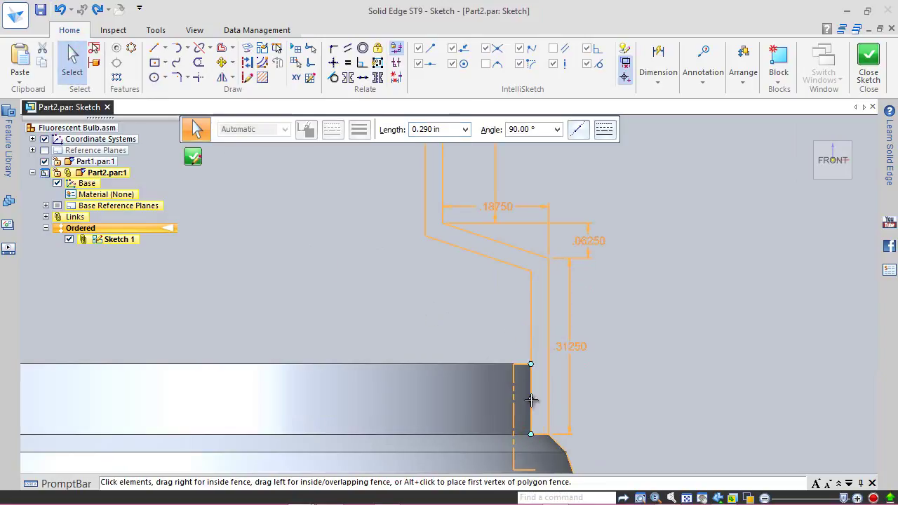
left_click(387, 314)
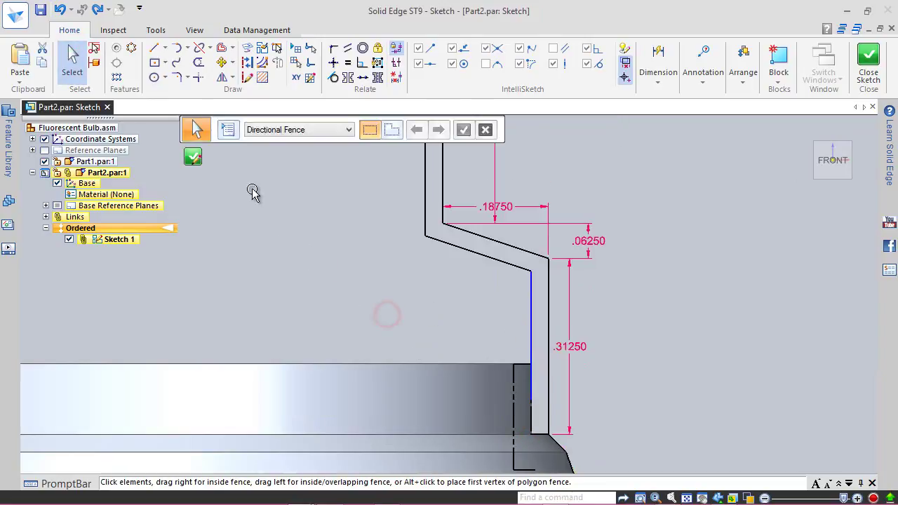
left_click(333, 48)
scroll(532, 420, "up", 3)
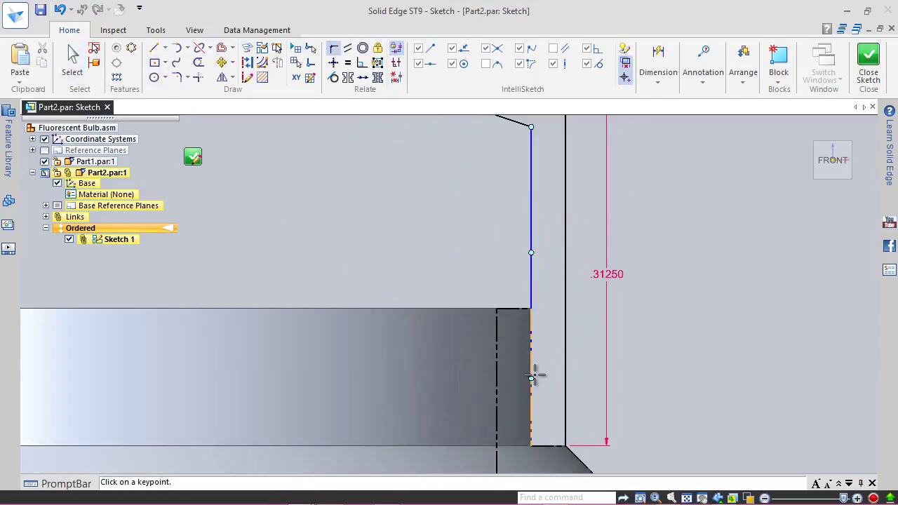
left_click(532, 377)
left_click(523, 439)
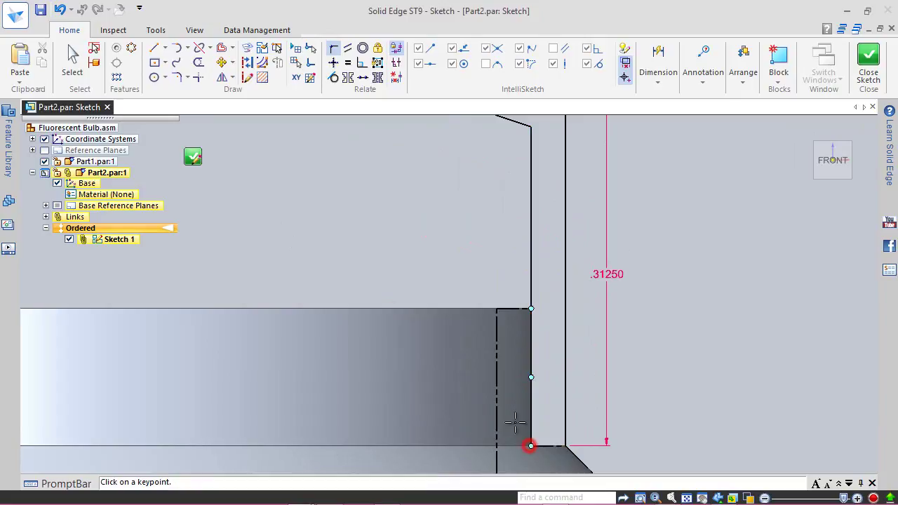
scroll(536, 380, "down", 6)
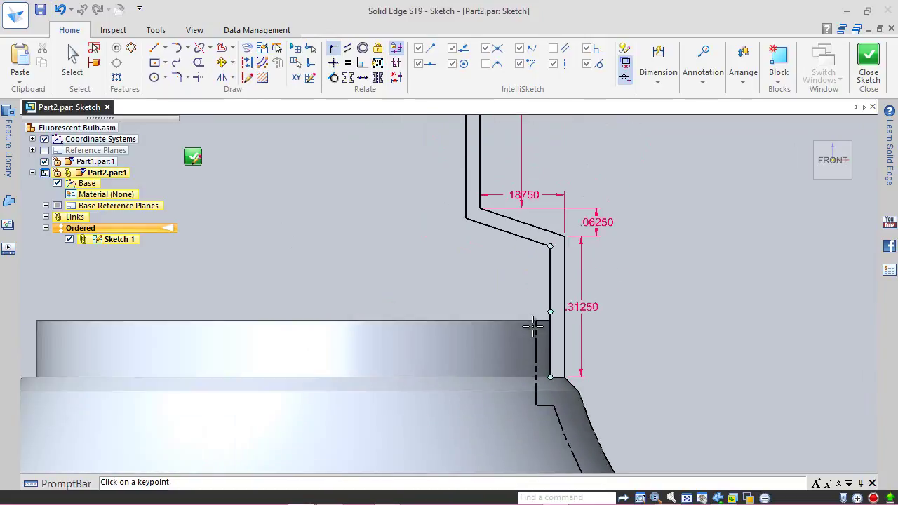
scroll(465, 244, "up", 1)
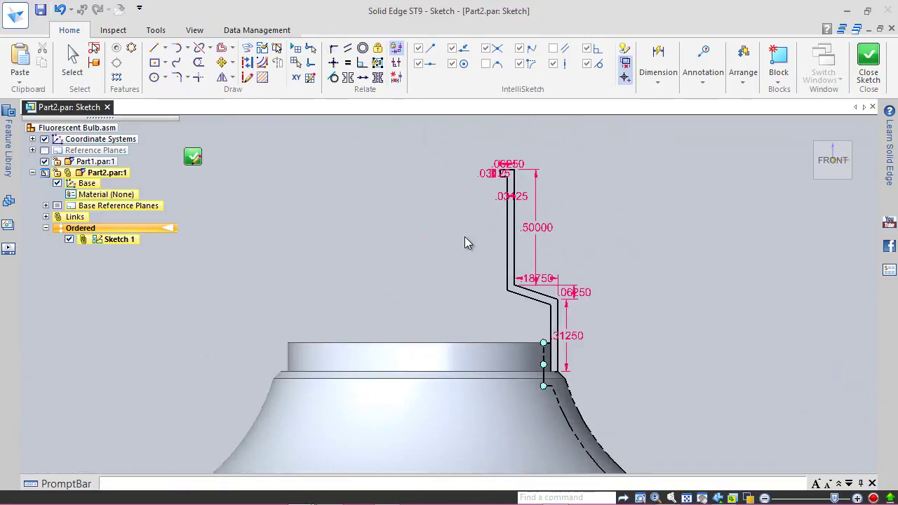
Draw a vertical line about 3.059 in long from the origin up through the center of the base.
left_click(153, 48)
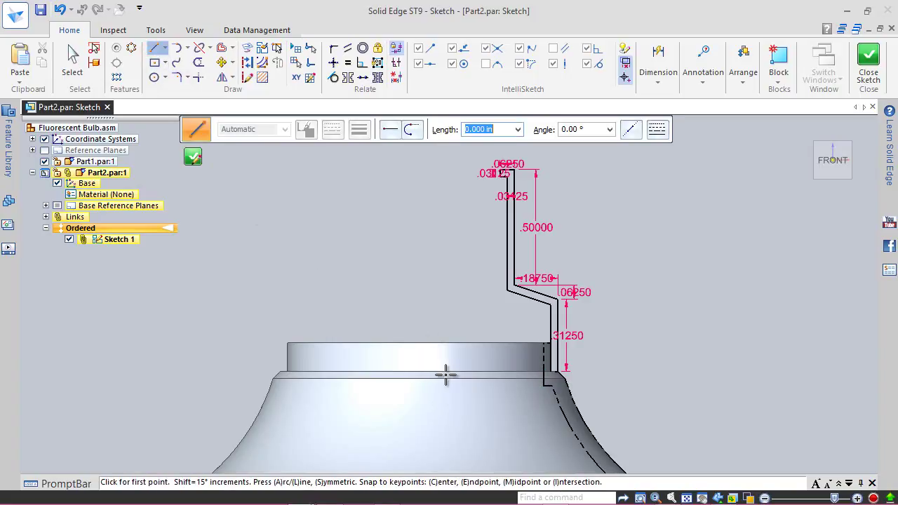
scroll(446, 295, "down", 6)
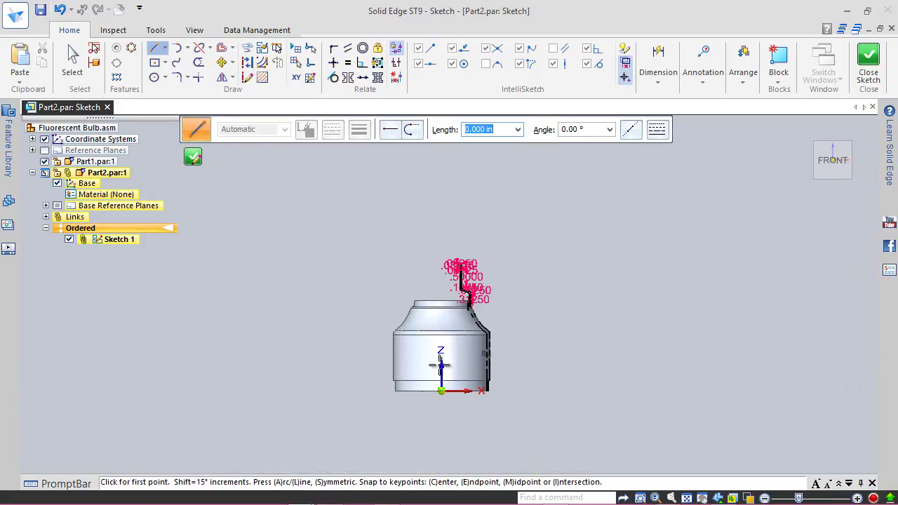
left_click(442, 398)
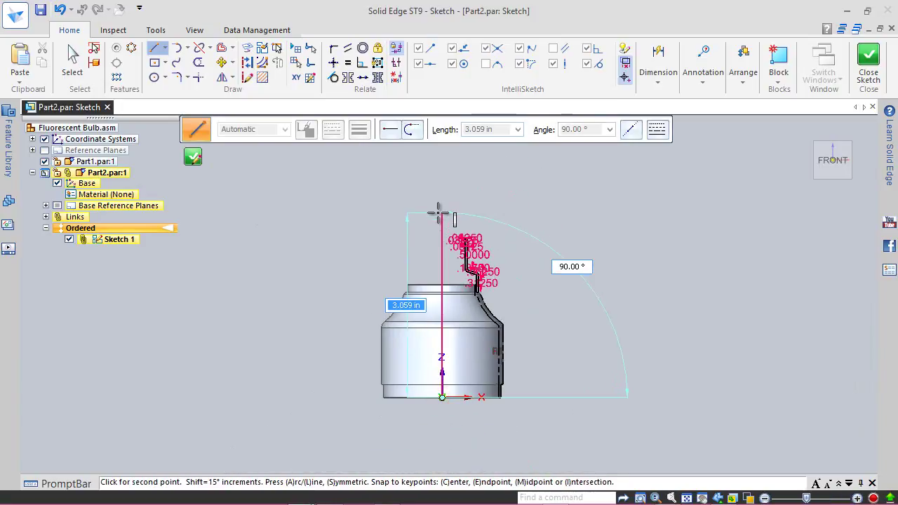
left_click(468, 191)
key("Escape")
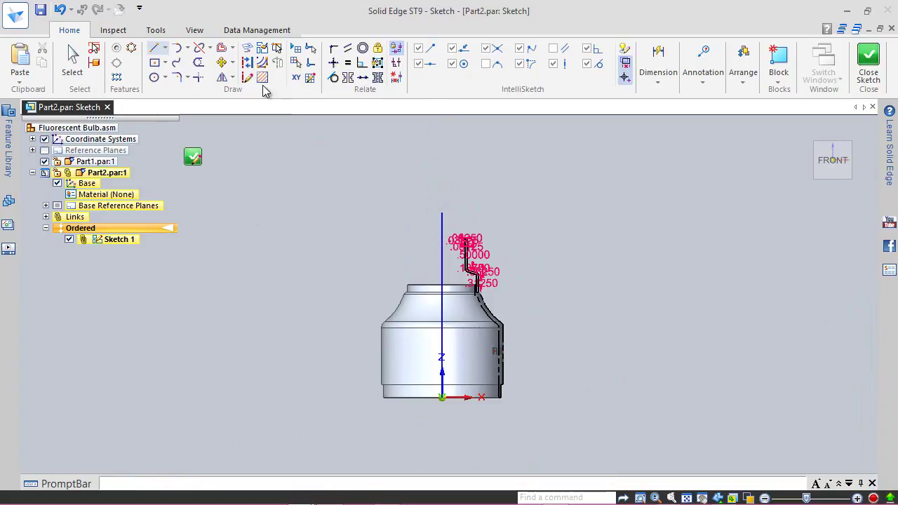
Convert the vertical center line to construction geometry.
left_click(248, 65)
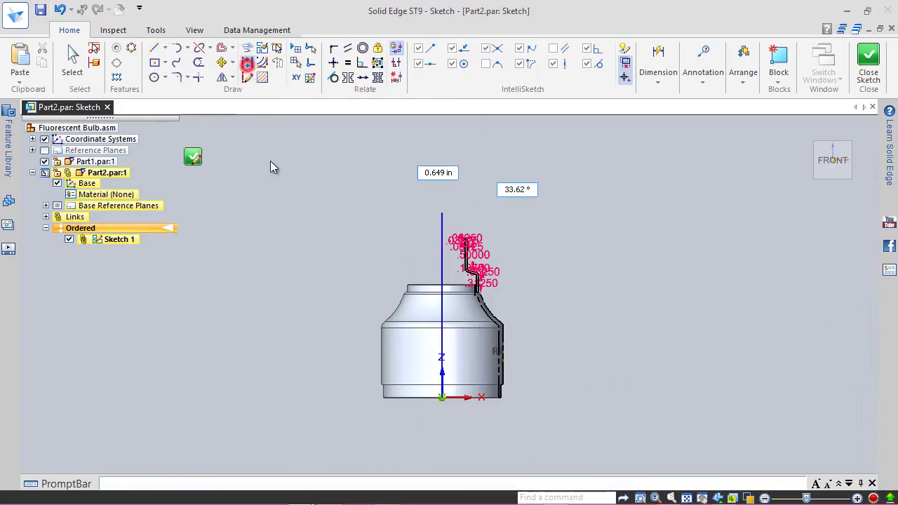
left_click(442, 258)
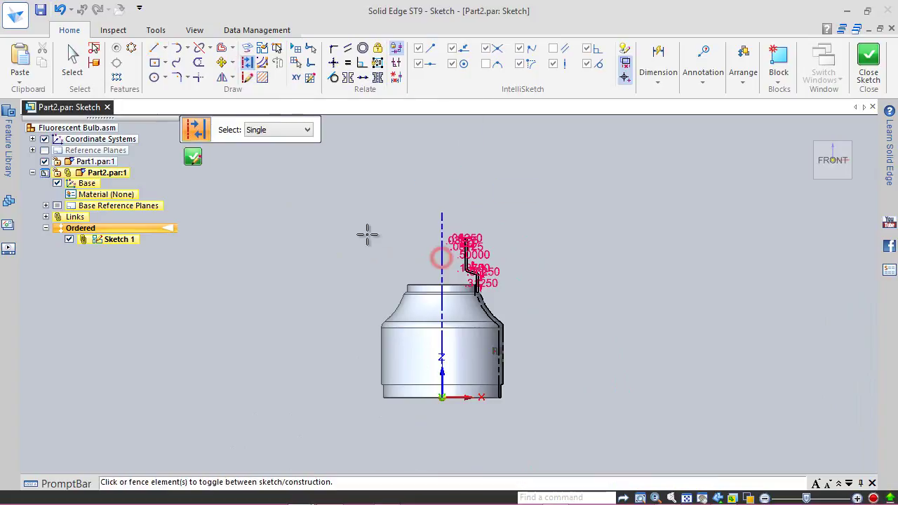
left_click(70, 57)
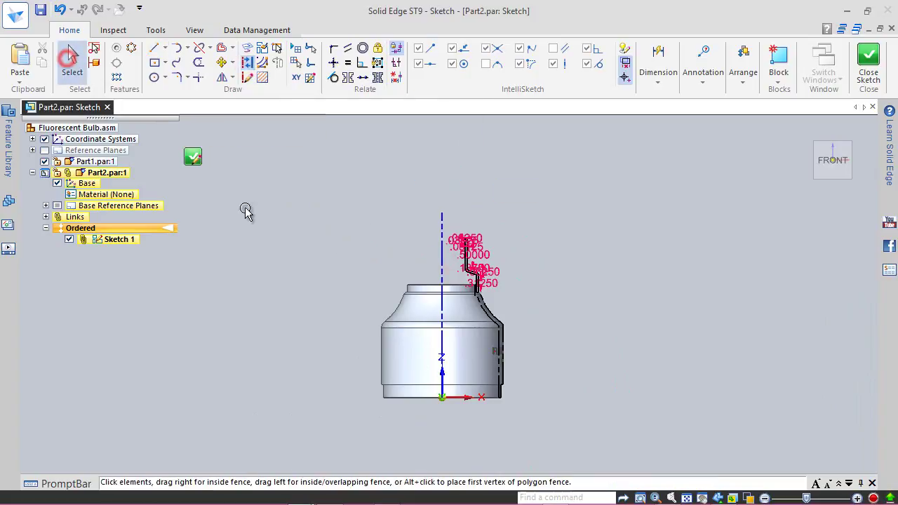
Dimension the vertical construction line's length, keeping its drawn size.
left_click(660, 60)
left_click(441, 261)
left_click(374, 267)
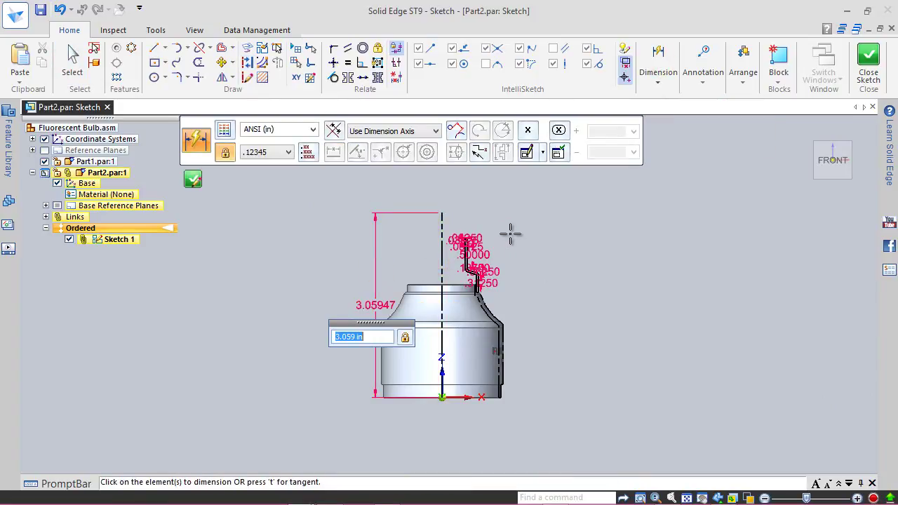
key("Escape")
scroll(511, 231, "up", 2)
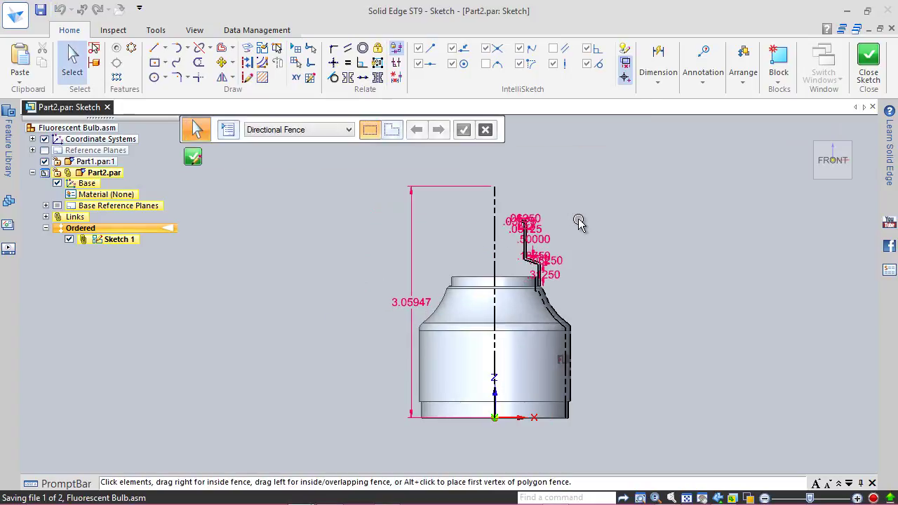
Close the profile's bottom with a horizontal line about 0.031 in long between the inner and outer vertical lines' lower ends.
right_click(579, 222)
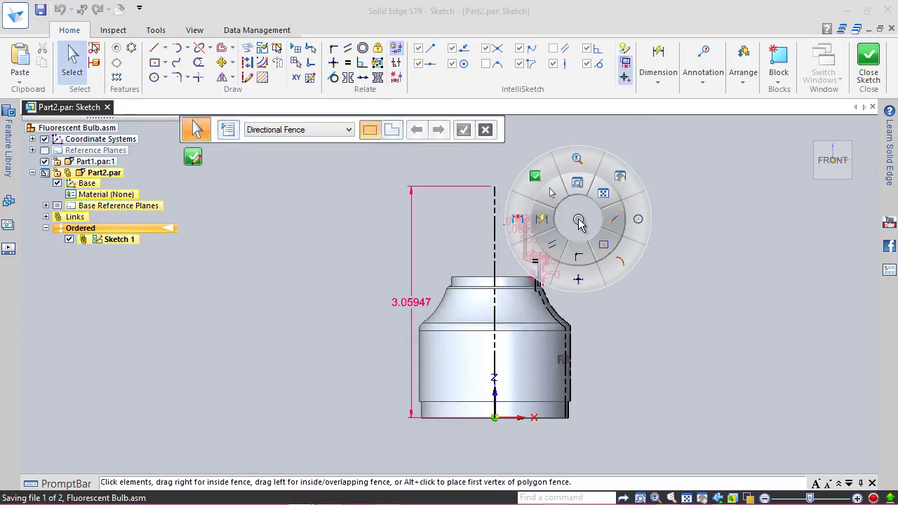
left_click(618, 221)
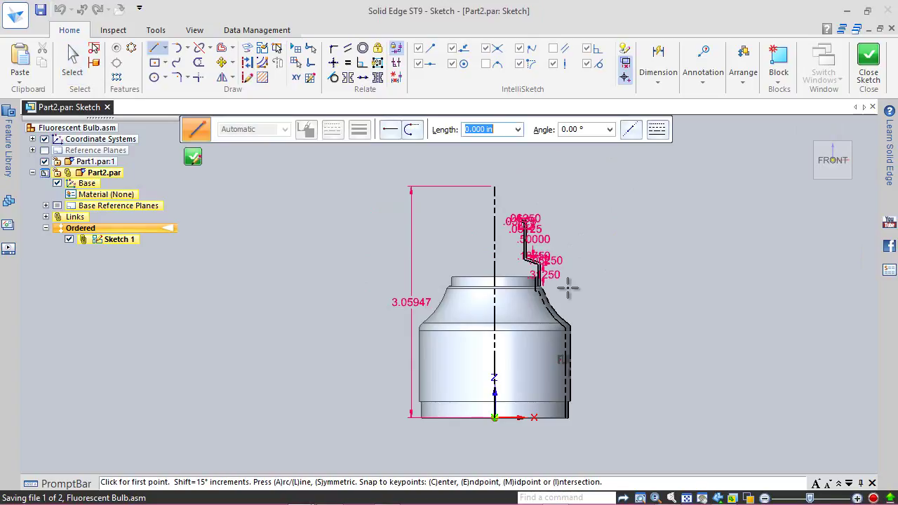
scroll(568, 287, "down", 2)
scroll(569, 287, "up", 5)
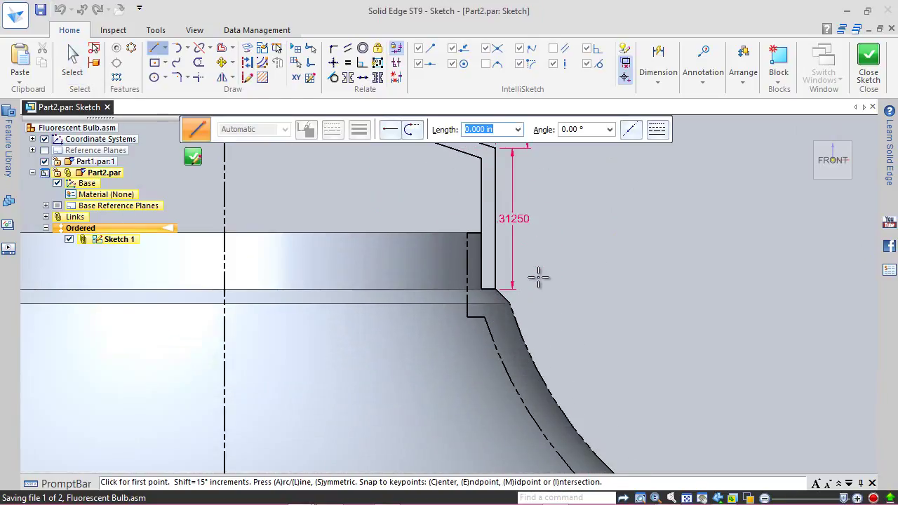
scroll(509, 268, "up", 3)
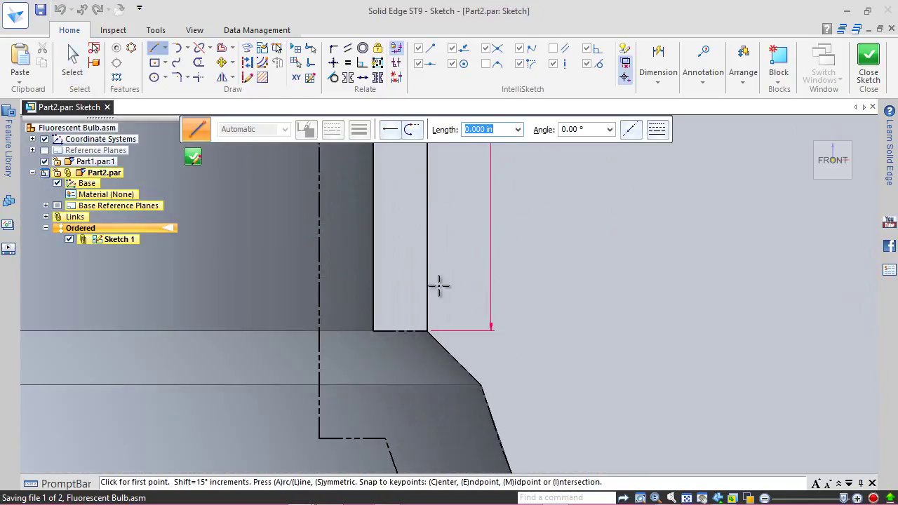
left_click(374, 330)
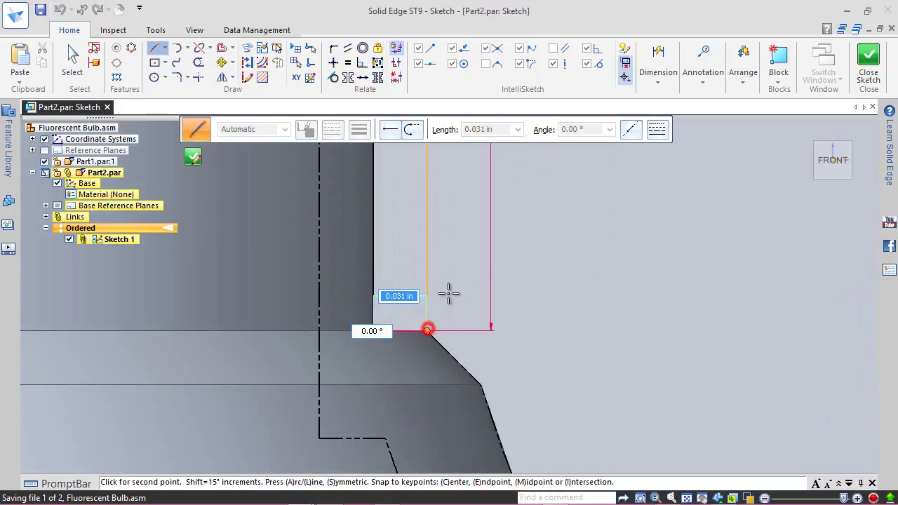
left_click(434, 311)
right_click(459, 267)
Close and finish the profile sketch, and save Part2.
scroll(562, 234, "down", 6)
scroll(555, 298, "down", 2)
left_click(868, 59)
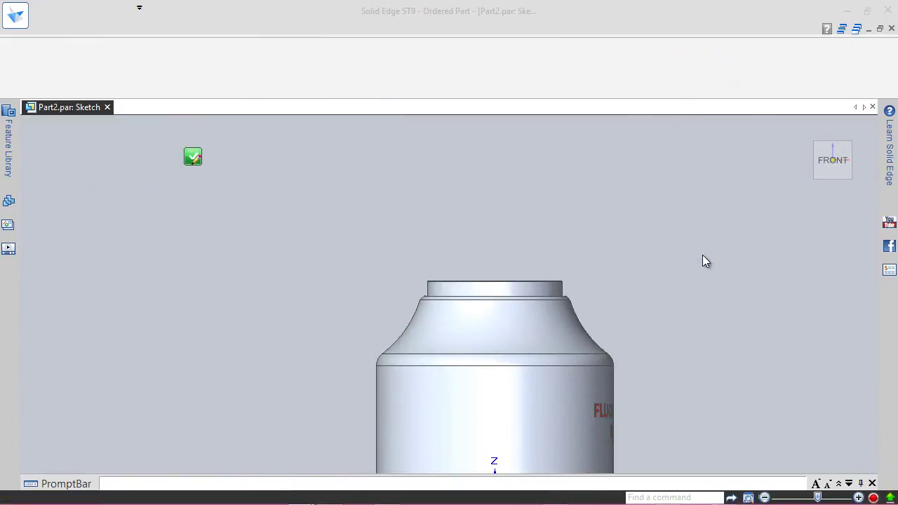
left_click(295, 129)
left_click(332, 170)
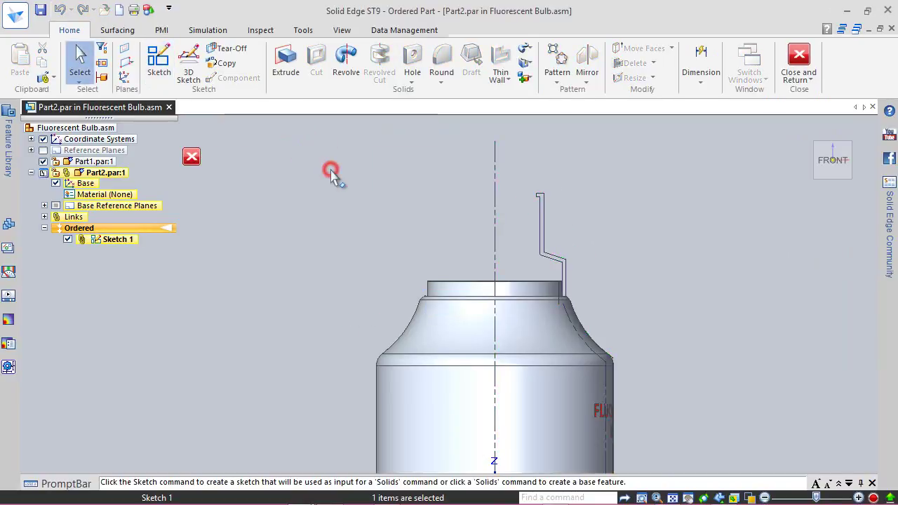
left_click(40, 9)
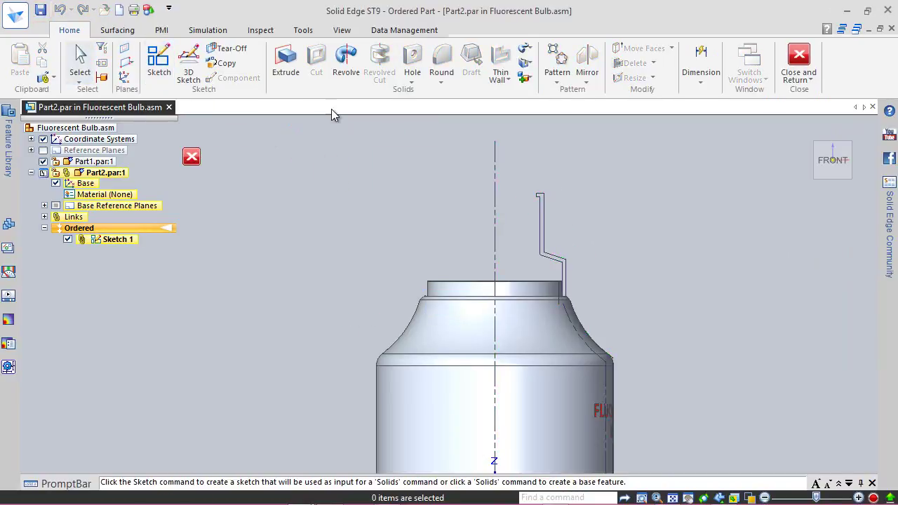
Revolve the closed thin-walled profile a full 360° about the vertical center axis.
left_click(347, 59)
scroll(520, 175, "up", 2)
left_click(551, 228)
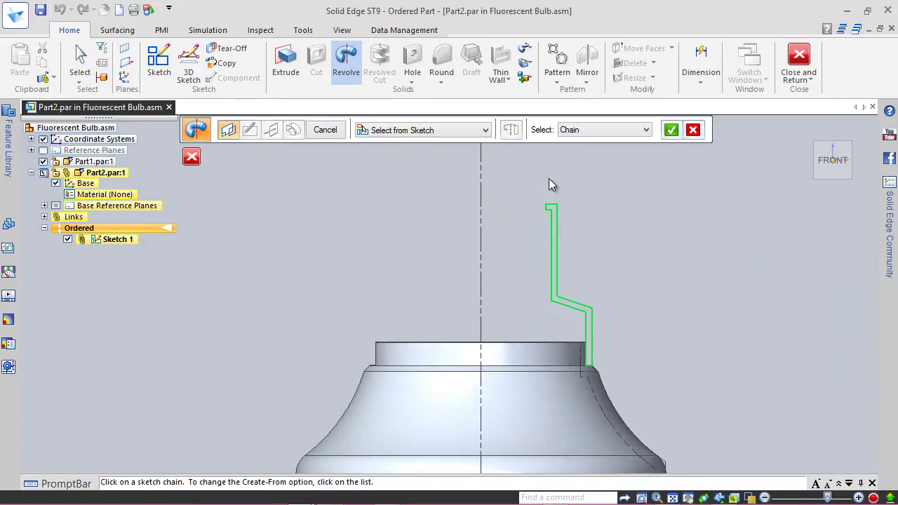
left_click(672, 130)
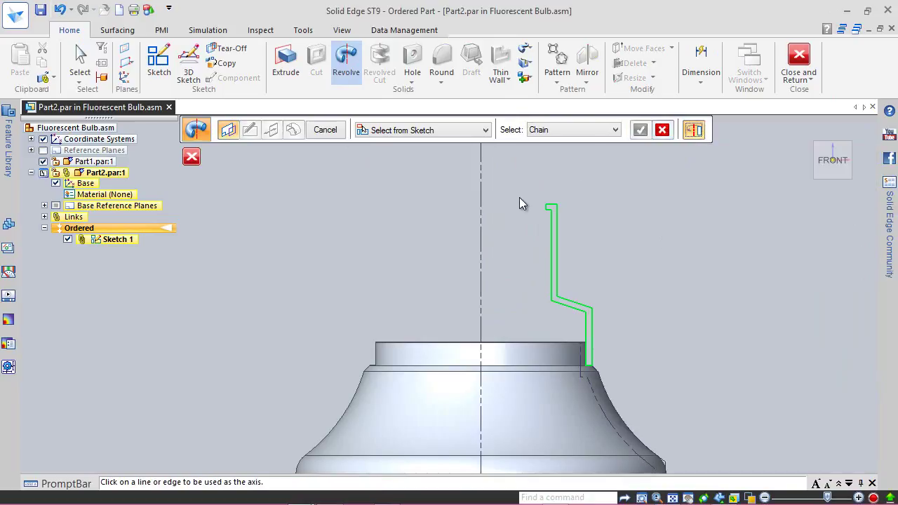
left_click(481, 229)
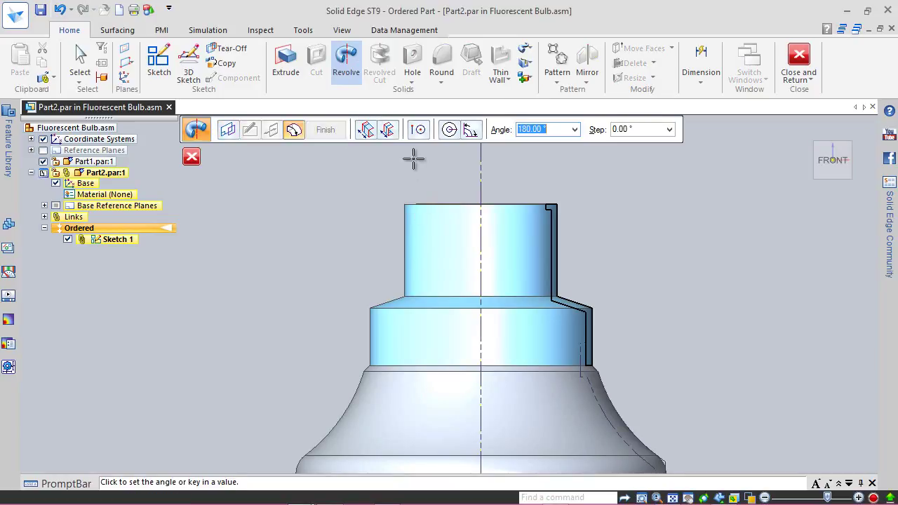
left_click(451, 131)
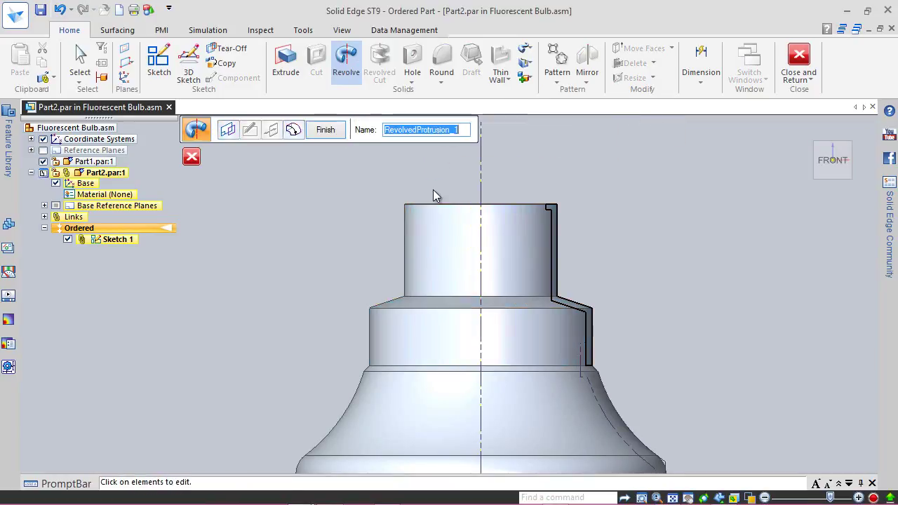
left_click(325, 130)
left_click(319, 132)
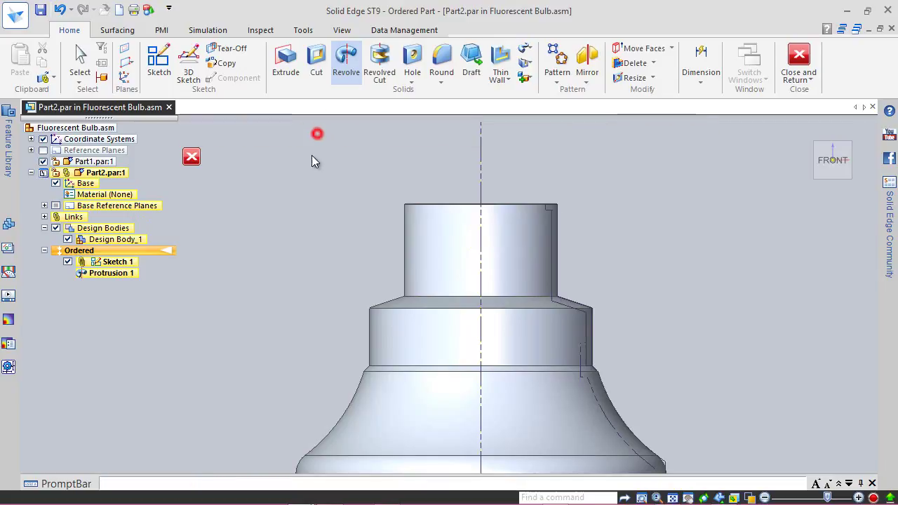
Hide the profile sketch and Part2's Front (xz) reference plane, and show the assembly in an isometric view.
left_click(67, 262)
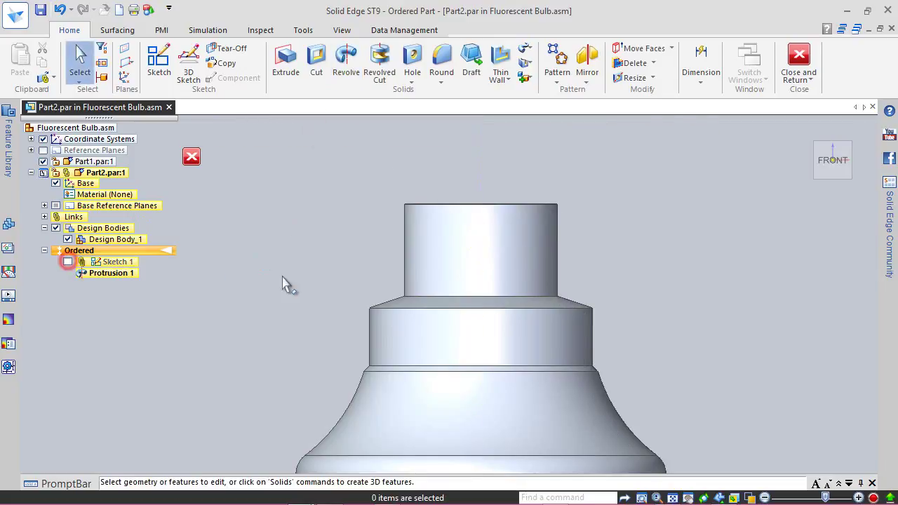
left_click(807, 131)
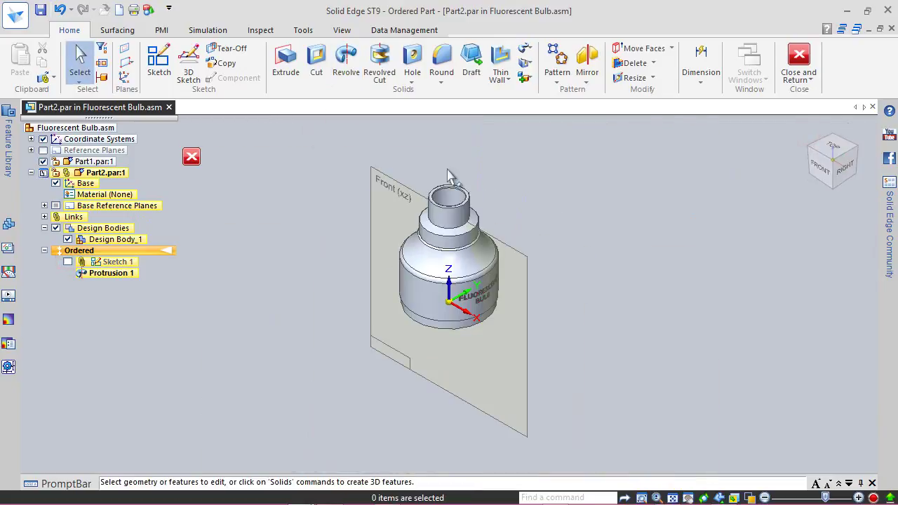
left_click(44, 206)
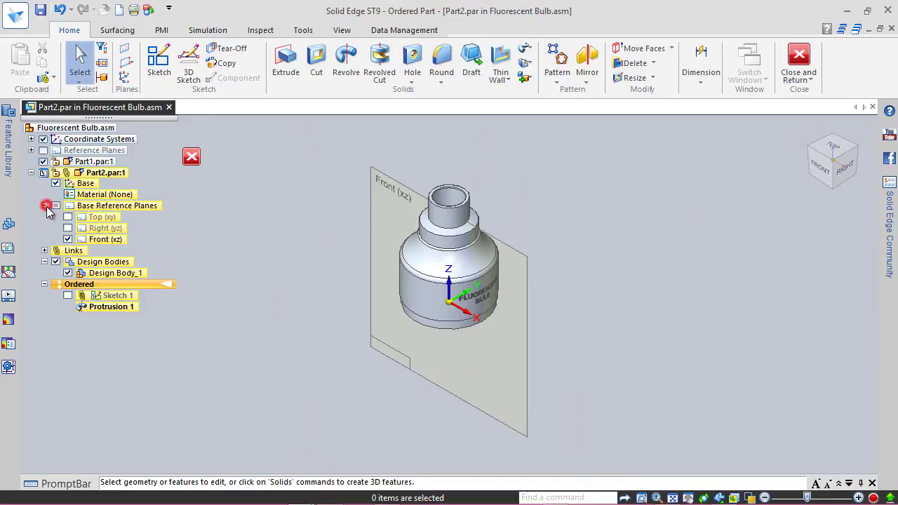
left_click(68, 240)
left_click(44, 205)
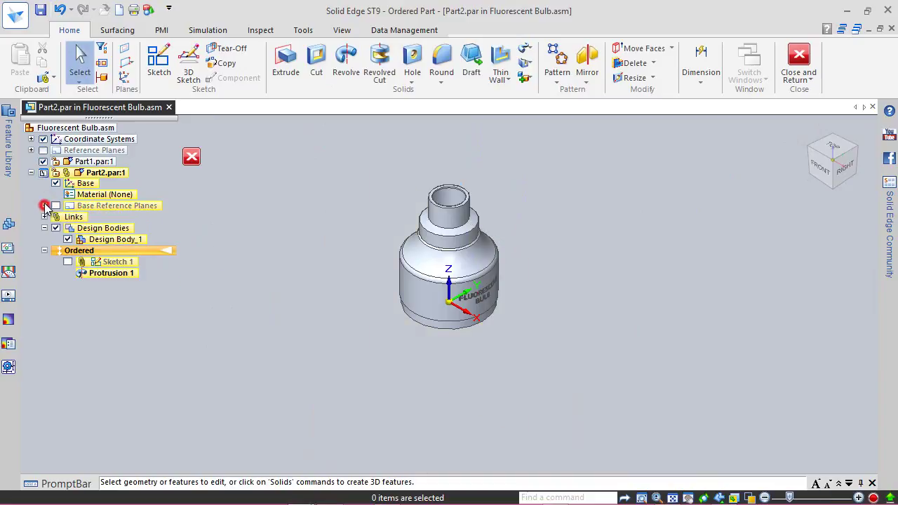
scroll(416, 234, "up", 2)
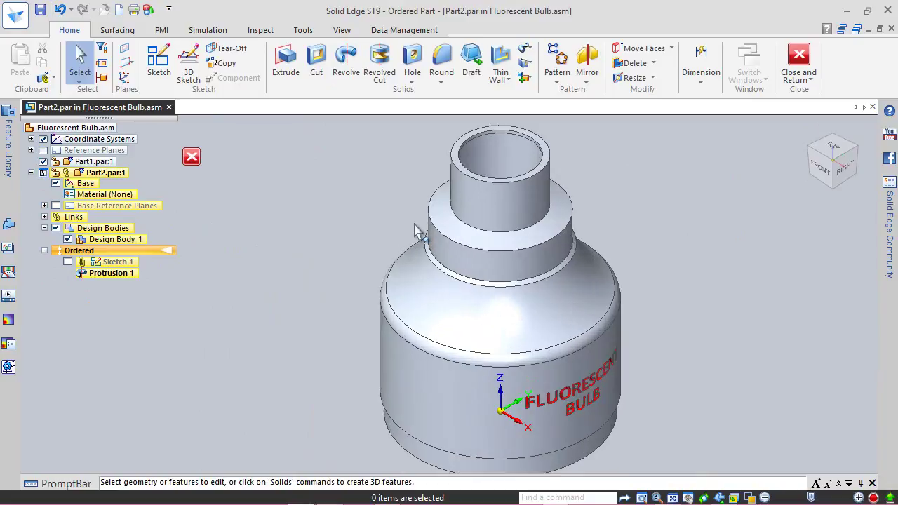
Paint the revolved collar feature with the Khaki style using Part Painter.
left_click(340, 30)
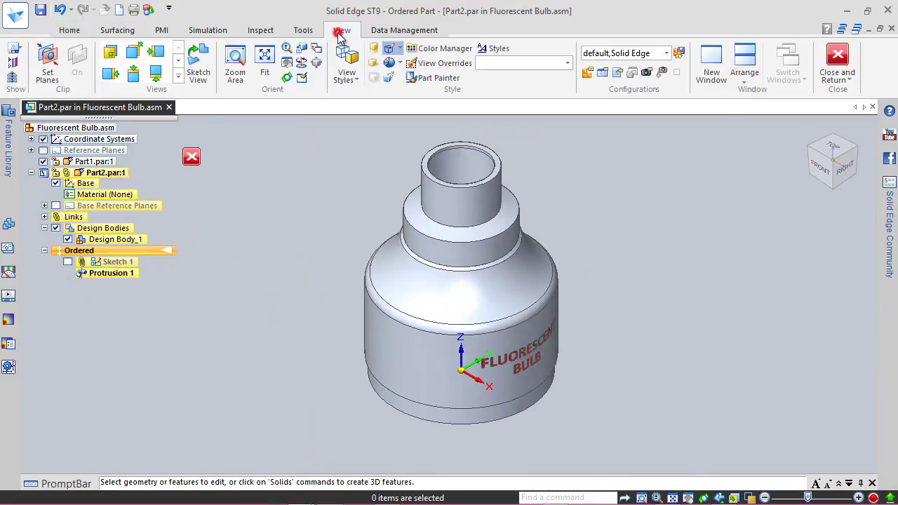
left_click(430, 78)
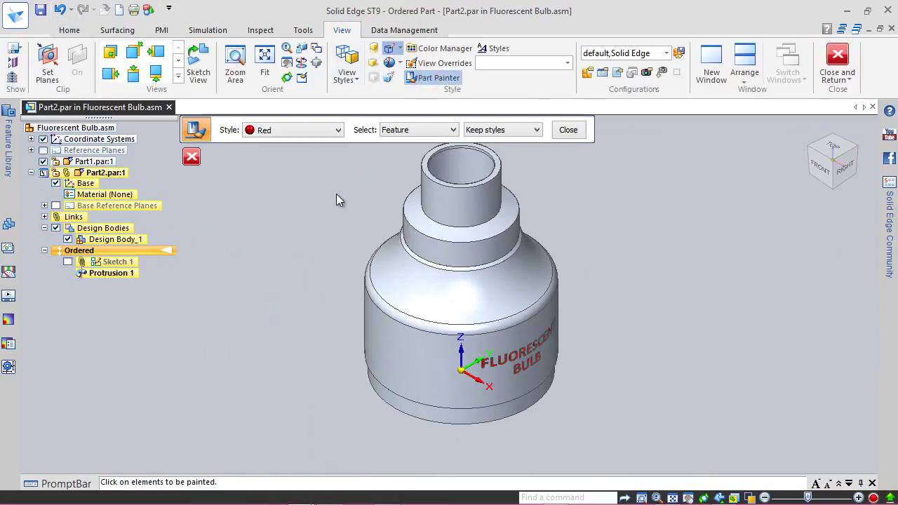
left_click(312, 130)
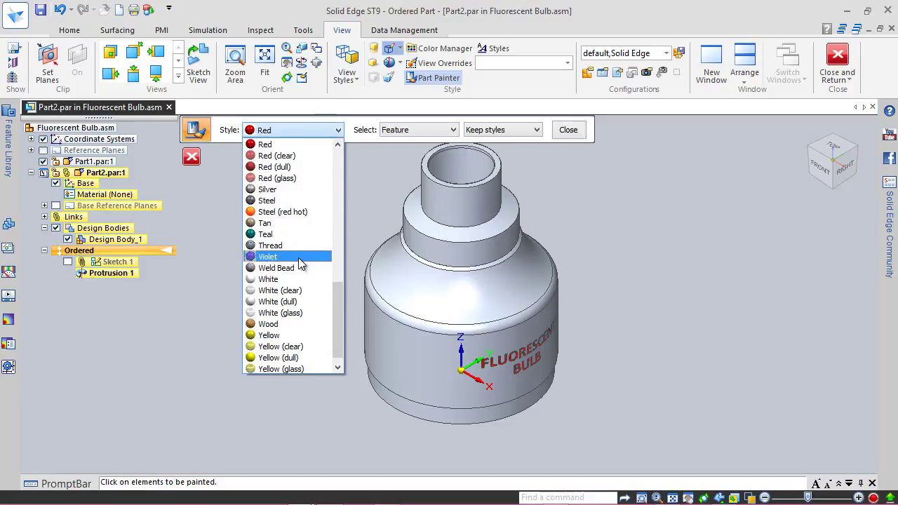
scroll(298, 260, "up", 1)
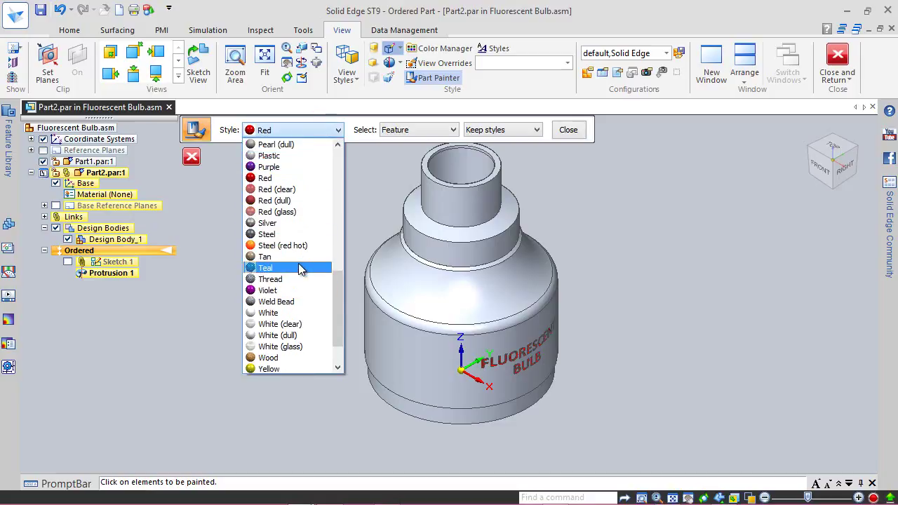
scroll(298, 265, "up", 3)
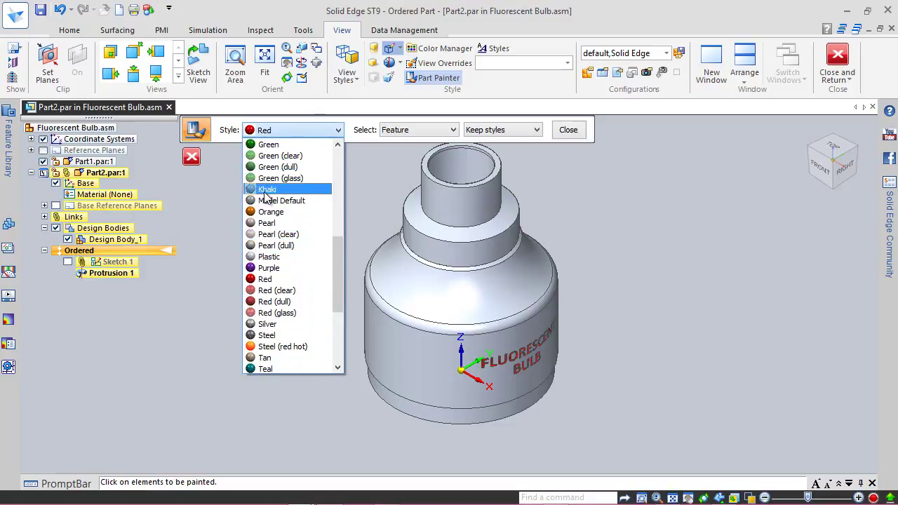
left_click(266, 190)
left_click(407, 226)
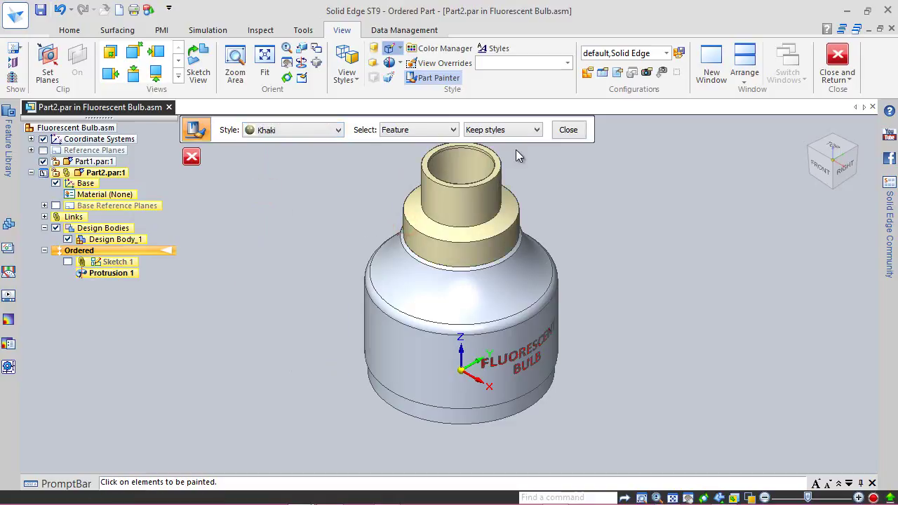
left_click(568, 130)
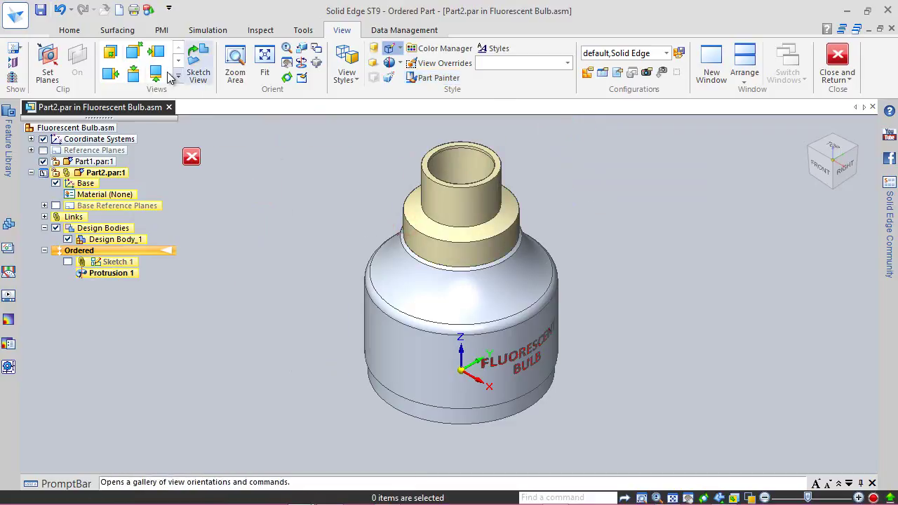
left_click(69, 31)
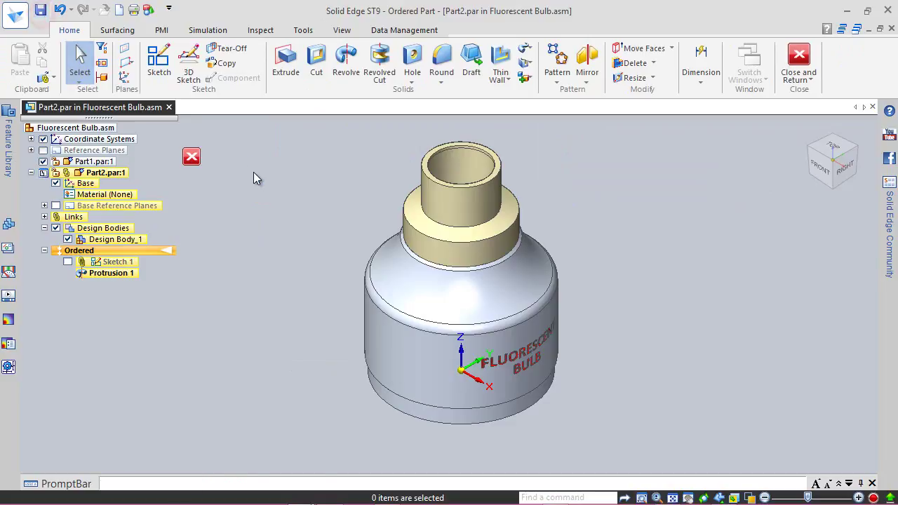
left_click(327, 162)
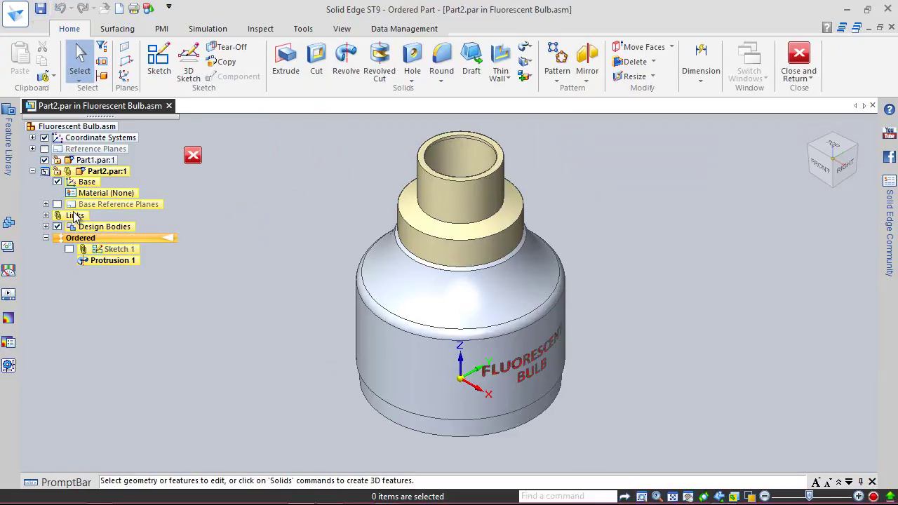
Show Part2's Front (xz) plane and create a parallel reference plane offset 0.469 in from it toward the positive Y side.
left_click(46, 204)
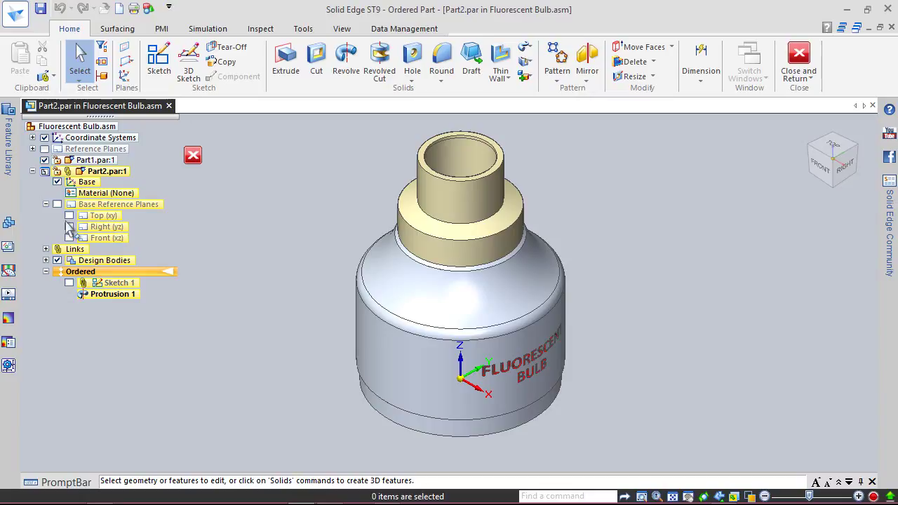
left_click(69, 238)
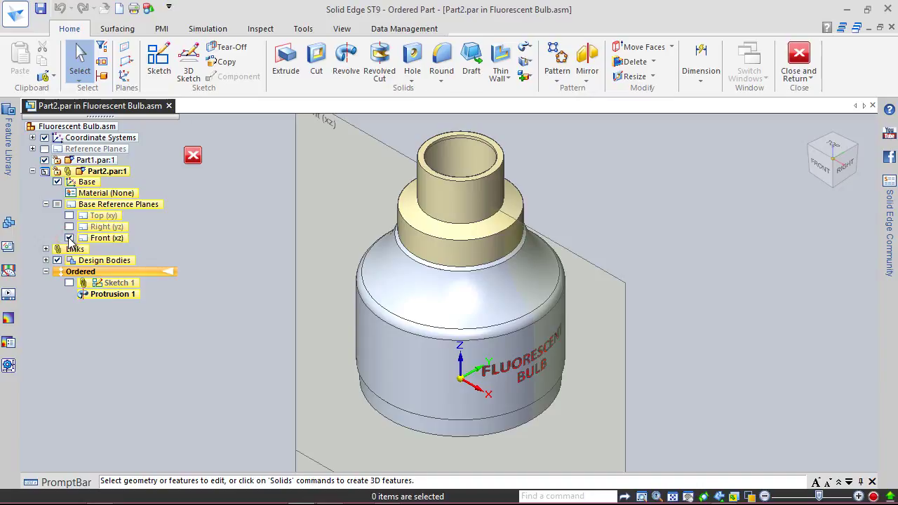
left_click(129, 62)
left_click(150, 76)
middle_click_drag(248, 320, 226, 349)
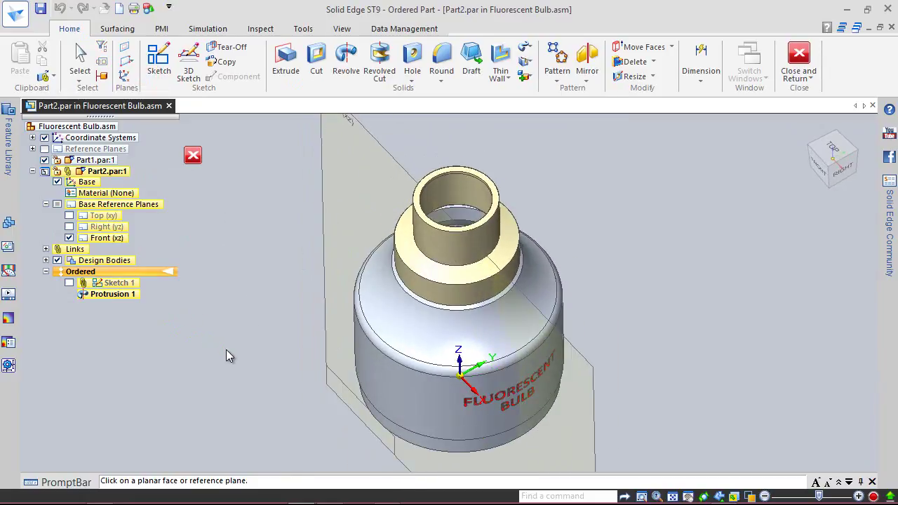
left_click(345, 177)
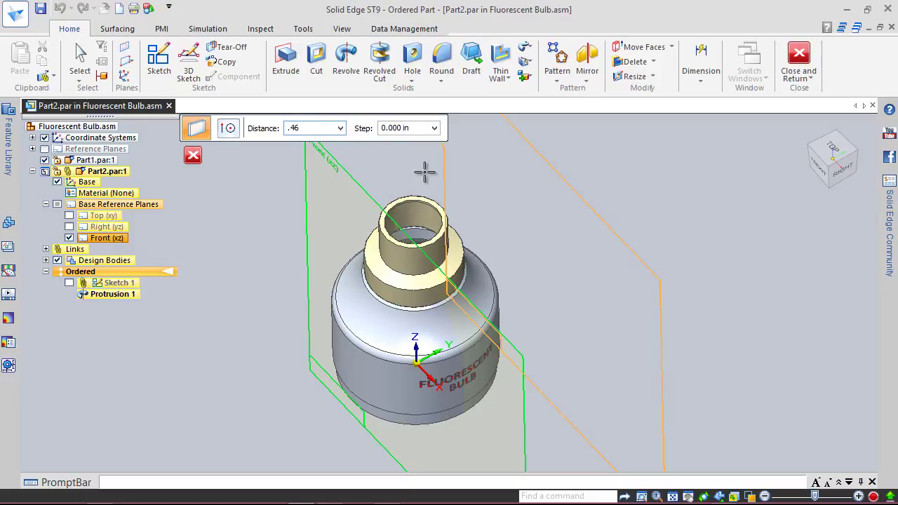
key("Tab")
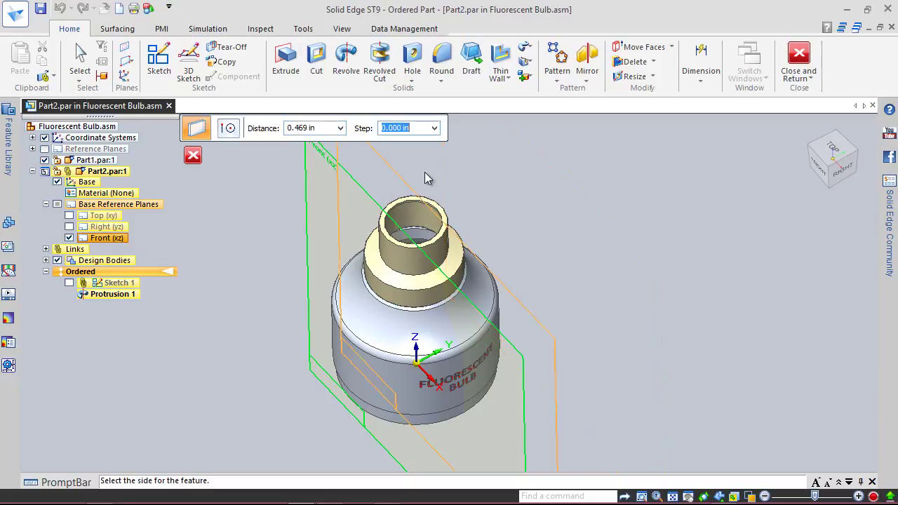
left_click(425, 178)
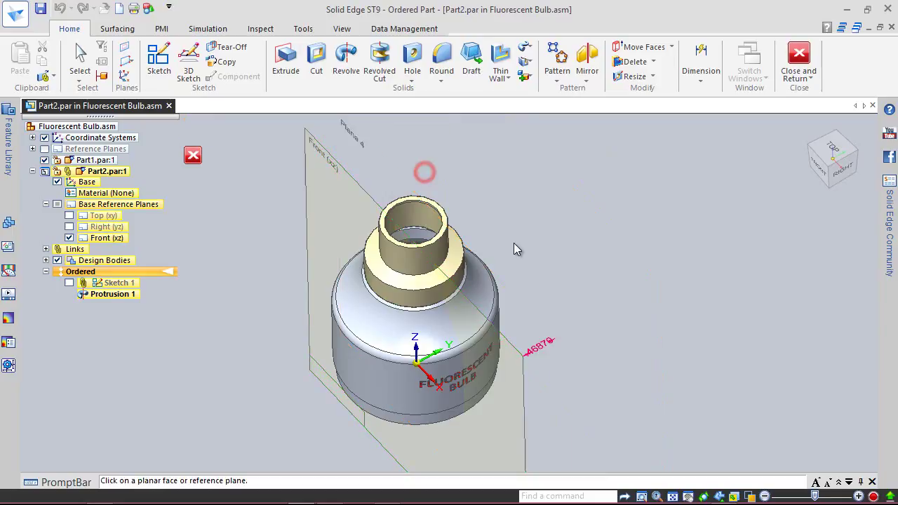
Check the offset plane from the right side, then view it from the back corner and hide the Front (xz) reference plane.
left_click(841, 167)
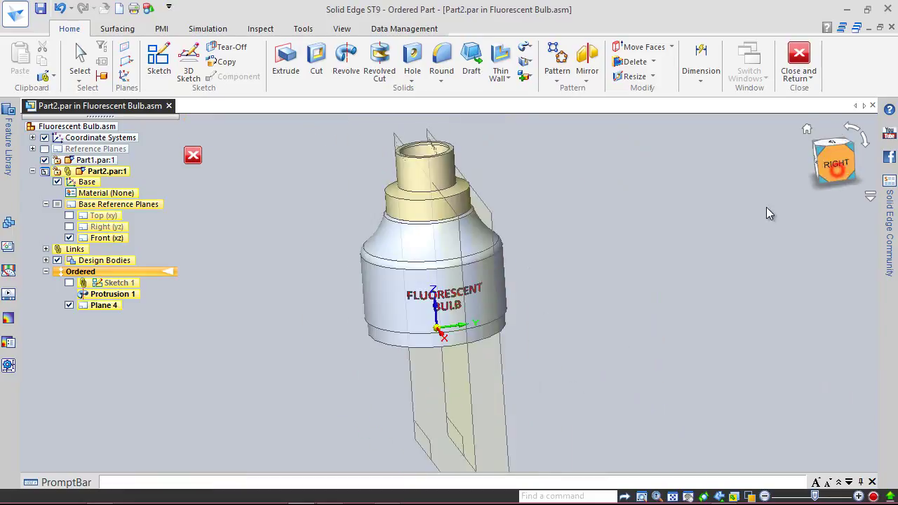
mouse_move(842, 126)
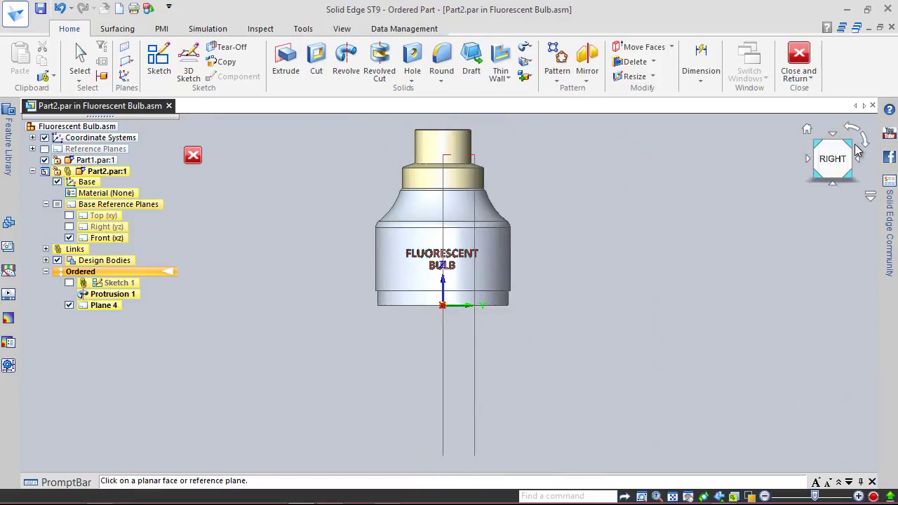
left_click(854, 144)
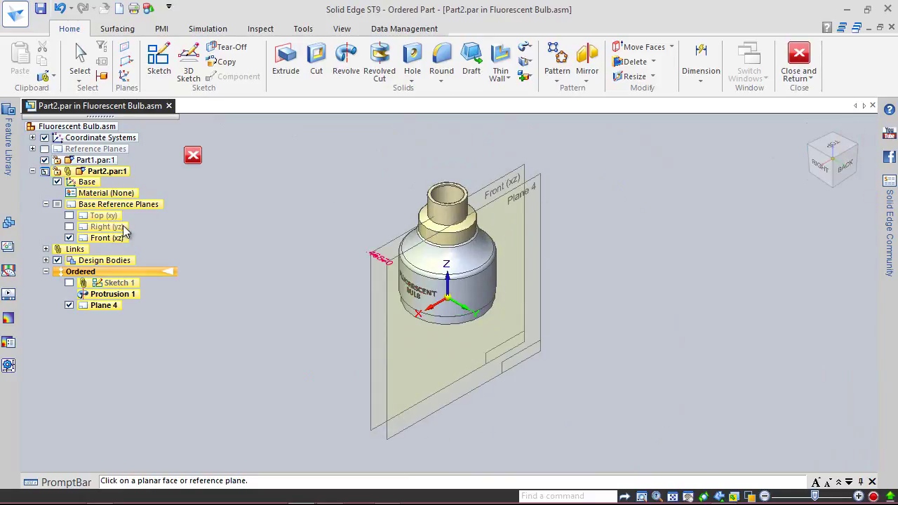
left_click(69, 238)
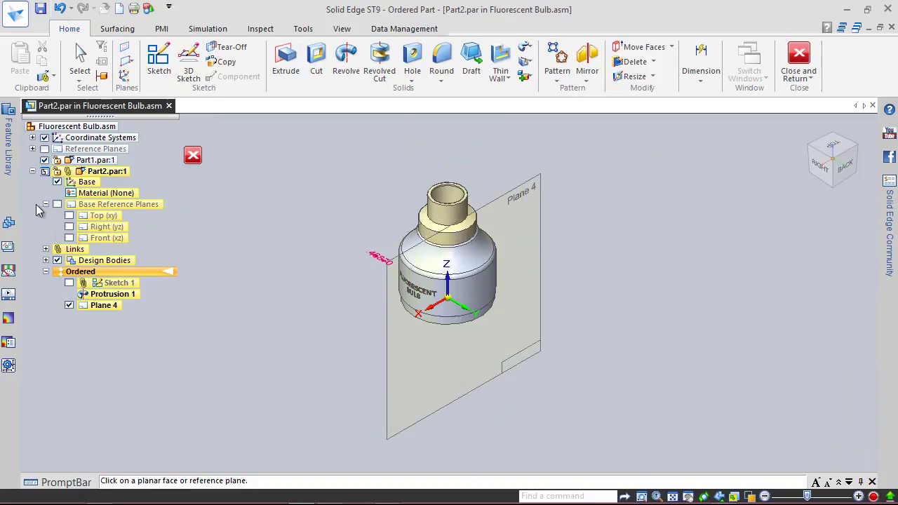
left_click(45, 204)
scroll(330, 219, "up", 2)
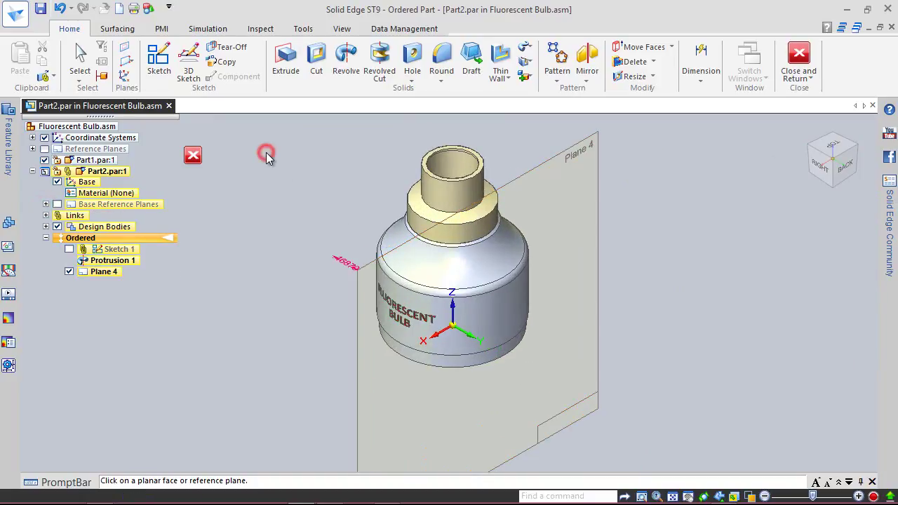
Start a sketch on Plane 4 and draw a circle about 0.108 in in diameter near the collar's upper edge, roughly centred.
left_click(162, 62)
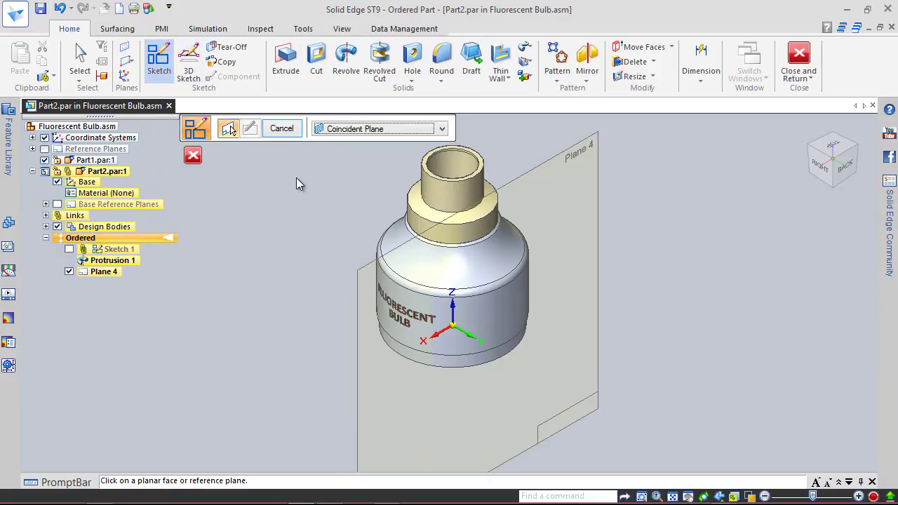
left_click(561, 155)
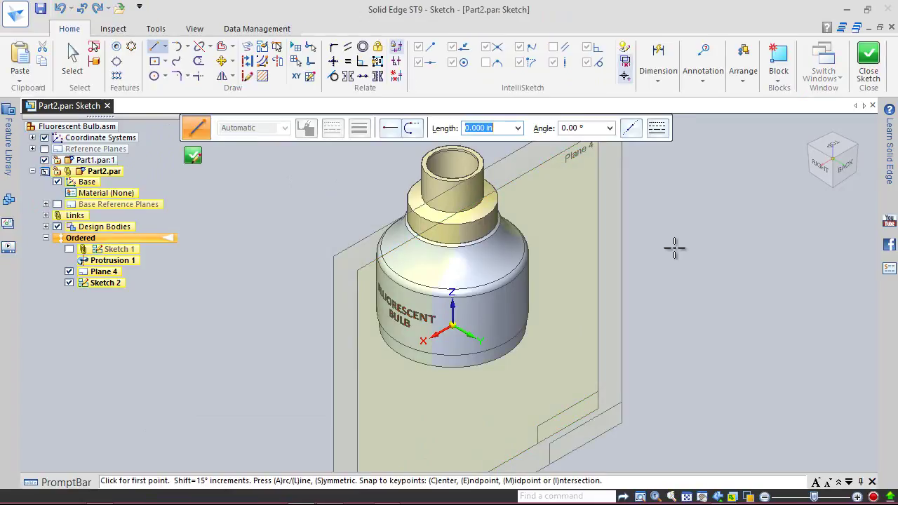
left_click(845, 167)
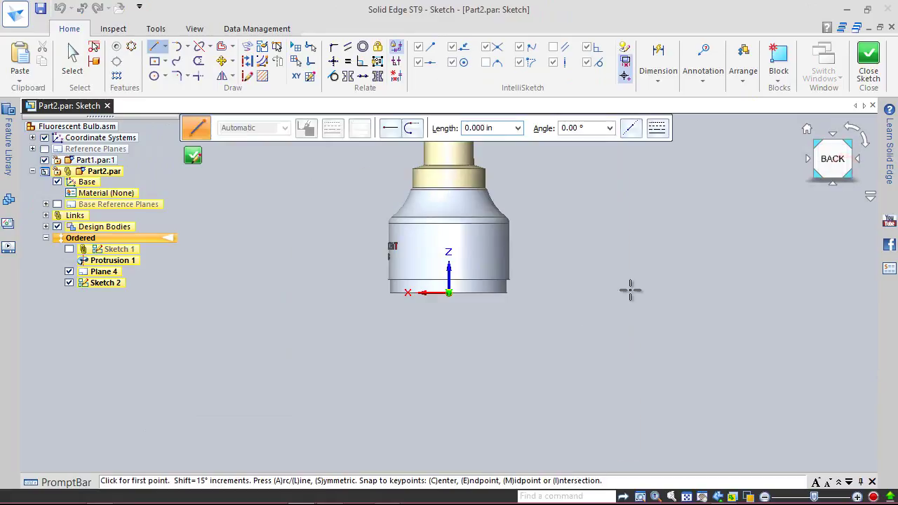
scroll(442, 186, "up", 5)
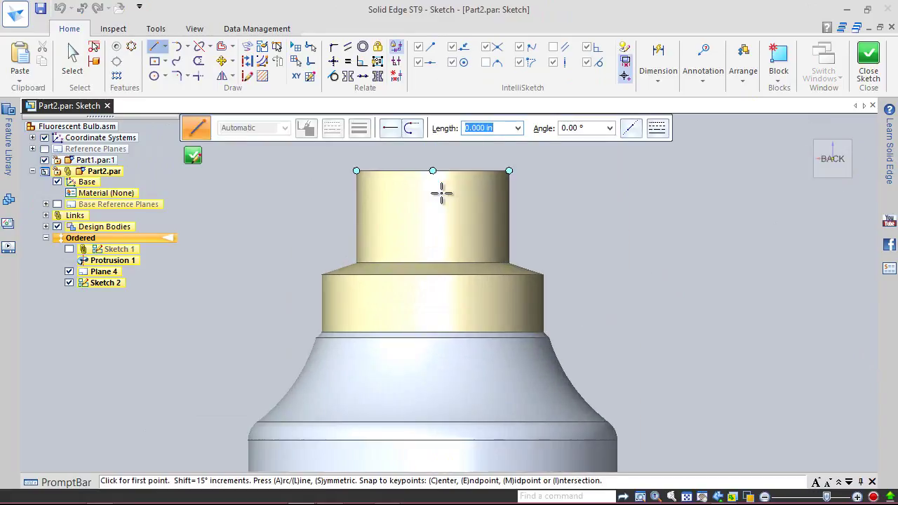
left_click(154, 76)
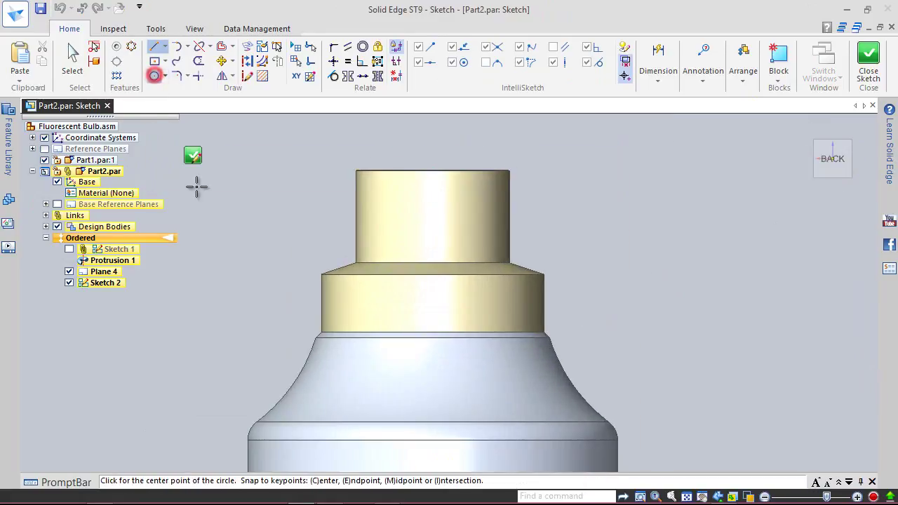
left_click(433, 196)
left_click(441, 204)
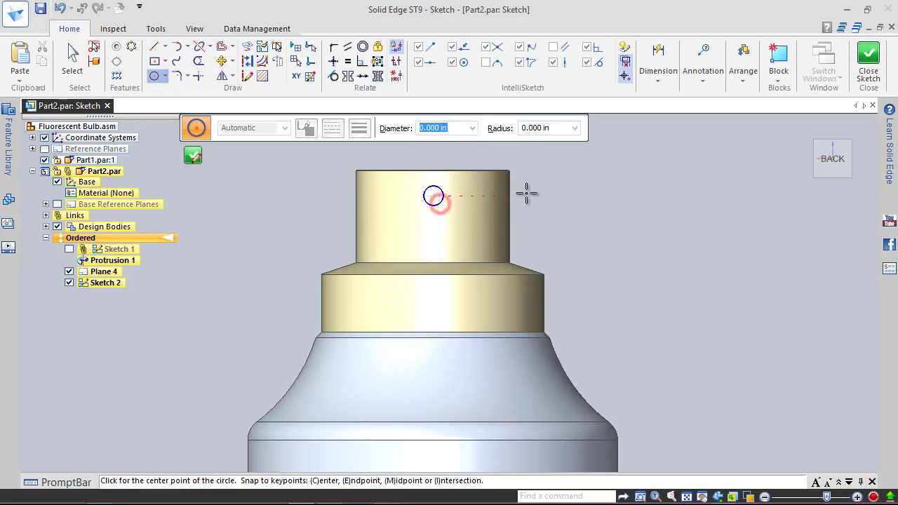
right_click(539, 184)
left_click(514, 164)
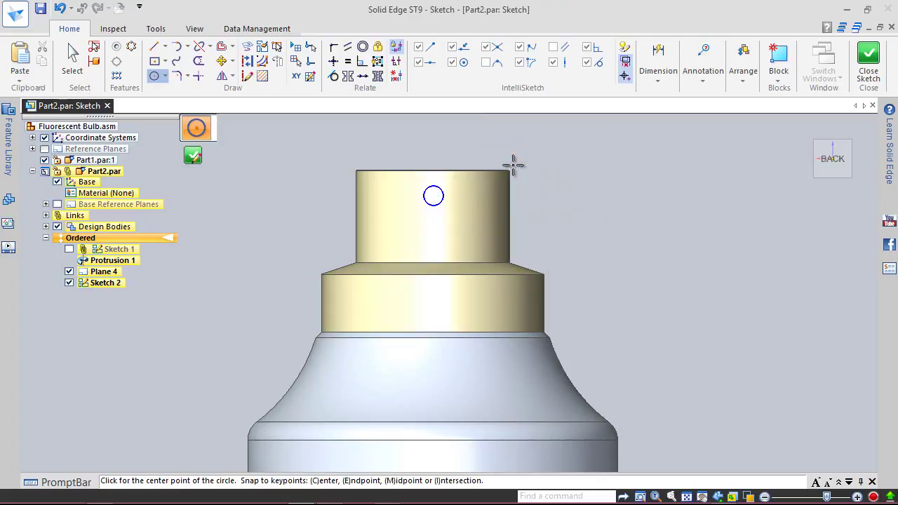
Connect the circle's center to the vertical Z axis with a Connect relationship.
left_click(336, 54)
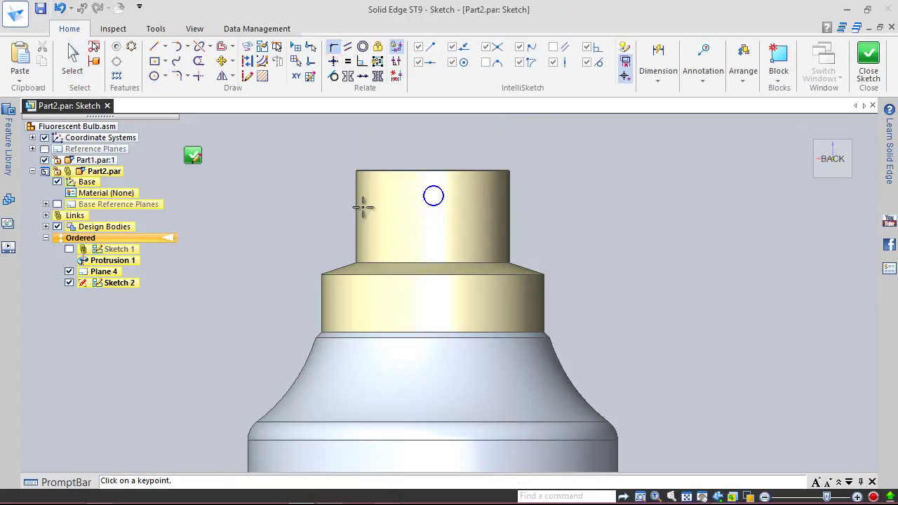
scroll(465, 206, "up", 2)
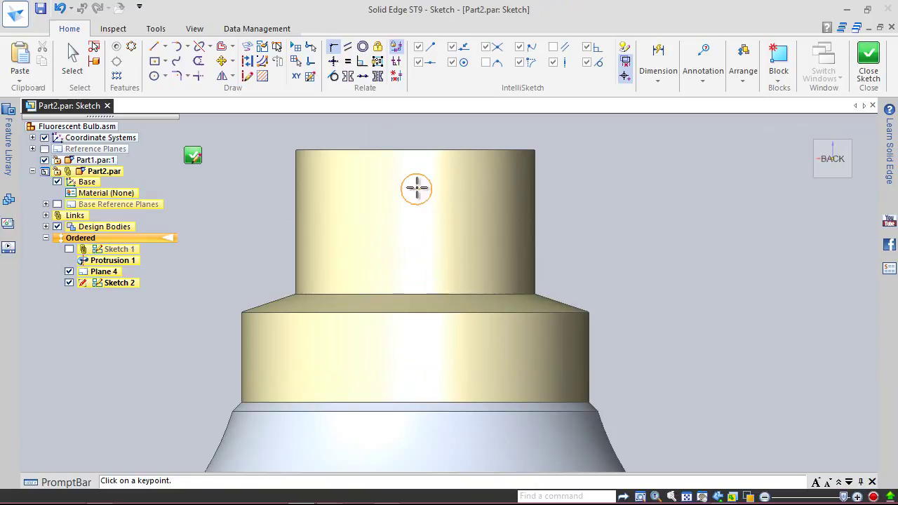
left_click(416, 188)
scroll(423, 140, "down", 3)
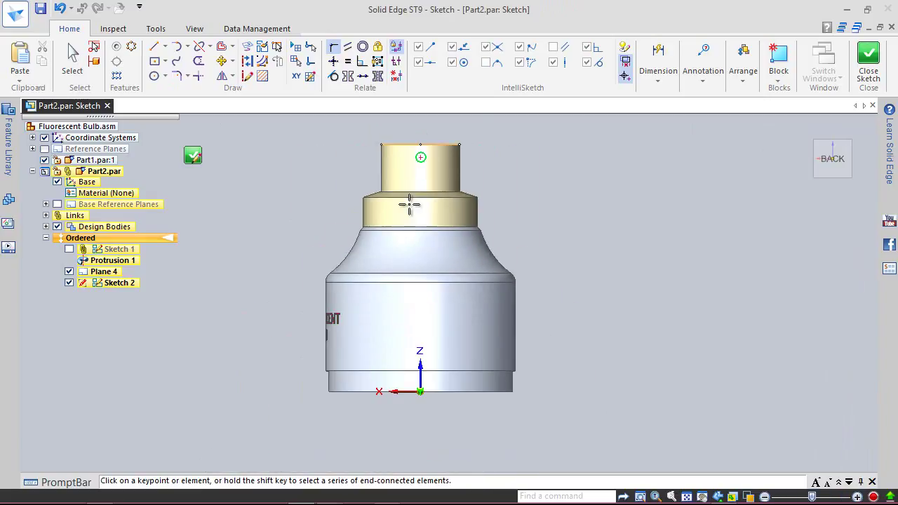
left_click(420, 365)
scroll(428, 128, "up", 4)
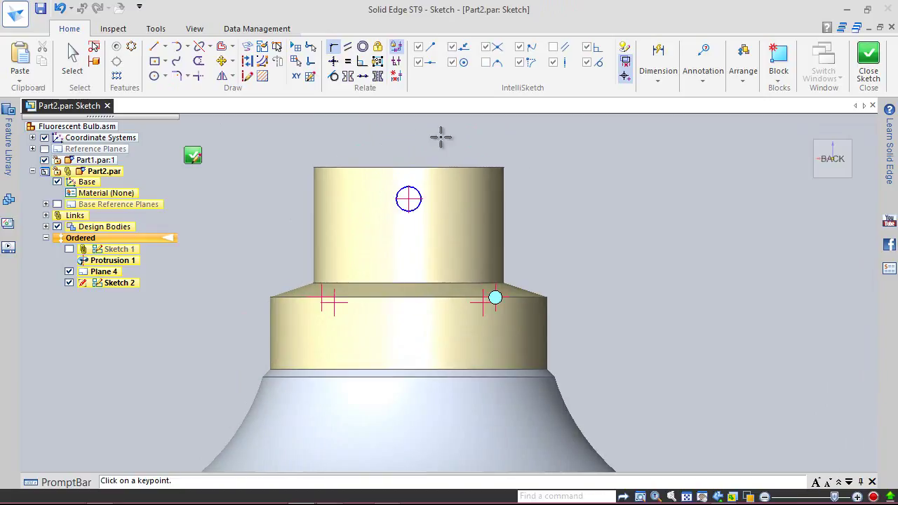
right_click(529, 173)
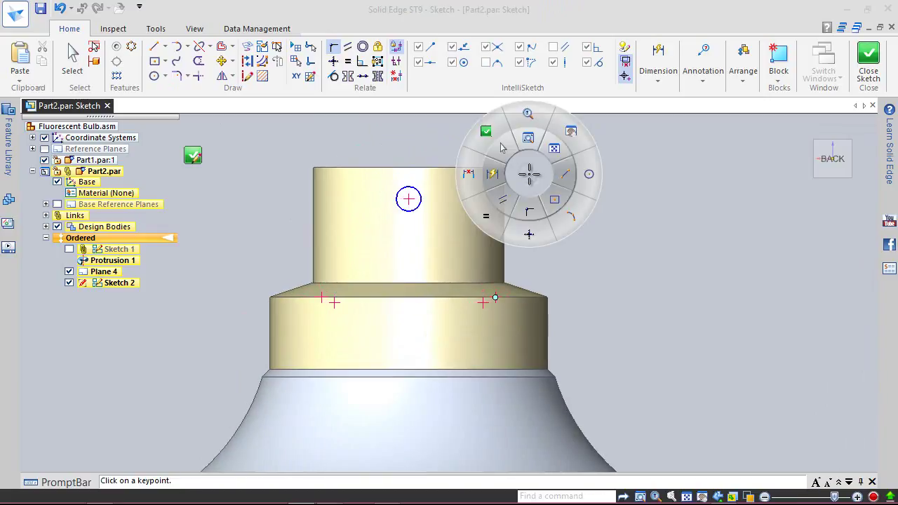
left_click(501, 148)
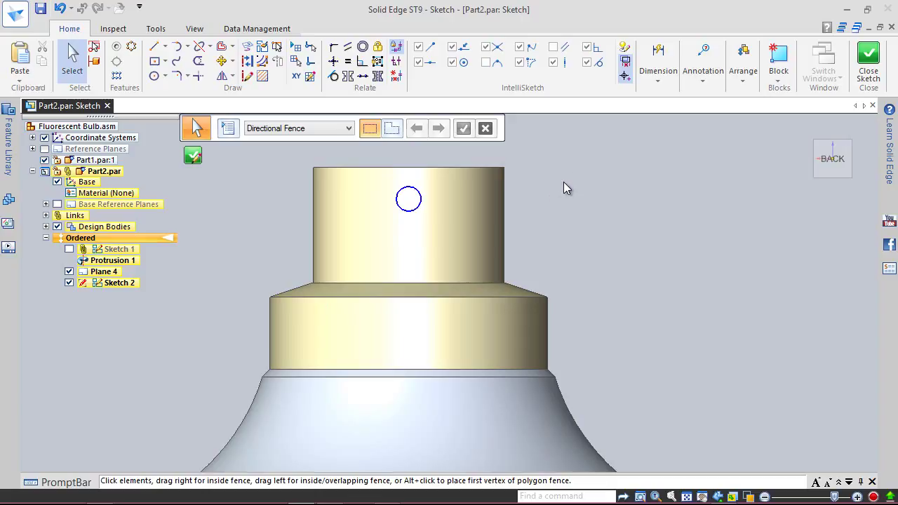
Dimension the circle's diameter and set it to 0.0625 in.
right_click(564, 184)
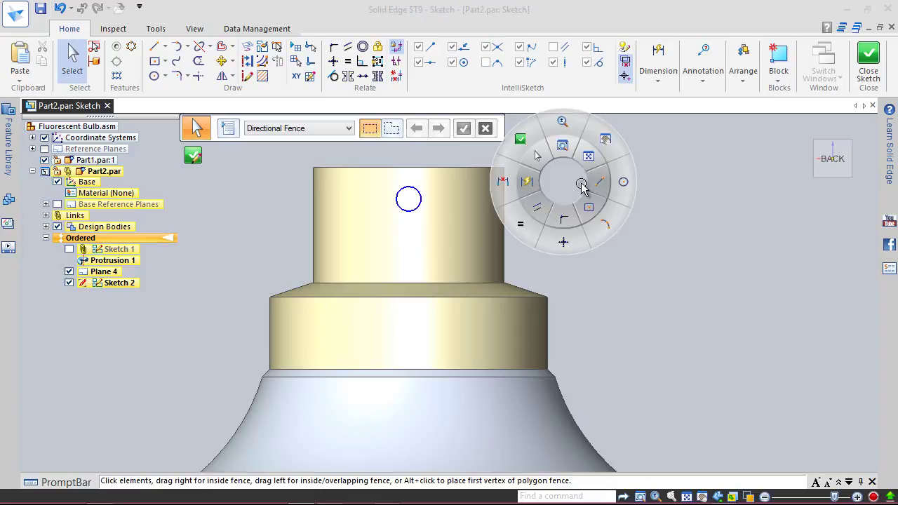
left_click(531, 184)
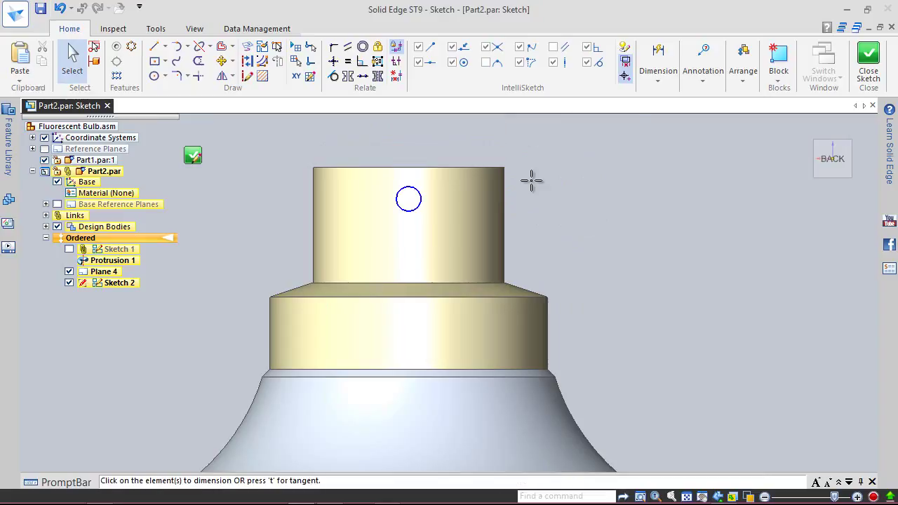
scroll(405, 182, "up", 1)
scroll(403, 183, "up", 1)
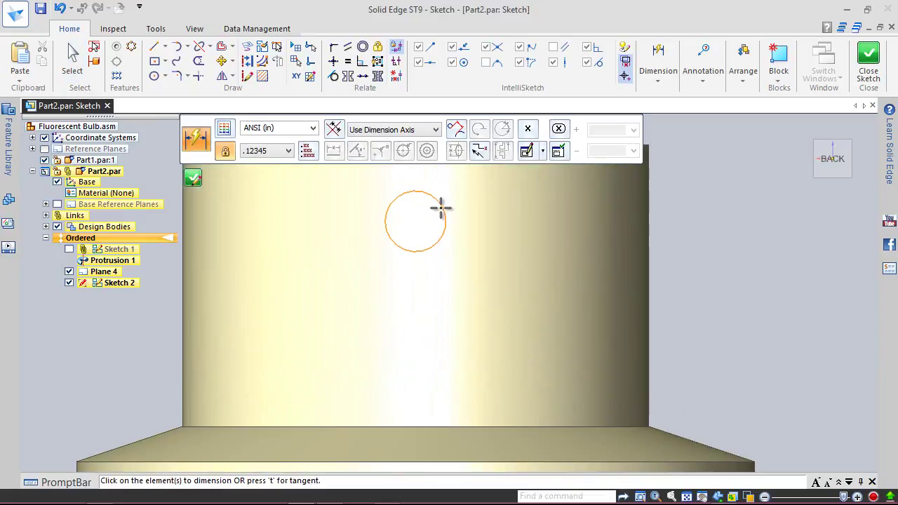
left_click(444, 208)
left_click(475, 209)
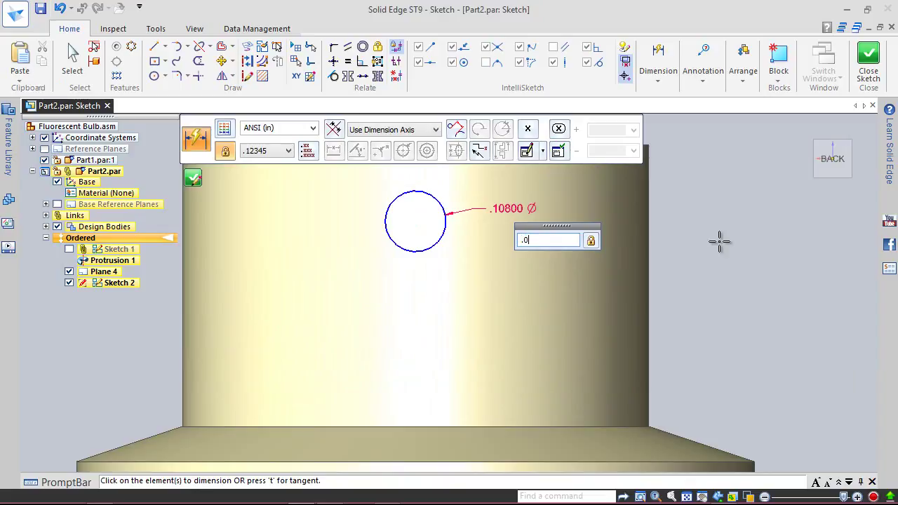
type(".0625")
key("Return")
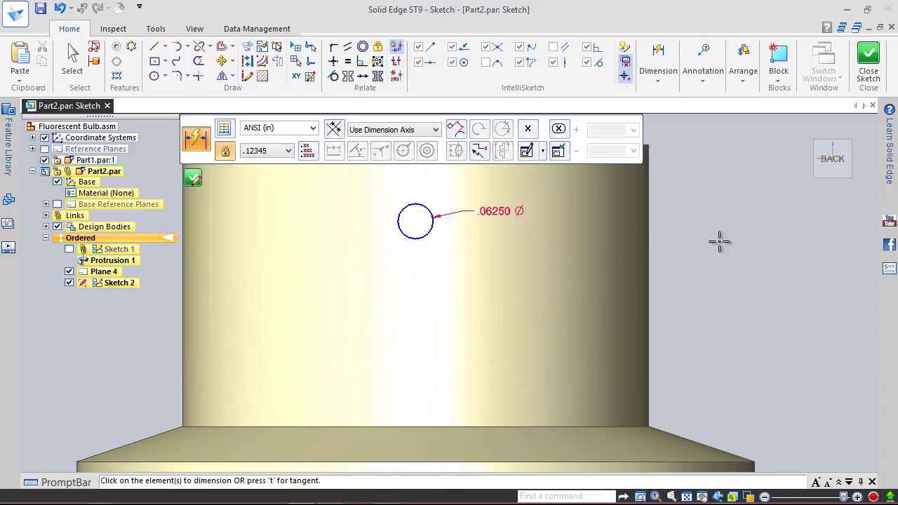
Dimension the circle's center 0.0938 in below the collar's top edge and finish the sketch.
left_click(431, 223)
scroll(453, 293, "down", 1)
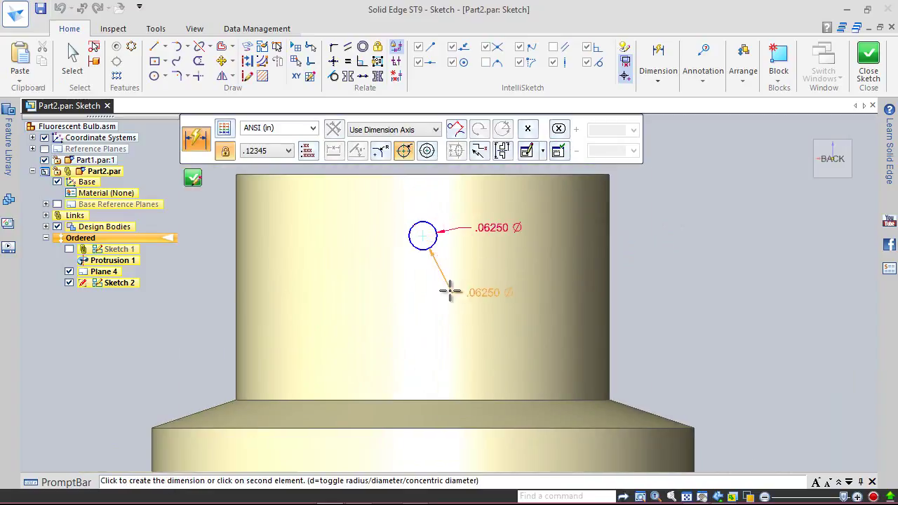
left_click(443, 175)
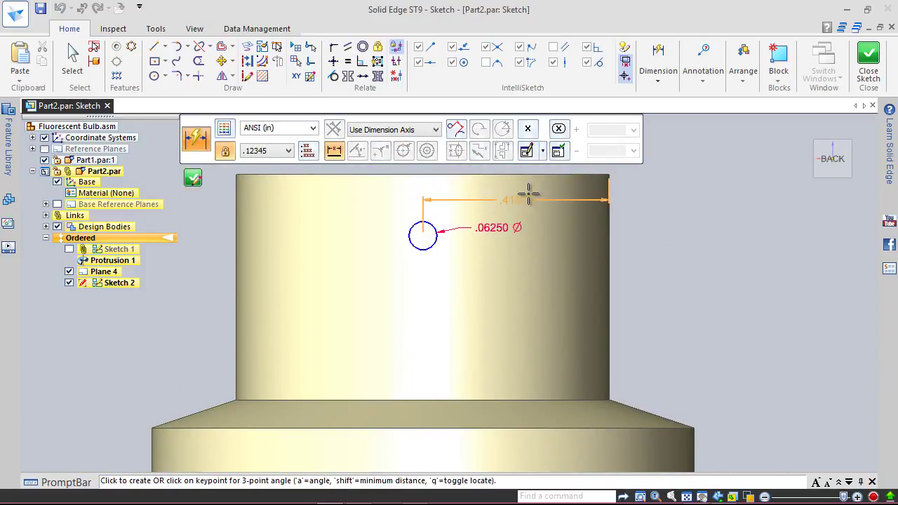
left_click(663, 204)
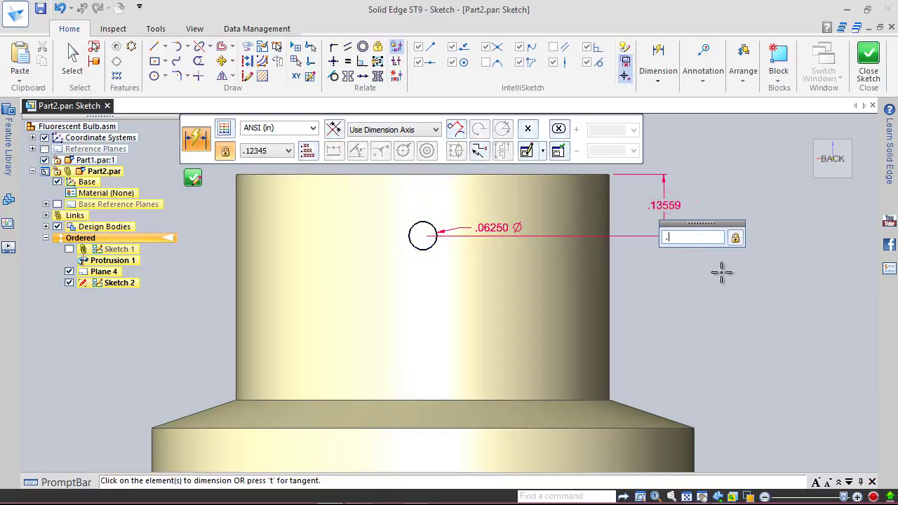
key("Return")
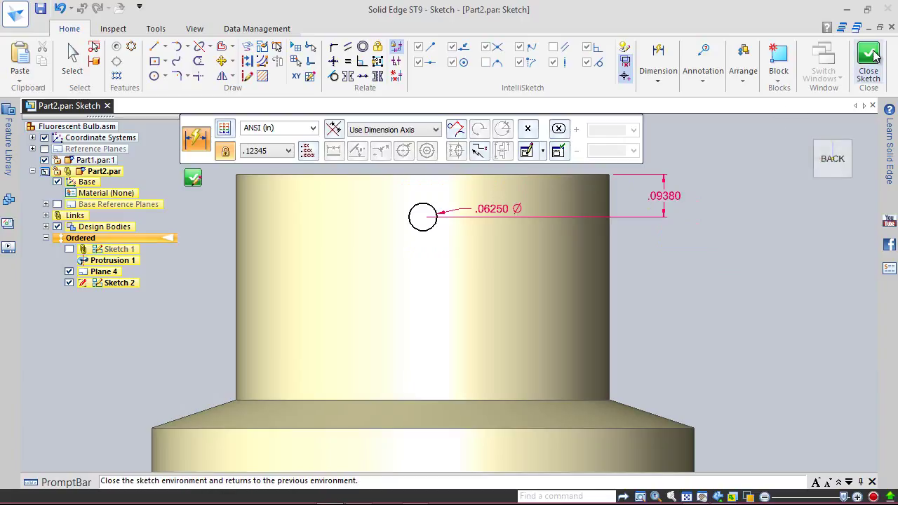
left_click(512, 286)
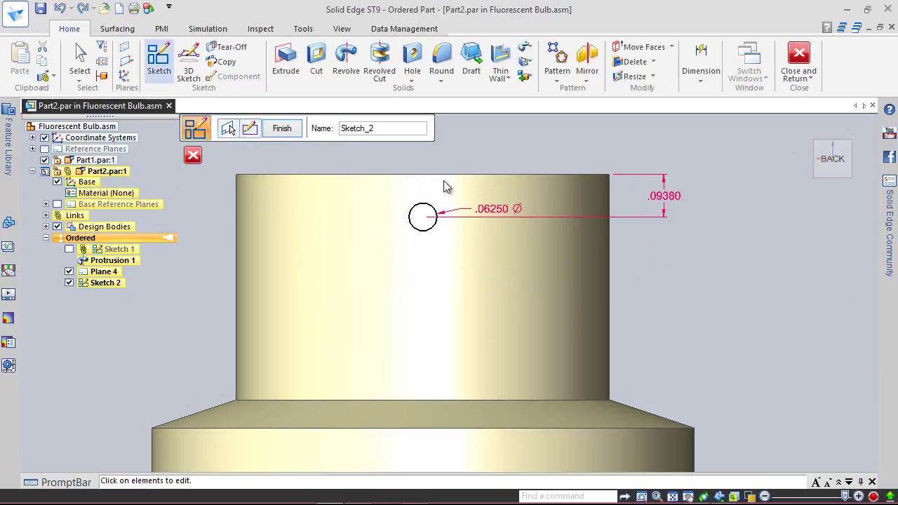
left_click(281, 129)
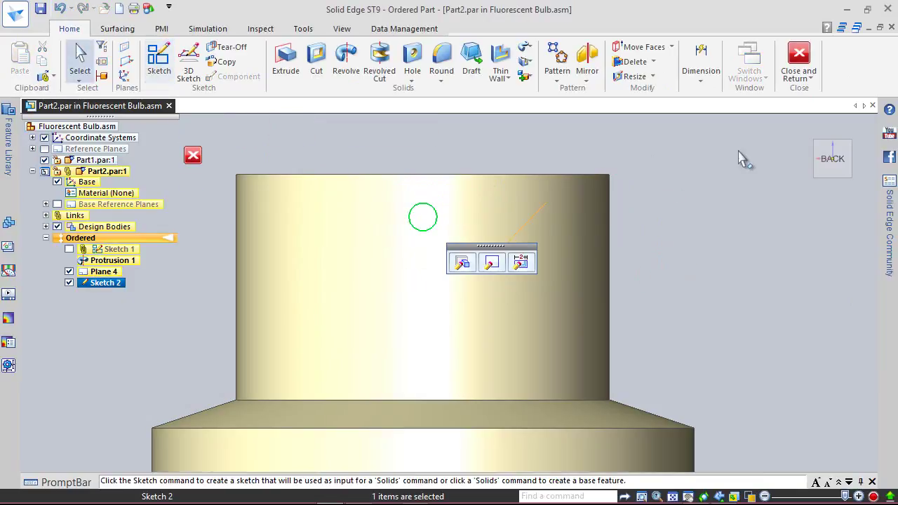
Add a new part body to Part2, keeping the default body names.
left_click(820, 153)
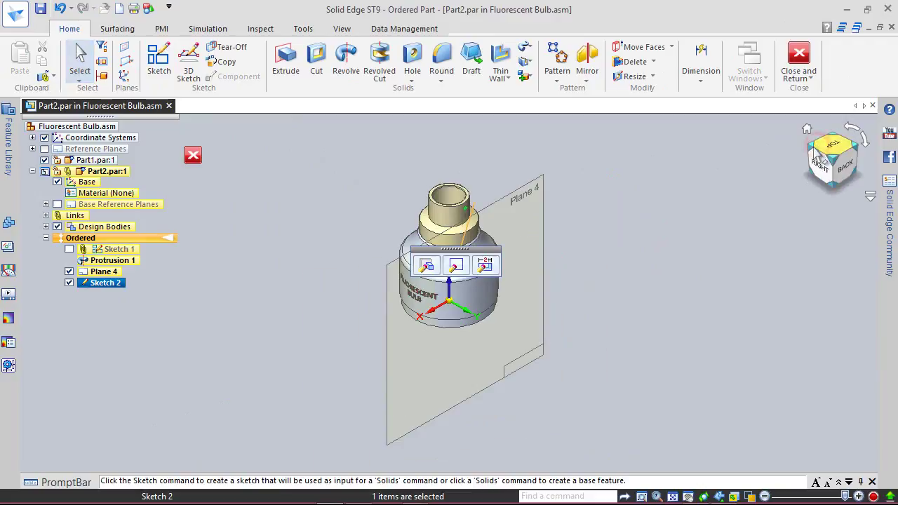
scroll(477, 194, "up", 4)
left_click(272, 92)
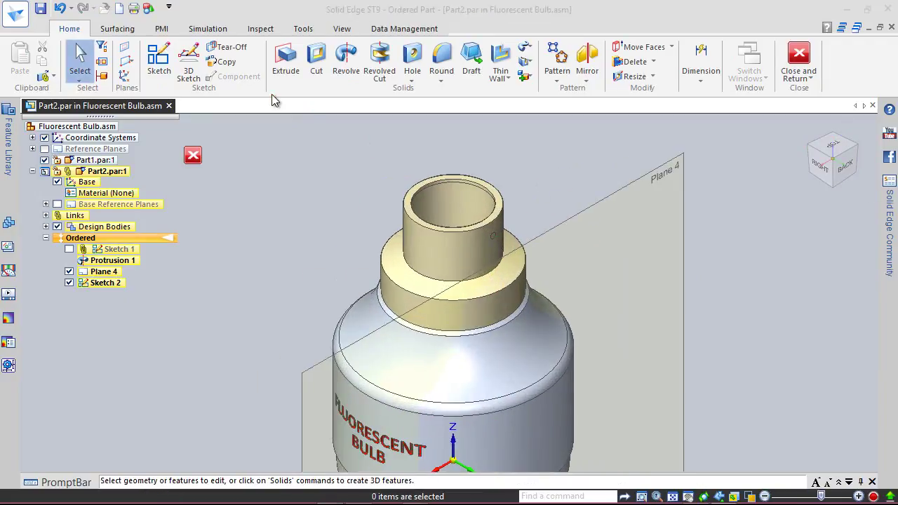
left_click(533, 80)
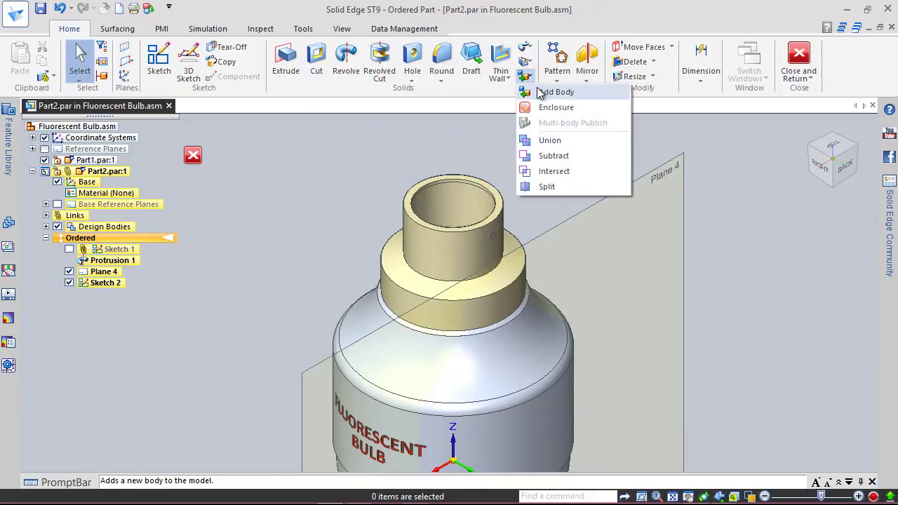
left_click(538, 90)
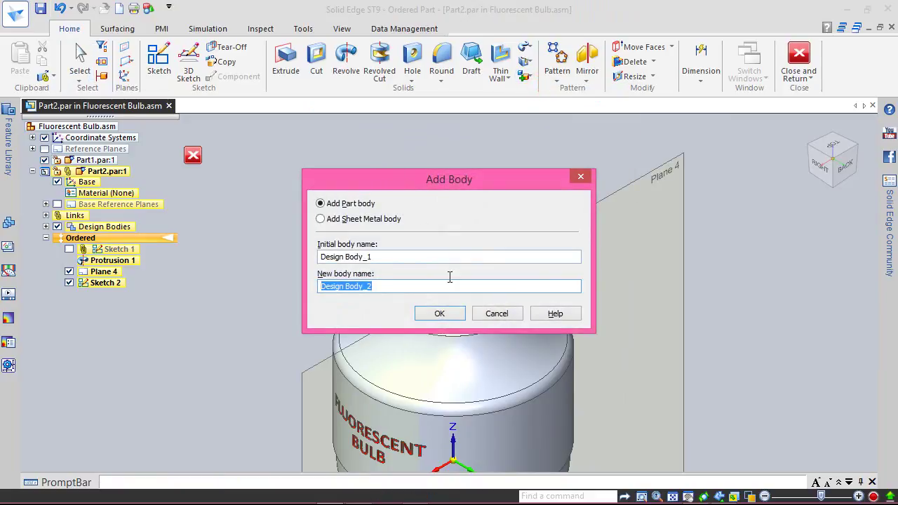
left_click(456, 316)
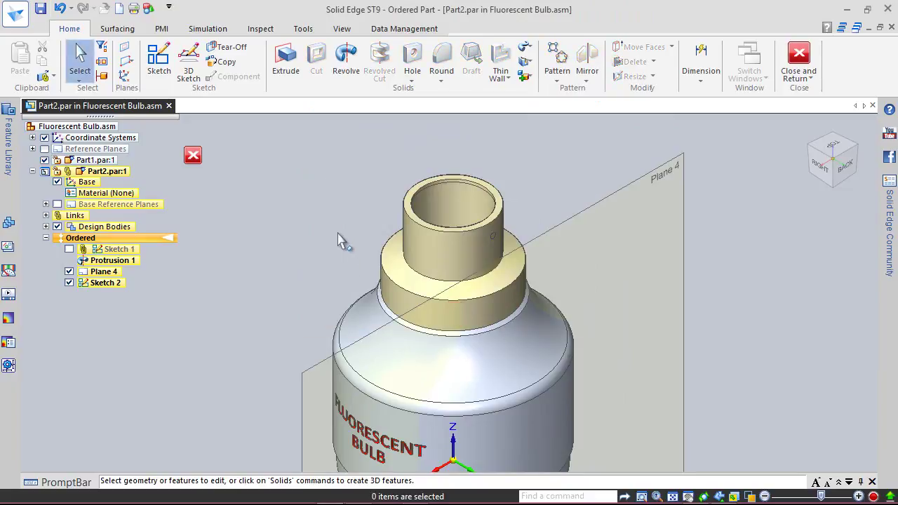
Extrude the small circle as the pin with a From/To extent, from Plane 4 to the collar's inner cylindrical face.
left_click(285, 59)
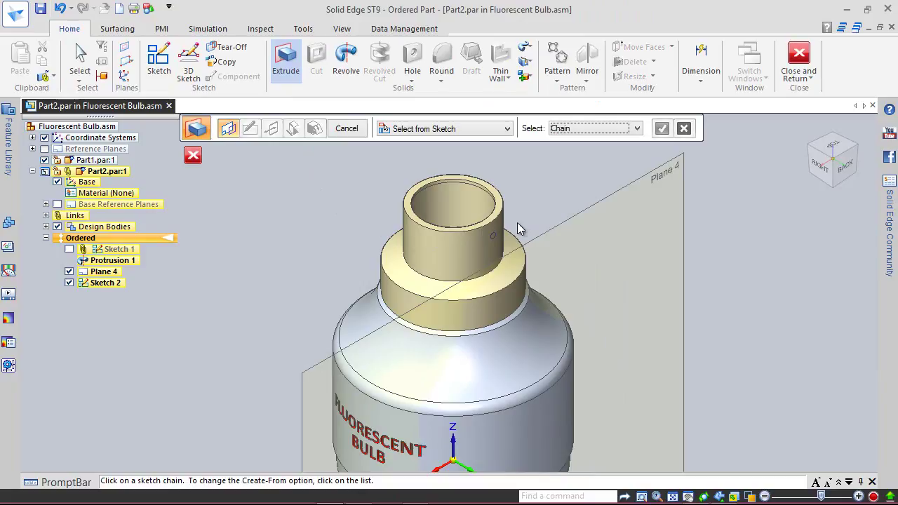
left_click(494, 235)
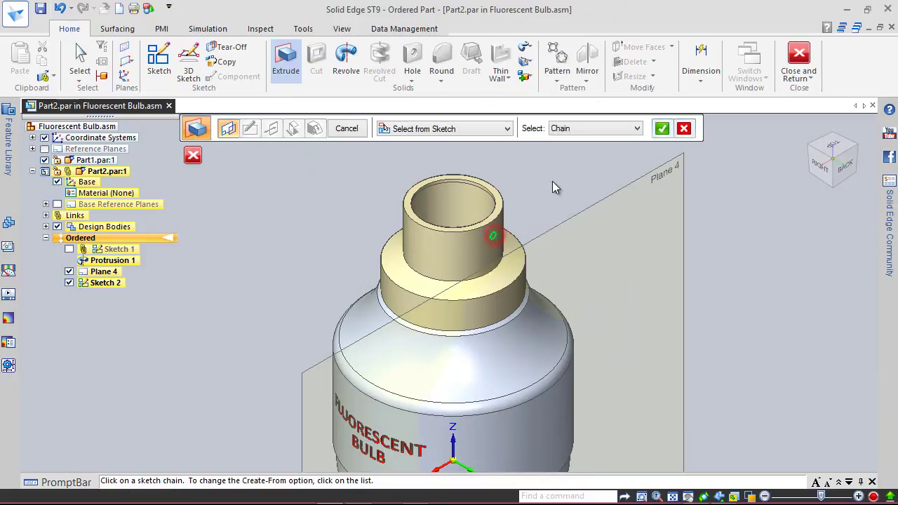
left_click(660, 128)
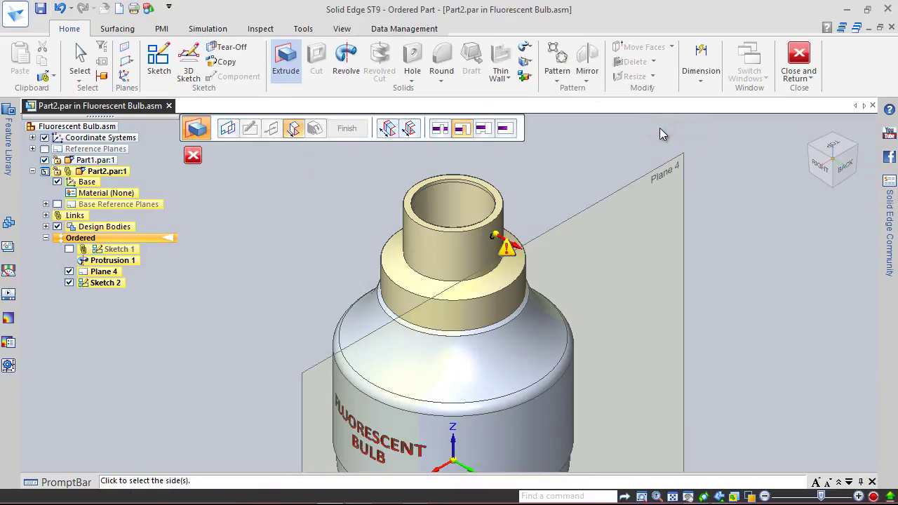
left_click(482, 131)
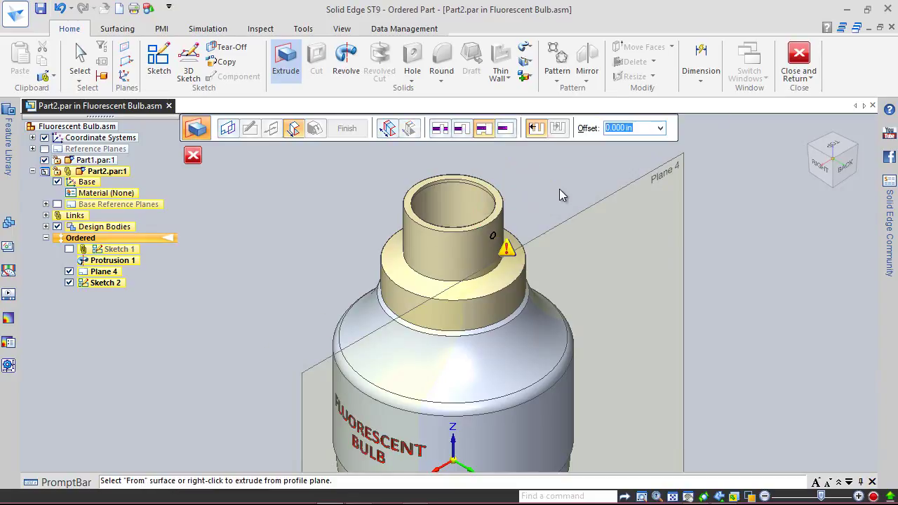
left_click(582, 223)
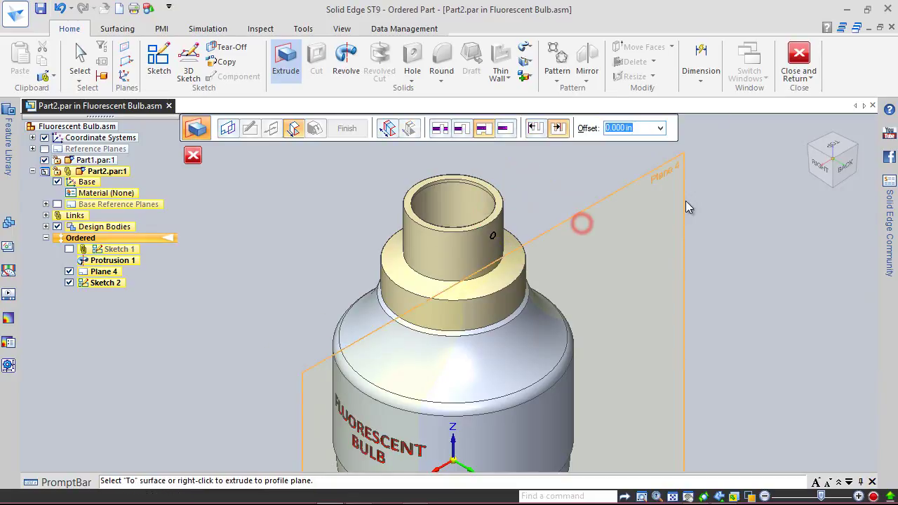
left_click(813, 151)
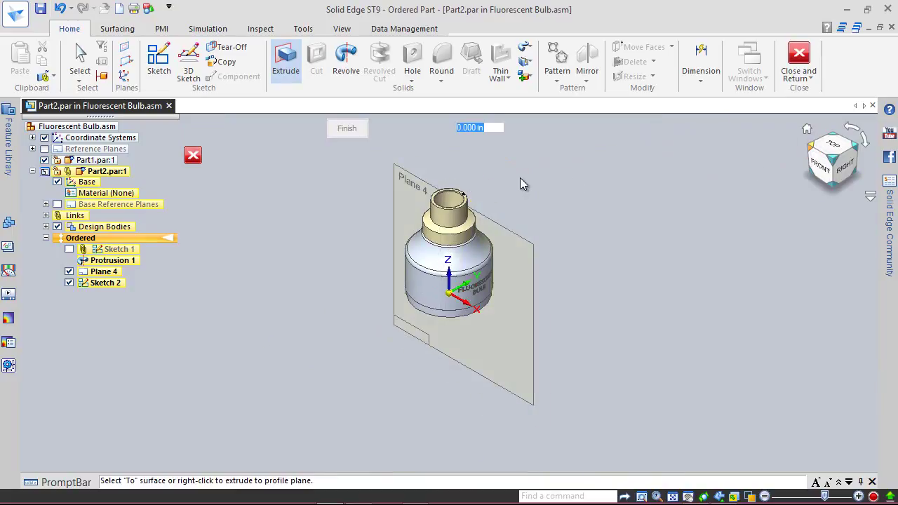
scroll(372, 217, "up", 2)
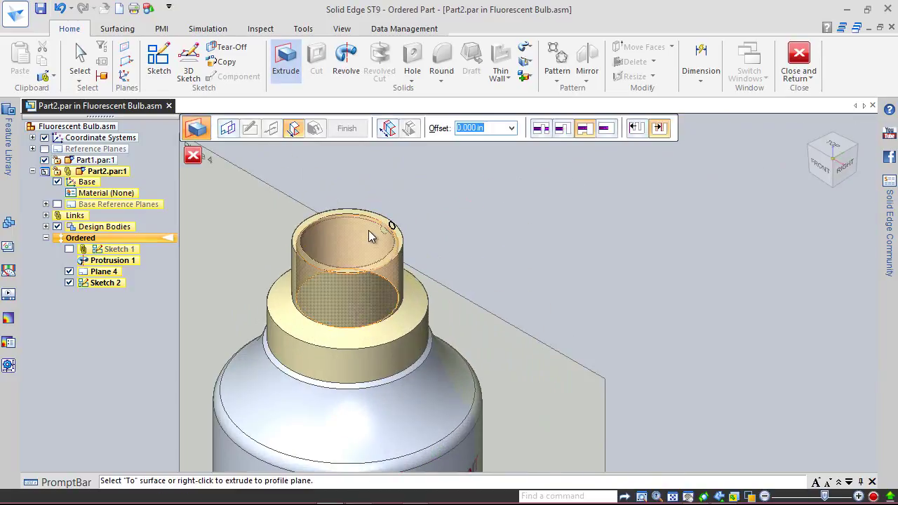
left_click(391, 229)
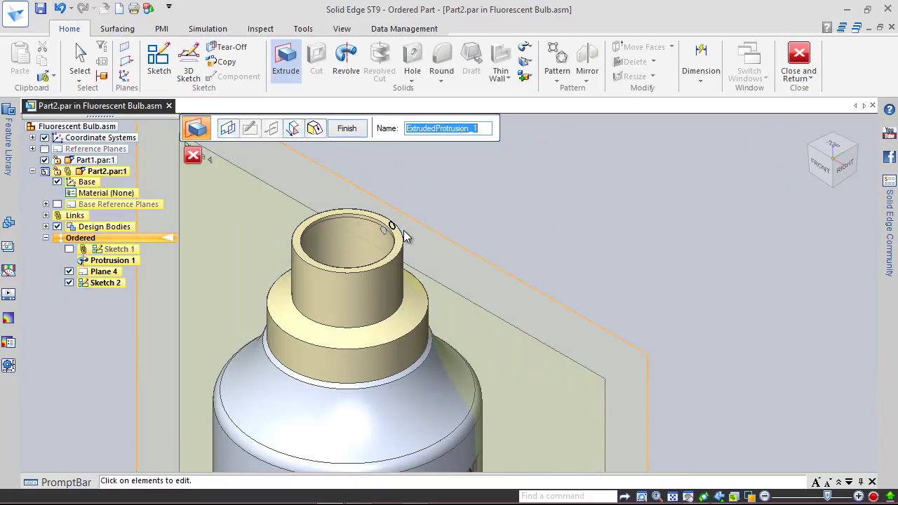
left_click(347, 128)
left_click(348, 129)
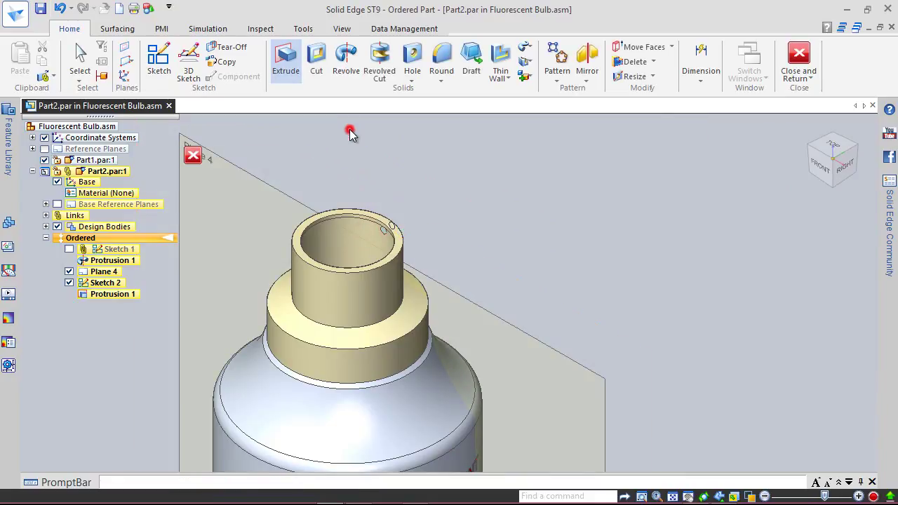
Hide Plane 4 in Part2.
left_click(45, 205)
left_click(46, 205)
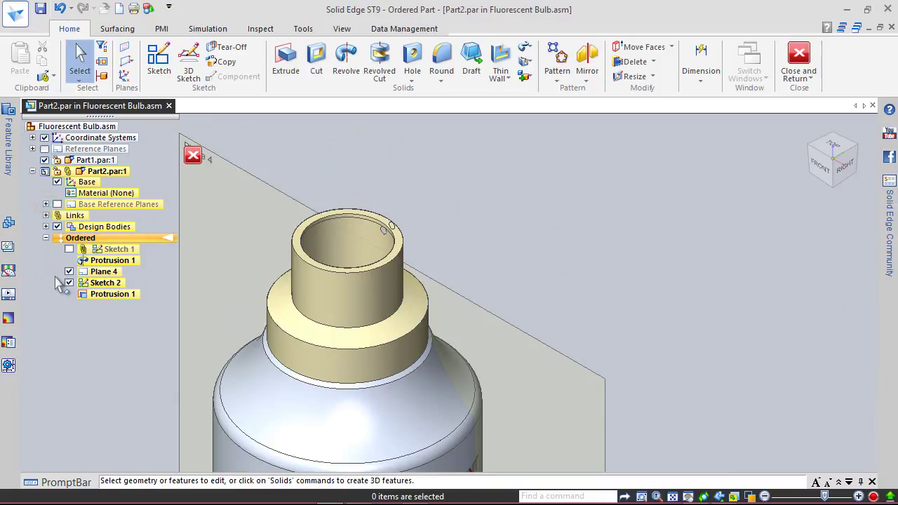
left_click(69, 272)
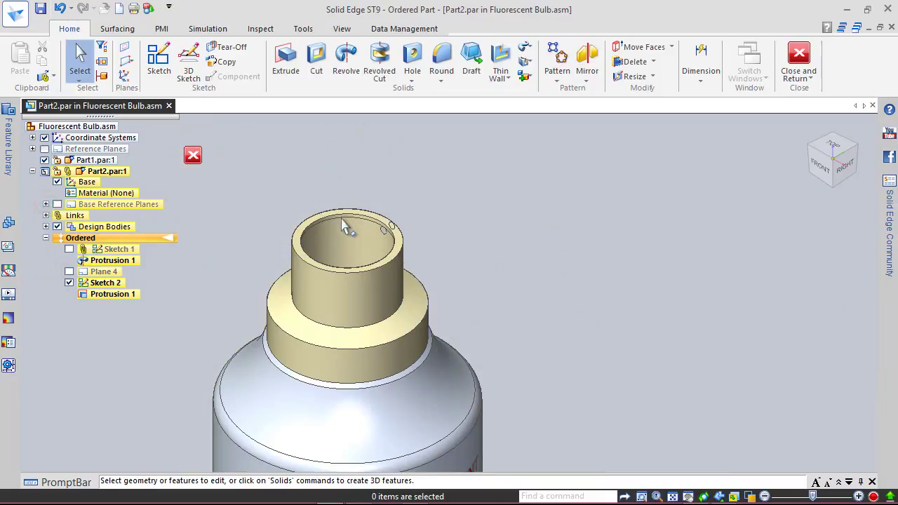
Examine the collar and pin as separate bodies by toggling the visibility of Design Body_1 and Design Body_2.
scroll(399, 237, "up", 5)
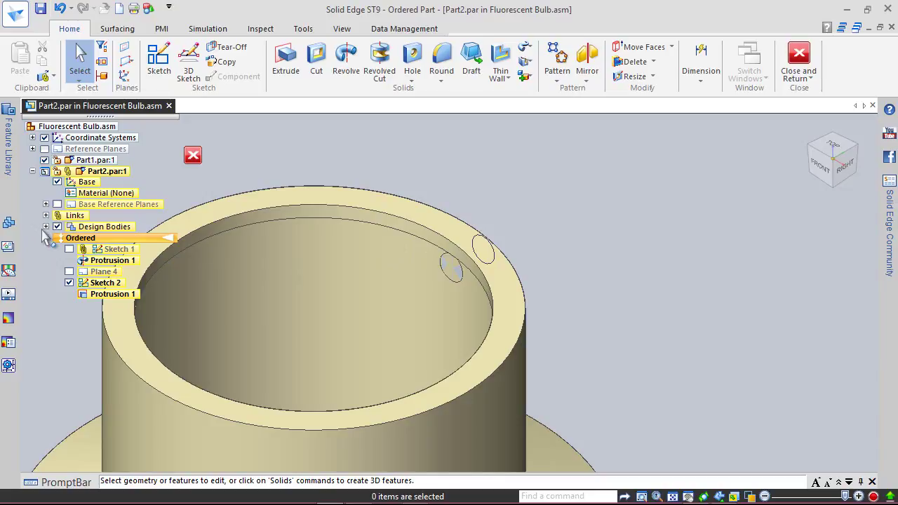
left_click(45, 227)
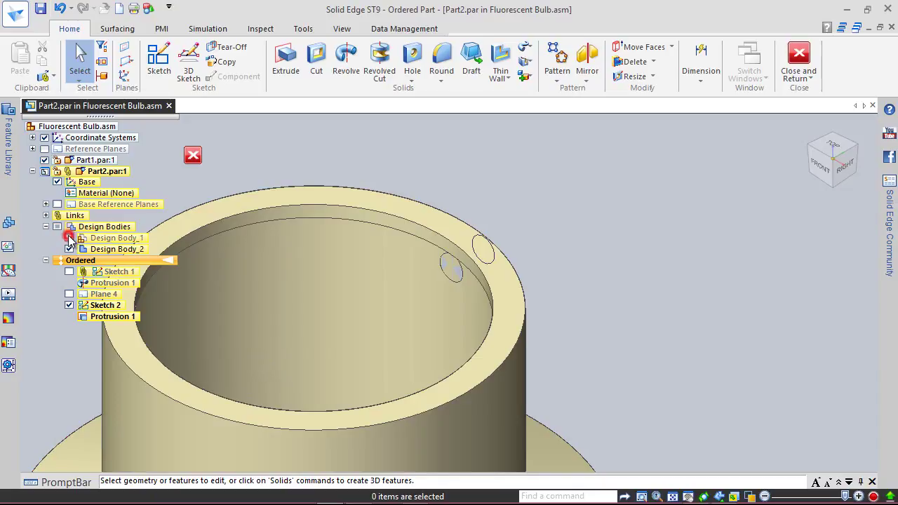
left_click(68, 238)
left_click(69, 237)
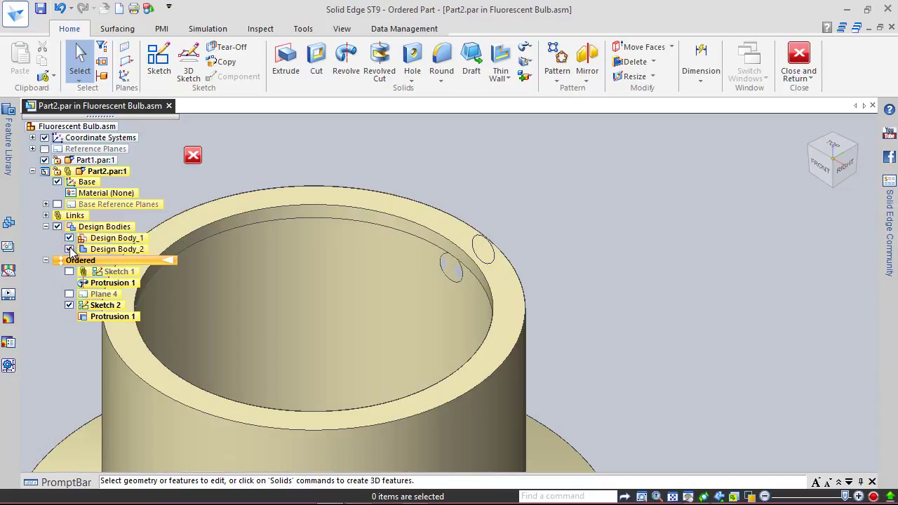
left_click(69, 249)
left_click(68, 250)
Hide Sketch 2 and save Part2.
left_click(68, 305)
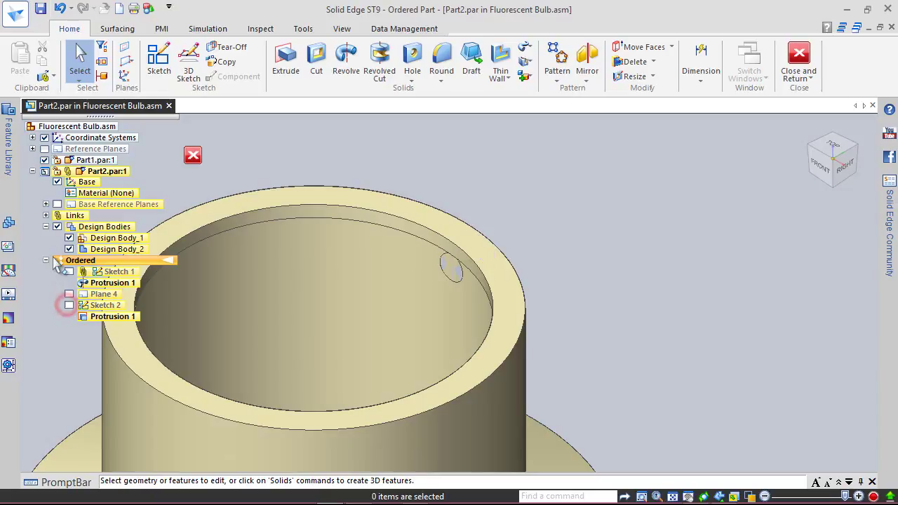
left_click(45, 227)
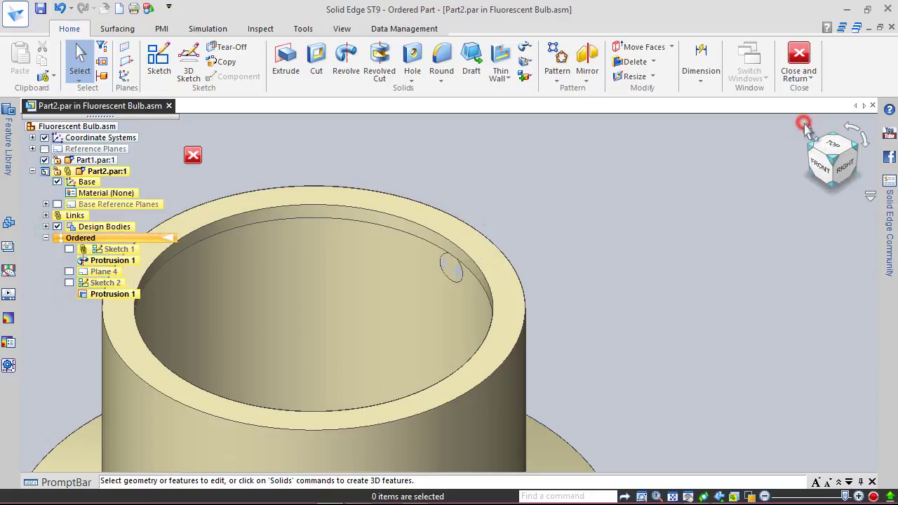
left_click(840, 167)
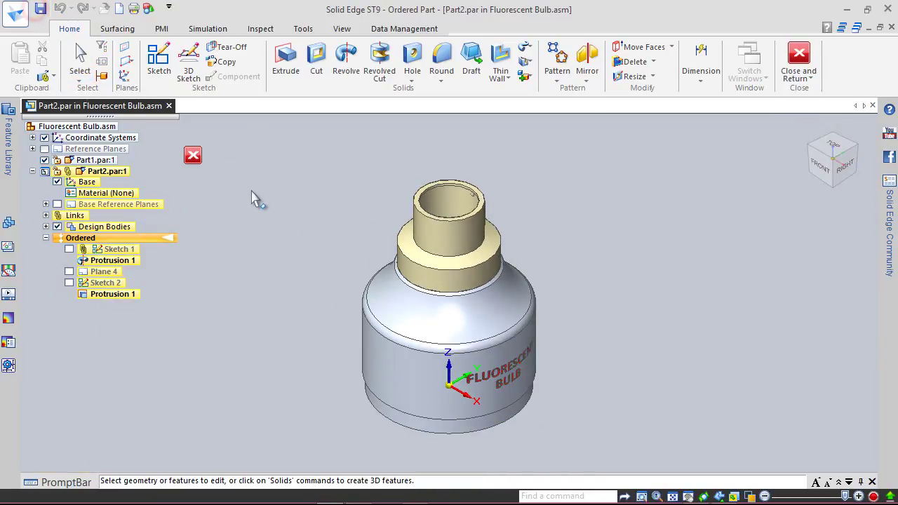
left_click(351, 225)
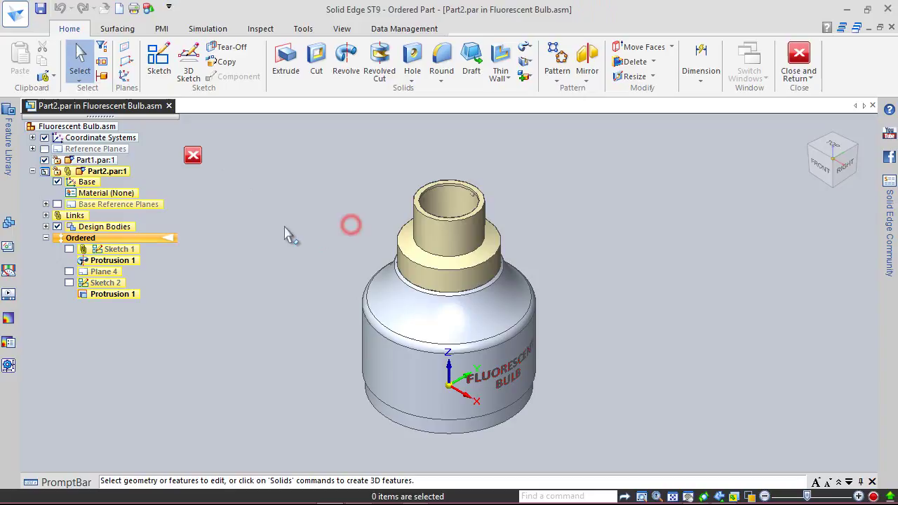
Show the Front (xz) base reference plane of Part2.
left_click(46, 204)
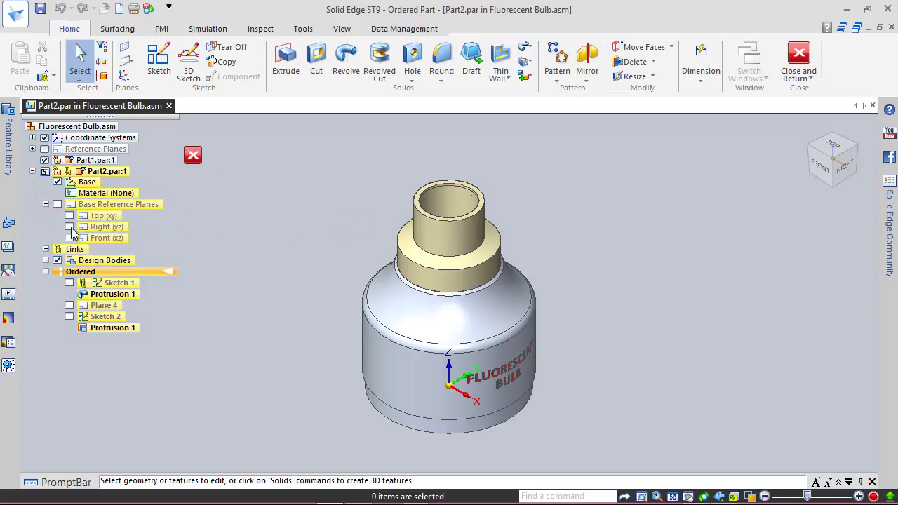
left_click(69, 227)
left_click(69, 227)
left_click(69, 238)
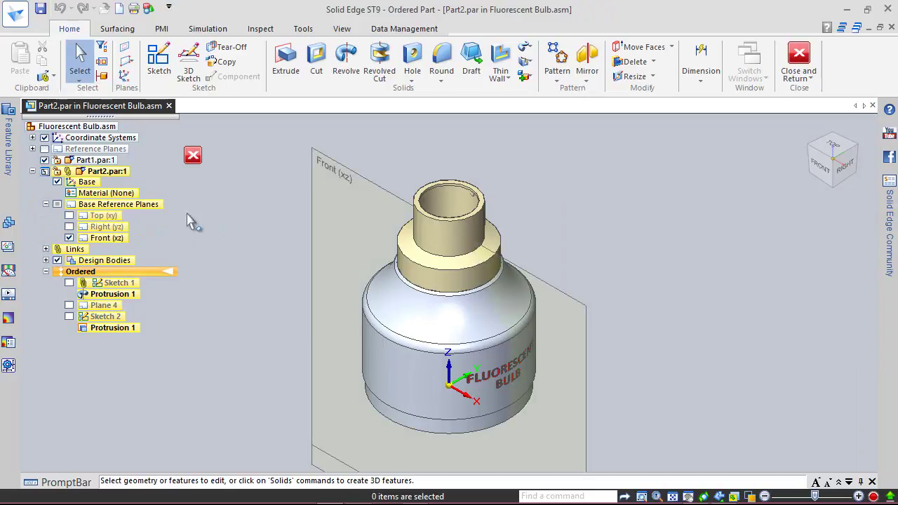
Mirror the pin body Design Body_2 about the Front (xz) plane with Mirror Copy Part.
left_click(587, 80)
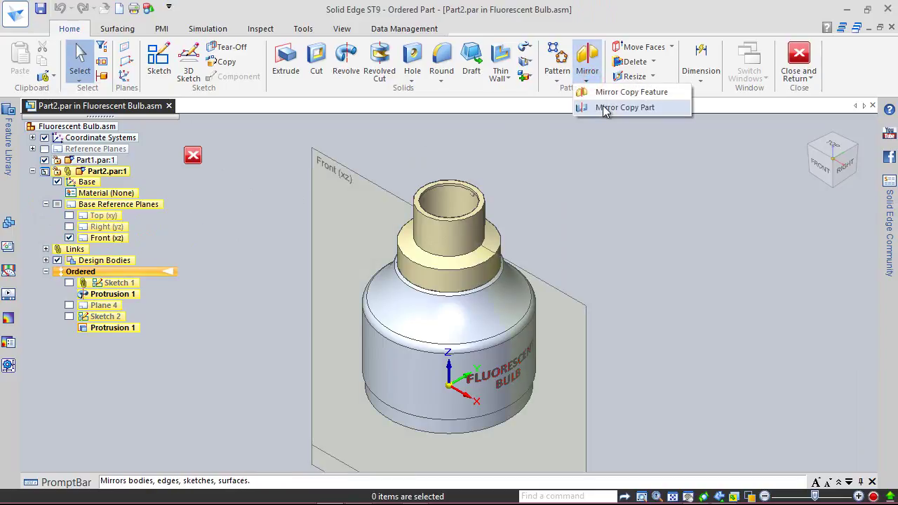
left_click(605, 108)
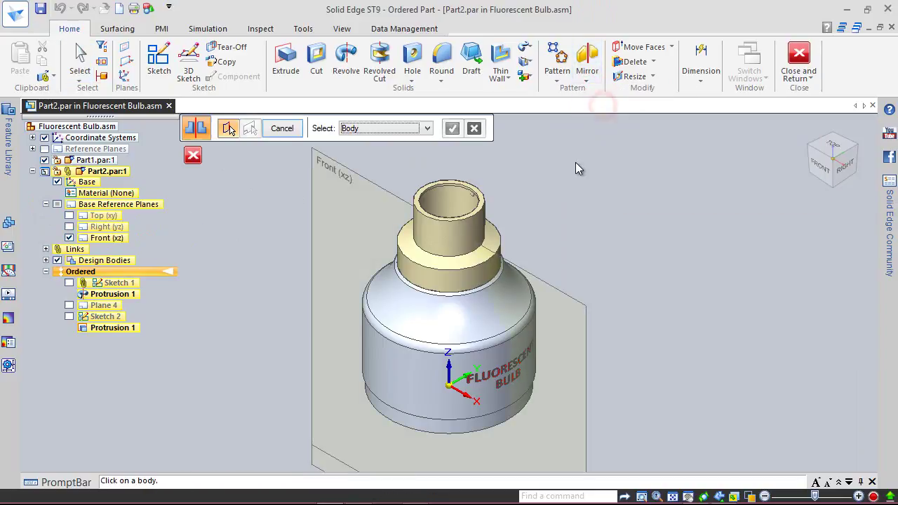
scroll(483, 177, "up", 5)
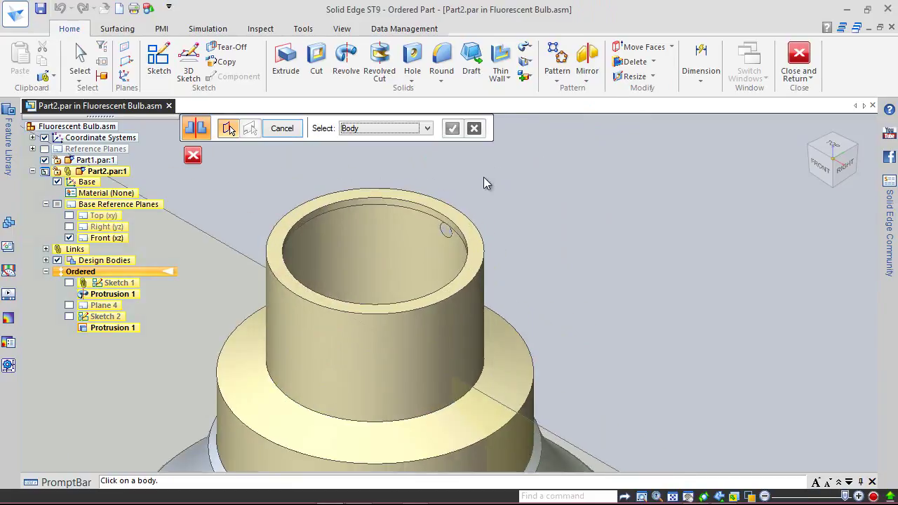
left_click(440, 250)
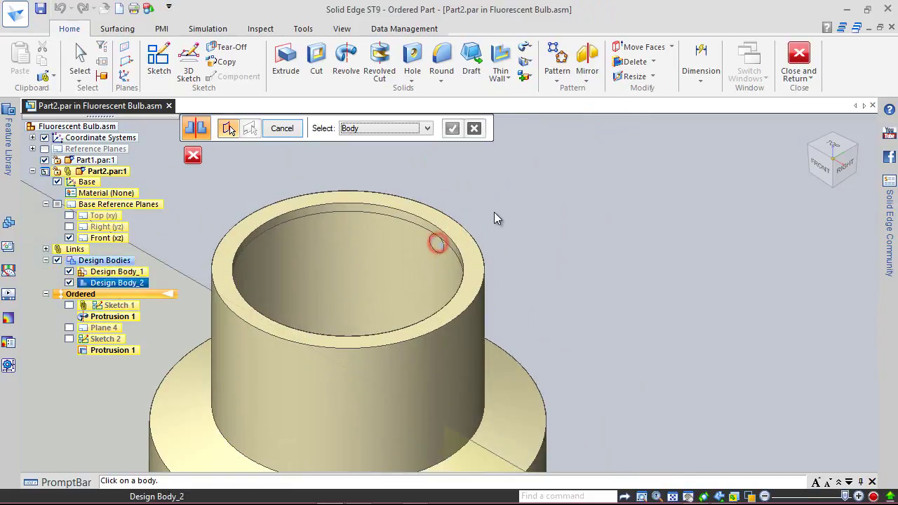
scroll(590, 226, "down", 4)
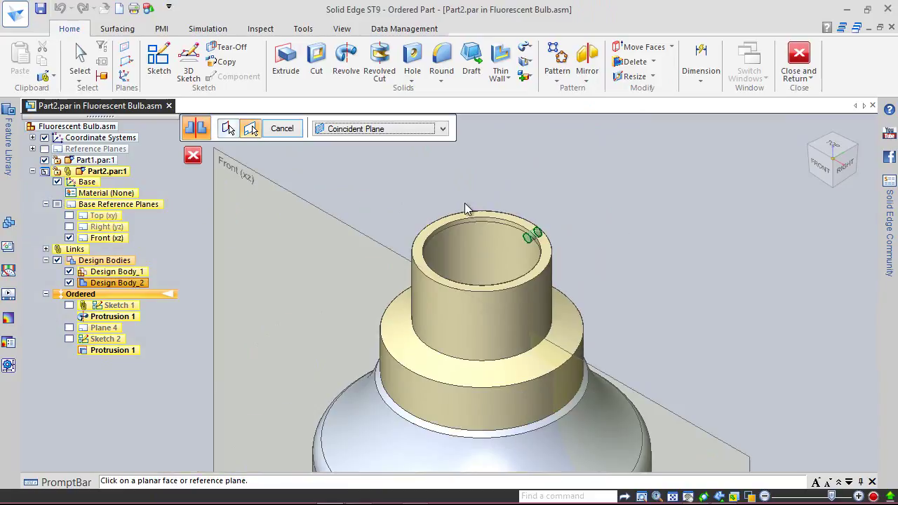
left_click(355, 229)
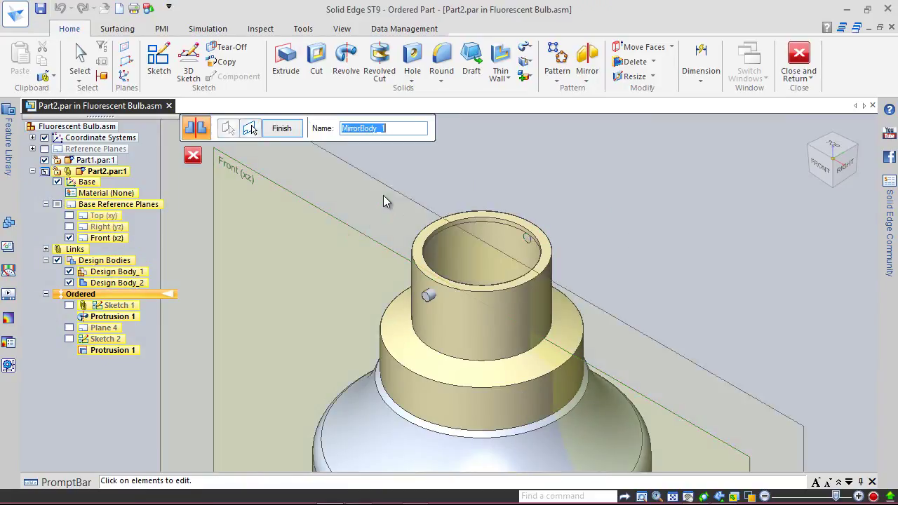
left_click(281, 128)
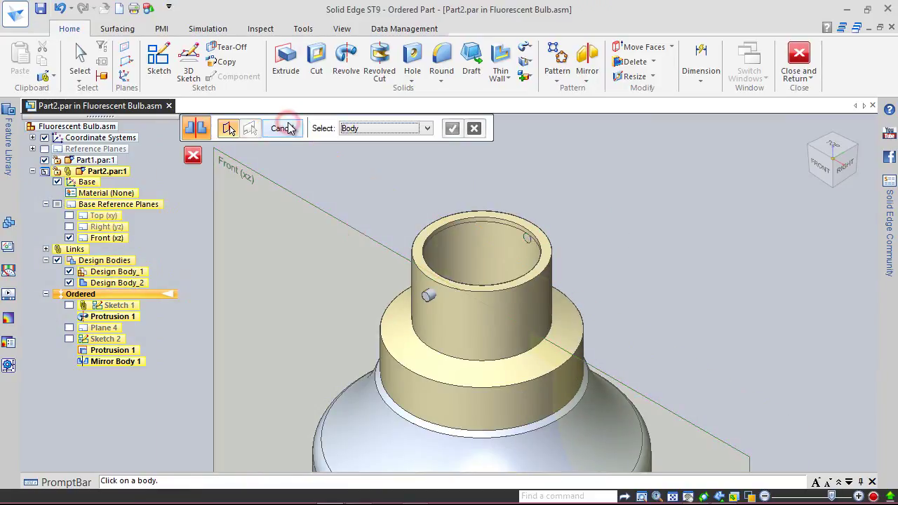
left_click(288, 130)
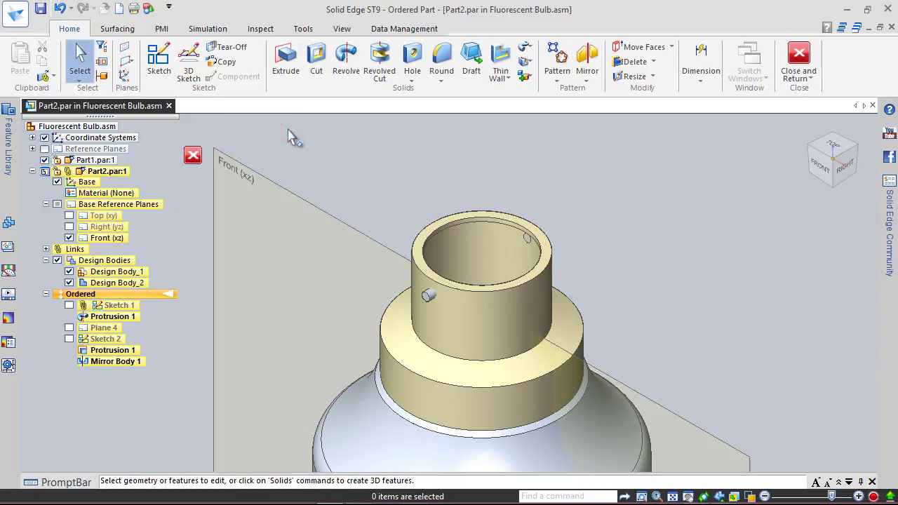
Save Part2 and hide its Front (xz) reference plane.
left_click(41, 7)
left_click(45, 204)
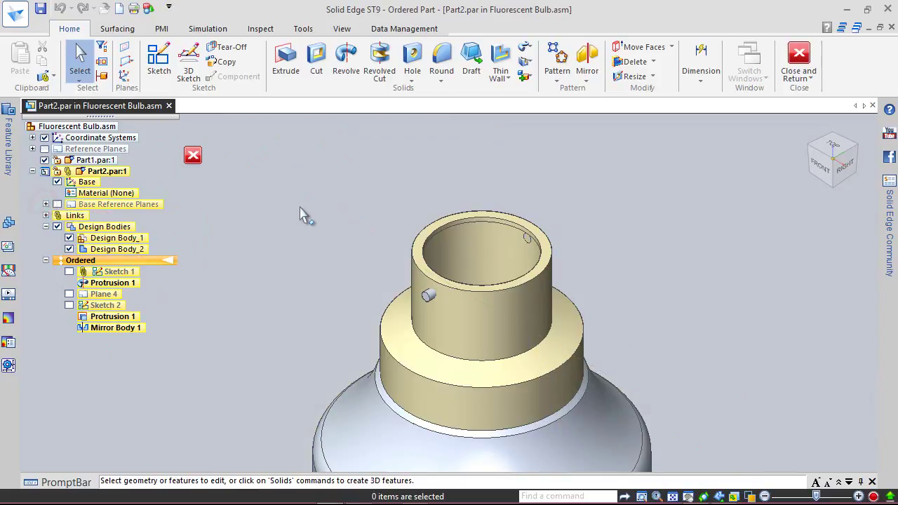
mouse_move(814, 138)
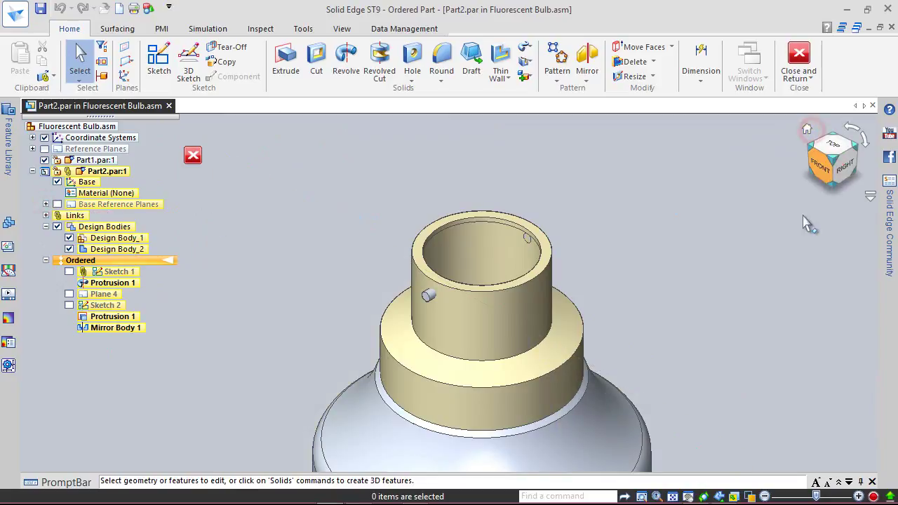
left_click(674, 496)
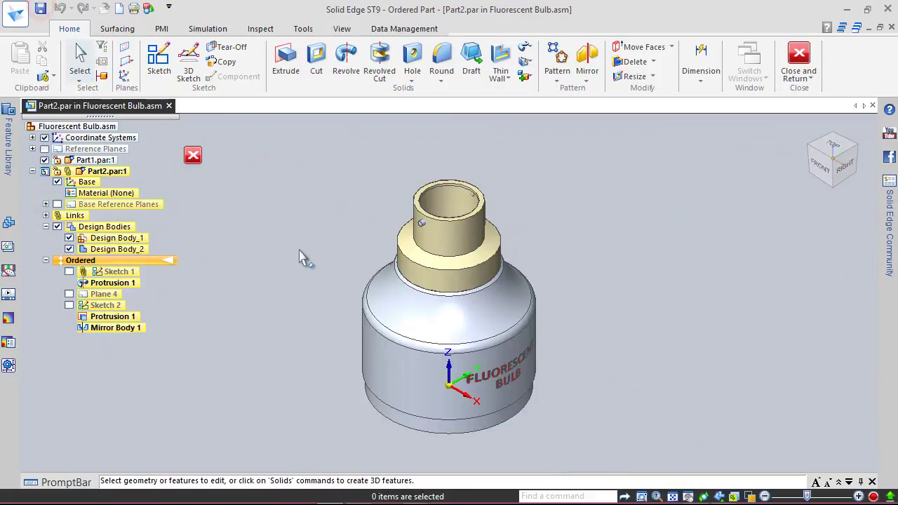
Close Part2, return to the Fluorescent Bulb assembly and save it.
left_click(800, 55)
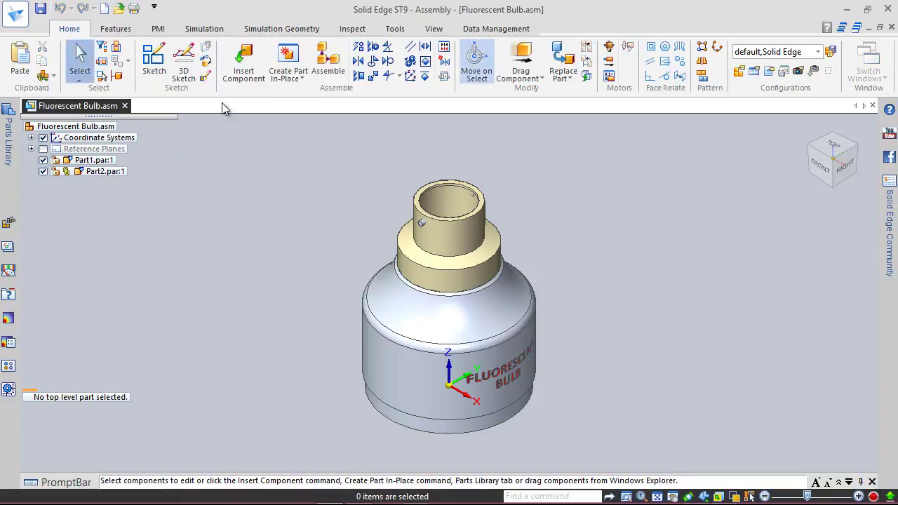
left_click(41, 9)
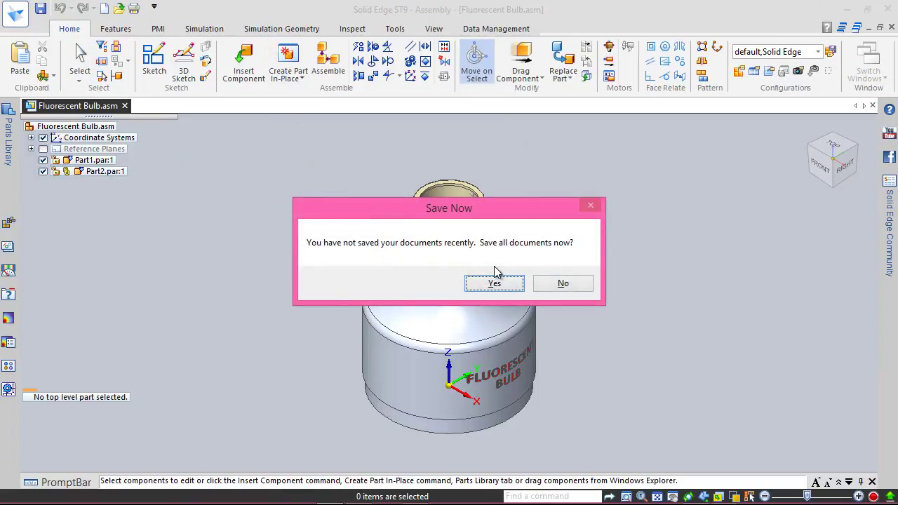
Save all documents and set up a grounded in-place part at the assembly origin with the ansi inch part.par template.
left_click(511, 284)
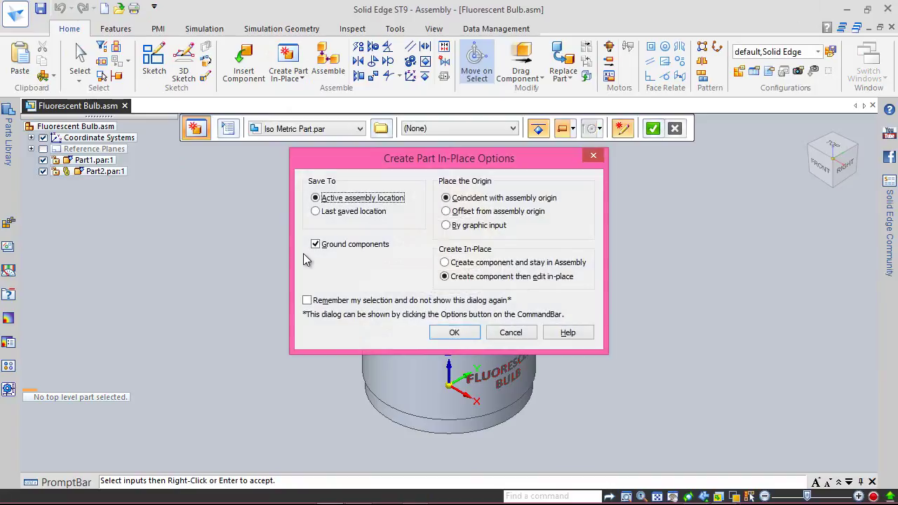
left_click(454, 332)
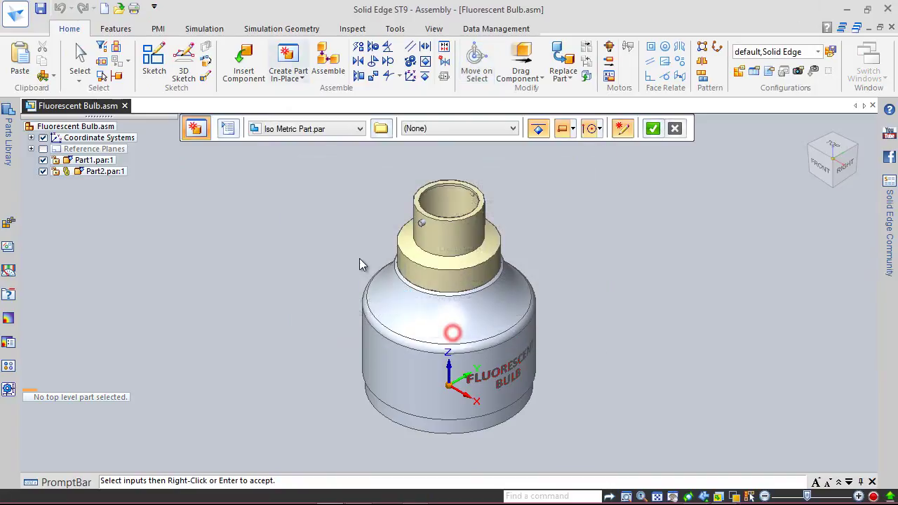
left_click(383, 128)
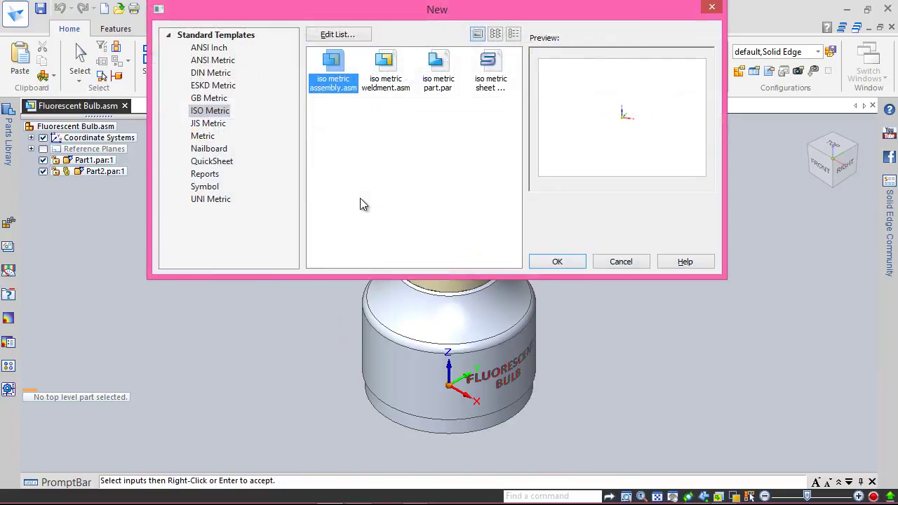
left_click(211, 48)
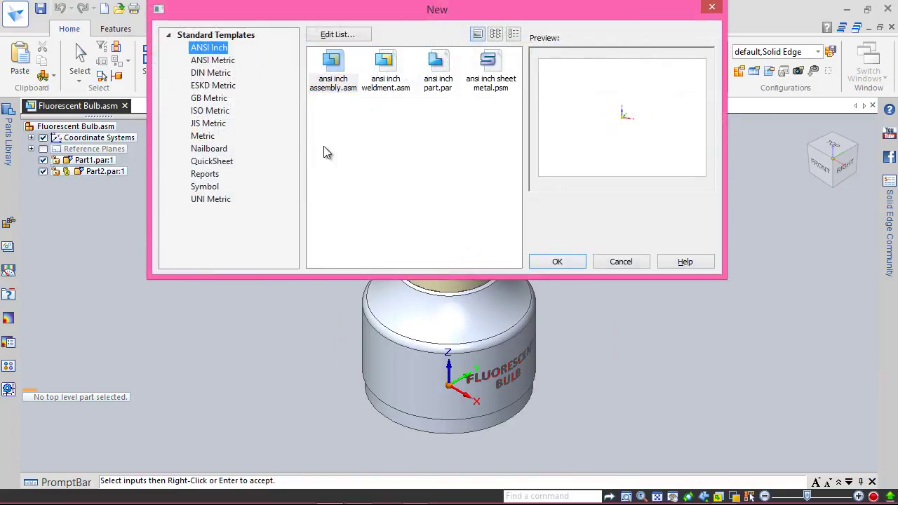
left_click(440, 74)
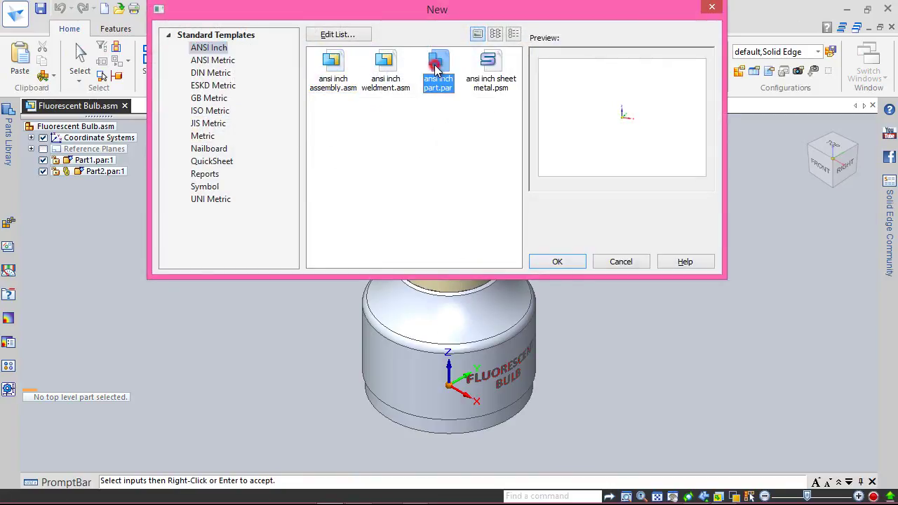
left_click(573, 261)
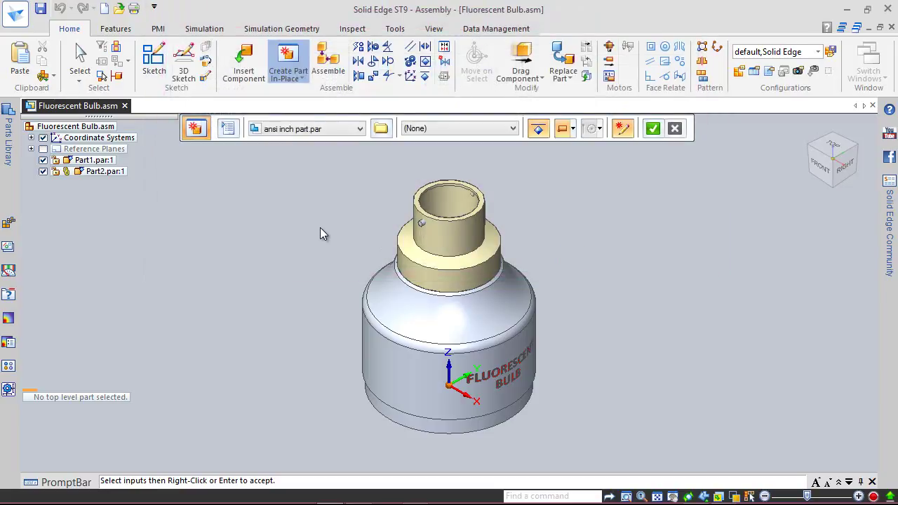
Create the new in-place part as Part3 in the Fluorescent Bulb folder and return to the assembly.
left_click(647, 131)
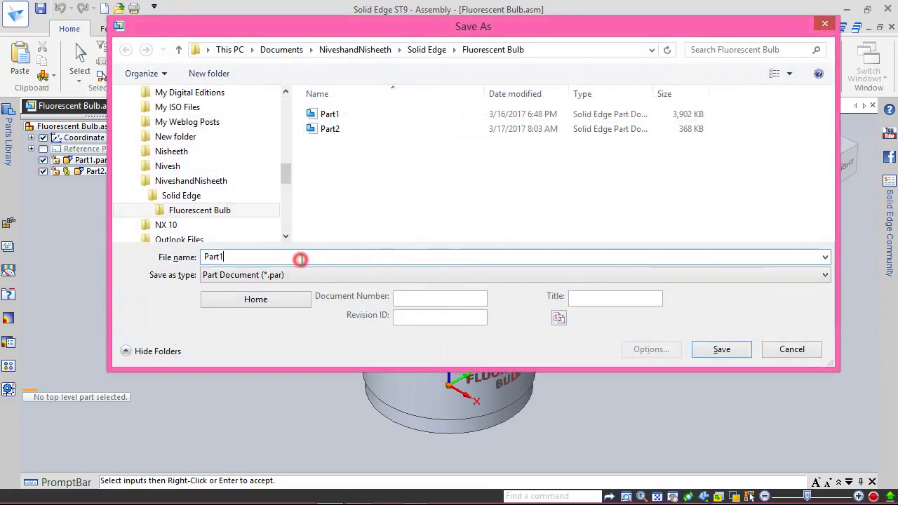
key("BackSpace")
type("3")
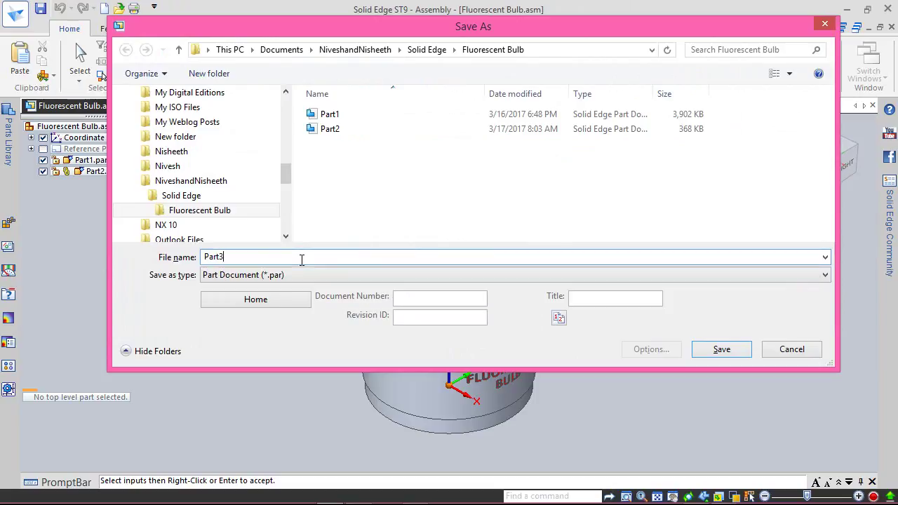
left_click(712, 349)
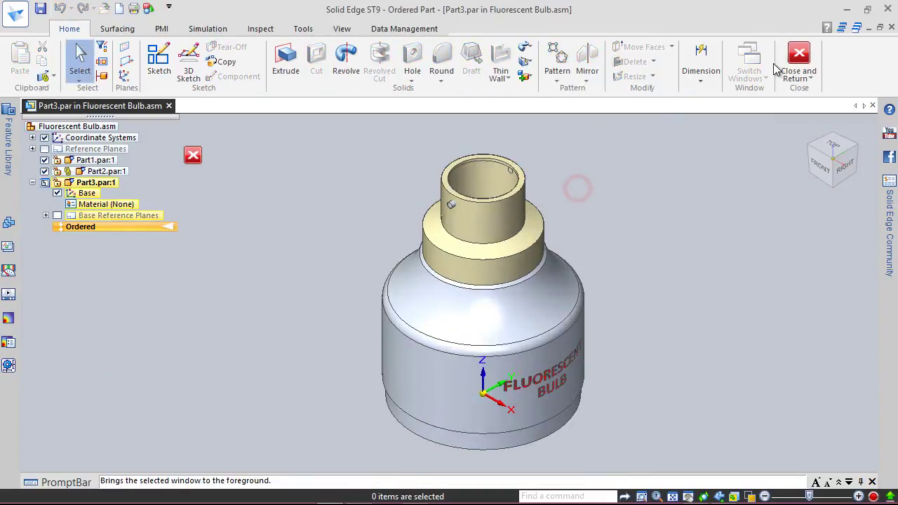
left_click(799, 56)
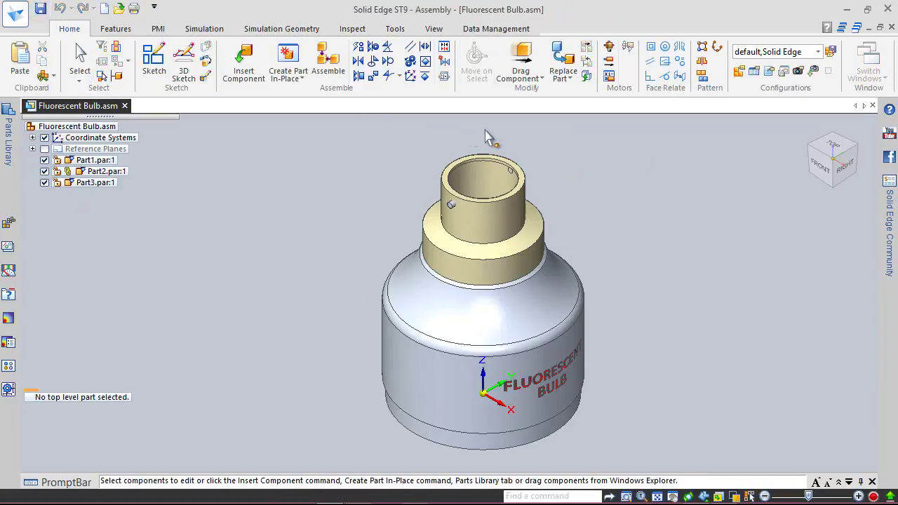
Edit Part2 in place and start a sketch on the flat top rim face of its collar.
scroll(527, 144, "up", 3)
scroll(528, 147, "up", 1)
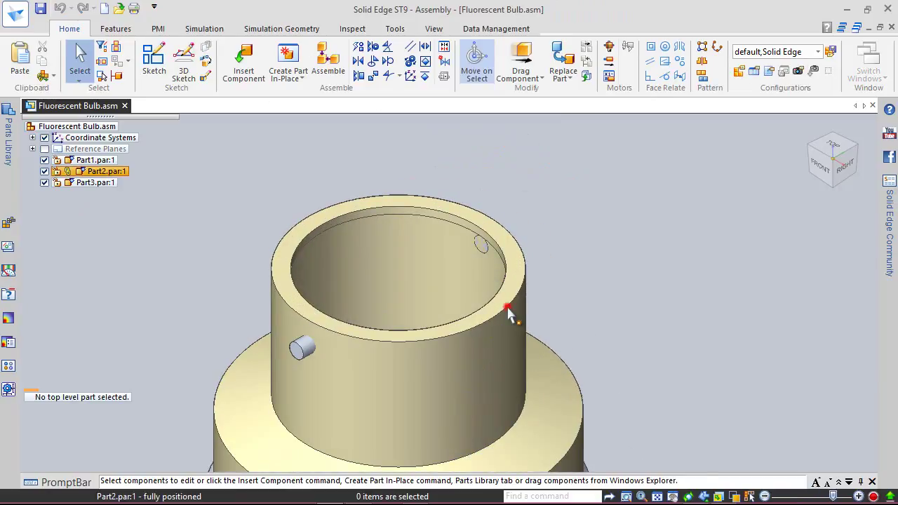
double_click(510, 312)
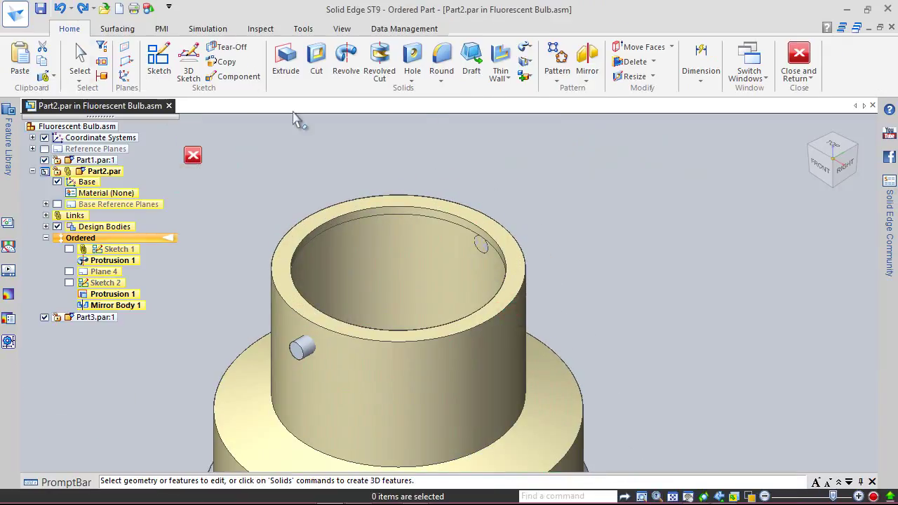
left_click(166, 62)
left_click(460, 215)
right_click(505, 190)
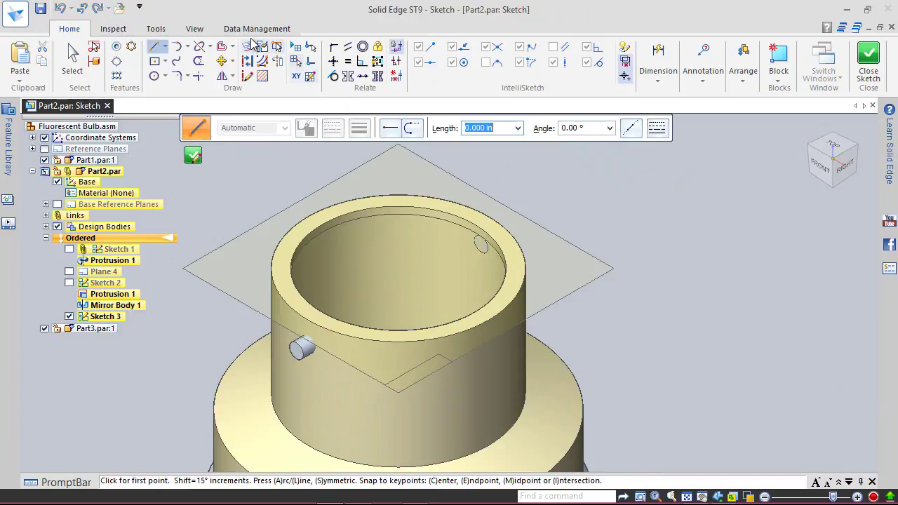
Project the collar's top rim into the sketch using Single Face selection, then finish the sketch and return to the assembly.
left_click(251, 52)
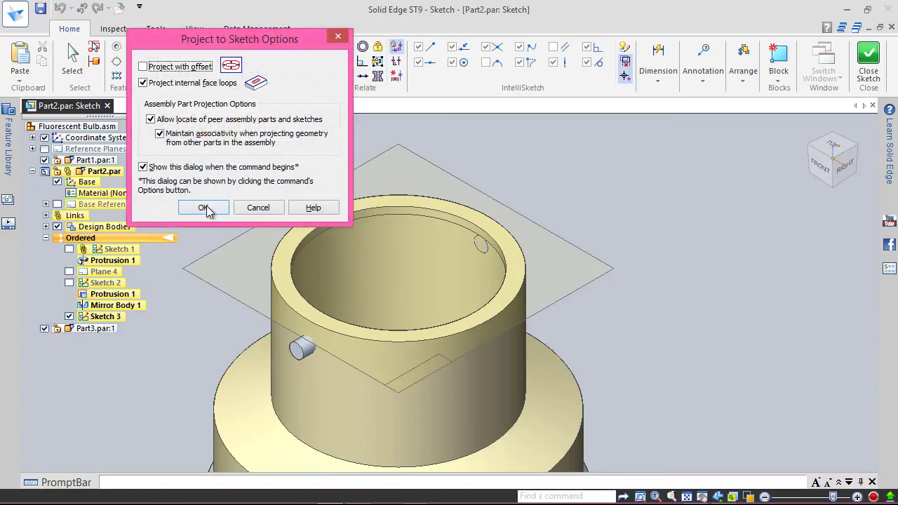
left_click(212, 206)
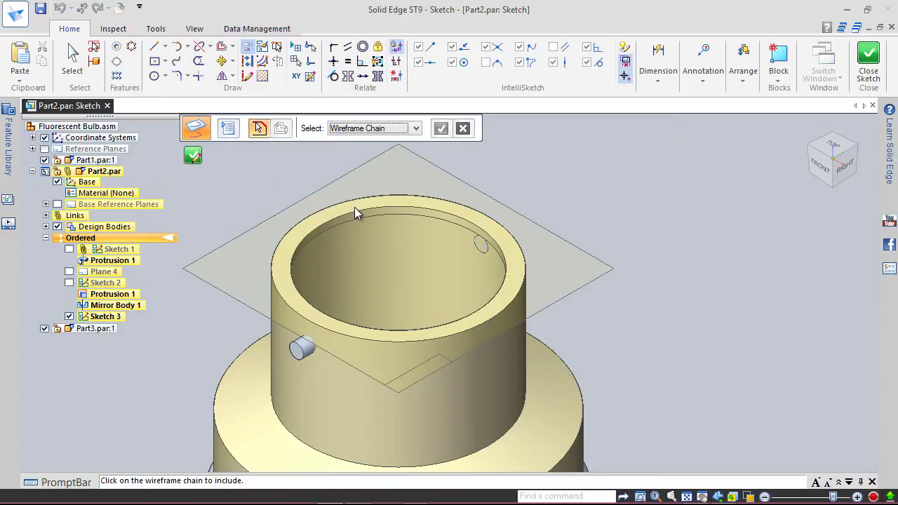
left_click(407, 128)
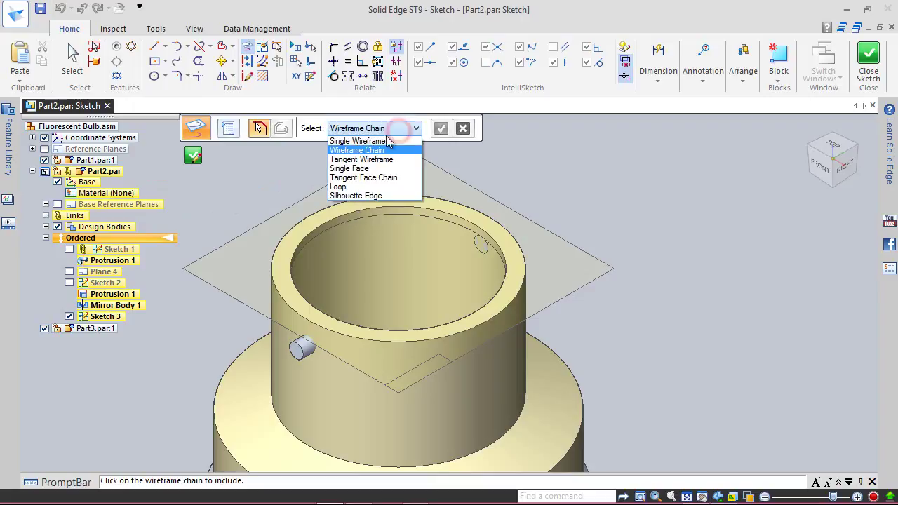
left_click(360, 174)
left_click(368, 203)
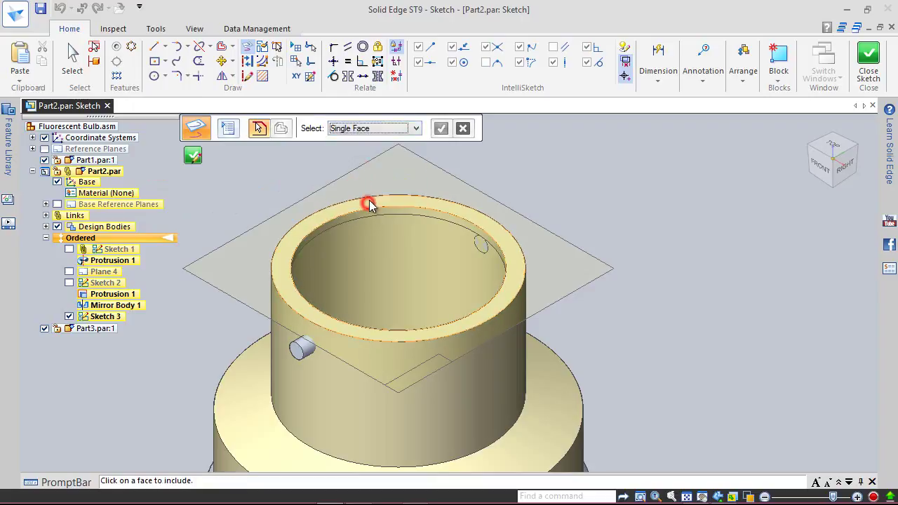
left_click(441, 129)
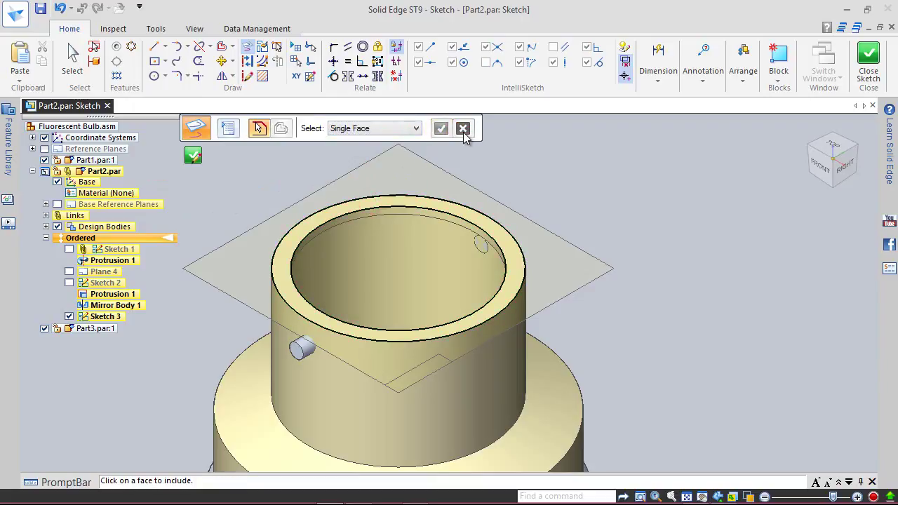
right_click(297, 169)
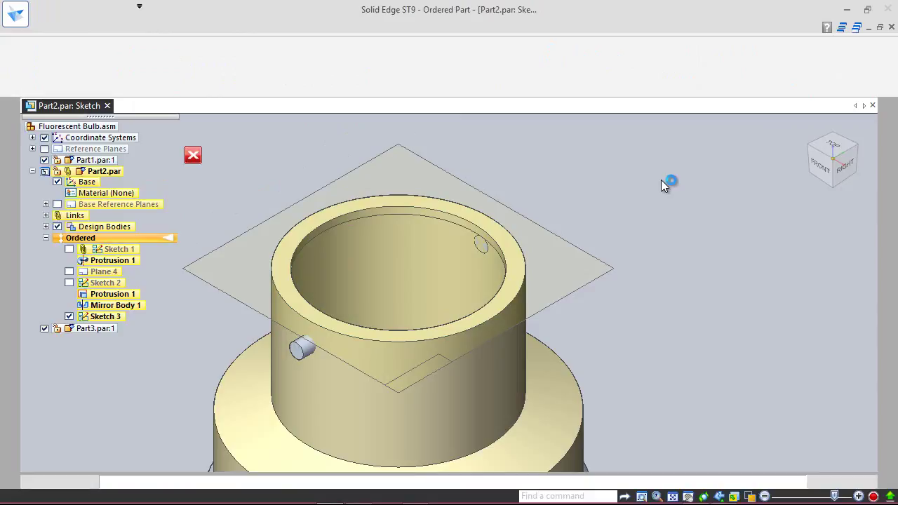
left_click(281, 128)
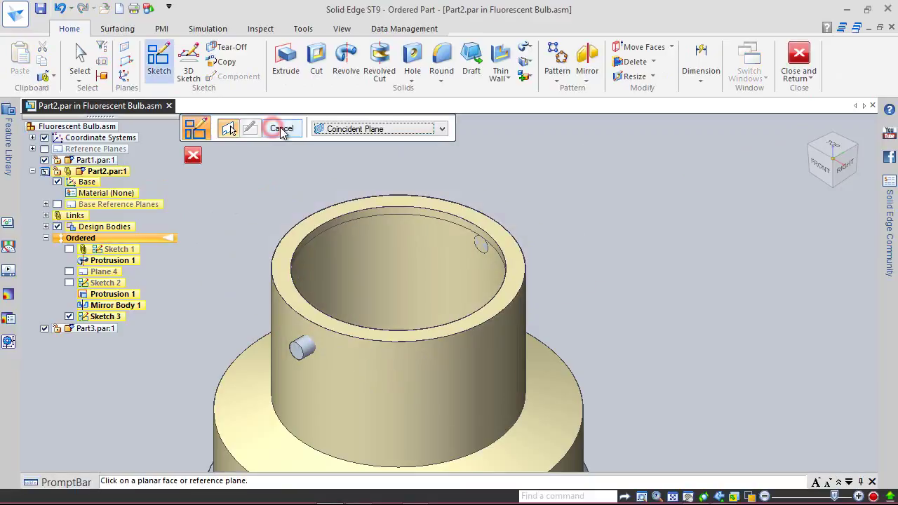
left_click(283, 131)
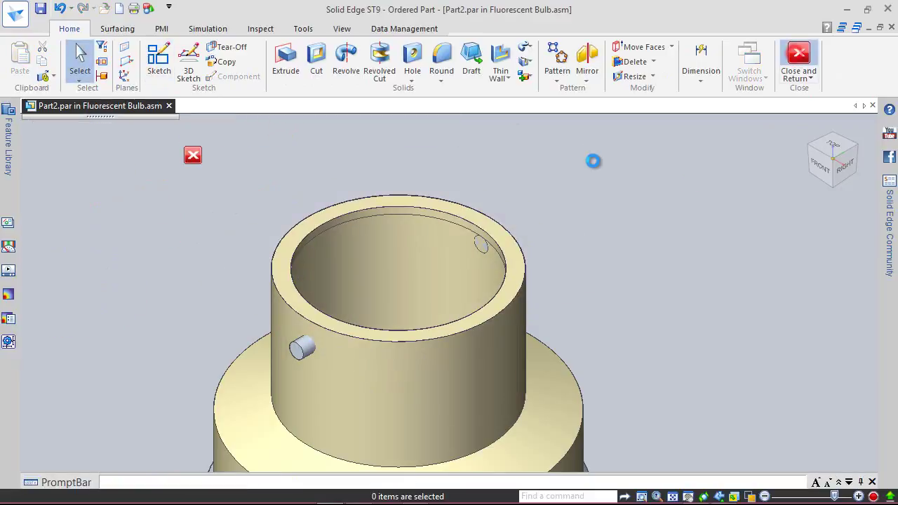
left_click(92, 185)
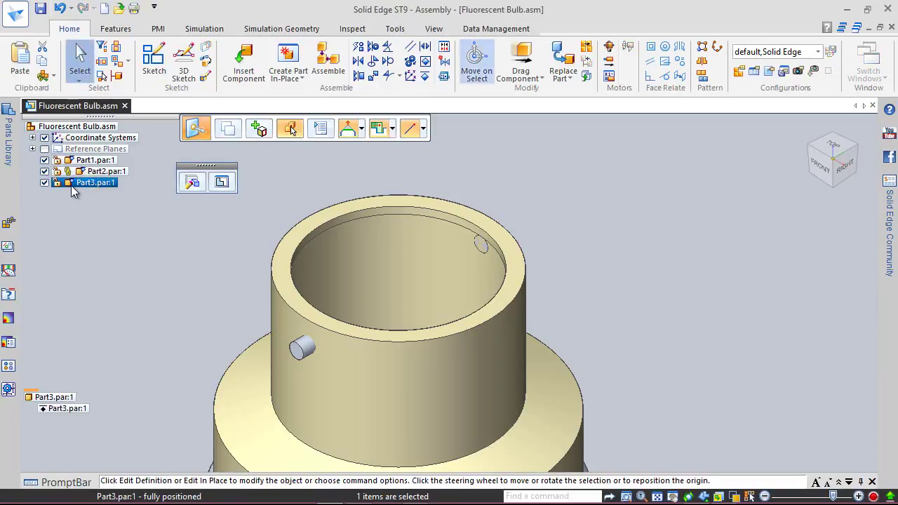
left_click(73, 184)
double_click(73, 184)
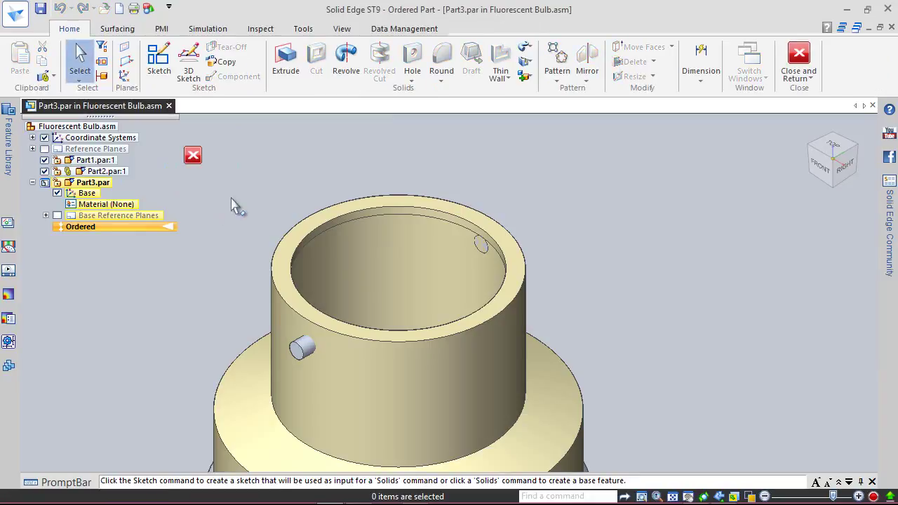
left_click(799, 55)
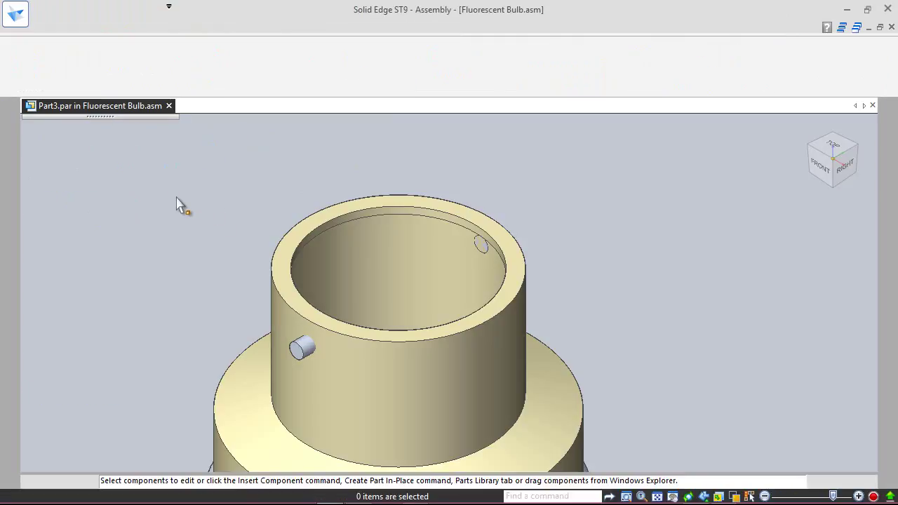
Save the assembly and copy Part2's rim sketch into Part3.par, keeping it linked to the file.
left_click(40, 10)
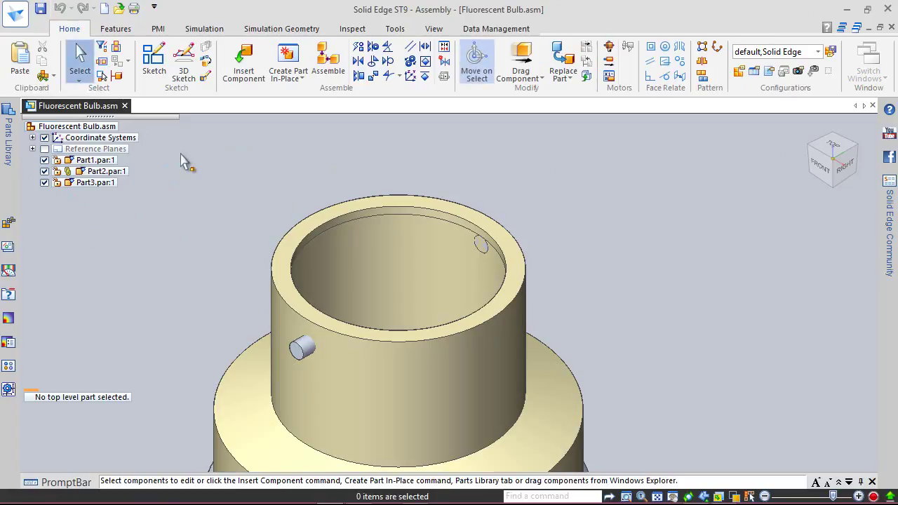
left_click(210, 62)
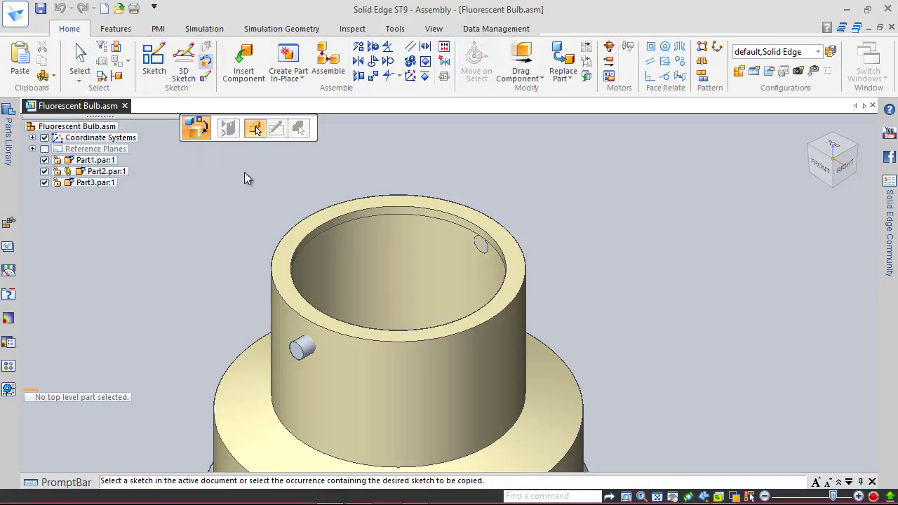
left_click(285, 277)
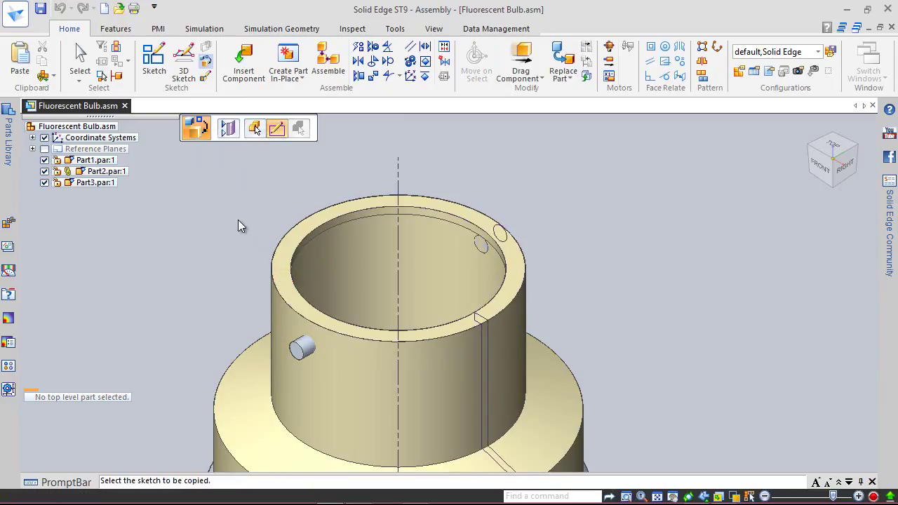
left_click(320, 228)
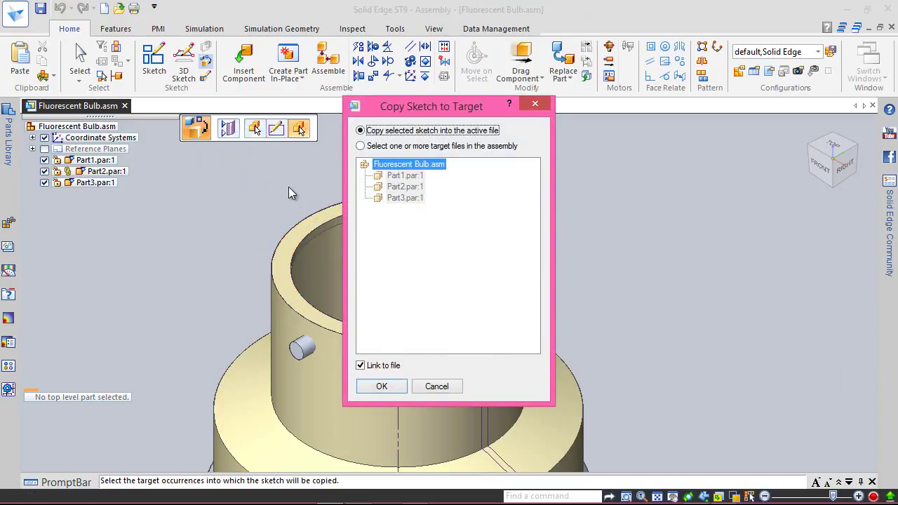
left_click(371, 147)
left_click(393, 199)
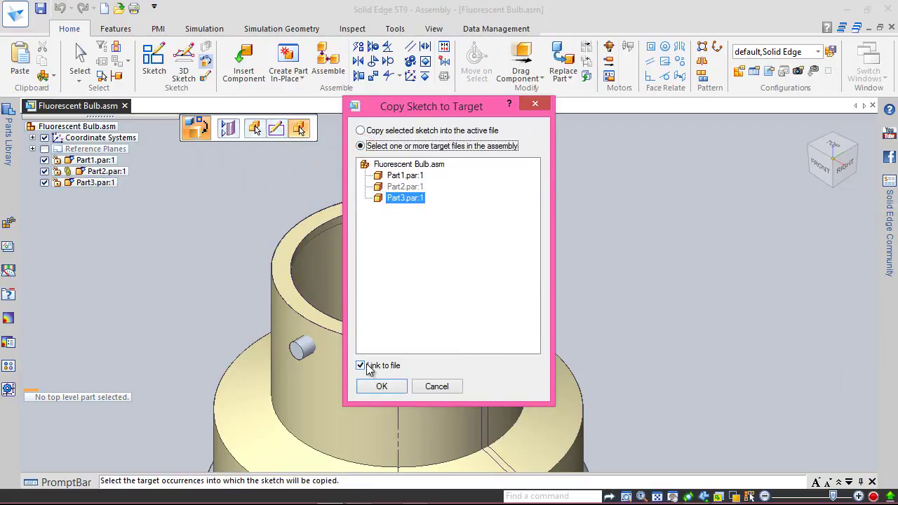
left_click(381, 387)
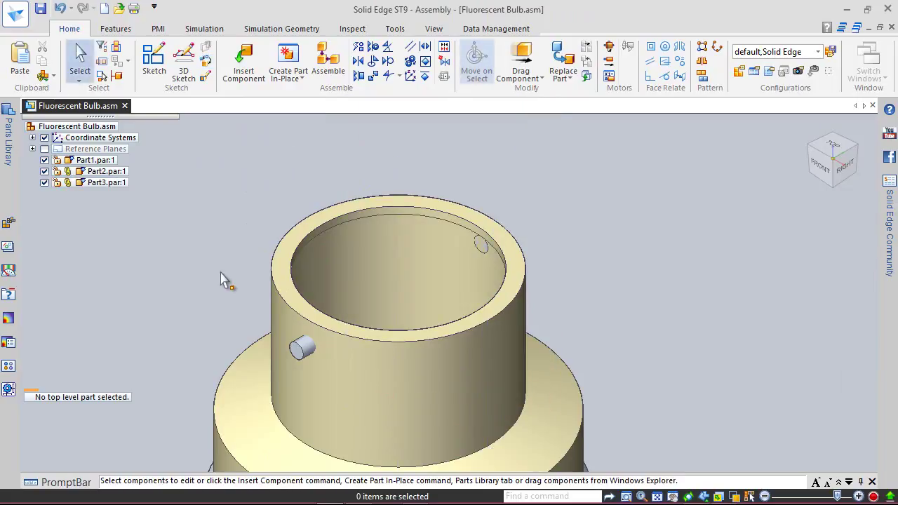
Edit Part3 in place and extrude the copied sketch's inner rim circle symmetrically by 0.0625 in.
left_click(86, 181)
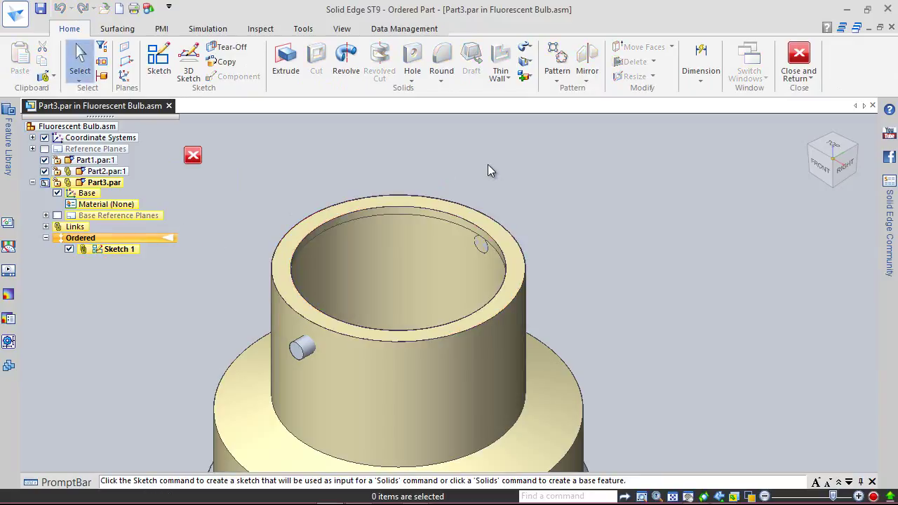
left_click(517, 208)
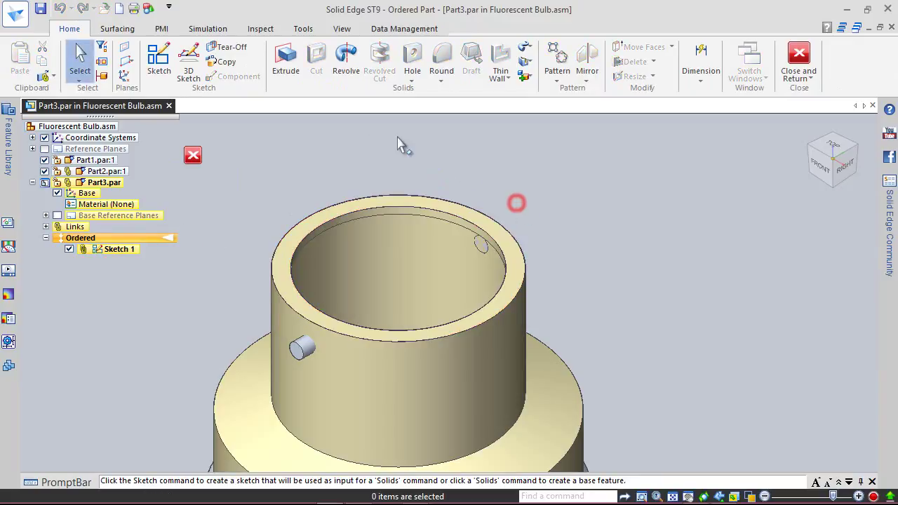
left_click(286, 62)
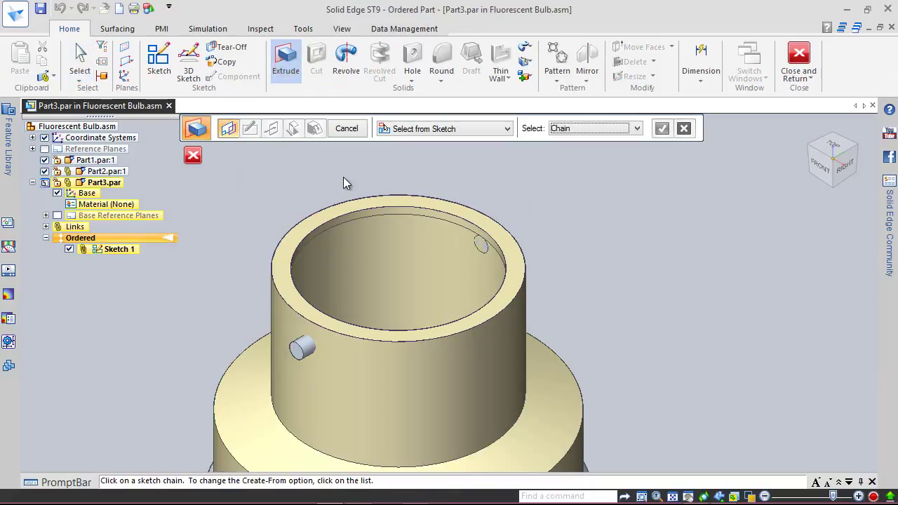
left_click(374, 208)
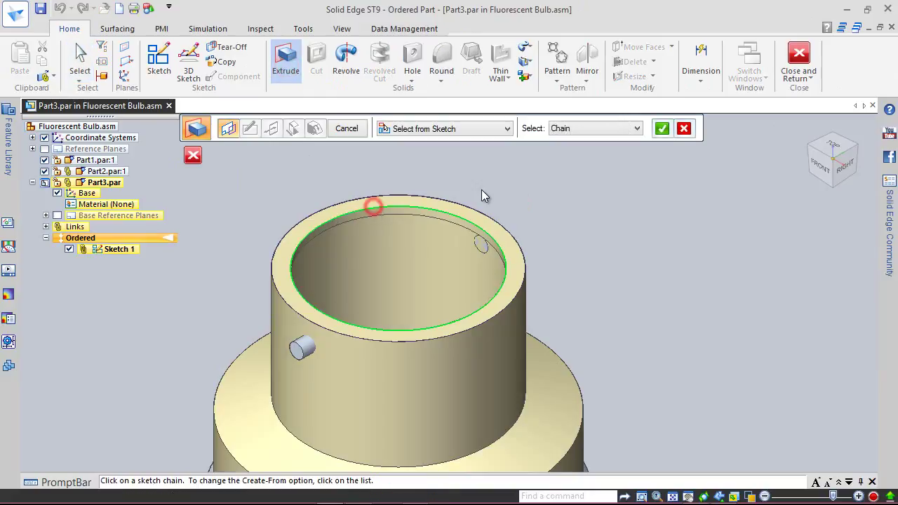
left_click(663, 129)
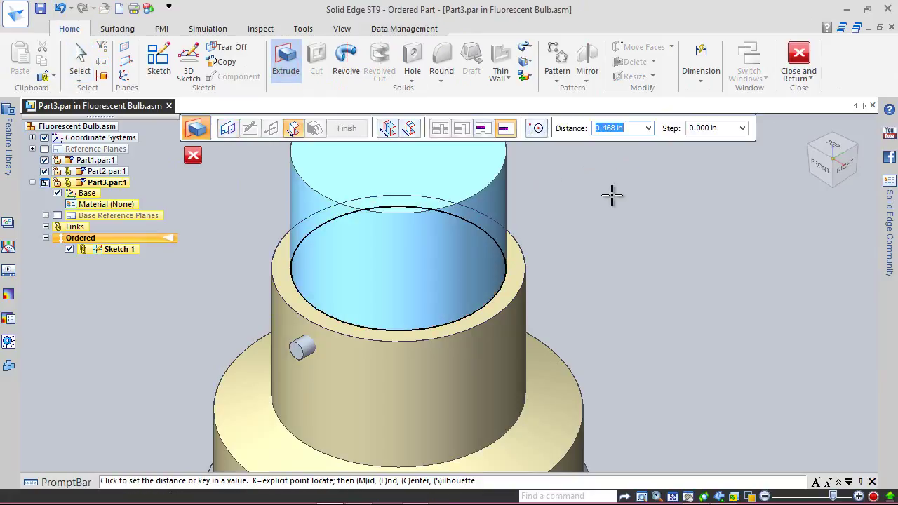
left_click(412, 129)
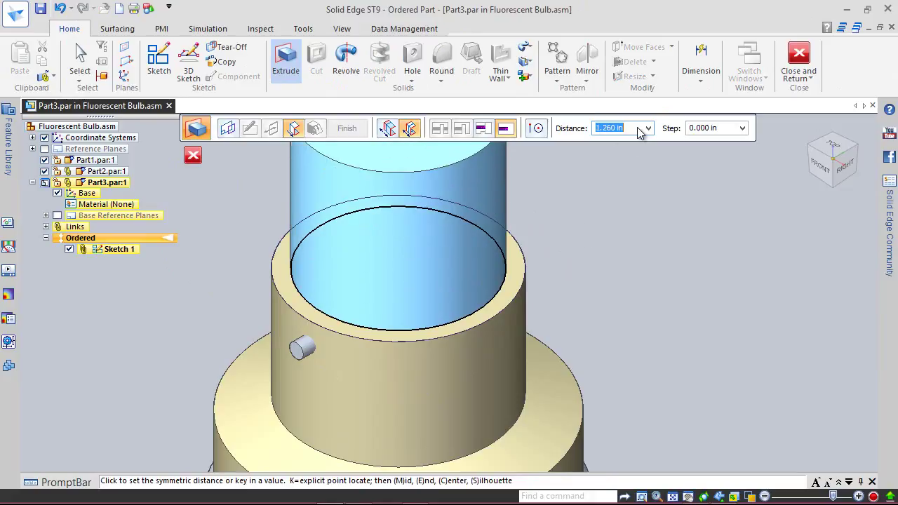
type(".0625")
key("Return")
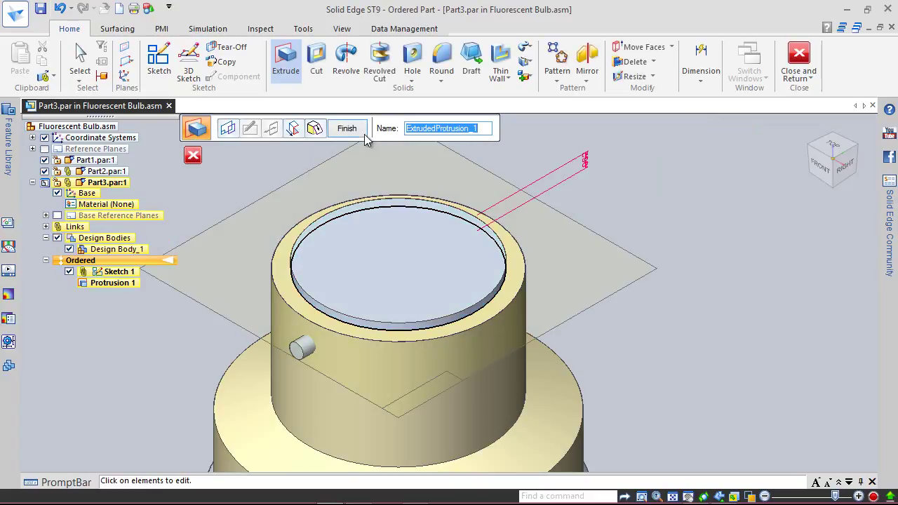
left_click(346, 129)
left_click(350, 130)
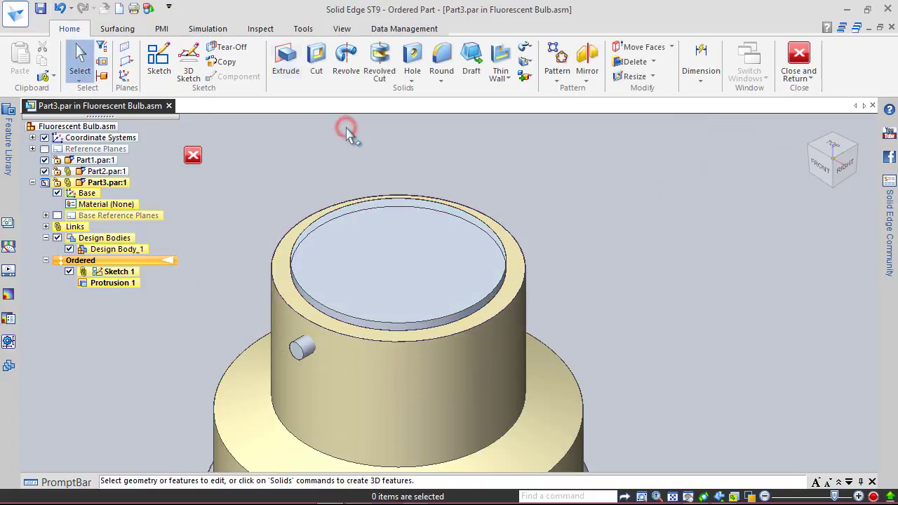
Paint the extruded disc feature with the Black style using Part Painter.
left_click(342, 29)
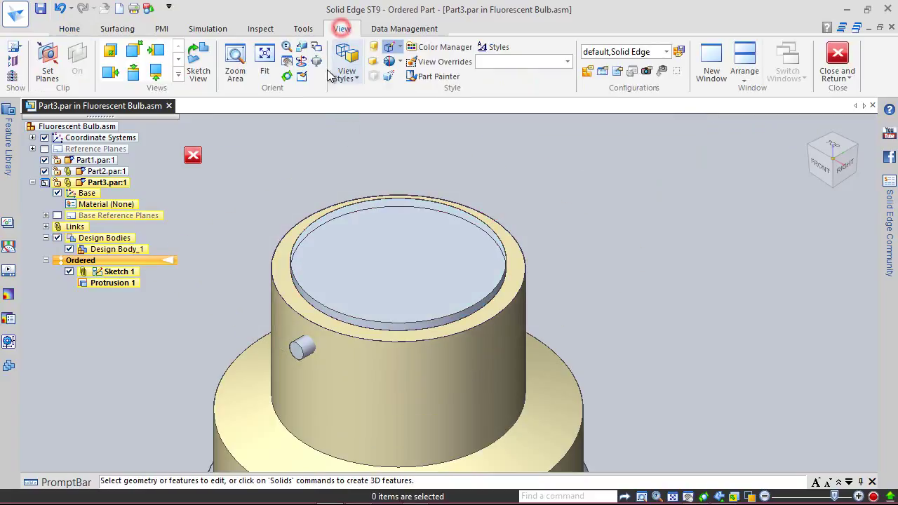
left_click(416, 77)
left_click(336, 130)
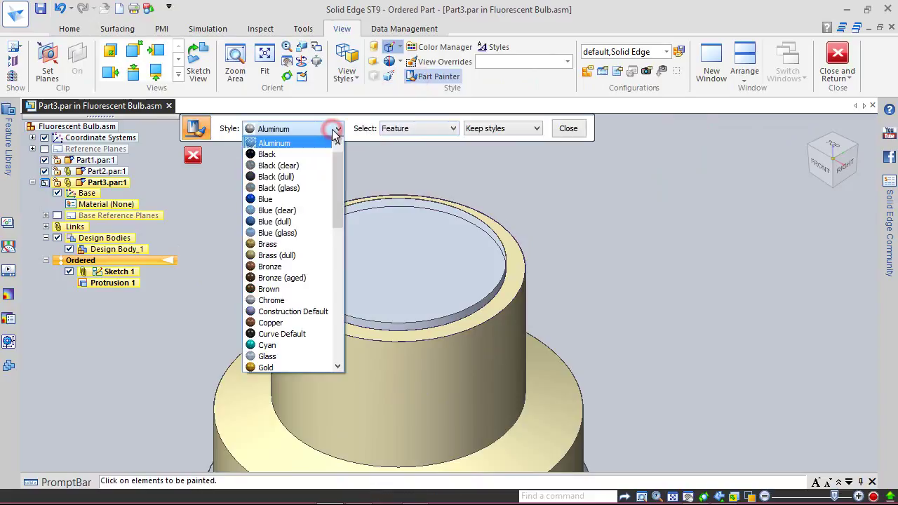
left_click(297, 155)
left_click(356, 246)
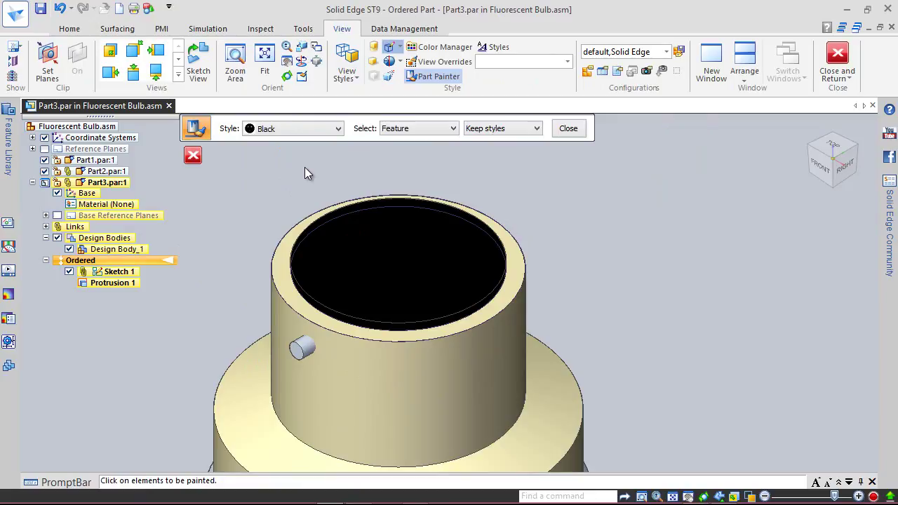
Repaint the disc feature with the Black (dull) style and close Part Painter.
left_click(332, 135)
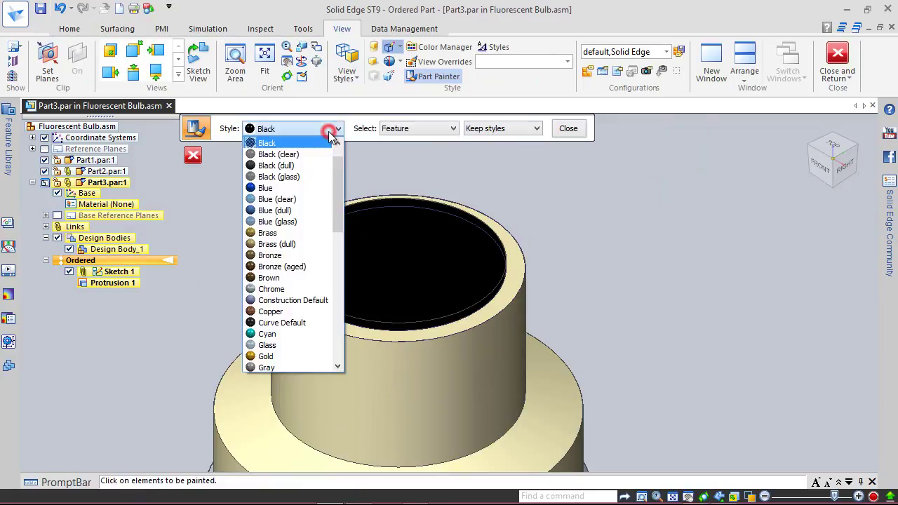
left_click(281, 166)
left_click(356, 241)
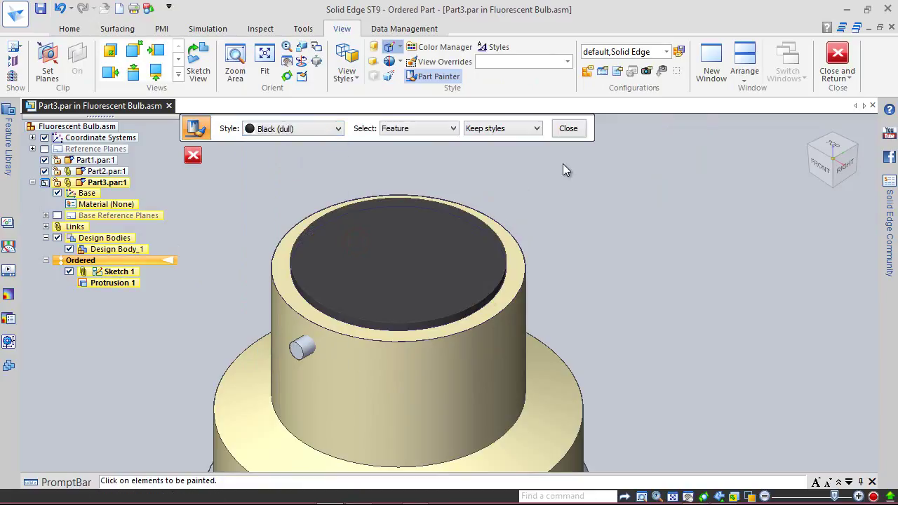
left_click(569, 130)
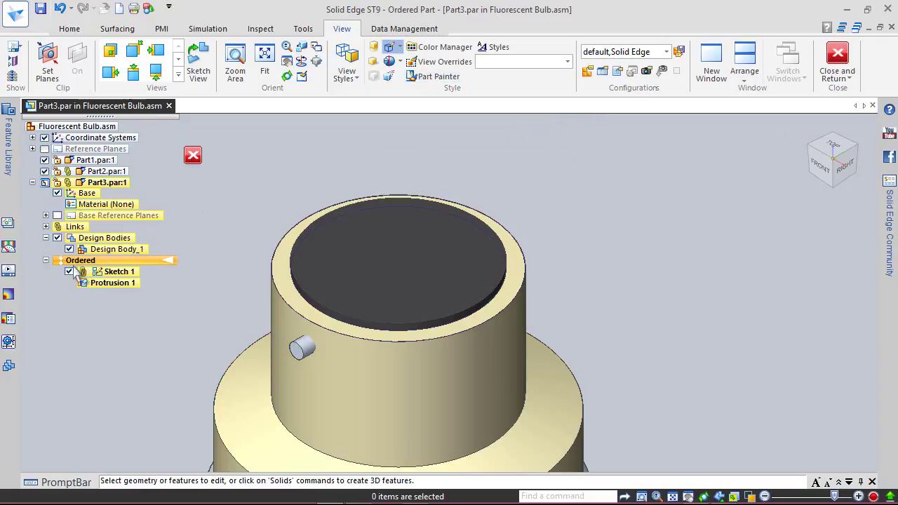
Save Part3 with Sketch 1 hidden and return to the assembly.
left_click(40, 9)
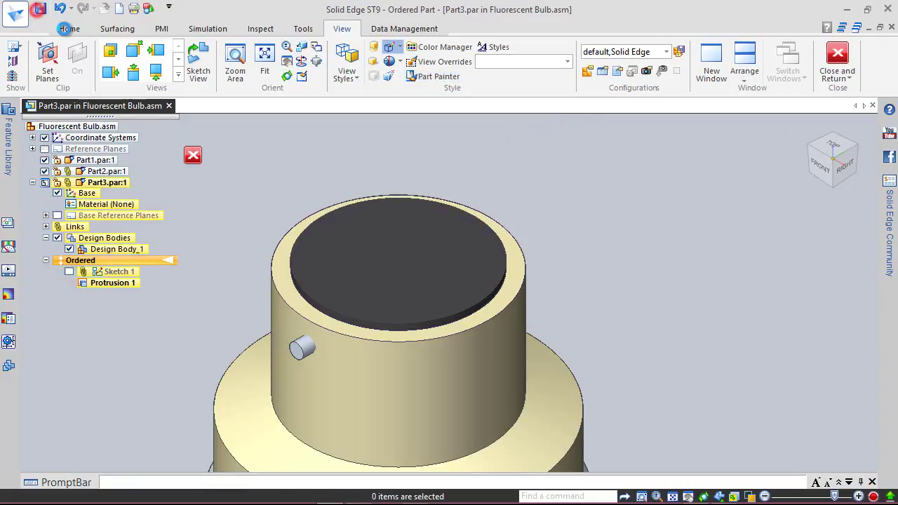
left_click(162, 29)
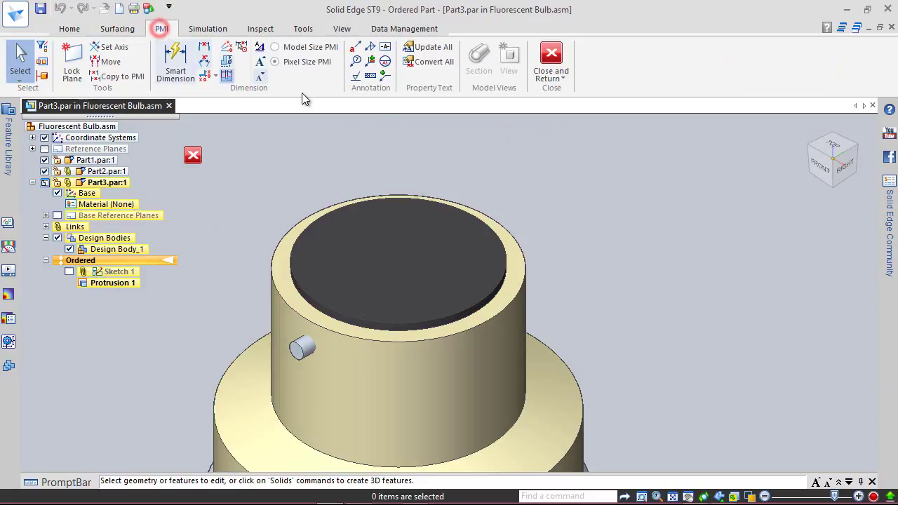
left_click(552, 58)
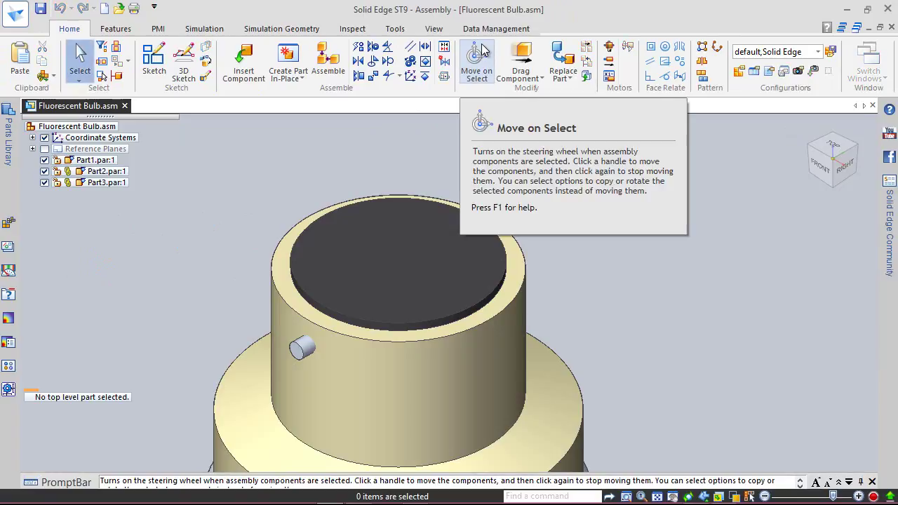
Show the assembly's reference planes and start a PMI section on the Right (yz) plane.
left_click(158, 29)
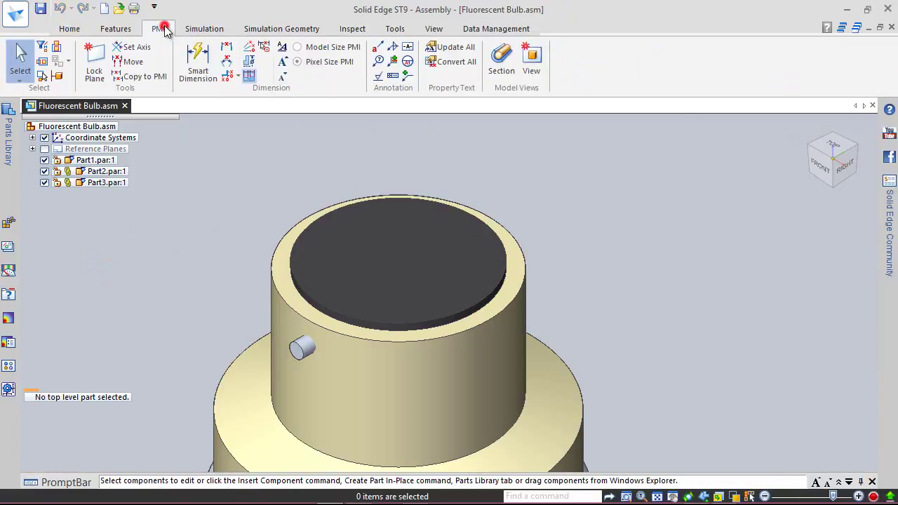
left_click(501, 64)
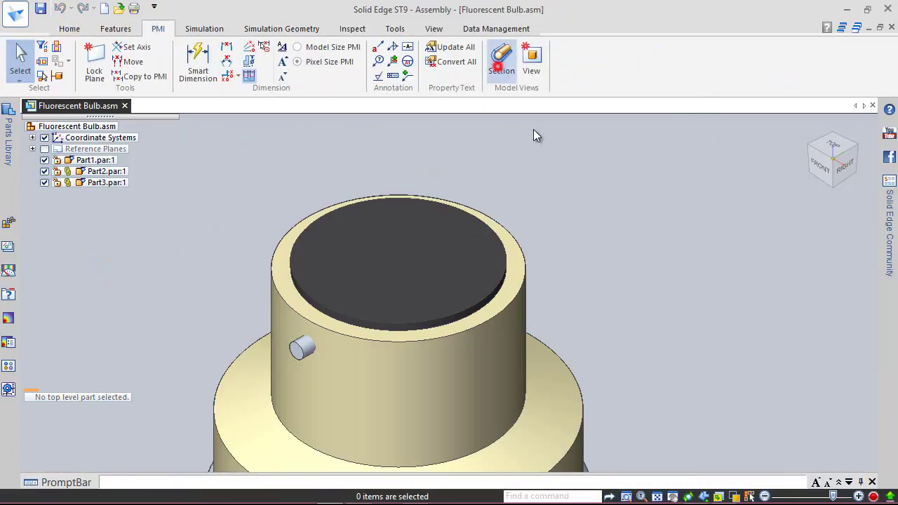
scroll(291, 198, "down", 5)
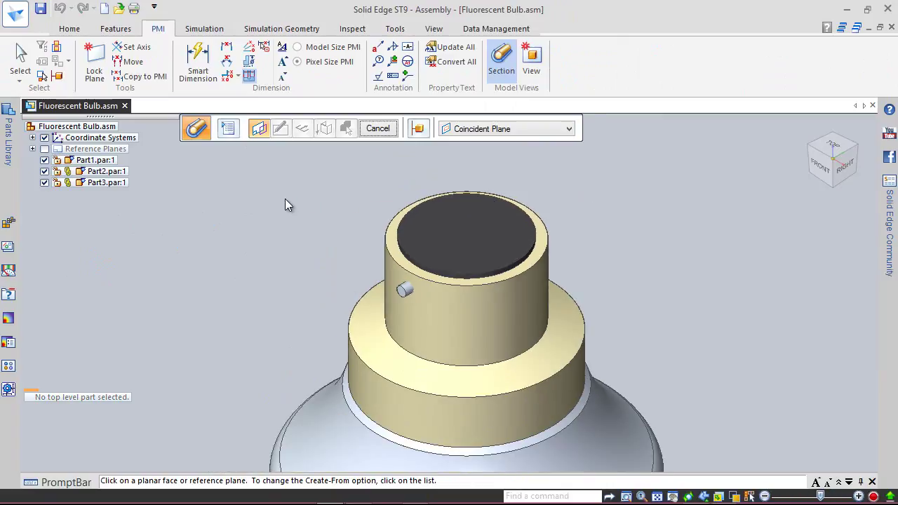
left_click(32, 150)
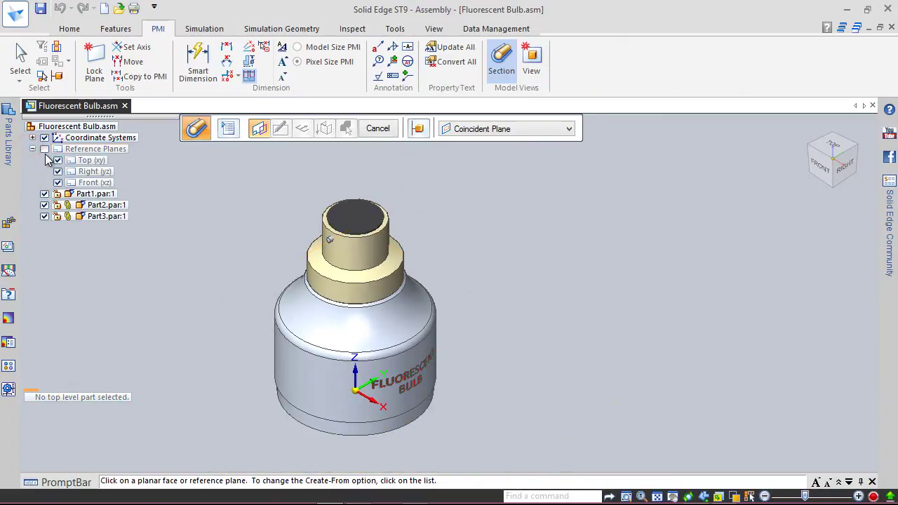
left_click(44, 150)
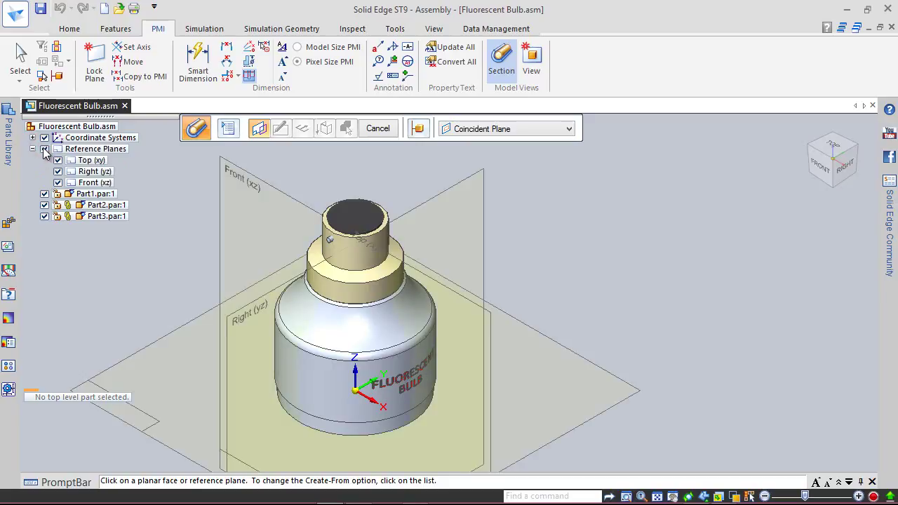
left_click(456, 200)
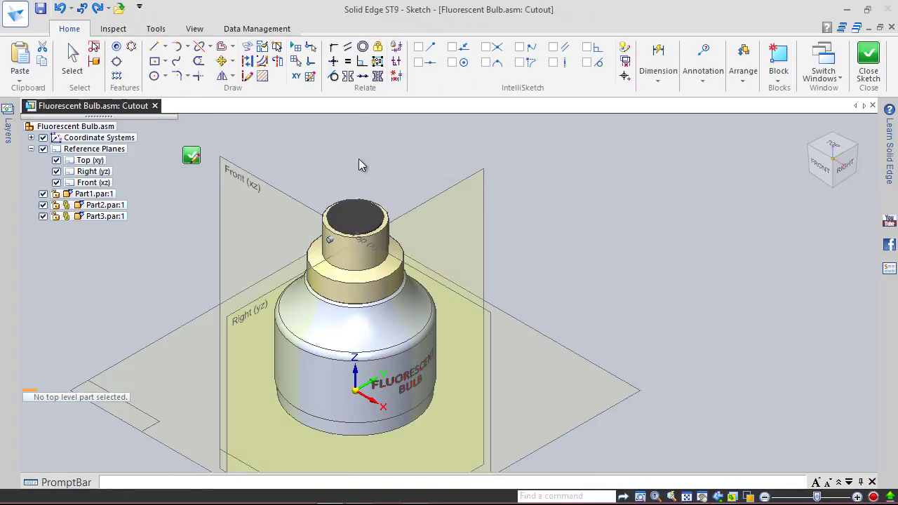
Sketch a rectangle about 5.16 by 7.06 in, centred on the origin around the bulb, and set the section side to its inside.
left_click(155, 61)
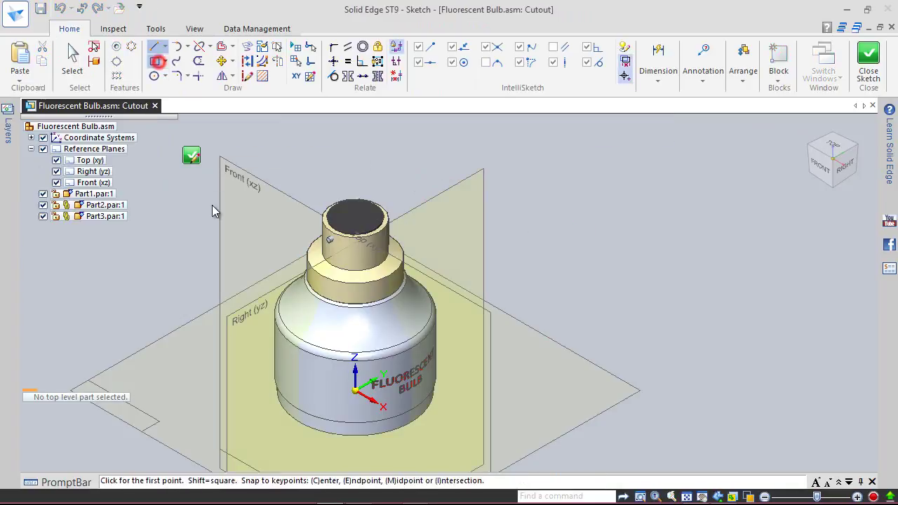
left_click(354, 391)
scroll(411, 228, "down", 5)
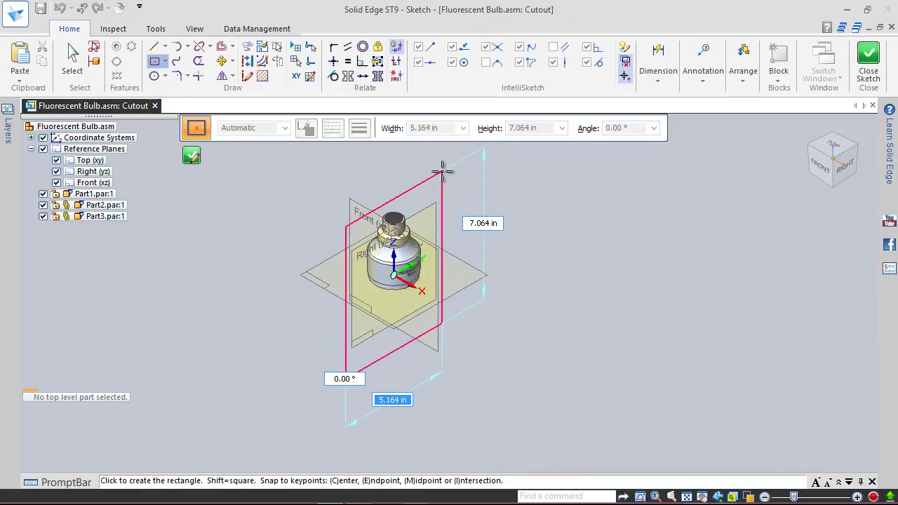
left_click(442, 171)
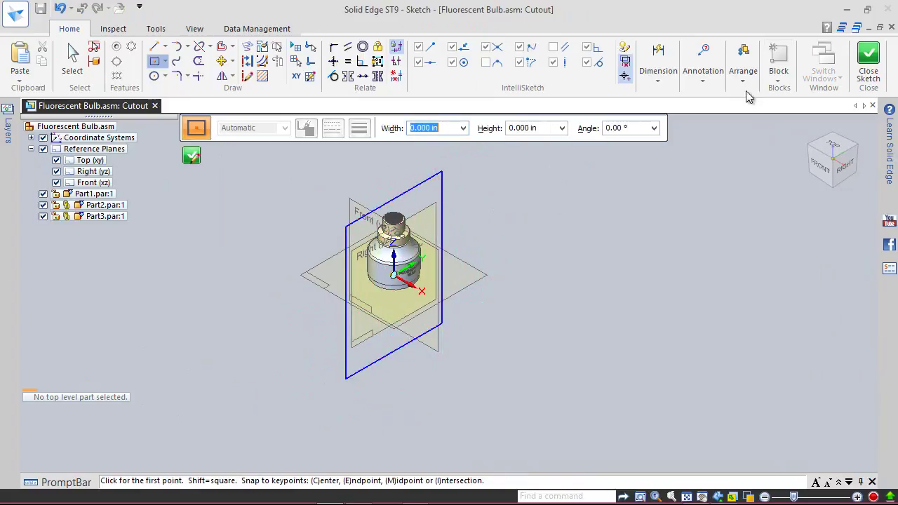
left_click(869, 64)
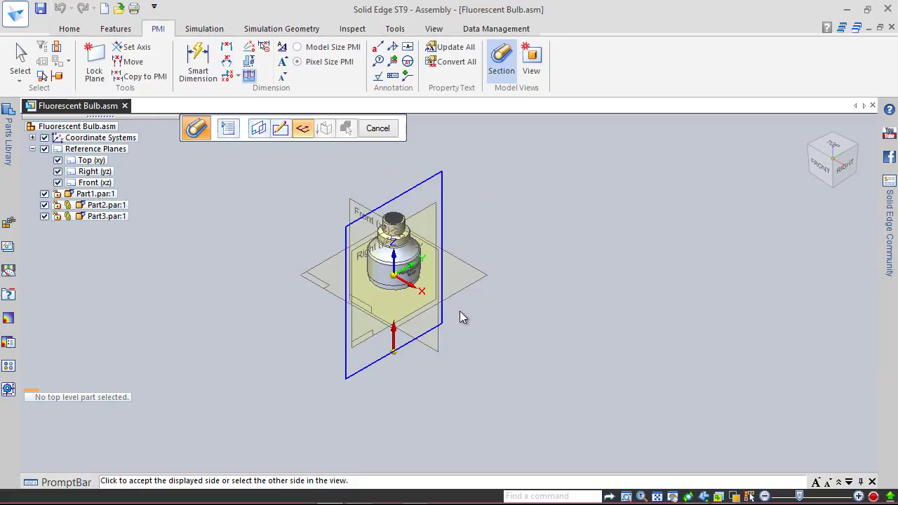
left_click(405, 237)
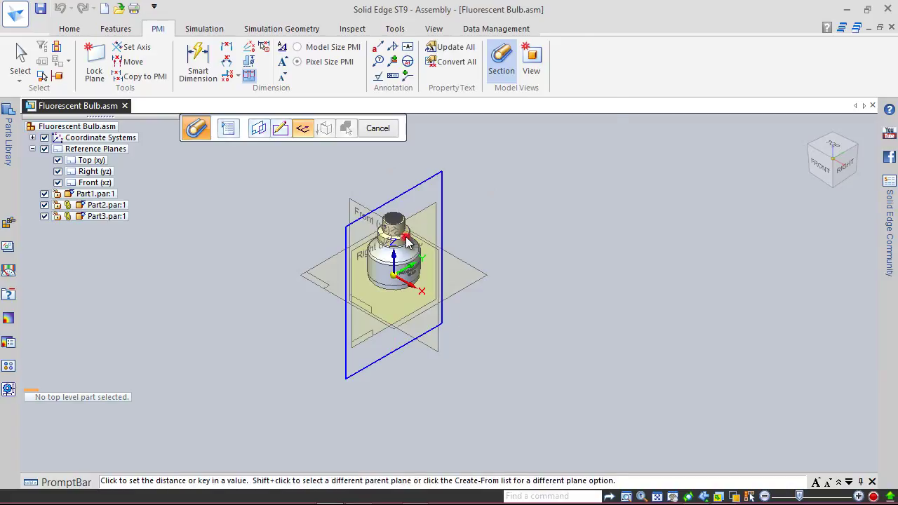
Set the section cut's extent and finish the section view so that it cuts all parts.
left_click(566, 267)
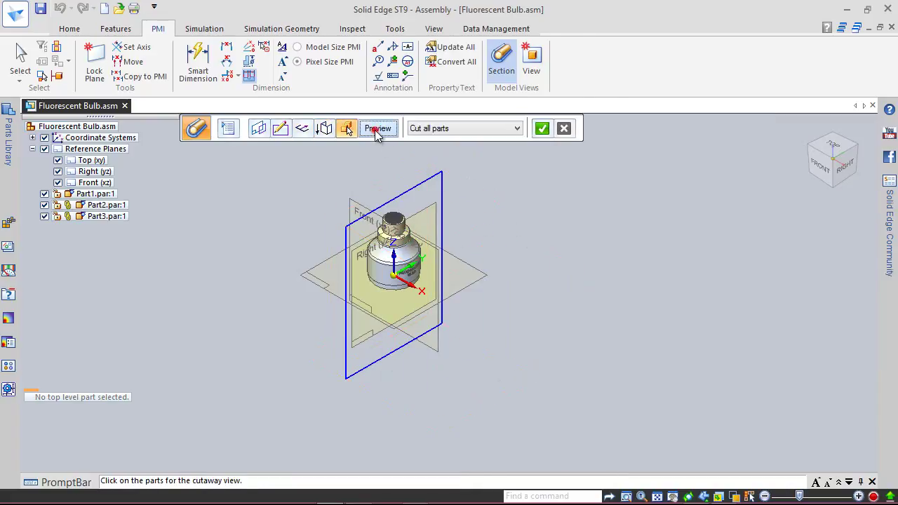
left_click(378, 131)
left_click(383, 133)
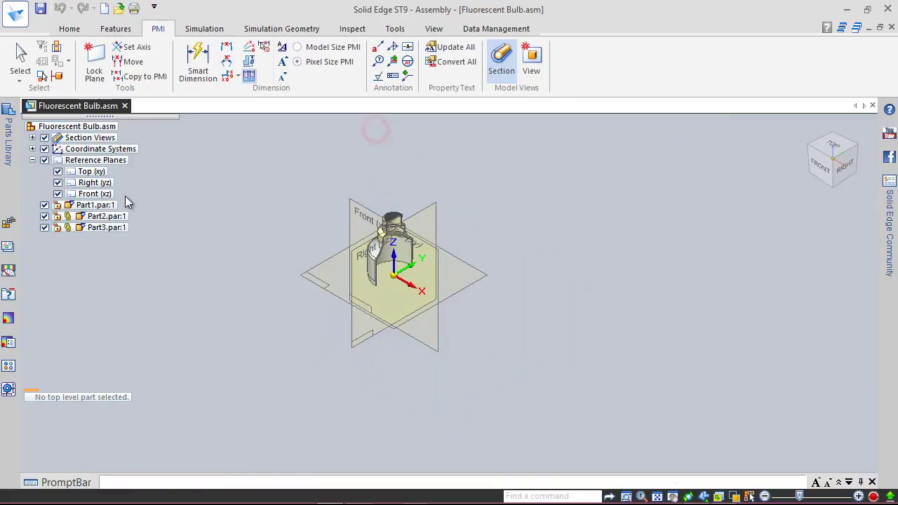
Hide the assembly's reference planes and inspect the sectioned rim of the bulb cap up close.
left_click(44, 160)
left_click(33, 160)
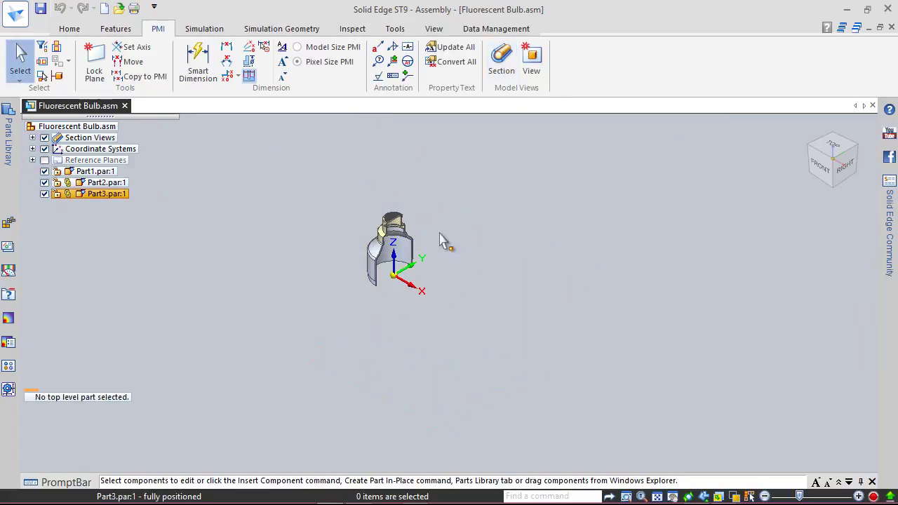
scroll(421, 239, "up", 5)
scroll(397, 220, "up", 5)
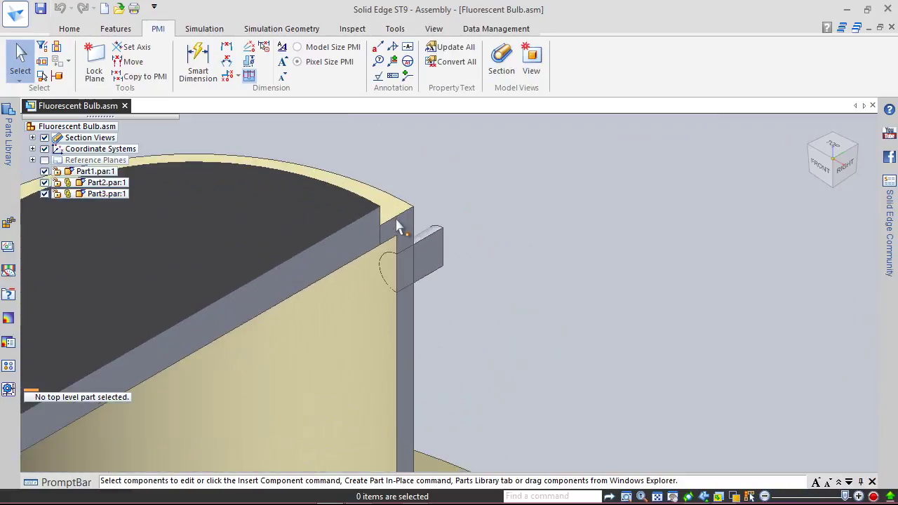
scroll(491, 181, "down", 5)
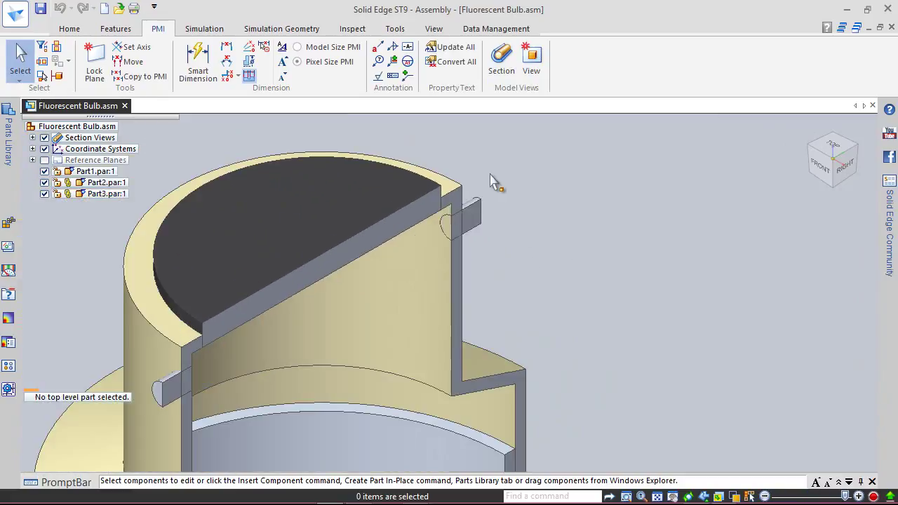
left_click(499, 175)
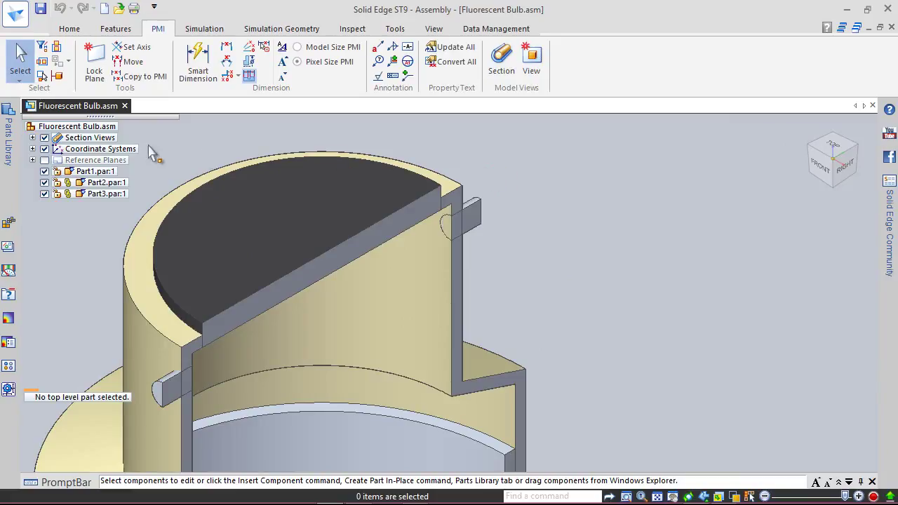
Turn off the section views and fit the whole bulb assembly in view.
left_click(44, 138)
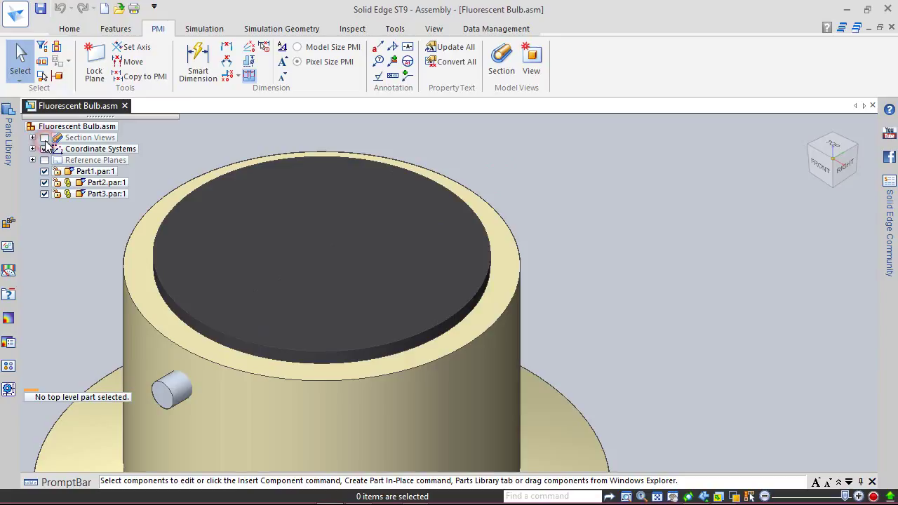
left_click(62, 31)
right_click(609, 205)
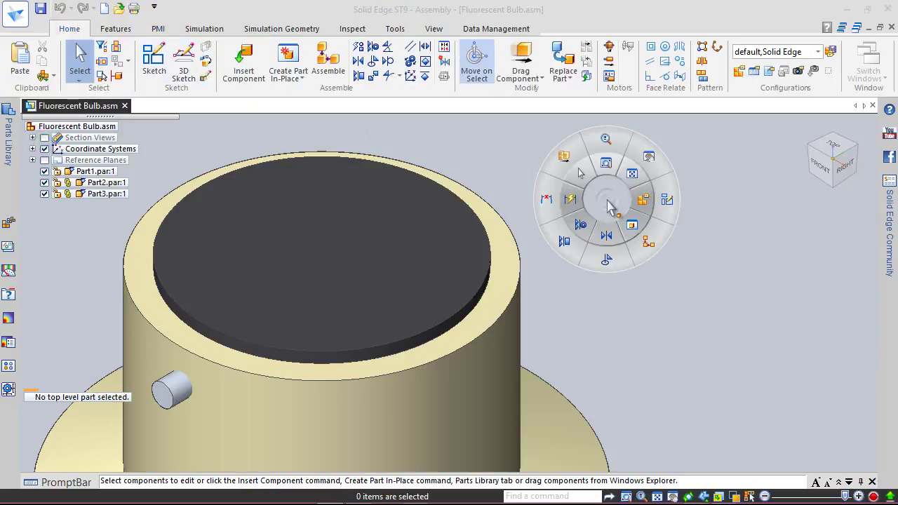
left_click(632, 173)
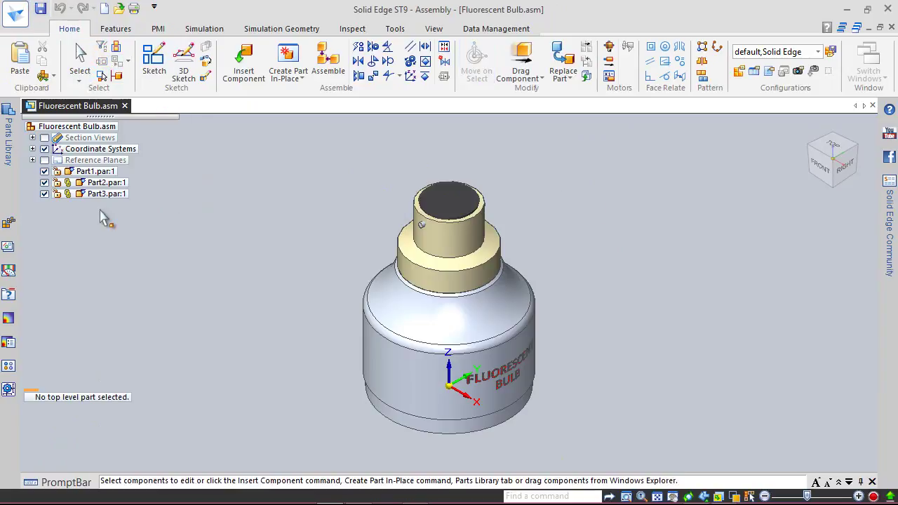
Edit Part3 in place and start a sketch on its top face, with the top view rotated so the Y axis is horizontal.
left_click(83, 194)
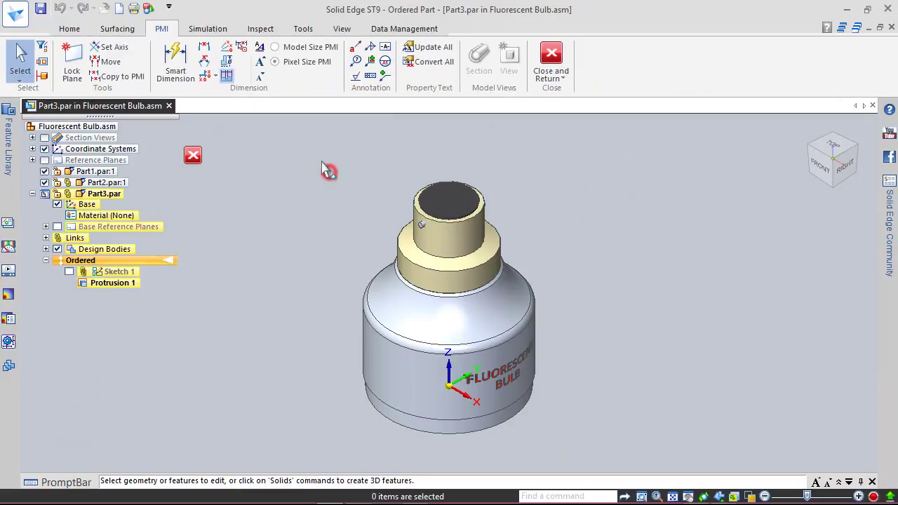
left_click(67, 28)
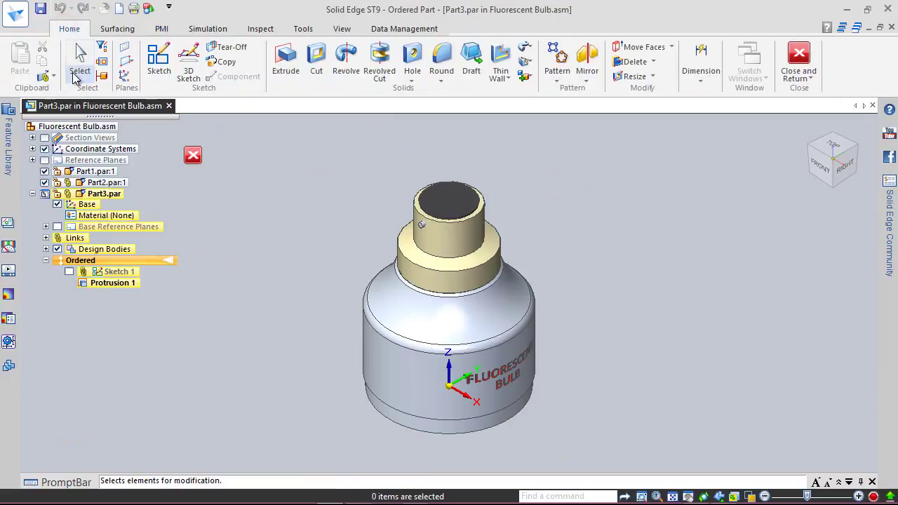
left_click(158, 61)
scroll(448, 162, "up", 3)
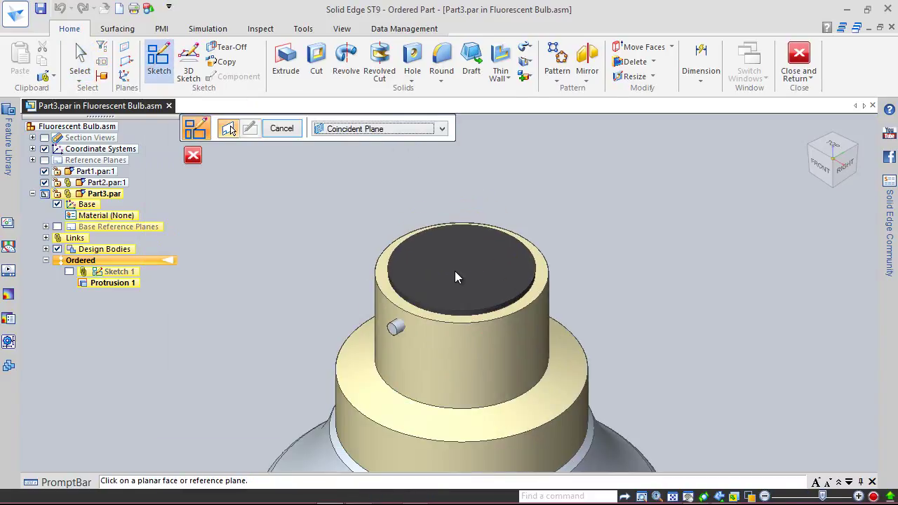
left_click(492, 265)
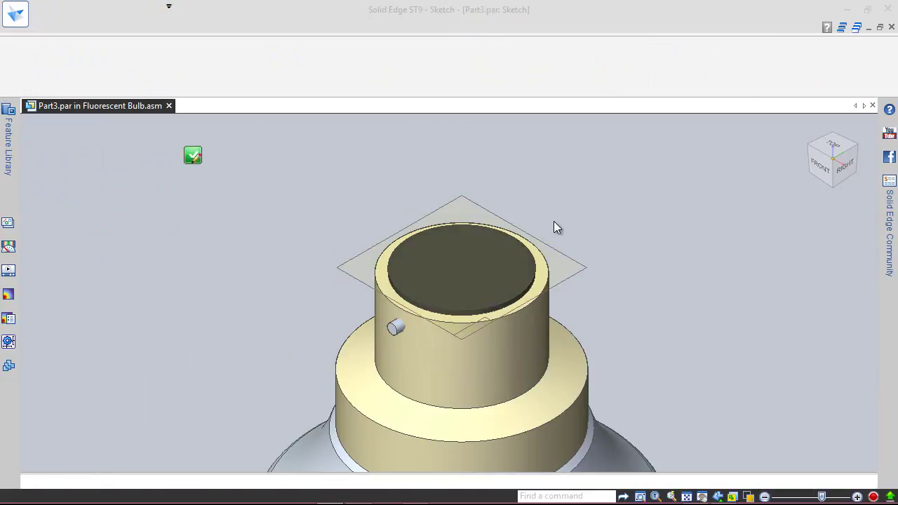
left_click(841, 144)
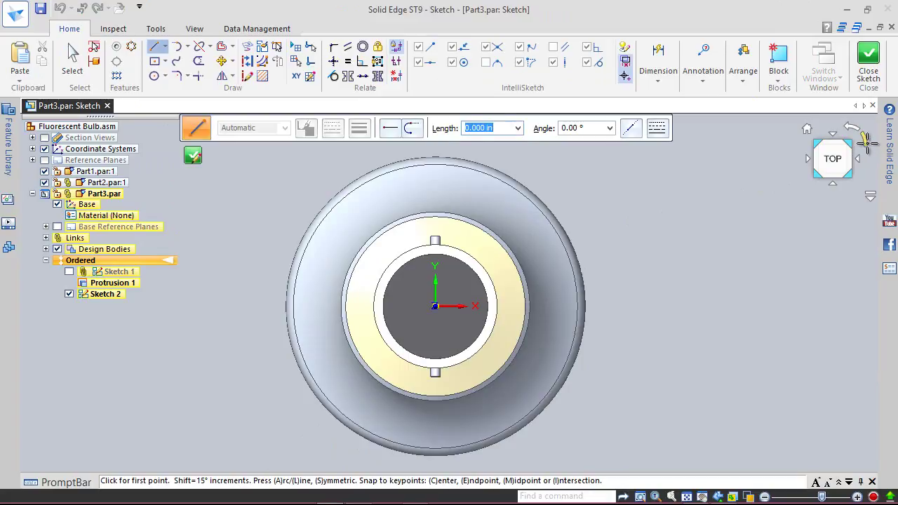
left_click(866, 141)
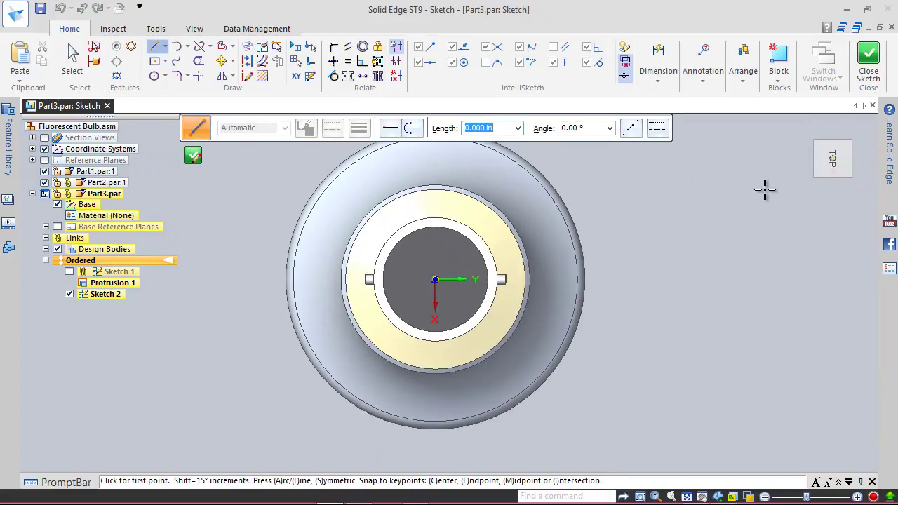
Sketch a horizontal line on the dark disc, below the origin and roughly centred on it.
scroll(424, 297, "up", 5)
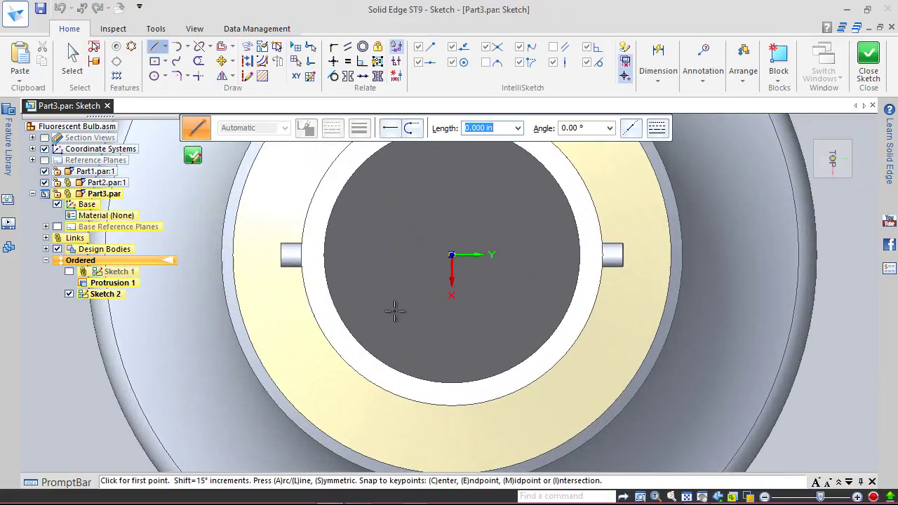
left_click(394, 311)
left_click(511, 311)
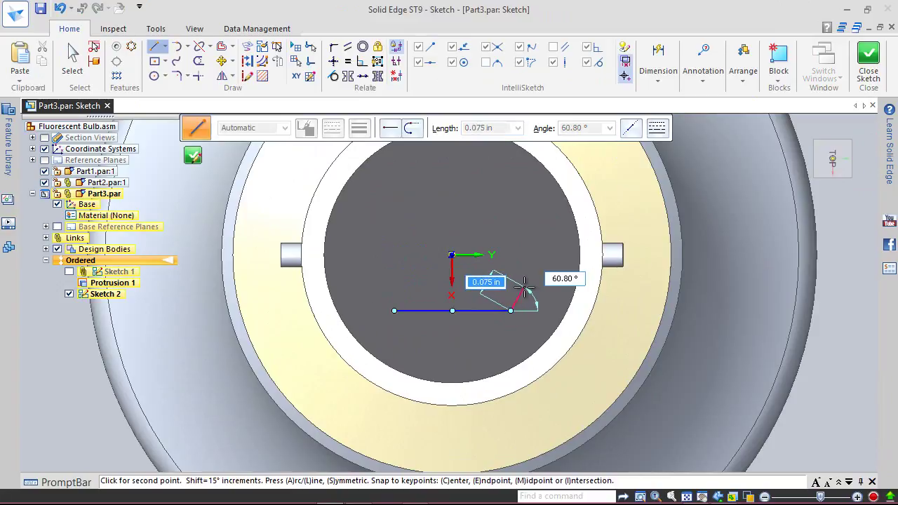
right_click(524, 286)
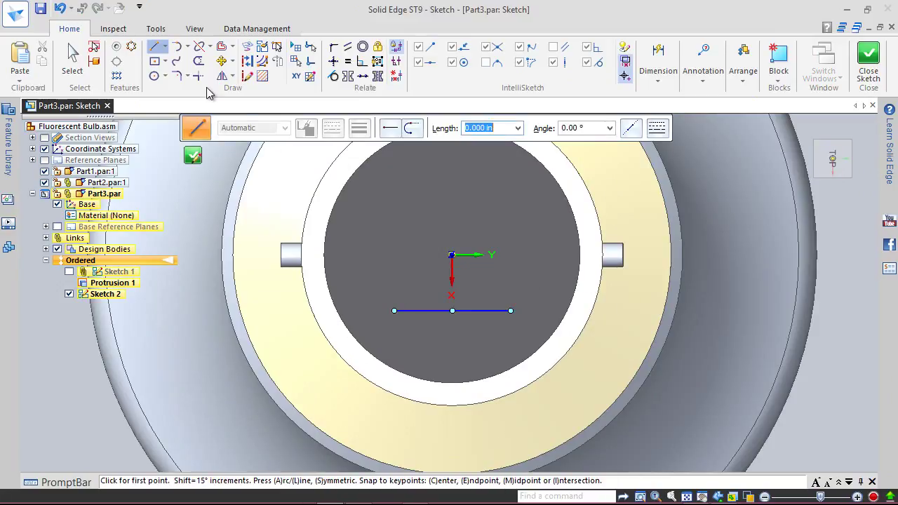
Draw a three-point arc between the line's endpoints, bulging towards the origin, to close the profile.
left_click(188, 47)
left_click(208, 79)
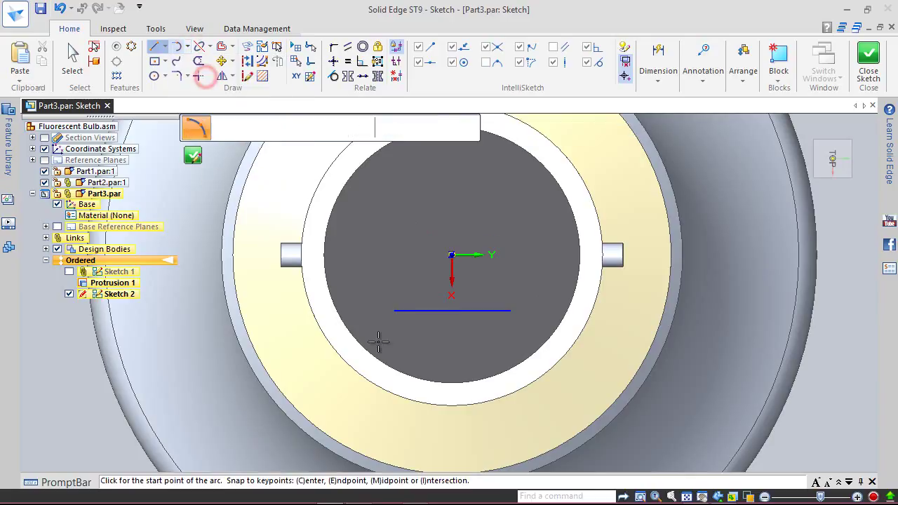
left_click(395, 311)
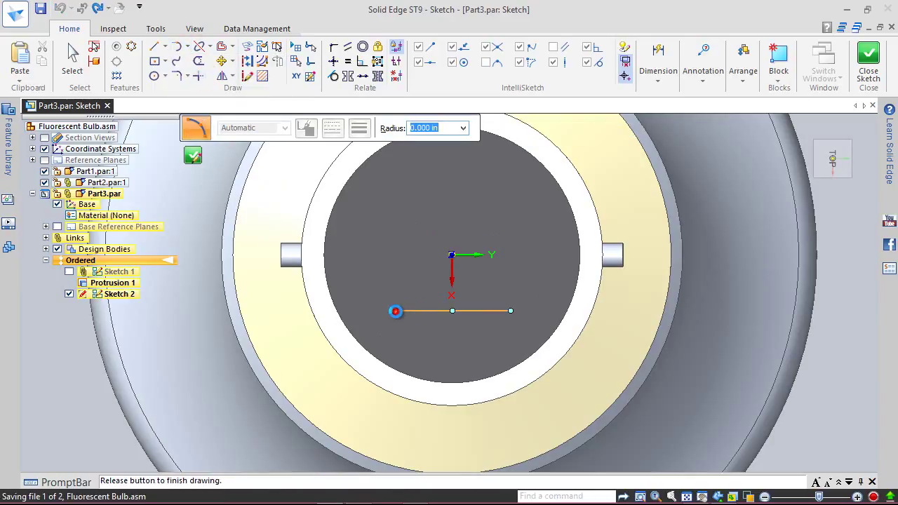
left_click(511, 310)
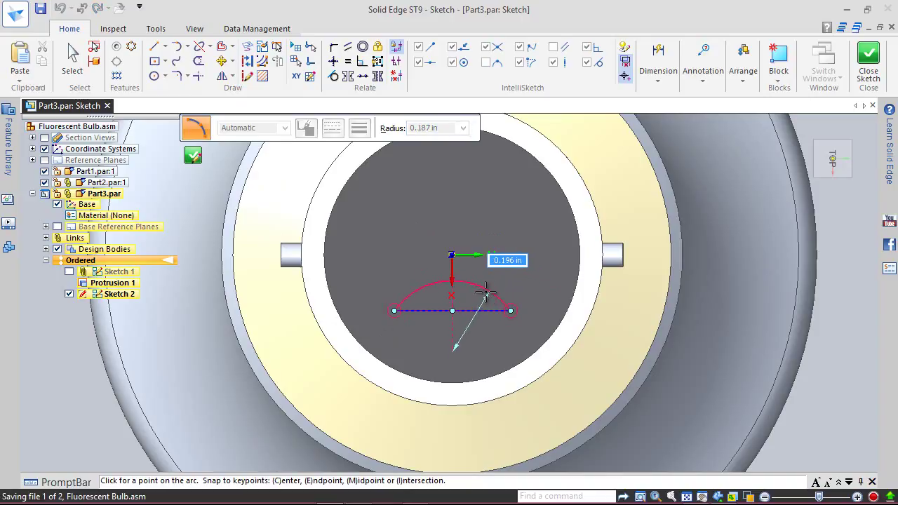
left_click(484, 293)
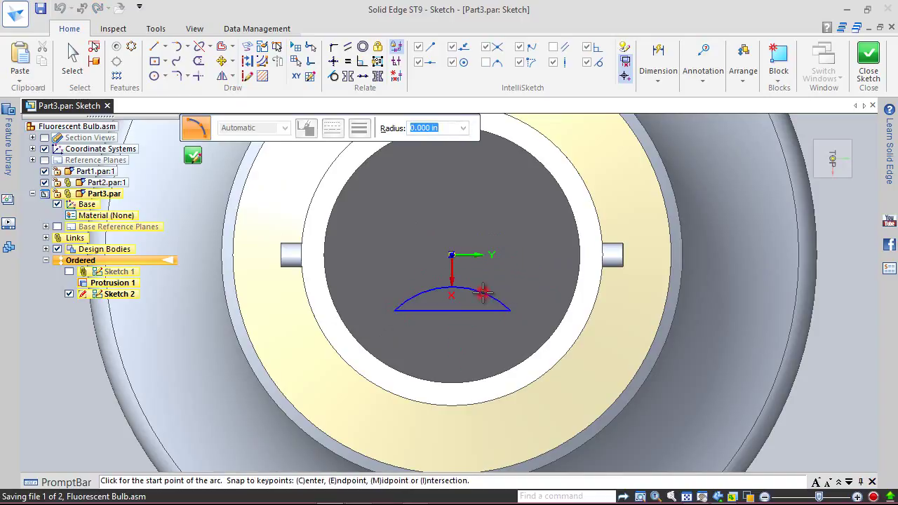
Dimension the horizontal line's length and set it to .375 in.
right_click(458, 201)
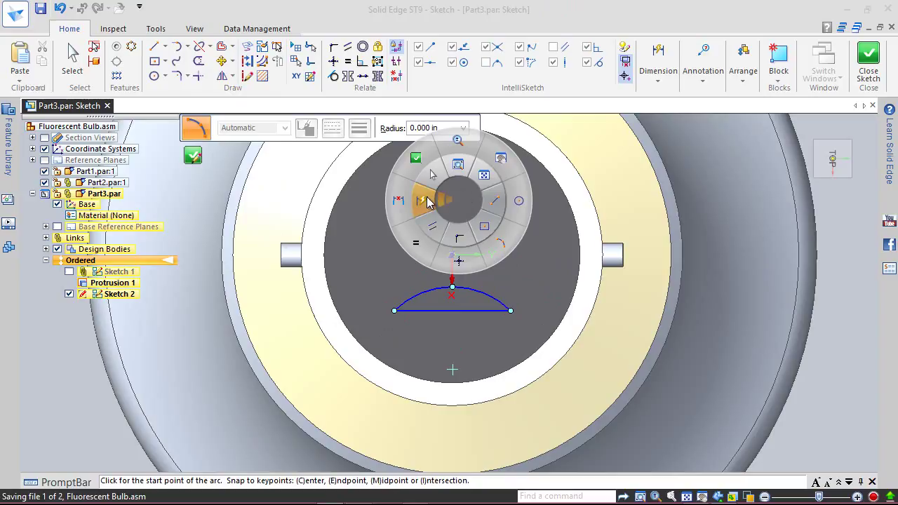
left_click(427, 198)
scroll(427, 197, "up", 1)
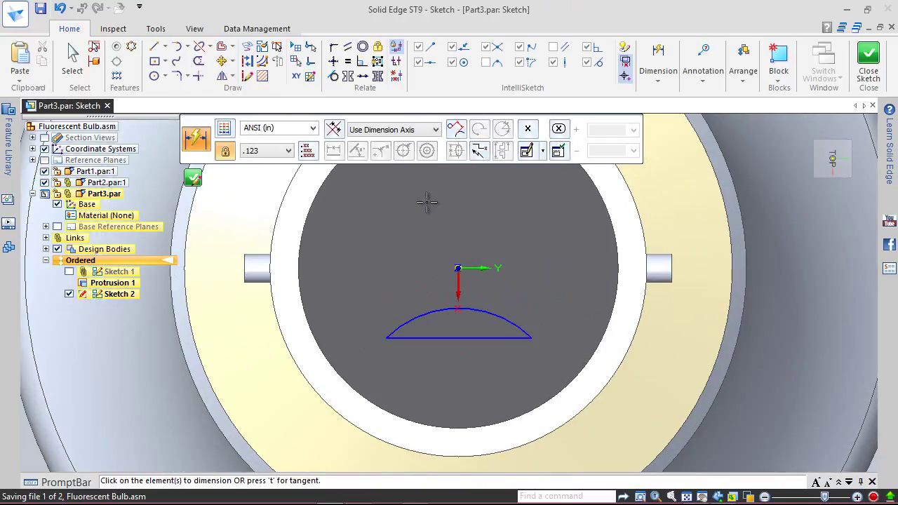
left_click(459, 338)
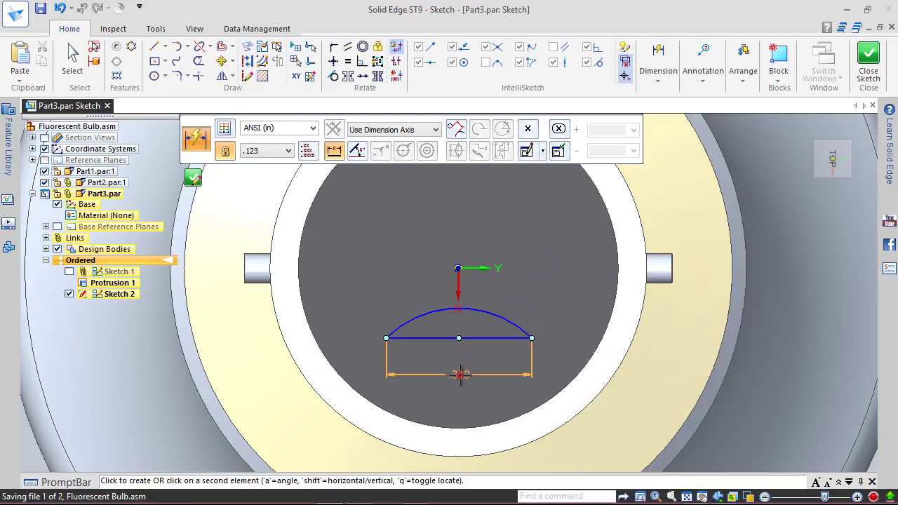
left_click(459, 374)
key("Return")
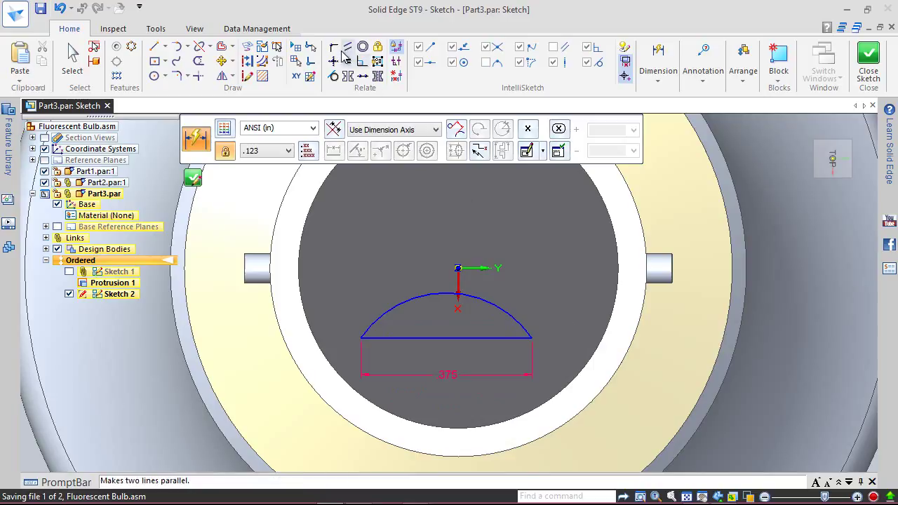
Add a Connect relation between the line's midpoint and the vertical X axis to centre the profile.
left_click(334, 46)
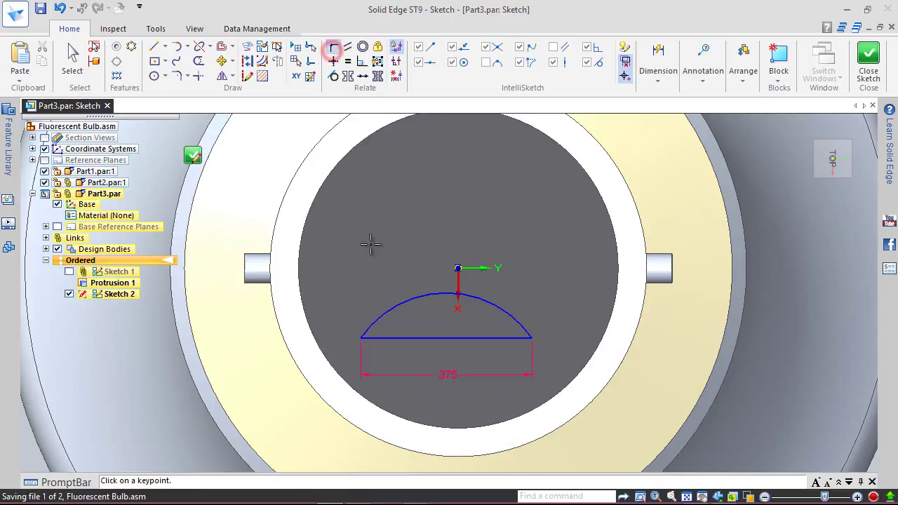
left_click(446, 339)
left_click(458, 284)
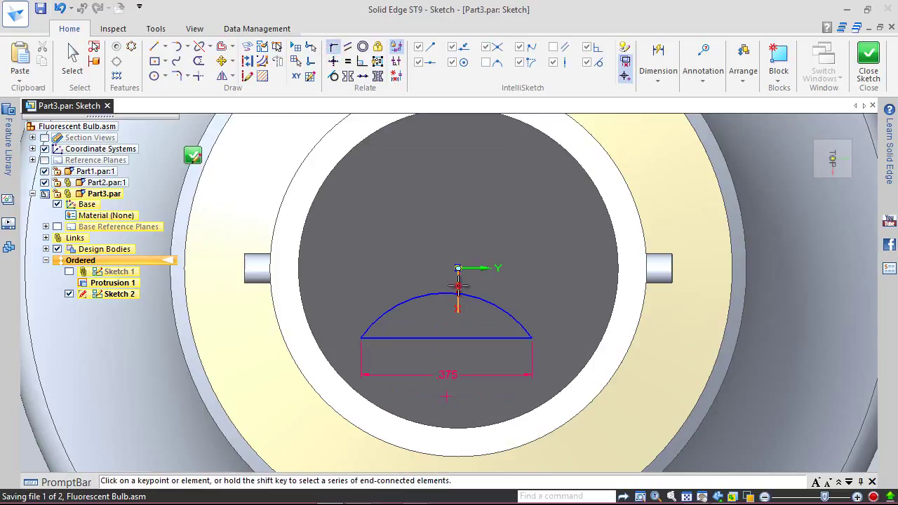
Dimension the distance from the origin to the horizontal line and set it to .244 in.
right_click(444, 194)
left_click(407, 194)
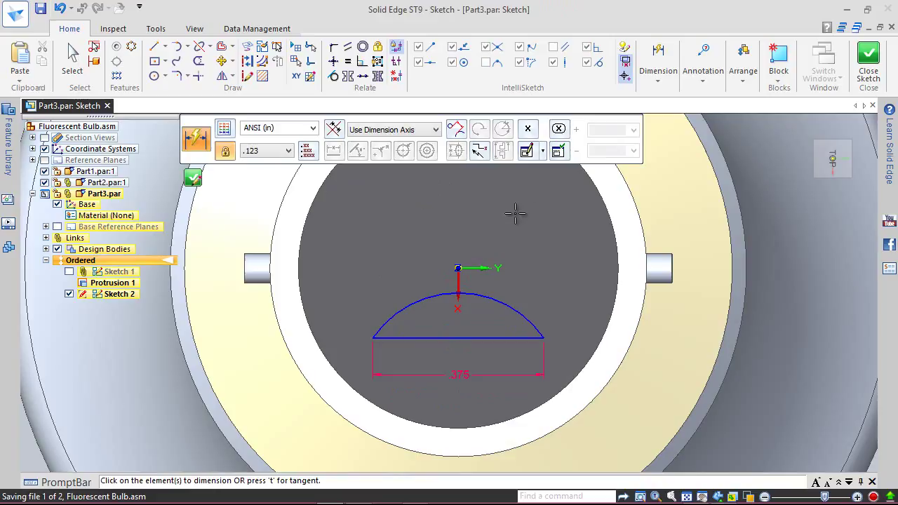
left_click(459, 267)
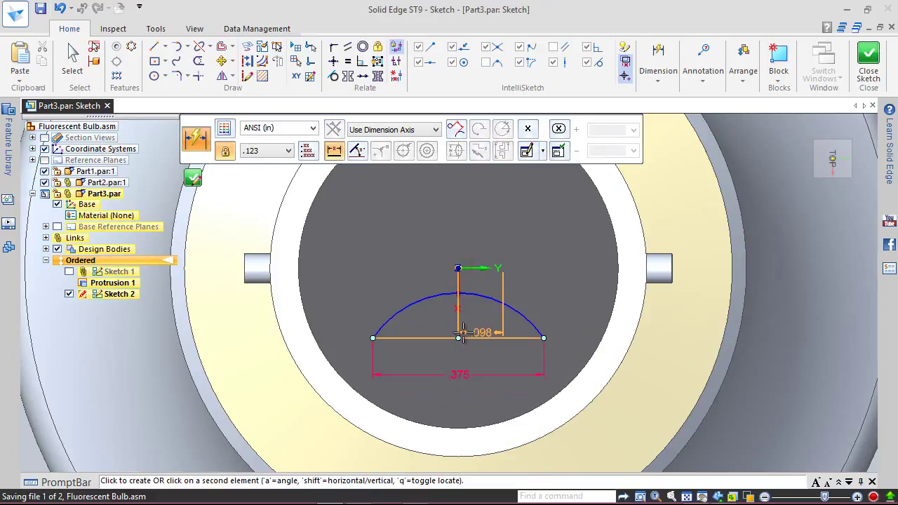
left_click(502, 339)
left_click(562, 283)
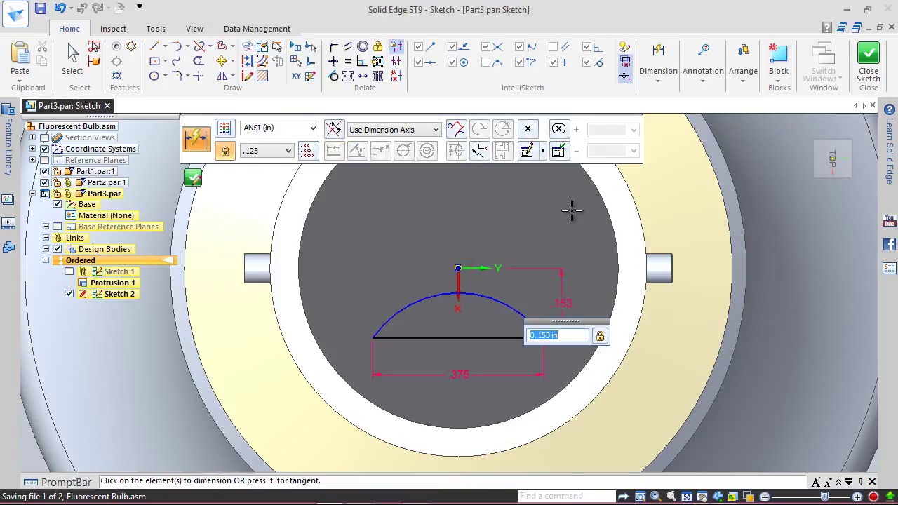
type(".244")
key("Return")
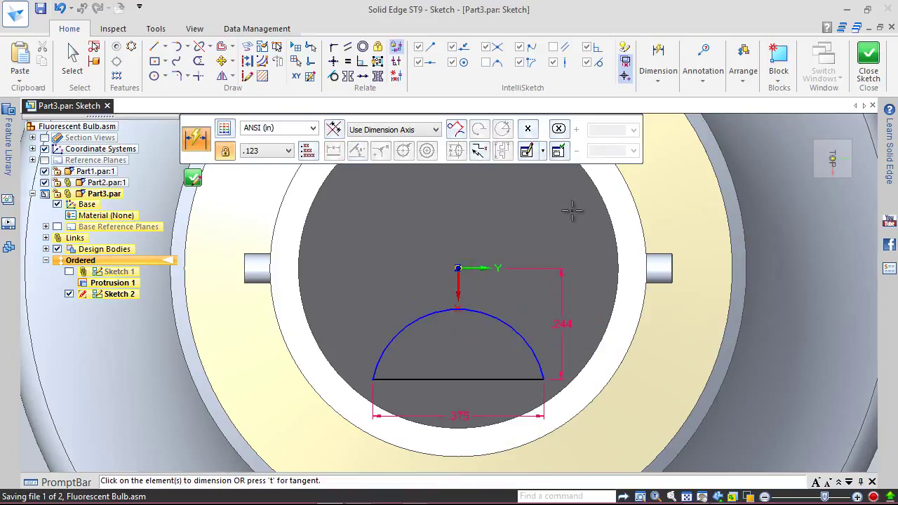
Dimension the arc's radius as .5 in, then close the sketch and leave the Sketch command.
left_click(417, 327)
left_click(400, 293)
type(".5")
key("Return")
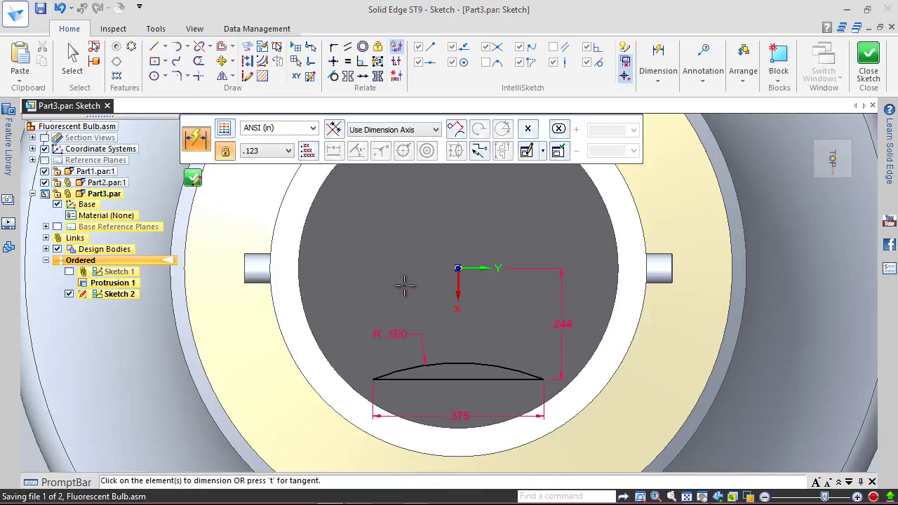
left_click(868, 60)
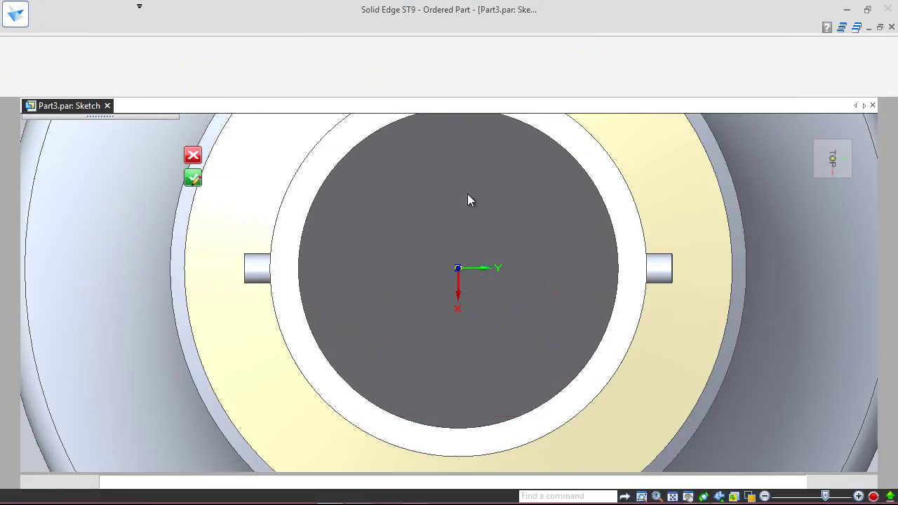
left_click(299, 130)
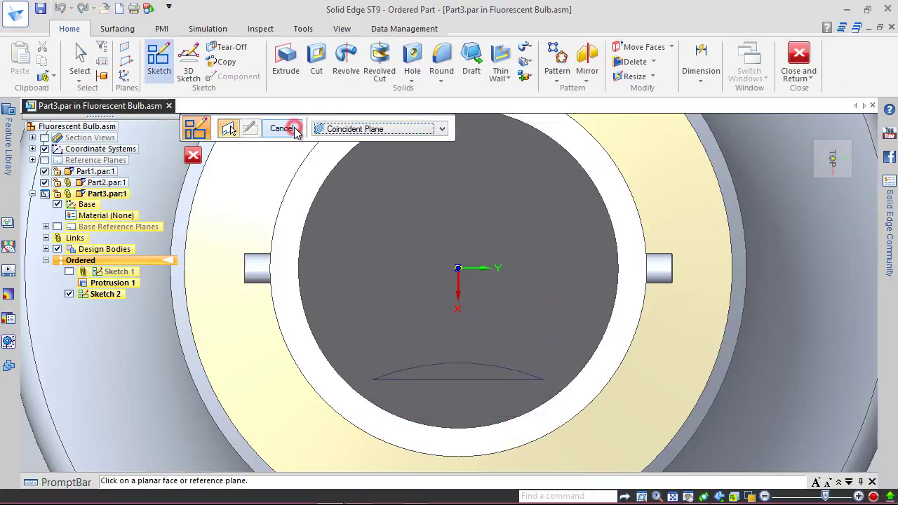
Revolve the closed arc profile on the top disc a full 360° about its straight edge.
left_click(291, 128)
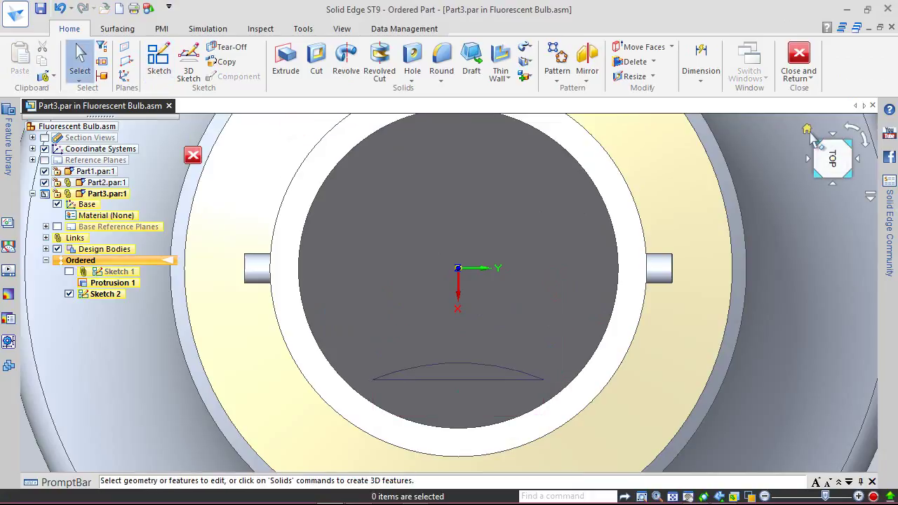
left_click(808, 132)
scroll(531, 184, "up", 5)
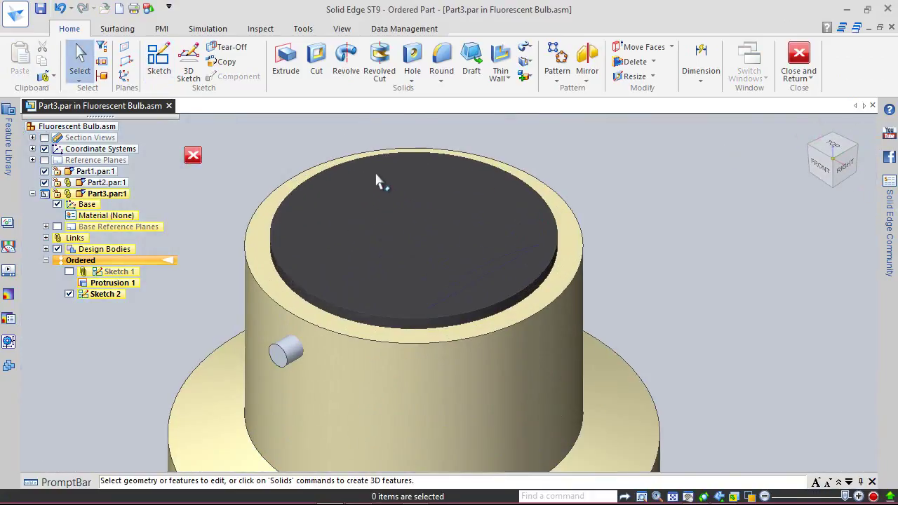
left_click(347, 56)
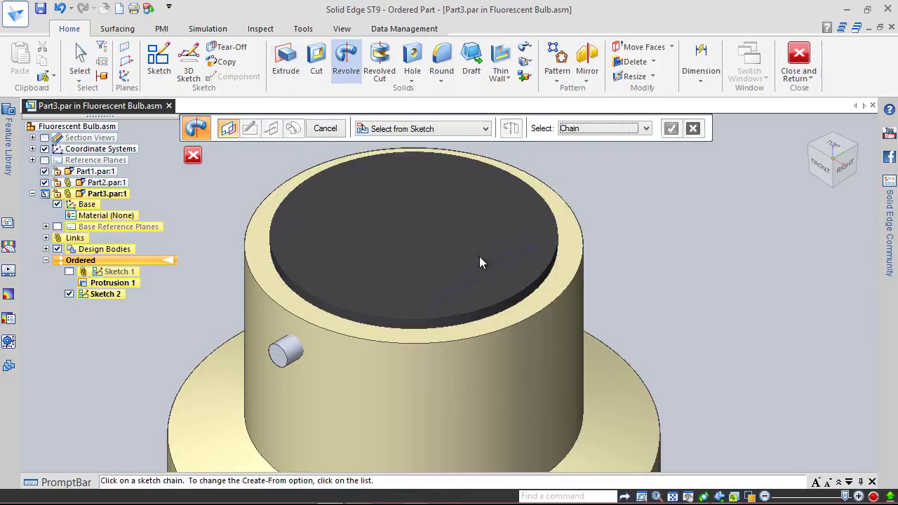
scroll(487, 262, "up", 3)
left_click(494, 261)
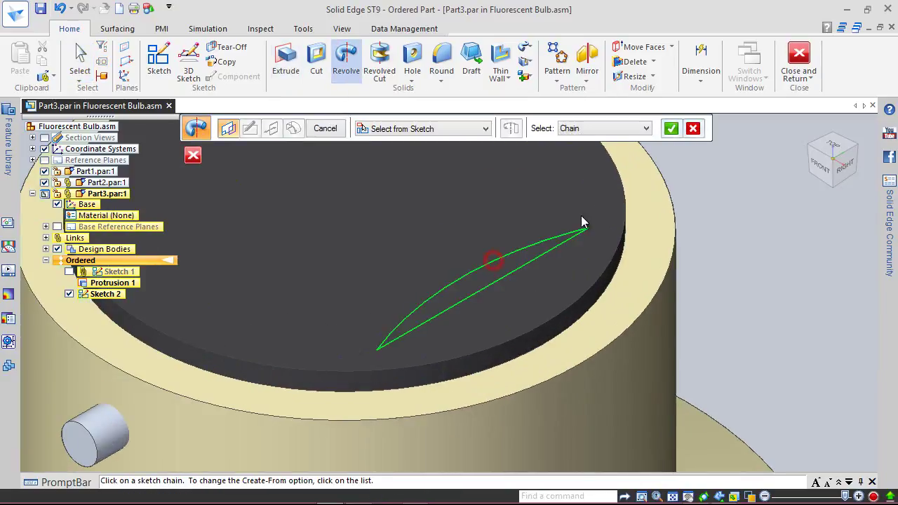
left_click(671, 127)
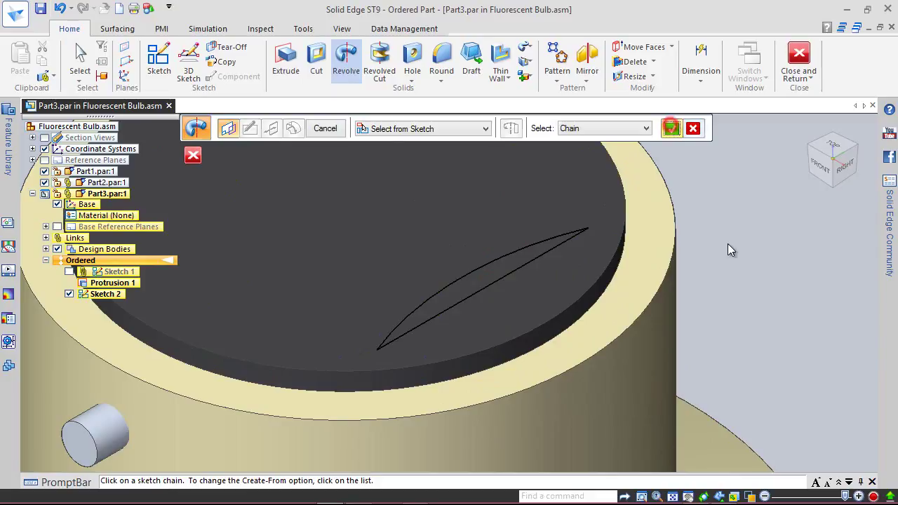
left_click(535, 259)
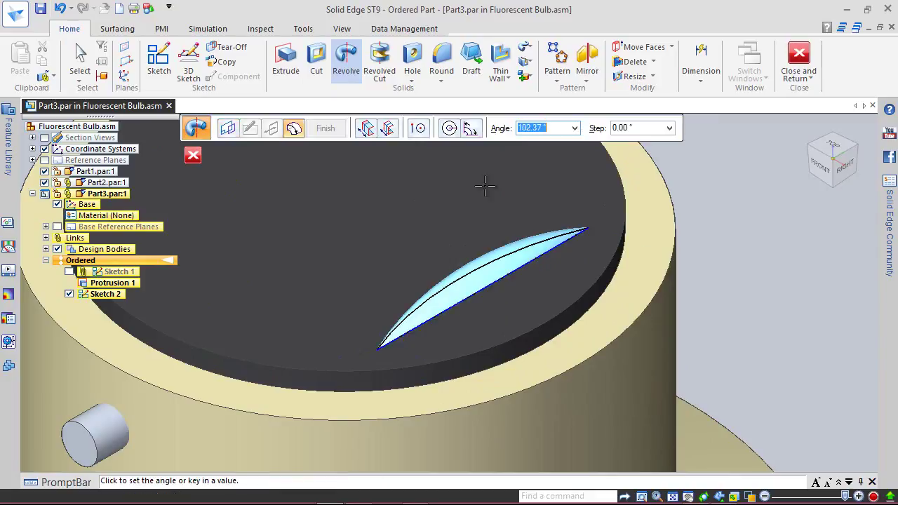
left_click(450, 128)
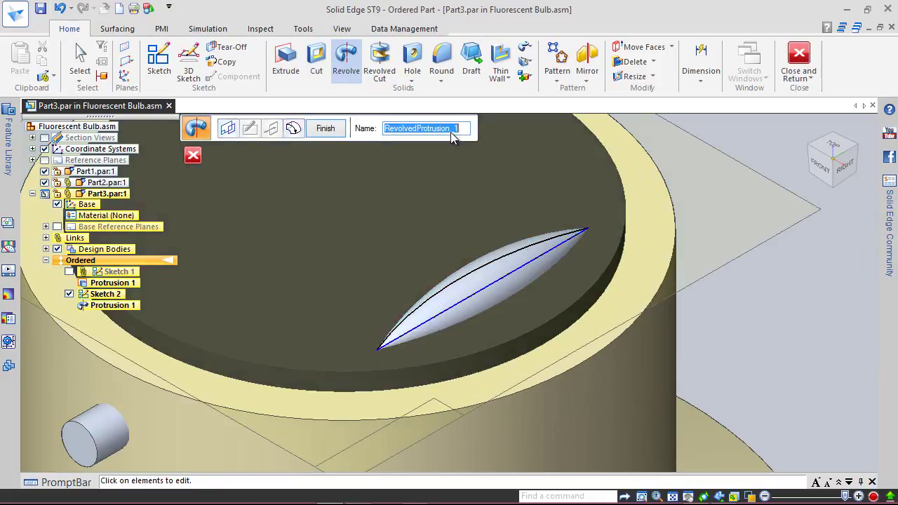
left_click(325, 128)
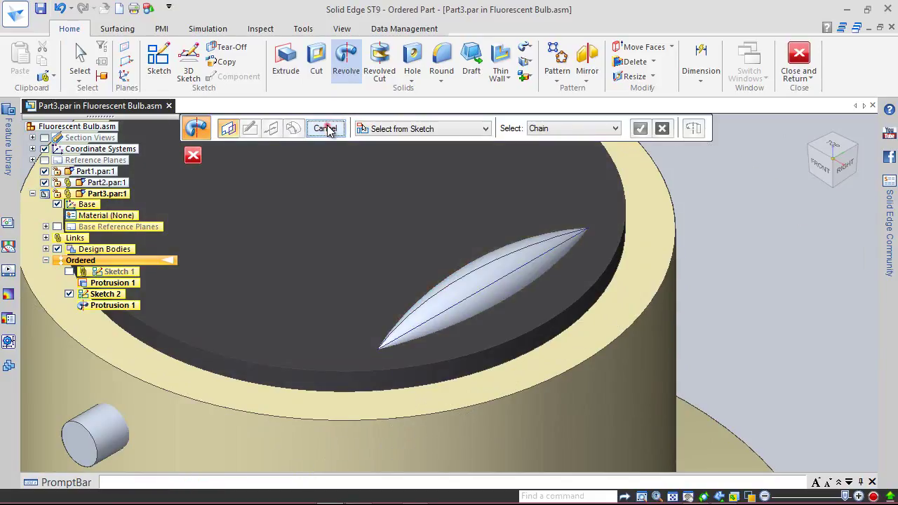
left_click(327, 129)
Hide Sketch 2 and save the part.
left_click(69, 295)
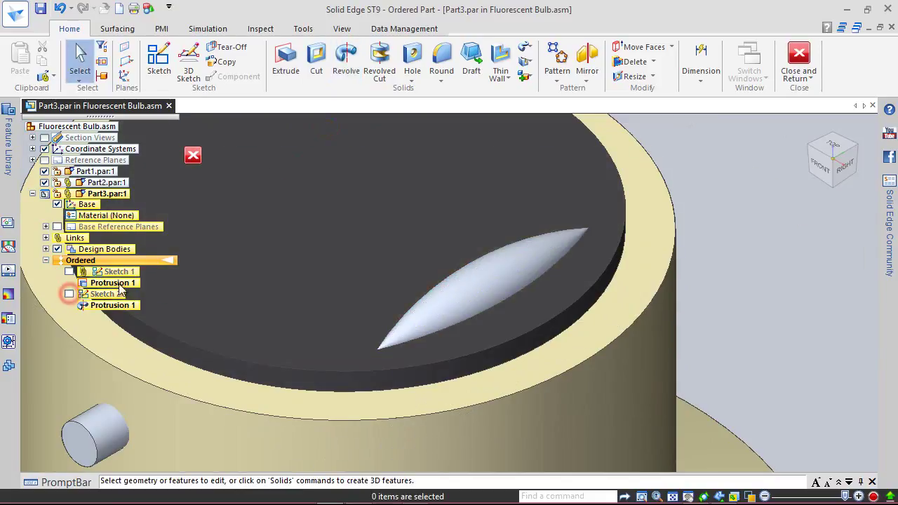
left_click(40, 7)
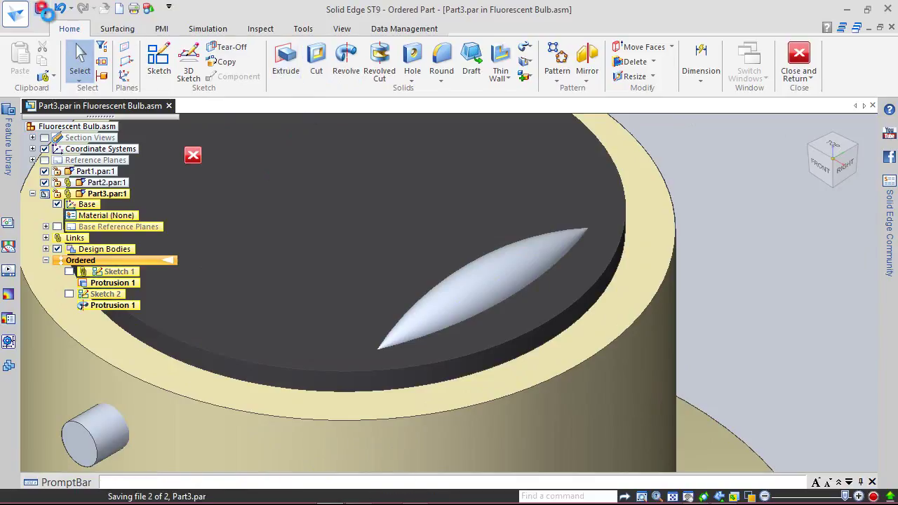
scroll(554, 239, "down", 4)
scroll(461, 171, "up", 2)
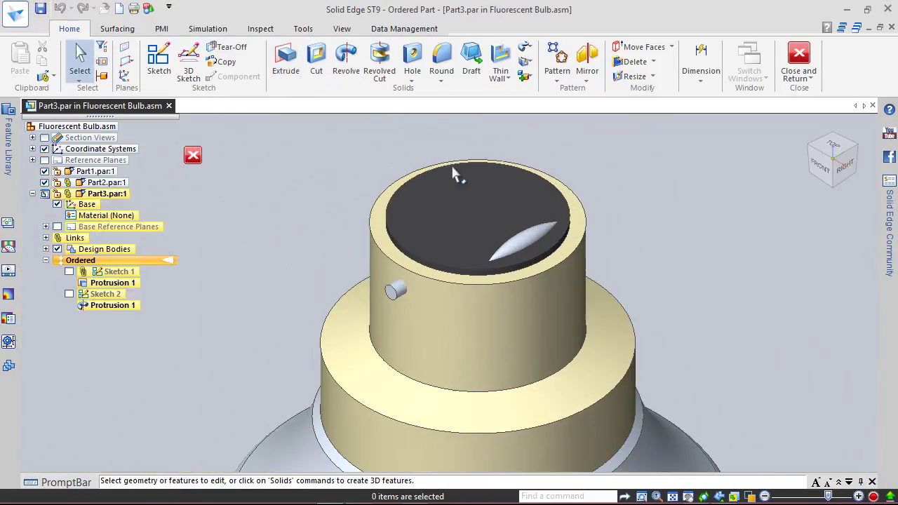
Show the Right (yz) base reference plane, mirror the revolved contact about it, and save the part.
left_click(46, 227)
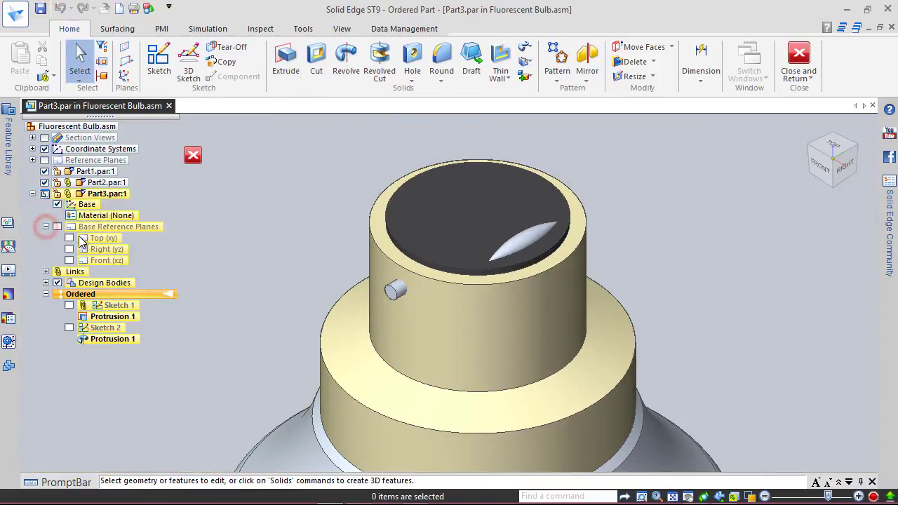
left_click(70, 249)
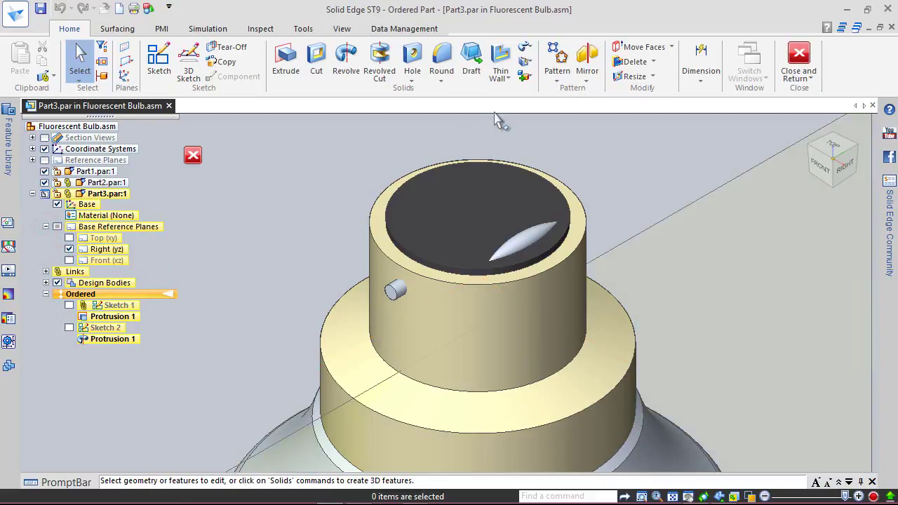
left_click(592, 59)
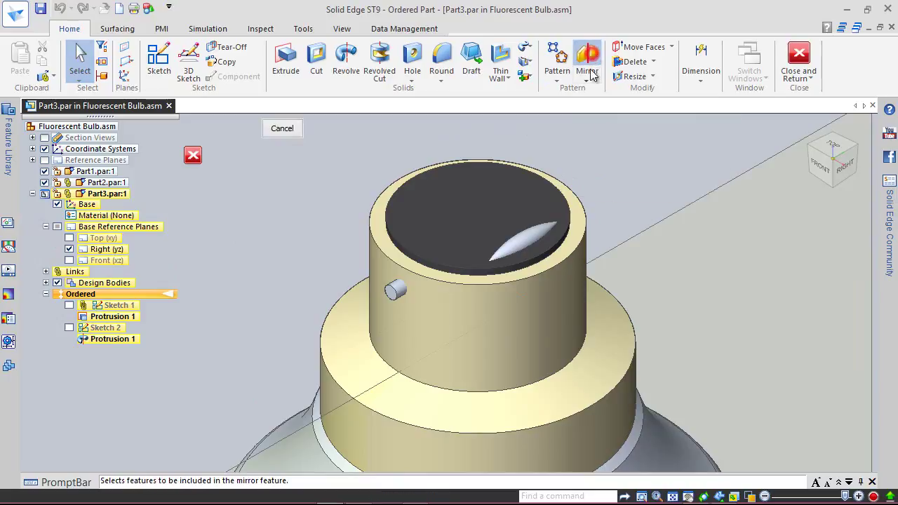
left_click(529, 233)
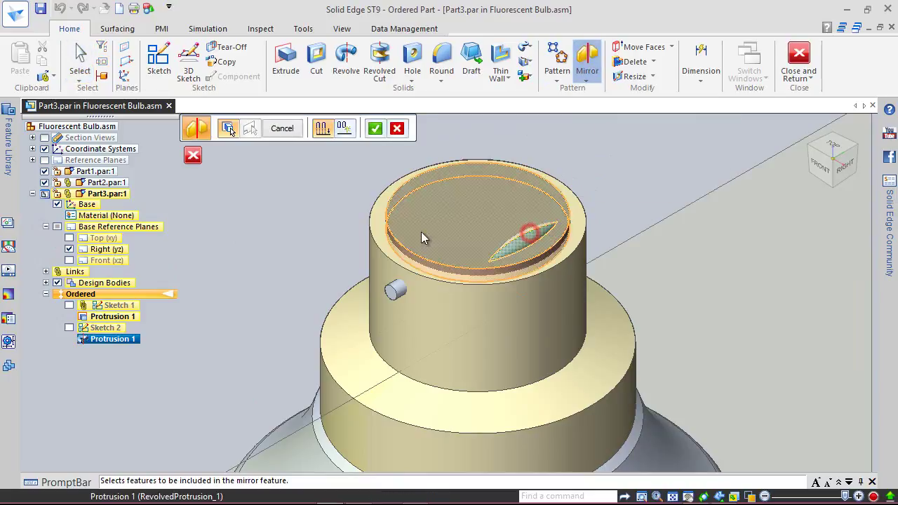
left_click(374, 129)
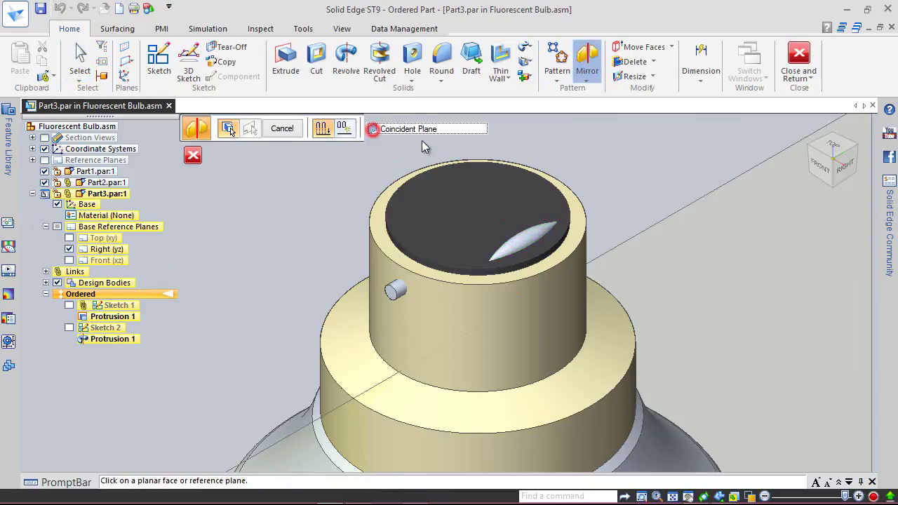
left_click(631, 239)
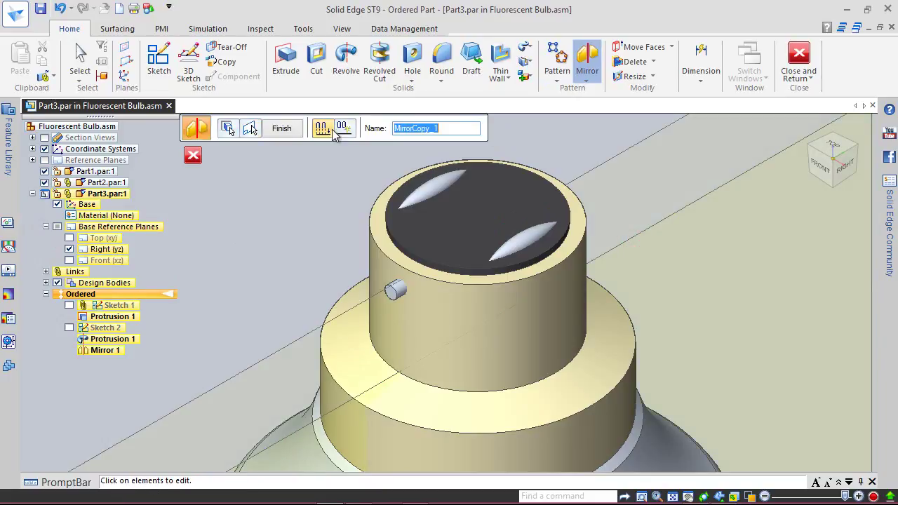
left_click(284, 131)
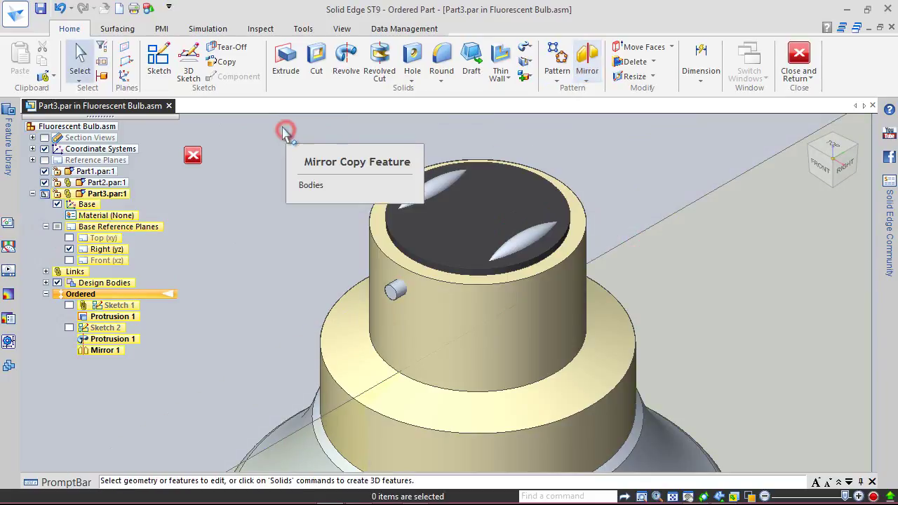
left_click(40, 8)
Paint both contacts on the top disc with the Brass style at Feature level using Part Painter, and save.
left_click(341, 29)
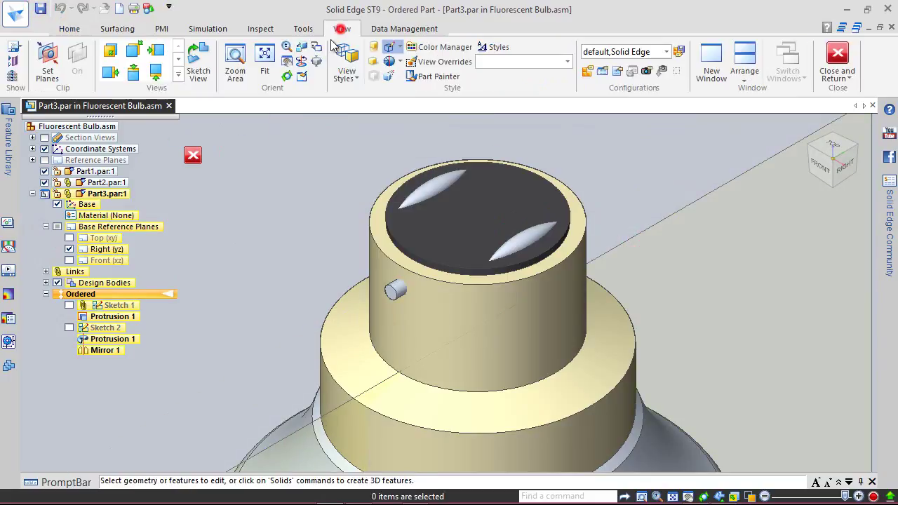
left_click(433, 76)
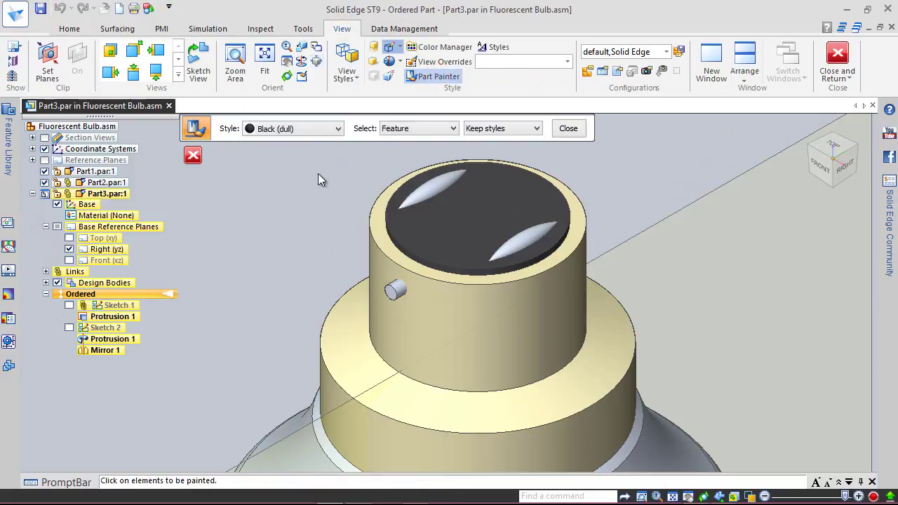
left_click(306, 128)
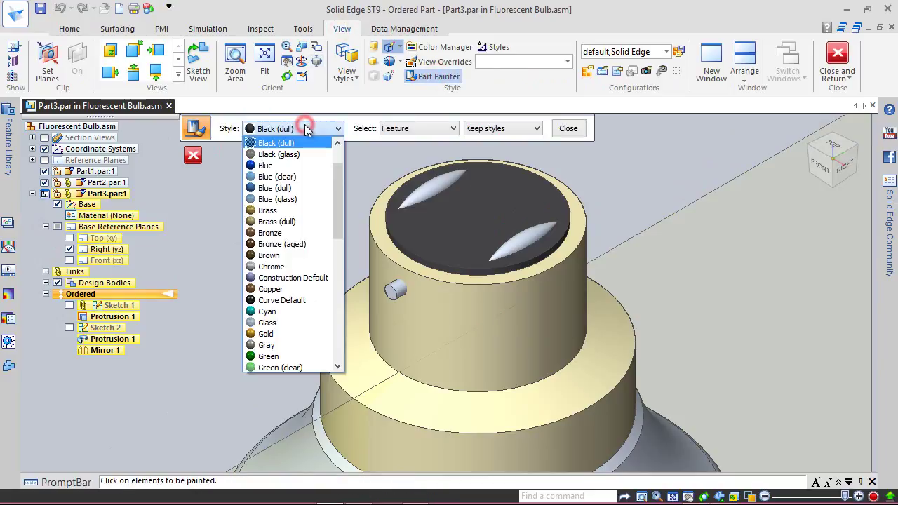
left_click(281, 211)
left_click(422, 185)
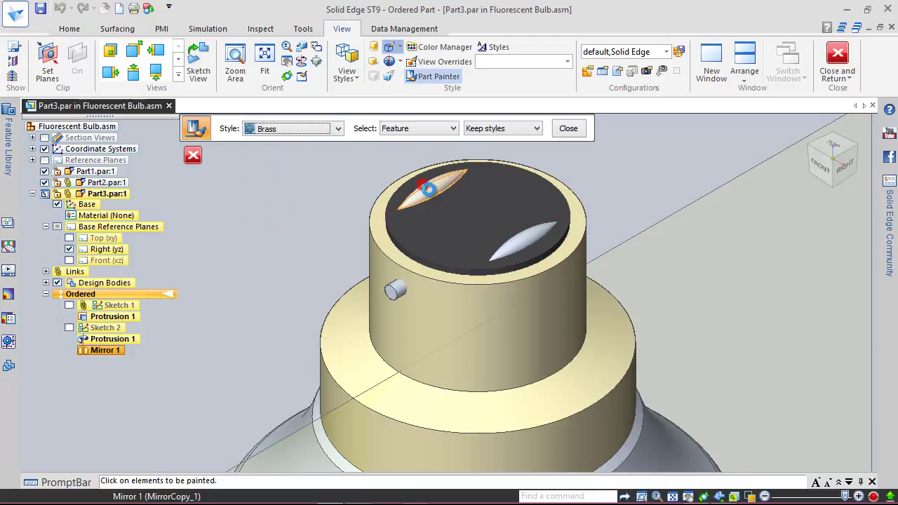
left_click(521, 243)
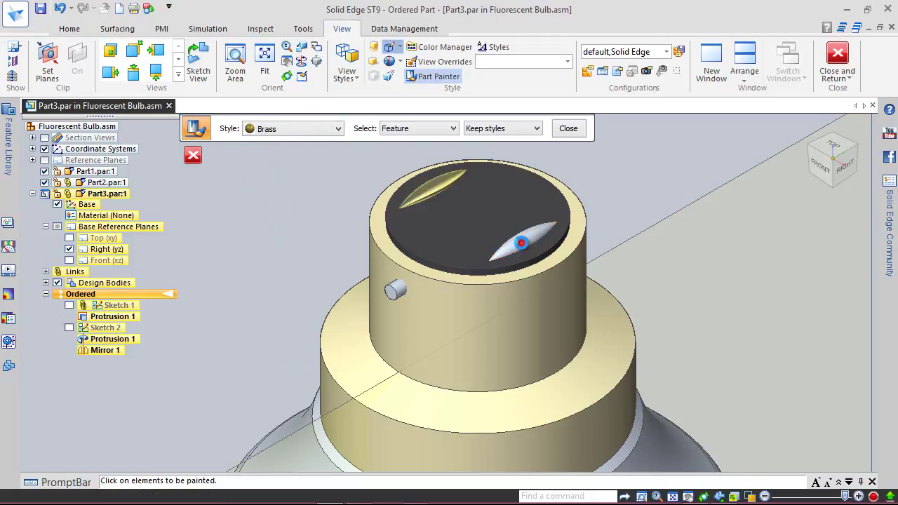
left_click(567, 130)
left_click(43, 8)
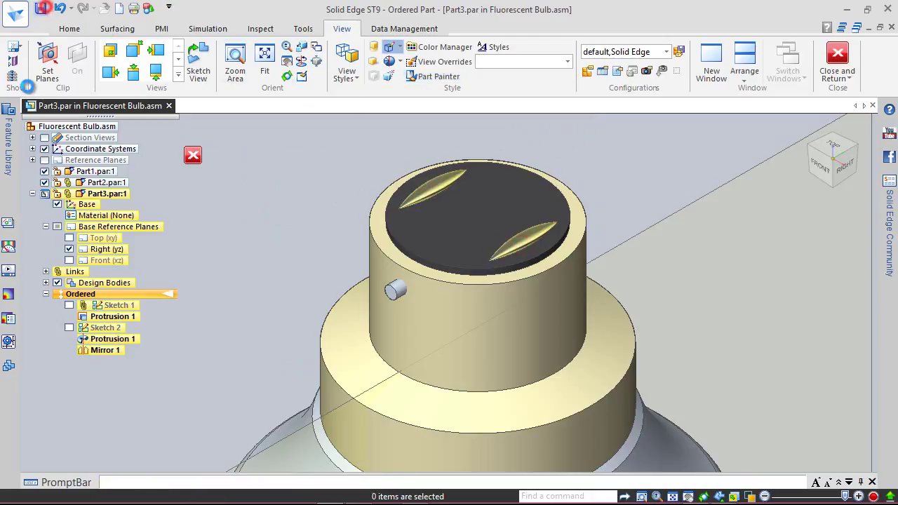
Hide the Right (yz) reference plane and close the in-place part editing to return to the assembly.
left_click(68, 249)
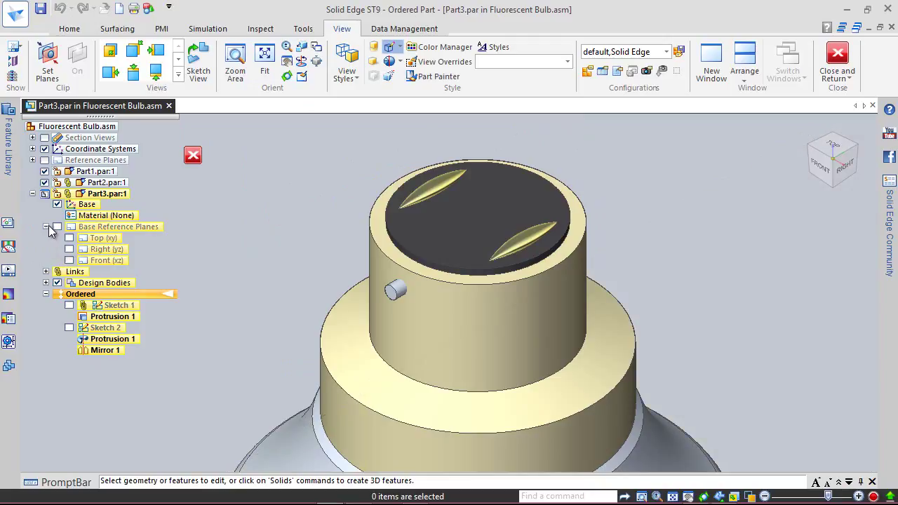
left_click(46, 226)
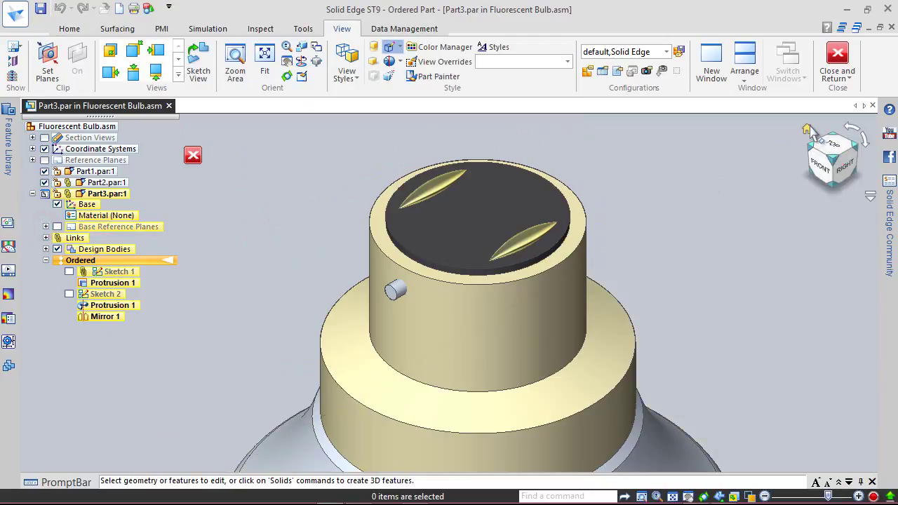
left_click(838, 56)
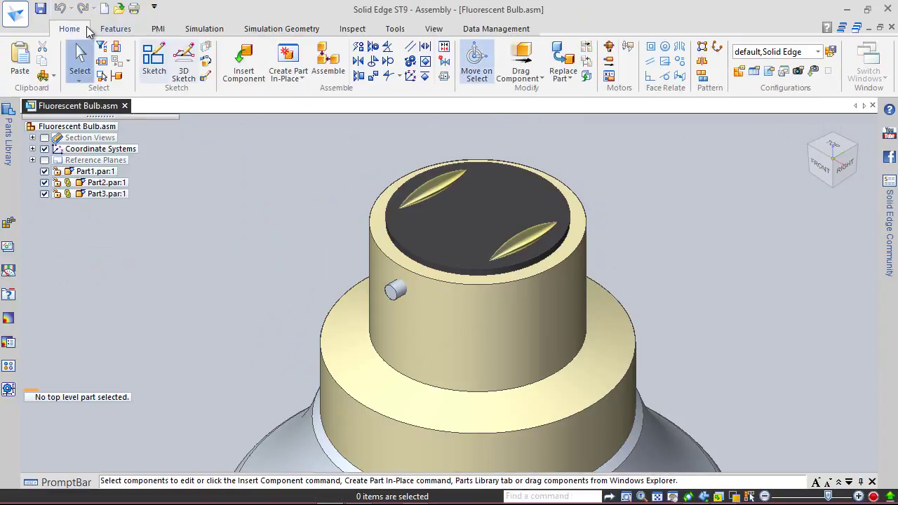
Bring the whole bulb into view and save the Fluorescent Bulb assembly.
scroll(327, 145, "down", 3)
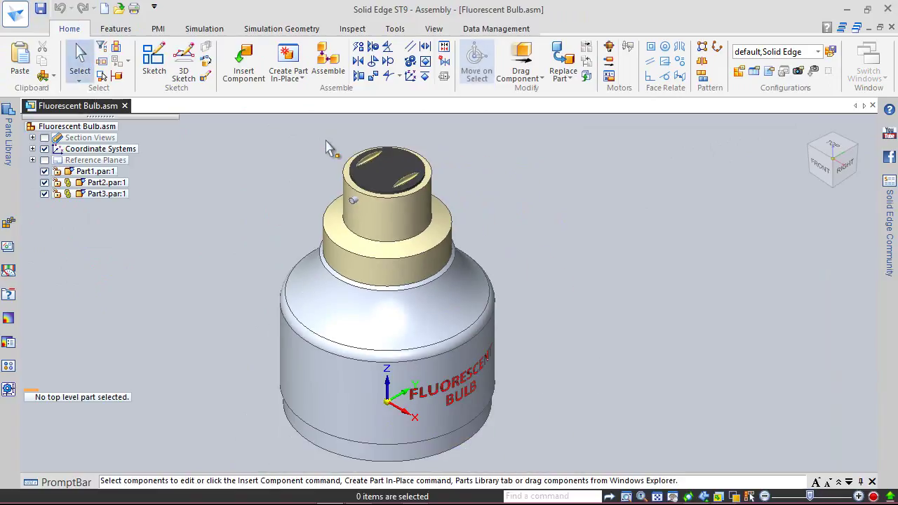
scroll(181, 302, "down", 1)
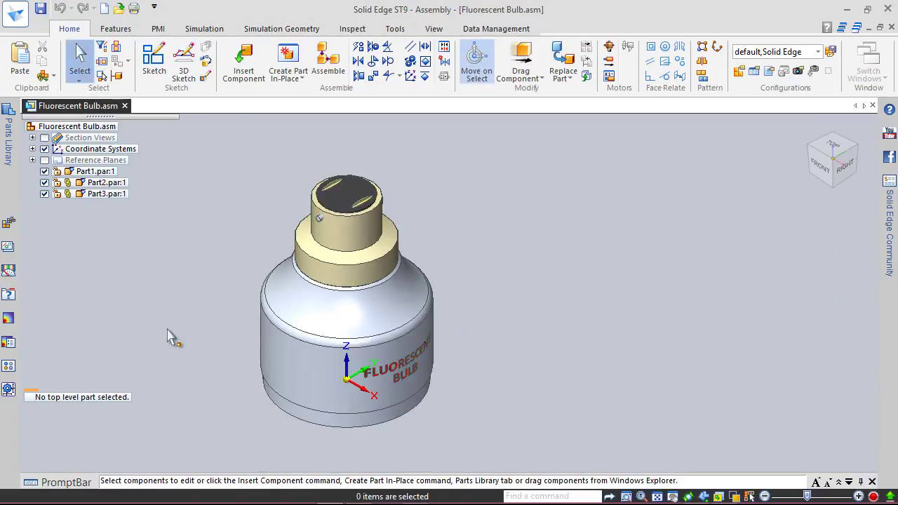
right_click(589, 303)
left_click(613, 275)
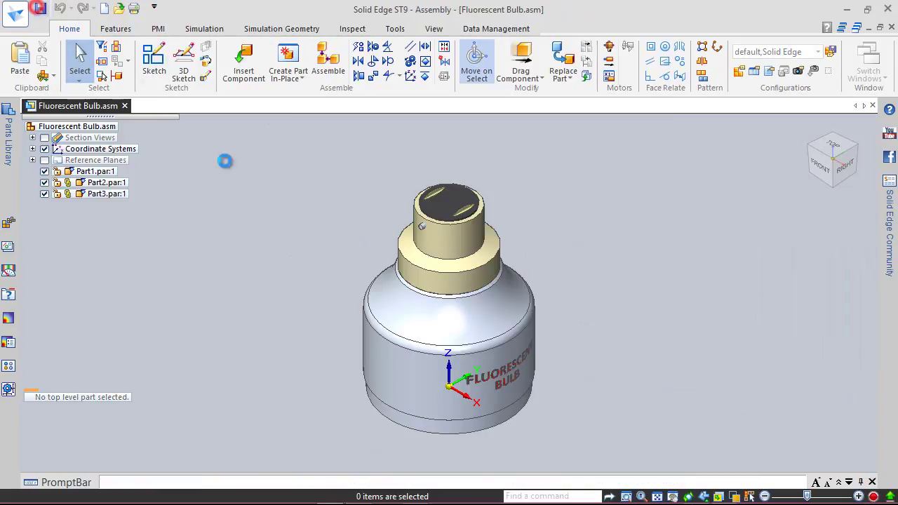
left_click(278, 258)
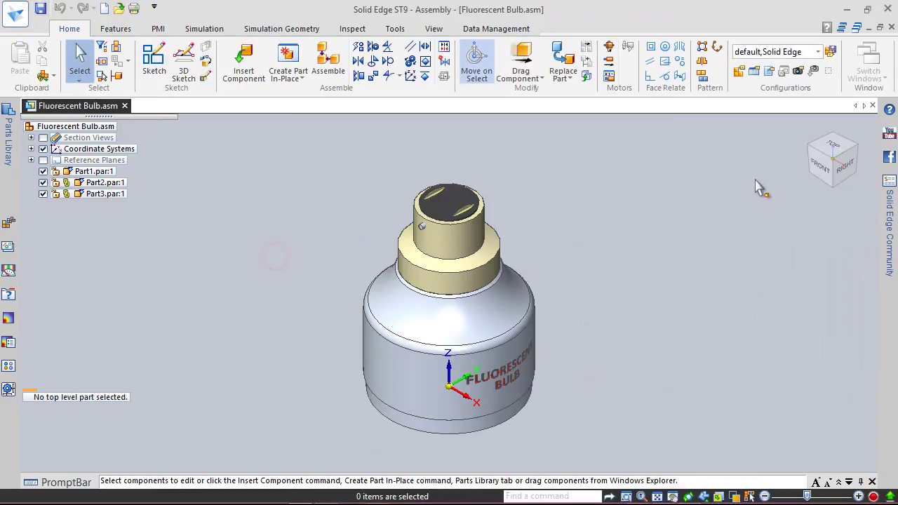
Orient the assembly upside down to an isometric view of its bottom, back and right sides.
left_click(818, 165)
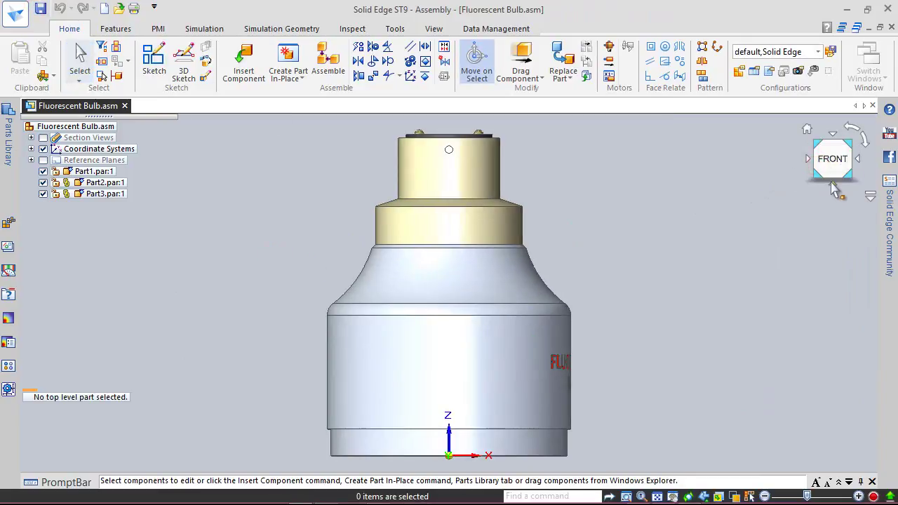
left_click(832, 183)
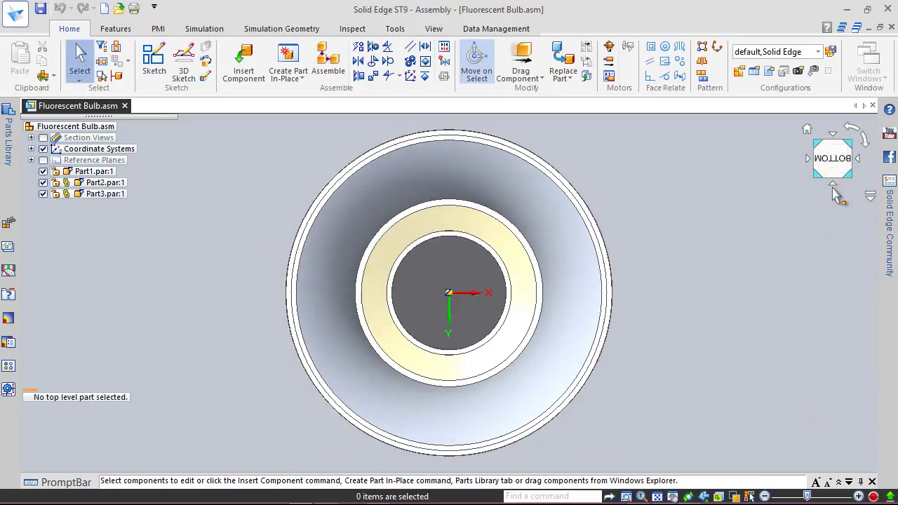
left_click(833, 186)
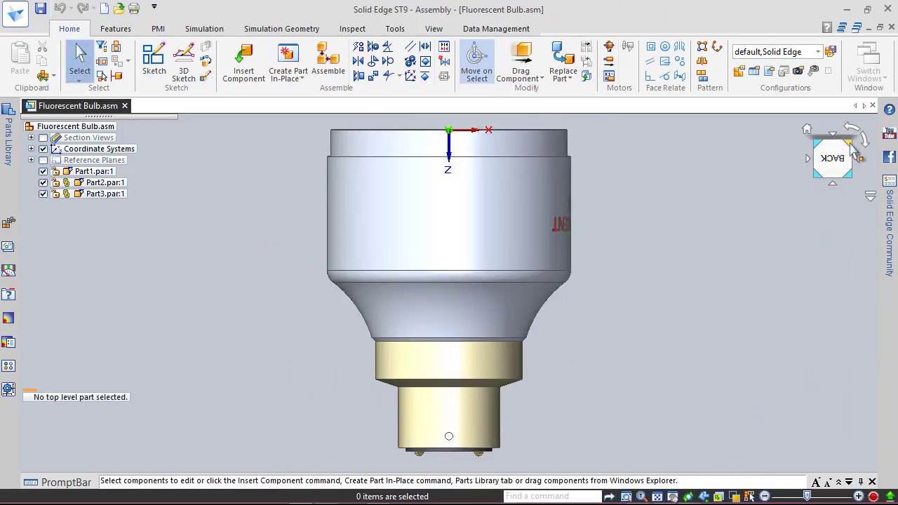
left_click(848, 145)
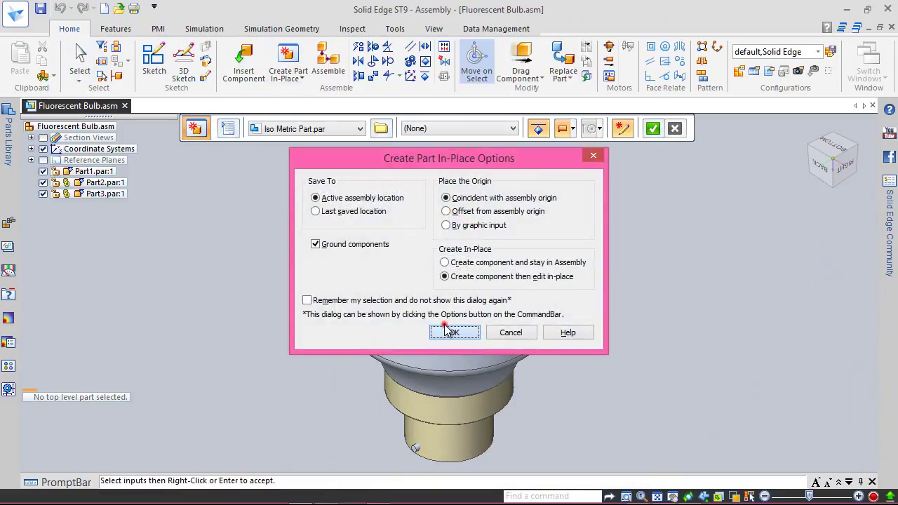
Create a part in place, grounded and coincident with the assembly origin, using the ansi inch part.par template from ANSI Inch.
left_click(450, 332)
left_click(381, 127)
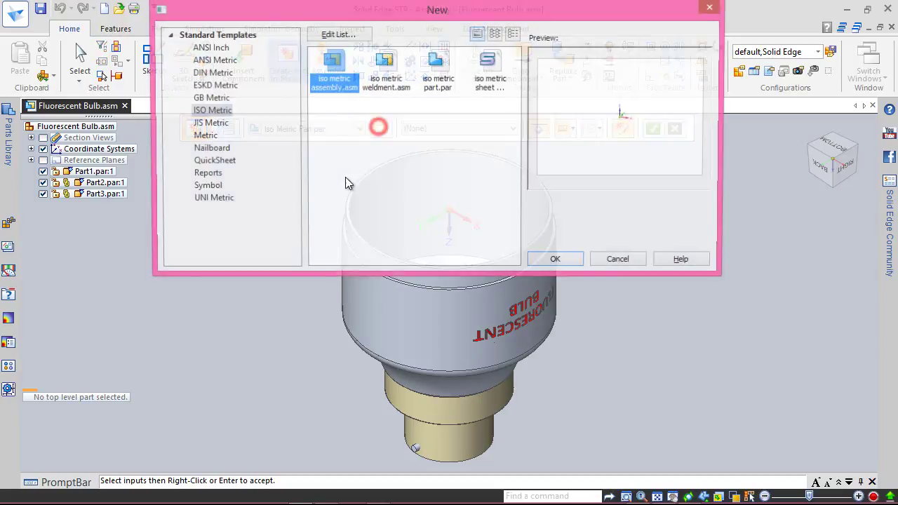
left_click_drag(344, 9, 373, 130)
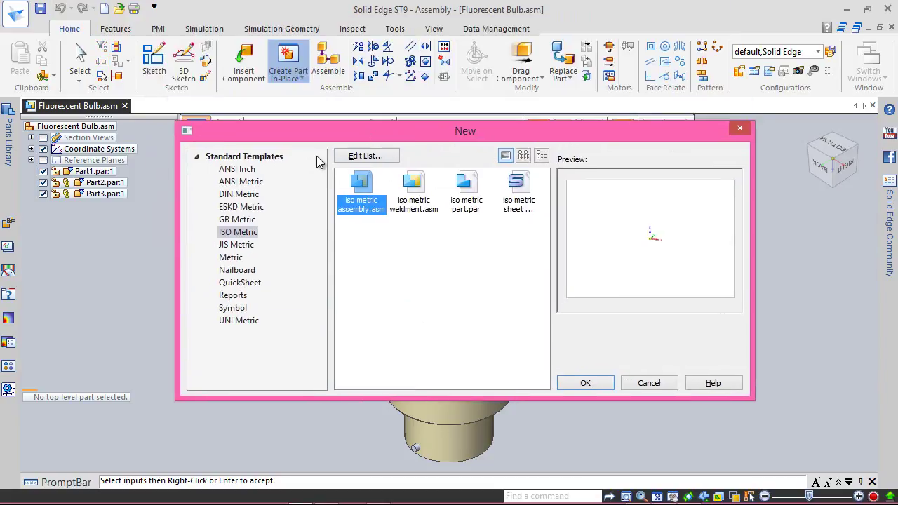
left_click(251, 170)
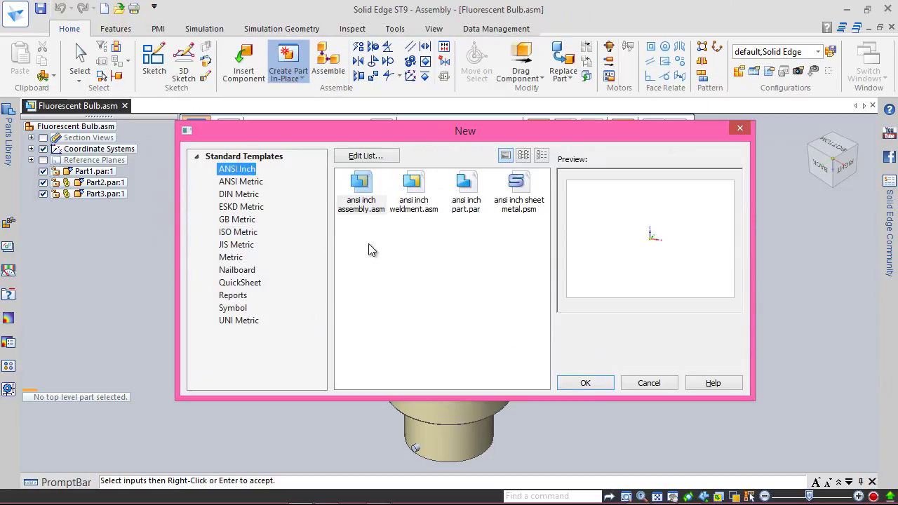
left_click(458, 184)
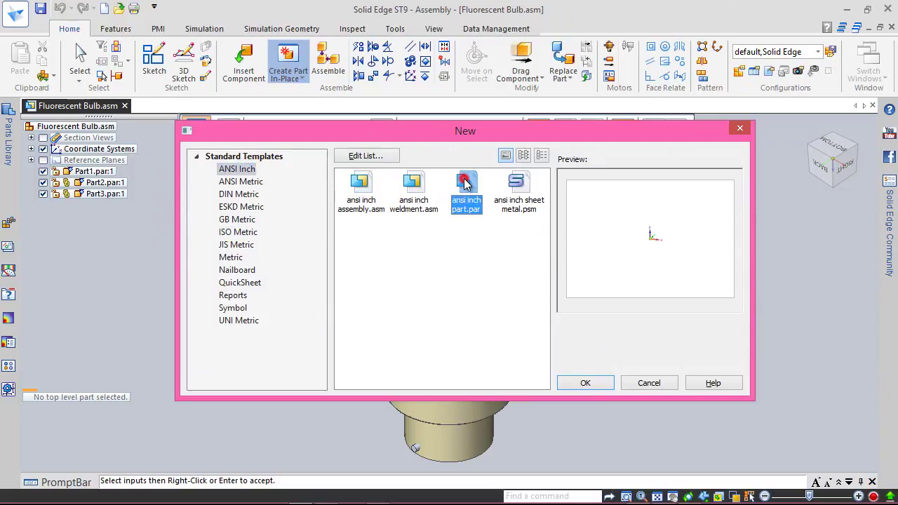
left_click(585, 383)
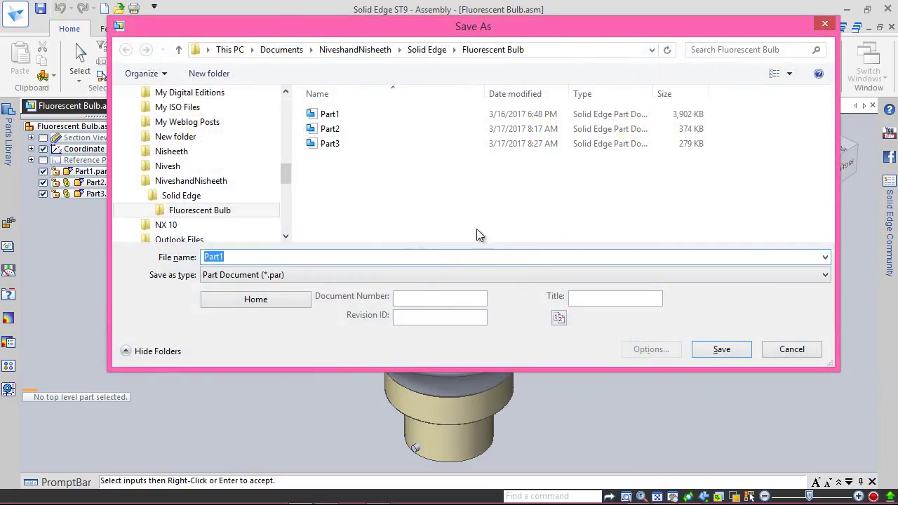
Save the new in-place part as Part4 in the Fluorescent Bulb folder.
left_click(250, 258)
key("BackSpace")
type("4")
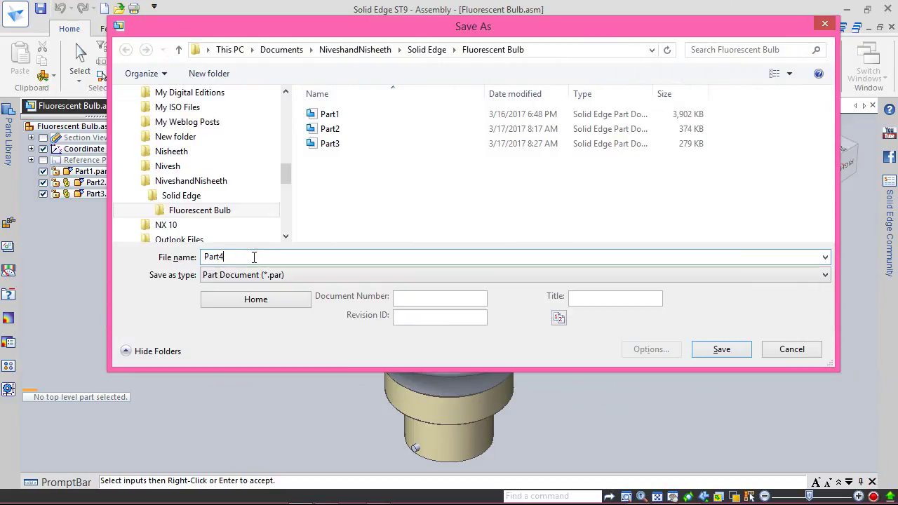
left_click(721, 349)
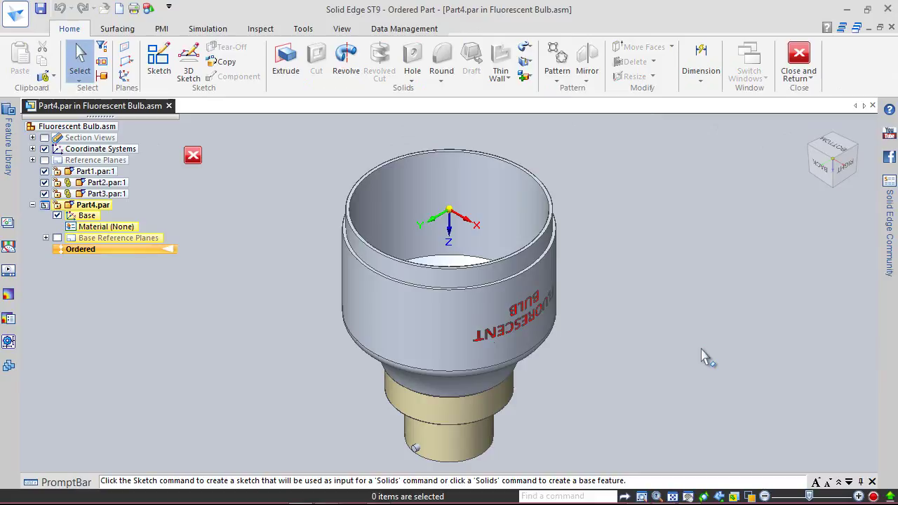
left_click(653, 373)
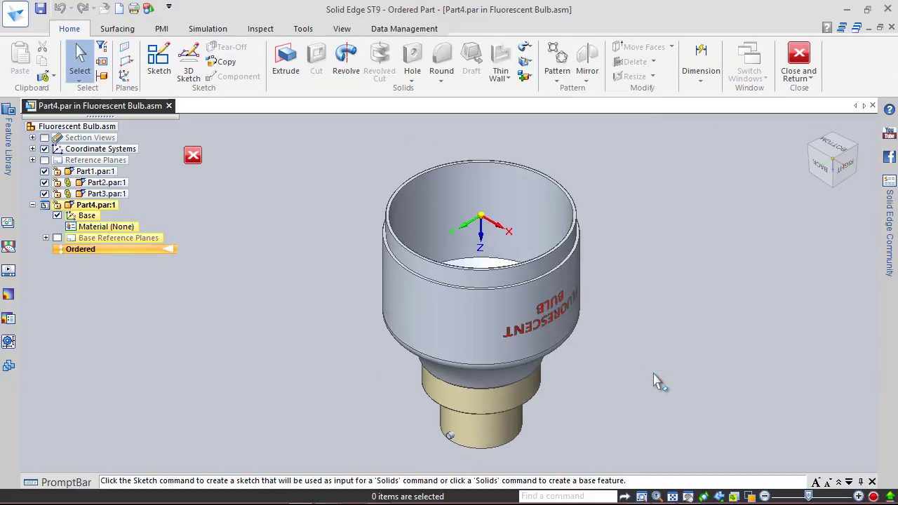
Return to the assembly, saving all documents, and turn on the display of Part1's sketches.
left_click(799, 56)
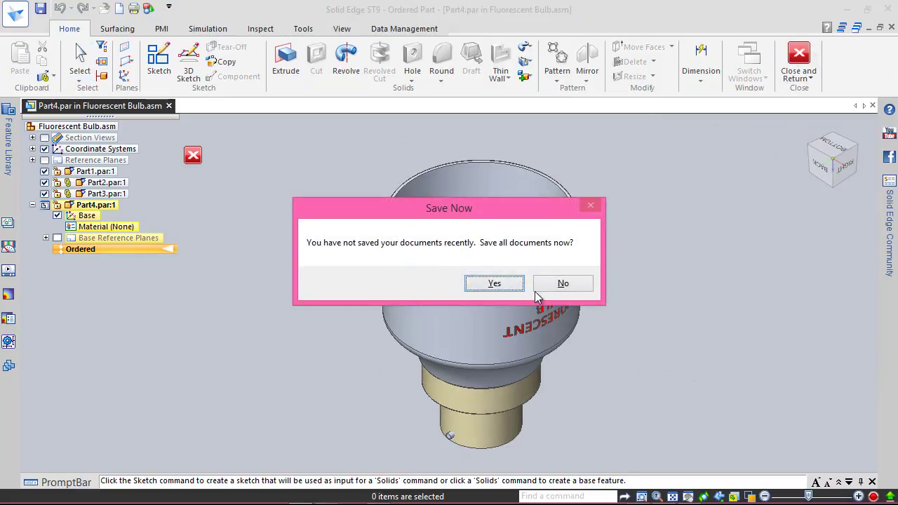
left_click(509, 283)
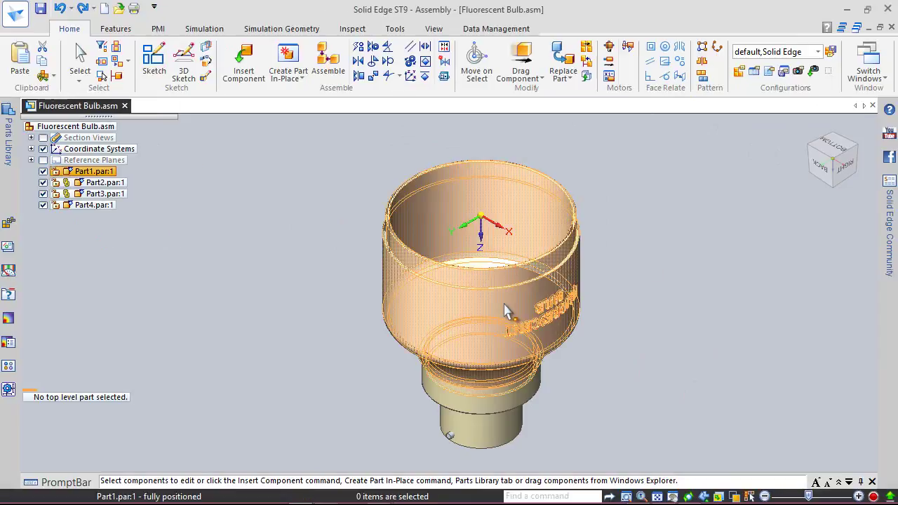
left_click(506, 312)
right_click(507, 309)
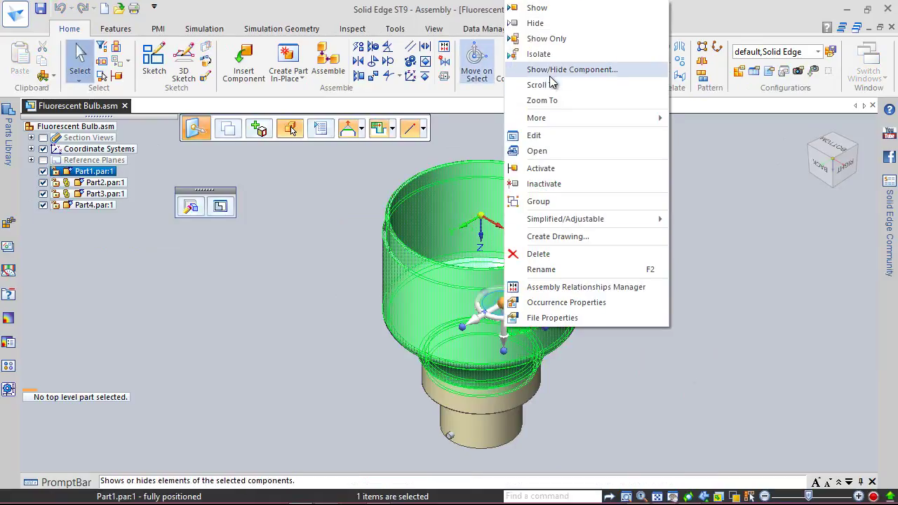
left_click(551, 82)
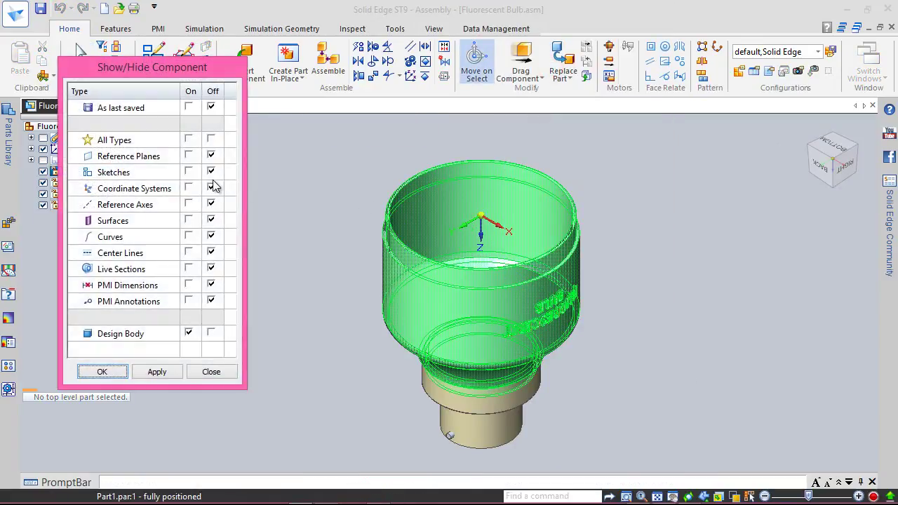
left_click(100, 374)
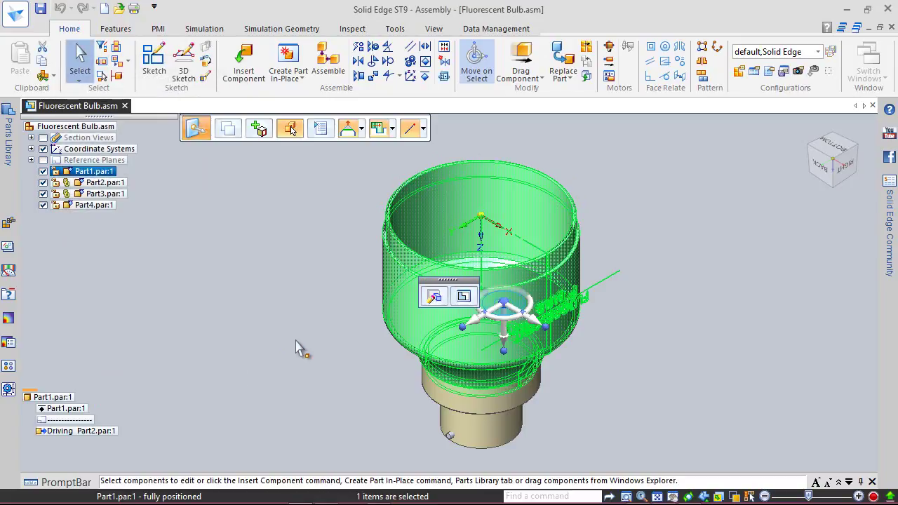
left_click(229, 245)
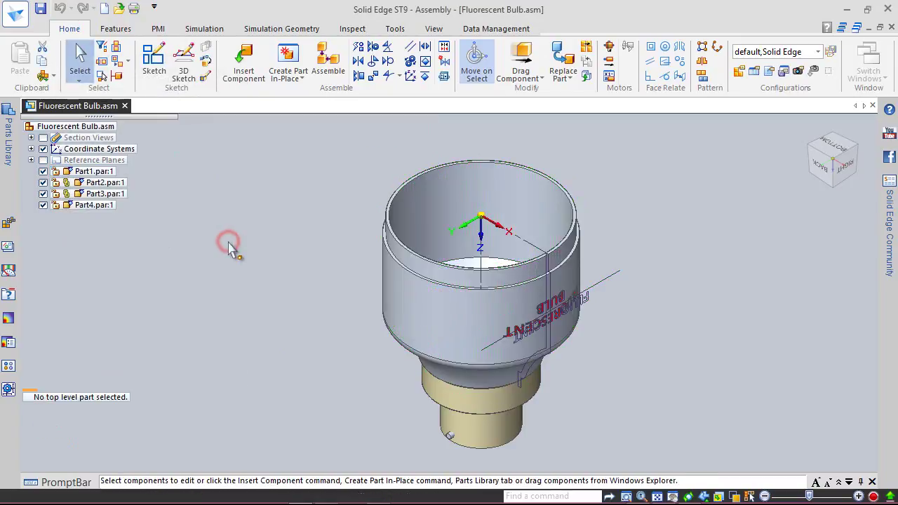
Open Part4 for in-place editing and show its Front (xz) reference plane.
double_click(85, 205)
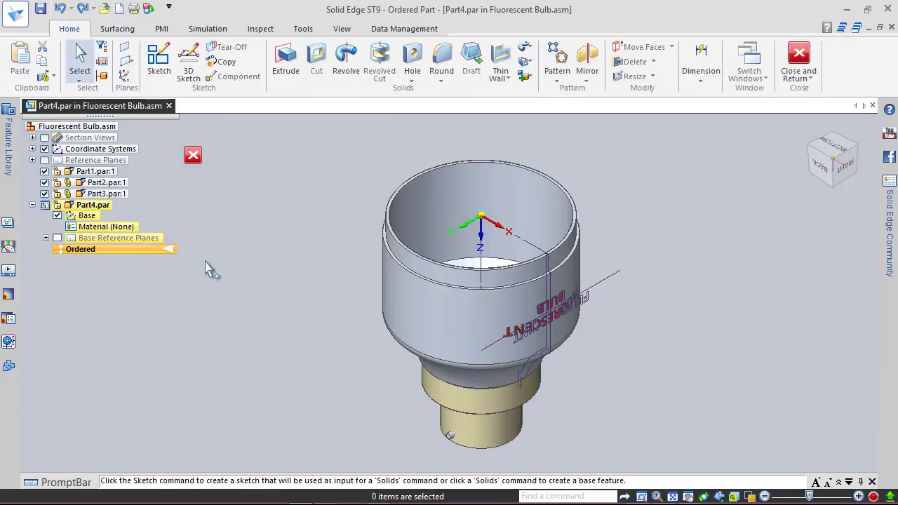
left_click(181, 246)
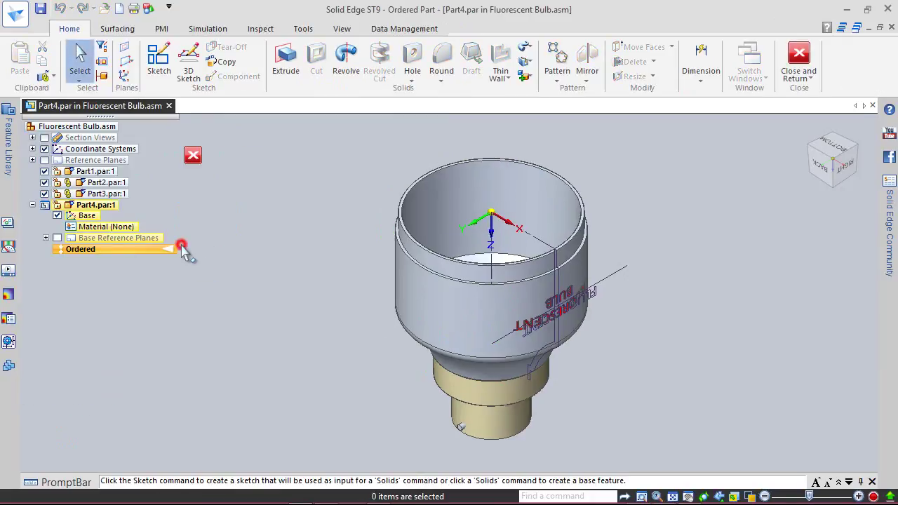
left_click(46, 239)
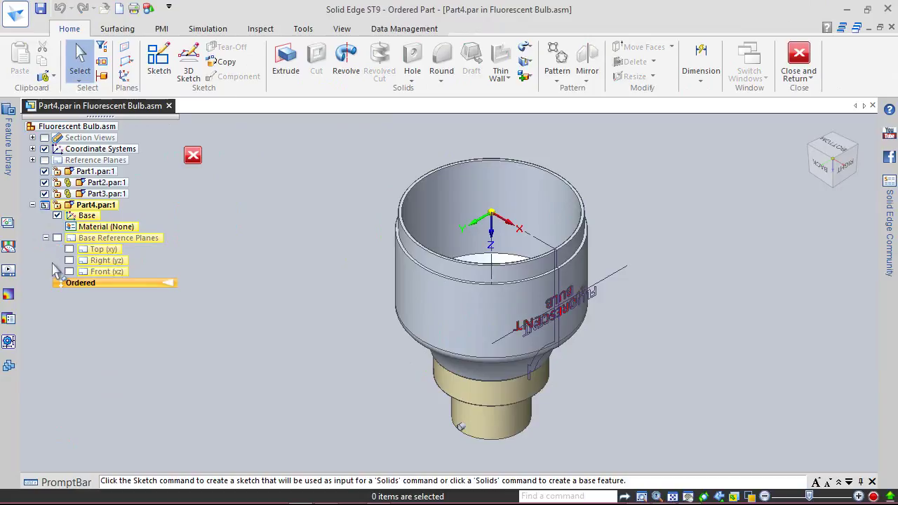
left_click(69, 272)
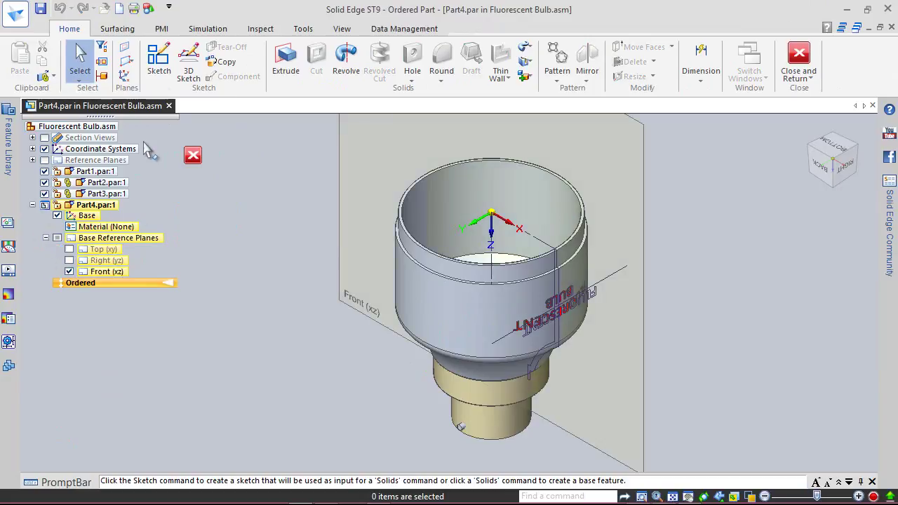
Start a sketch on Part4's Front (xz) reference plane, viewed squarely from the back.
left_click(159, 59)
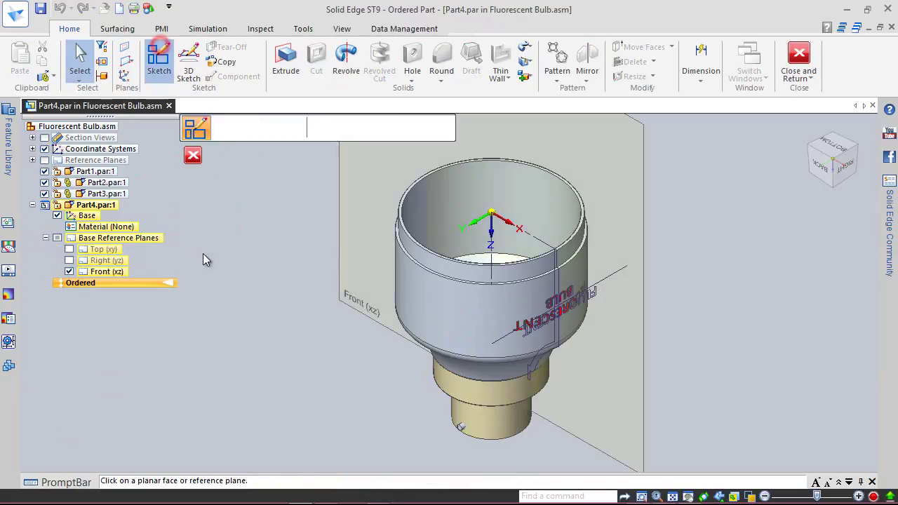
left_click(342, 203)
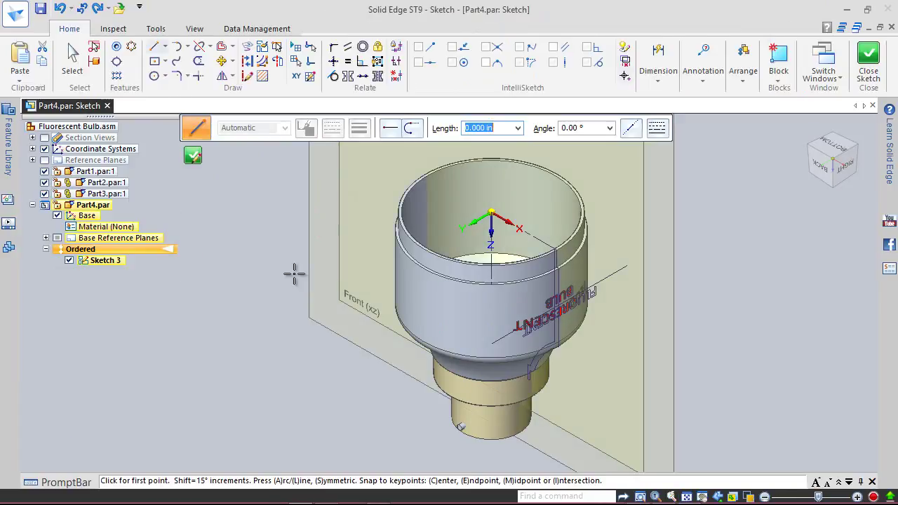
left_click(831, 157)
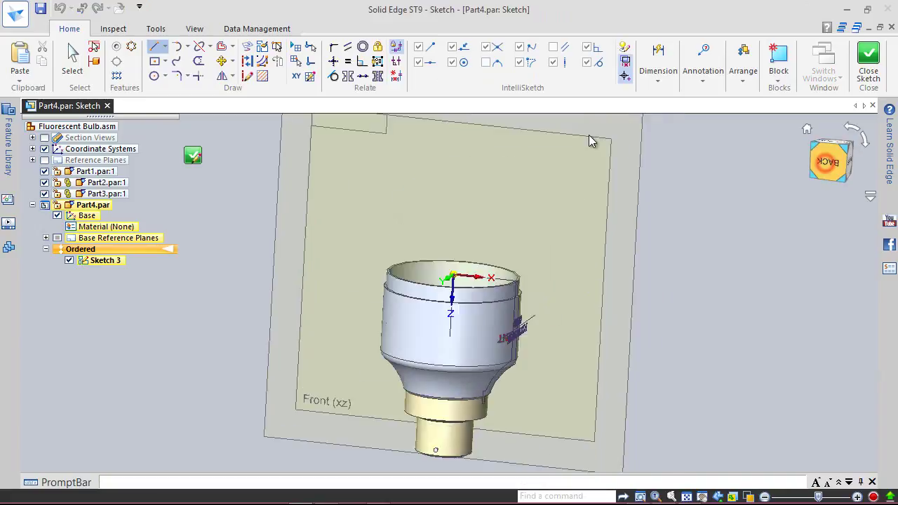
Project Part1's housing profile sketch into the Part4 sketch as a Wireframe Chain, keeping associativity with the peer part.
left_click(242, 49)
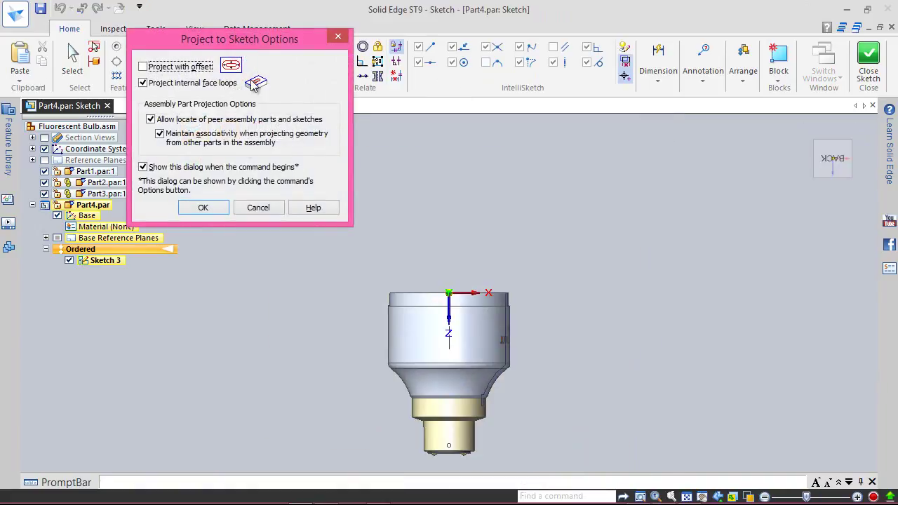
left_click(202, 208)
left_click(414, 128)
left_click(395, 146)
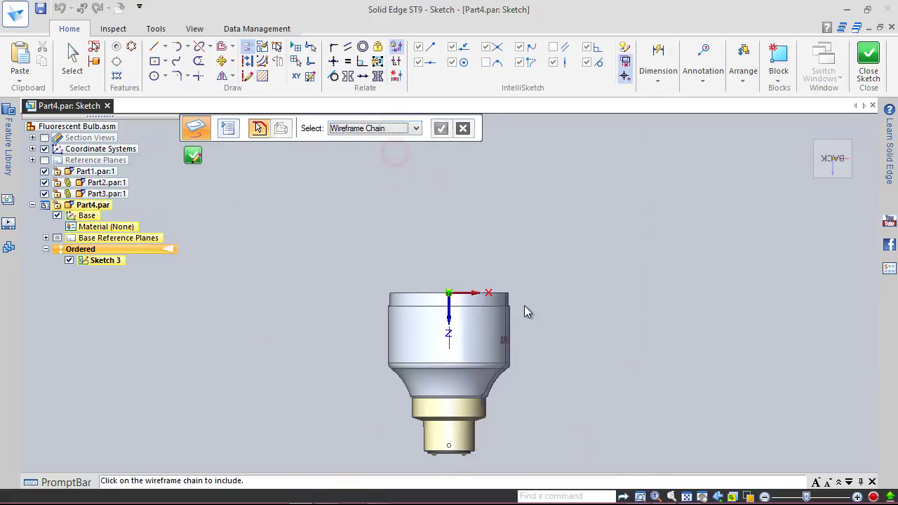
scroll(522, 309, "up", 3)
left_click(478, 287)
left_click(441, 129)
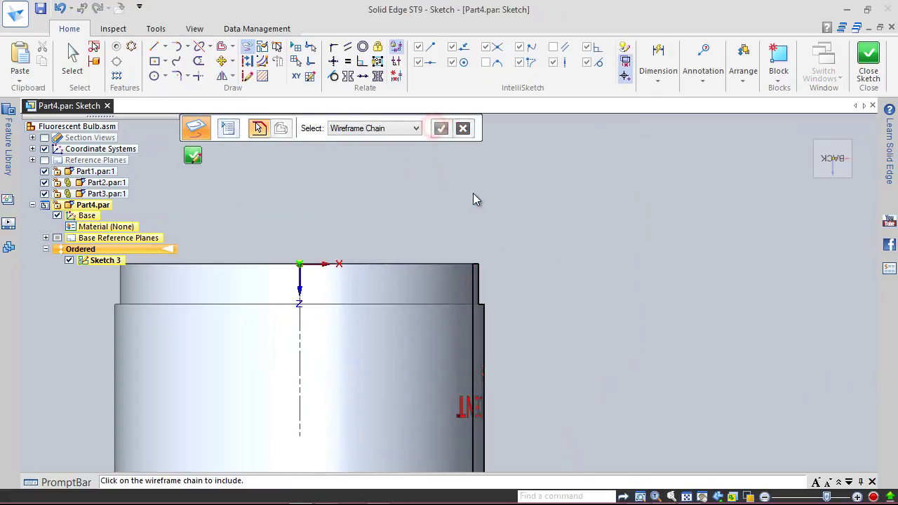
Convert all the projected housing profile lines to construction geometry.
left_click(247, 61)
scroll(461, 189, "down", 3)
mouse_move(420, 178)
left_mouse_down()
mouse_move(527, 379)
mouse_move(527, 421)
mouse_move(525, 414)
left_mouse_up()
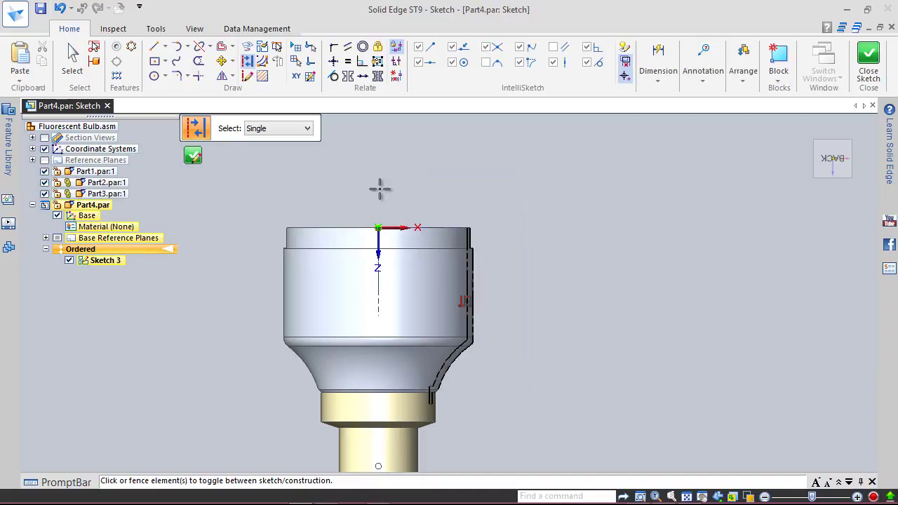
key("Escape")
Draw a closed cap profile from the housing rim's step along the rim to the origin and back above it, with an outer side about 0.283 in long.
scroll(421, 222, "up", 5)
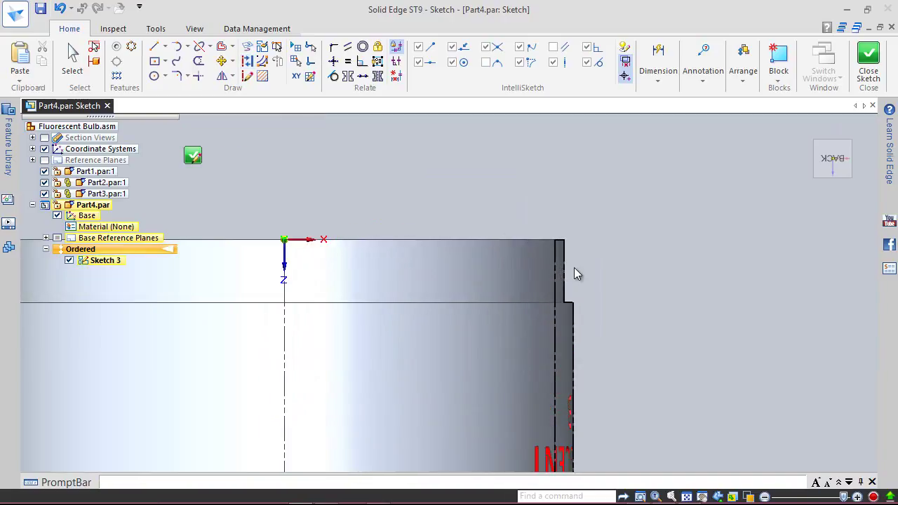
right_click(630, 194)
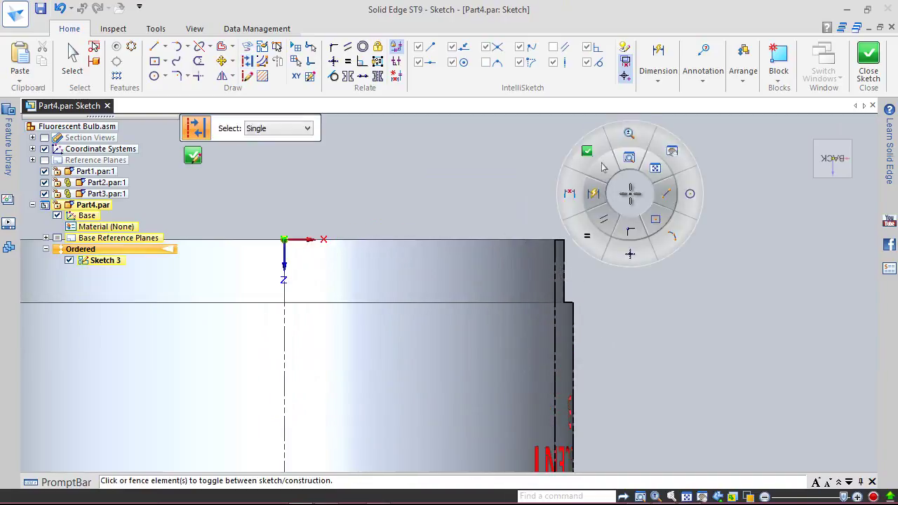
left_click(669, 199)
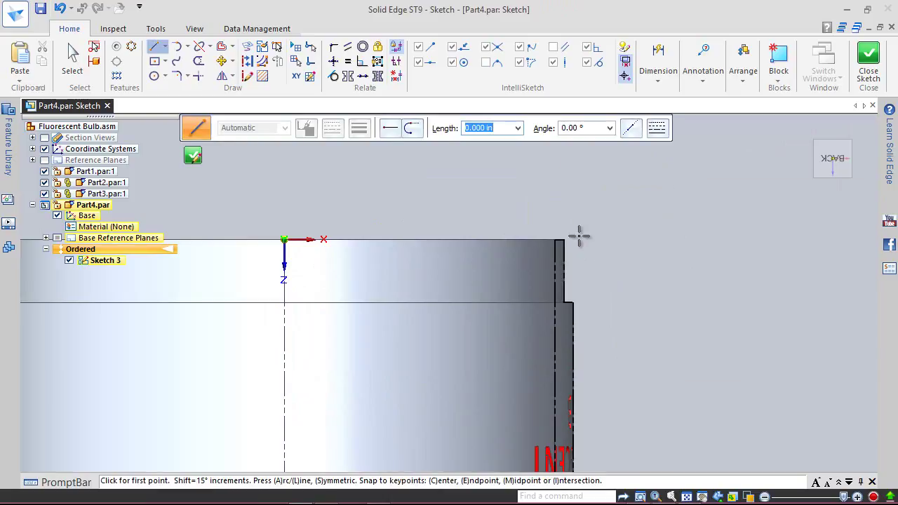
left_click(575, 302)
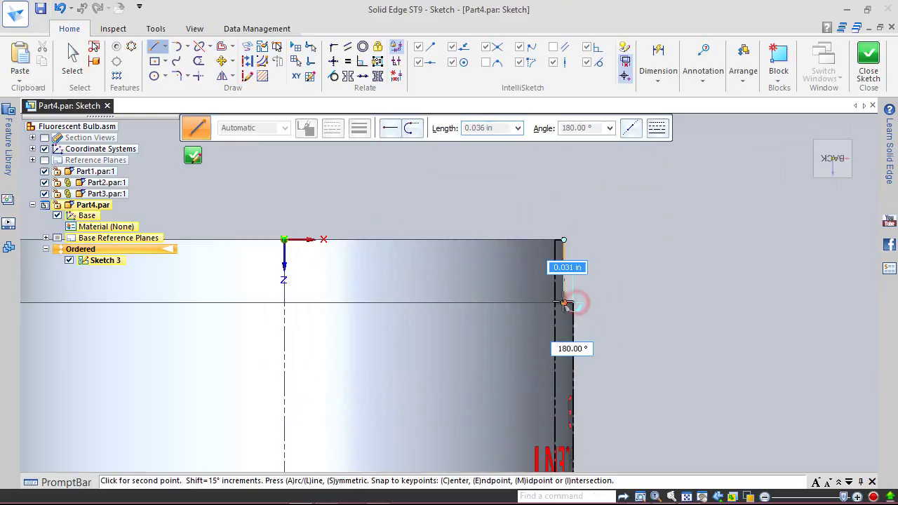
left_click(565, 239)
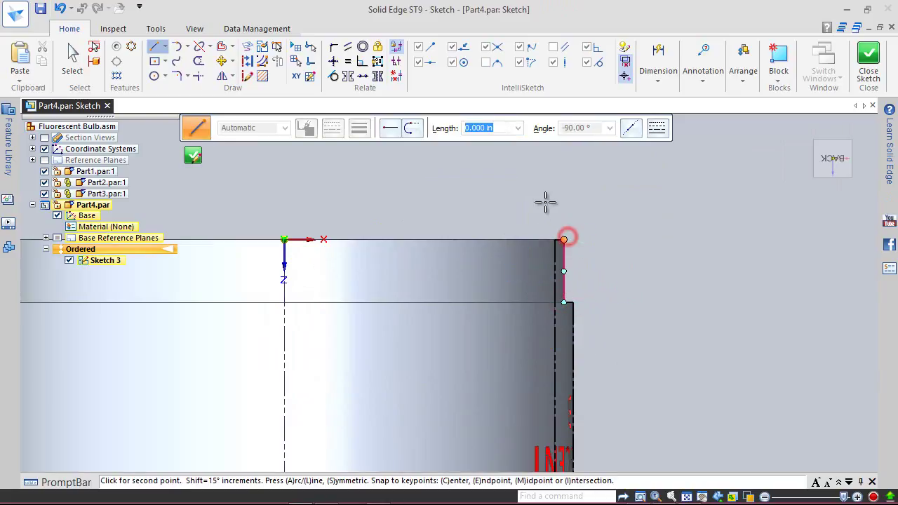
left_click(284, 240)
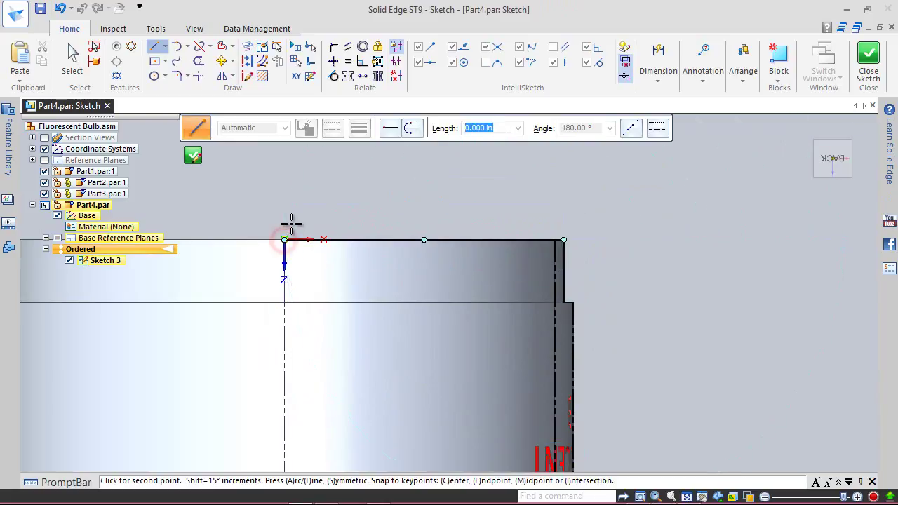
left_click(285, 222)
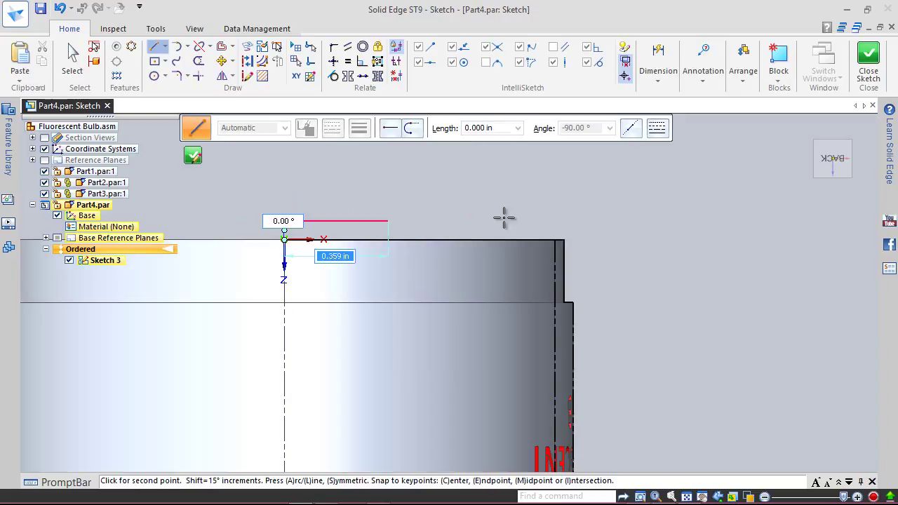
left_click(576, 219)
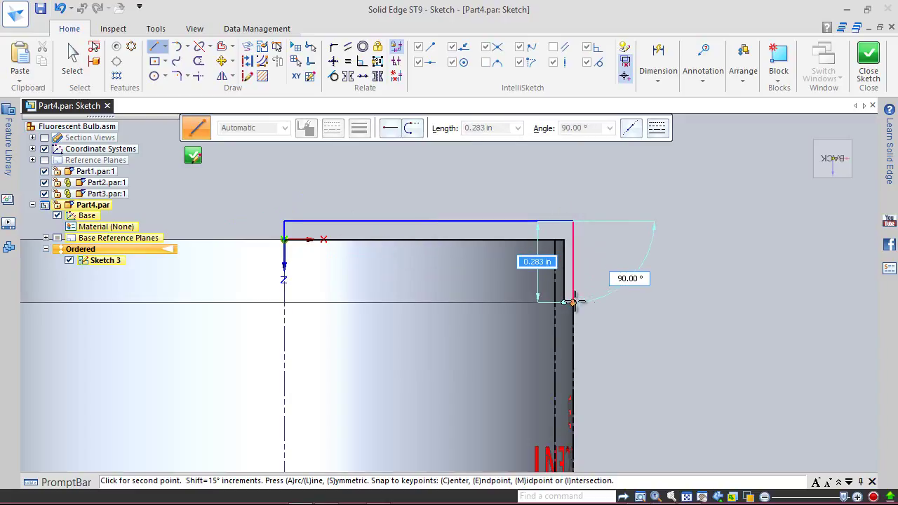
right_click(609, 264)
Dimension the cap profile's outer vertical side at 0.25 in and finish the sketch.
right_click(619, 250)
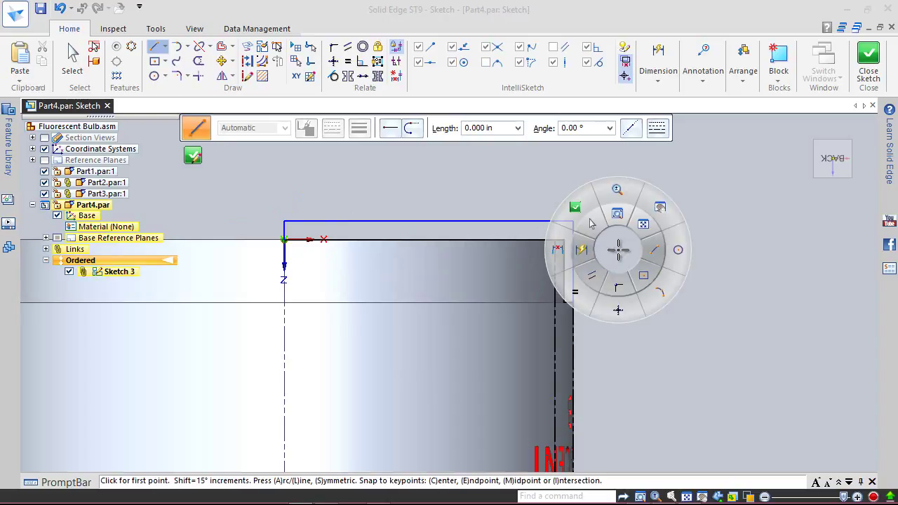
left_click(581, 250)
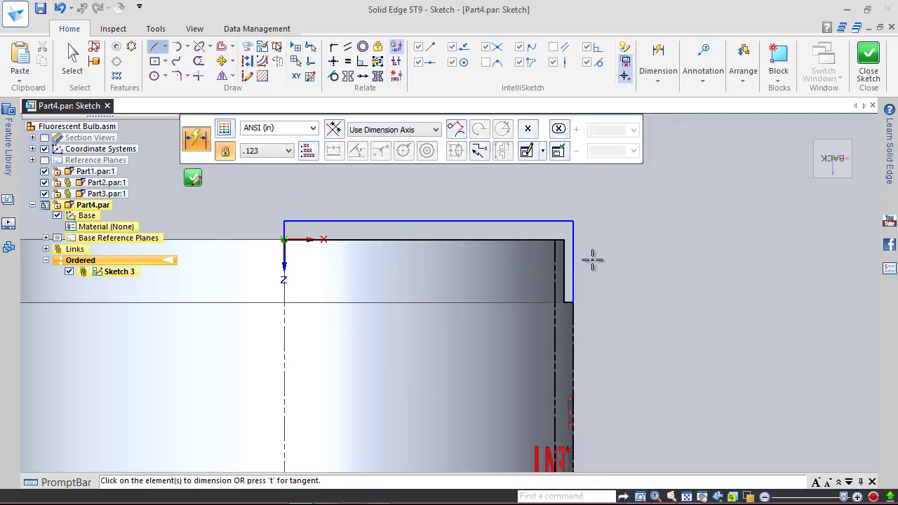
left_click(574, 252)
left_click(594, 259)
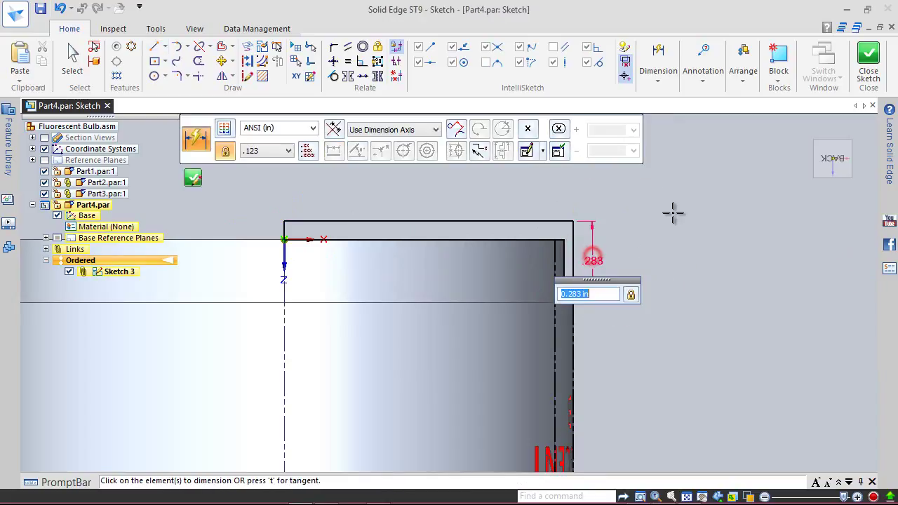
type(".25")
key("Return")
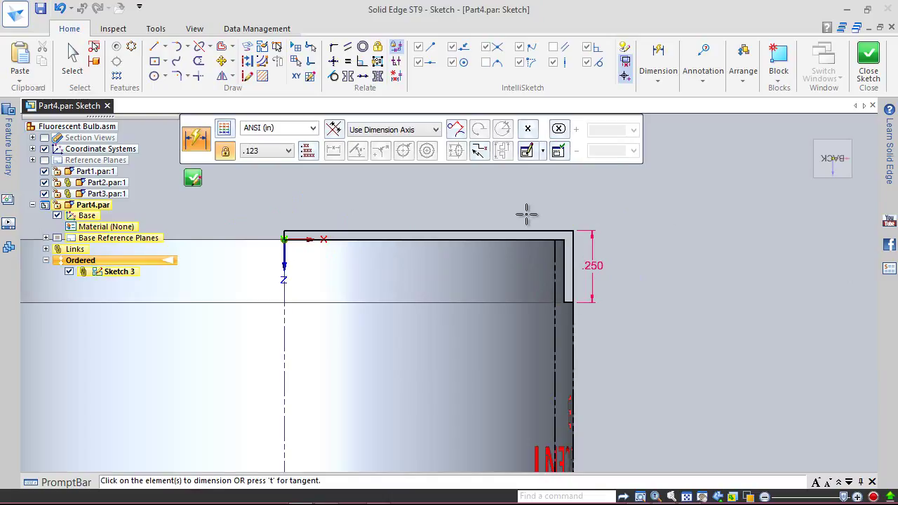
left_click(869, 63)
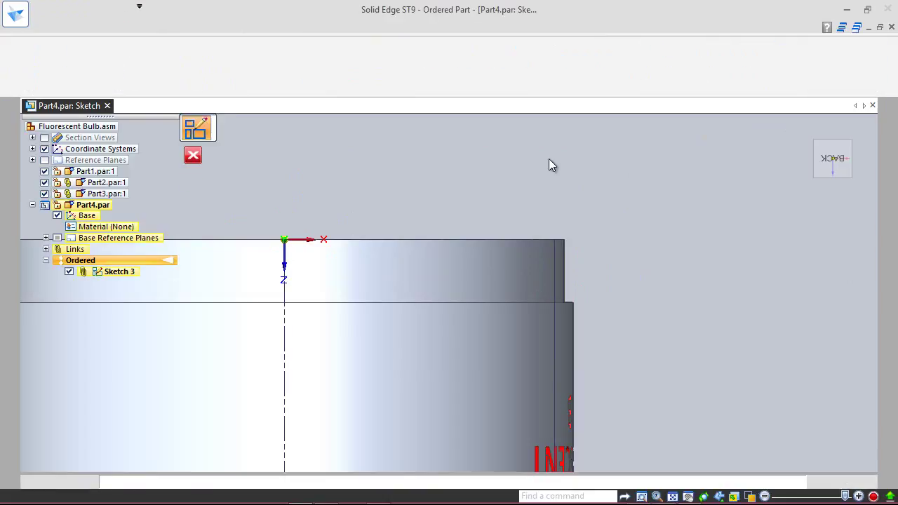
left_click(285, 128)
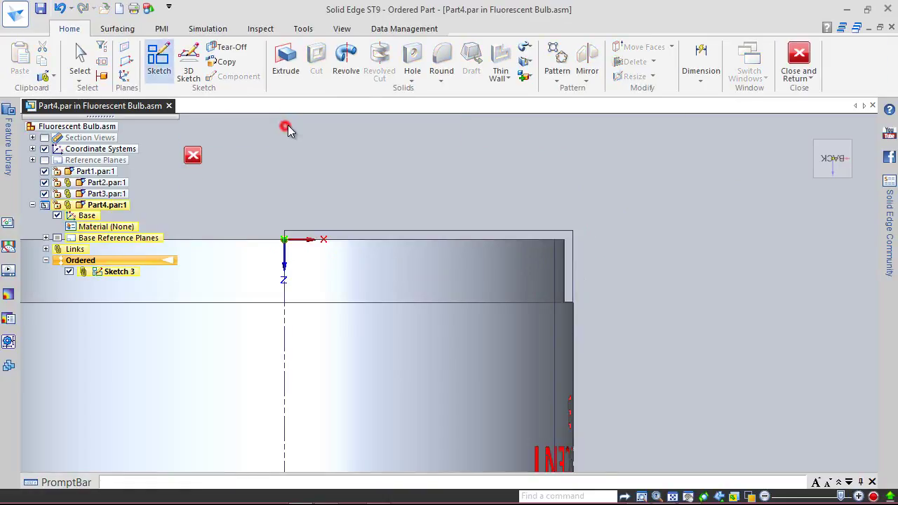
Revolve the closed cap profile a full 360° around its short vertical edge at the origin.
left_click(346, 59)
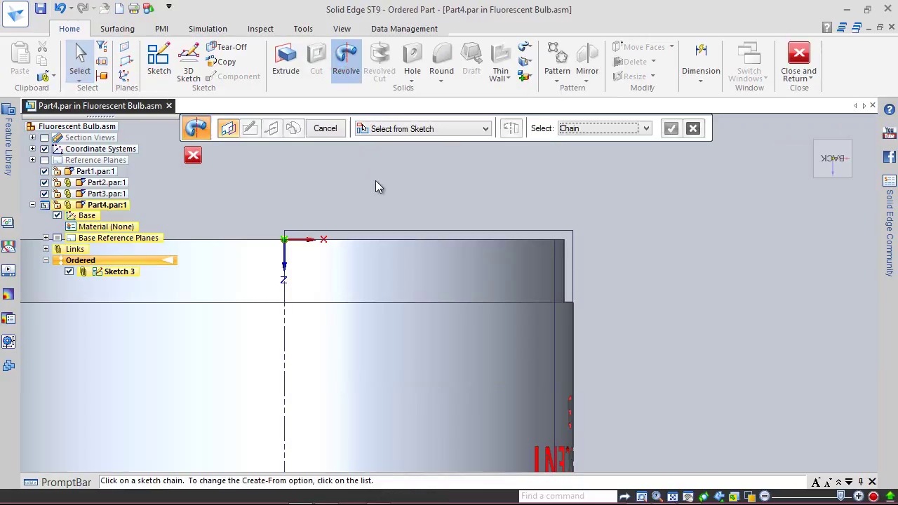
left_click(396, 233)
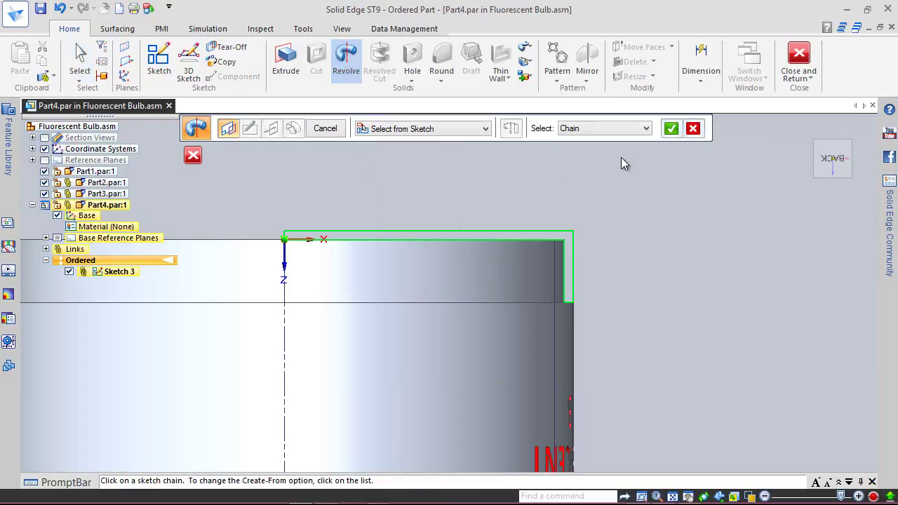
left_click(667, 132)
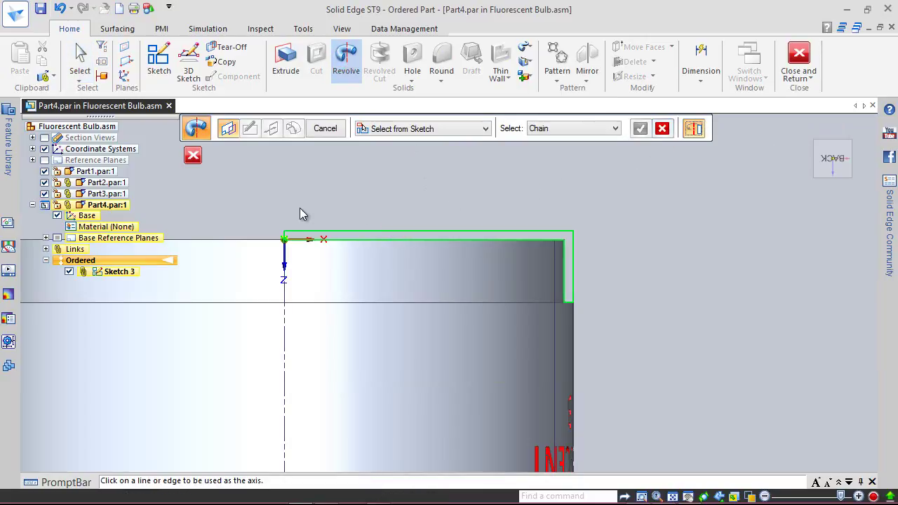
scroll(267, 235, "up", 5)
left_click(338, 246)
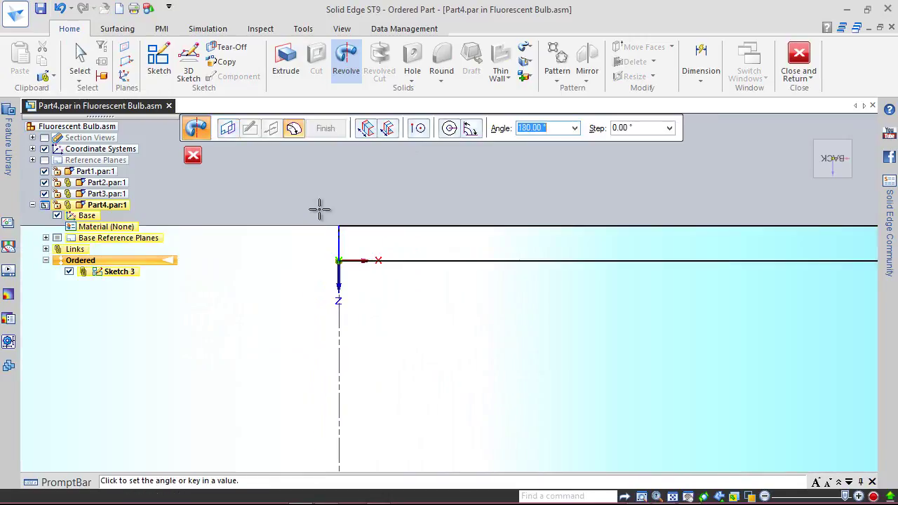
left_click(448, 130)
left_click(325, 128)
left_click(325, 128)
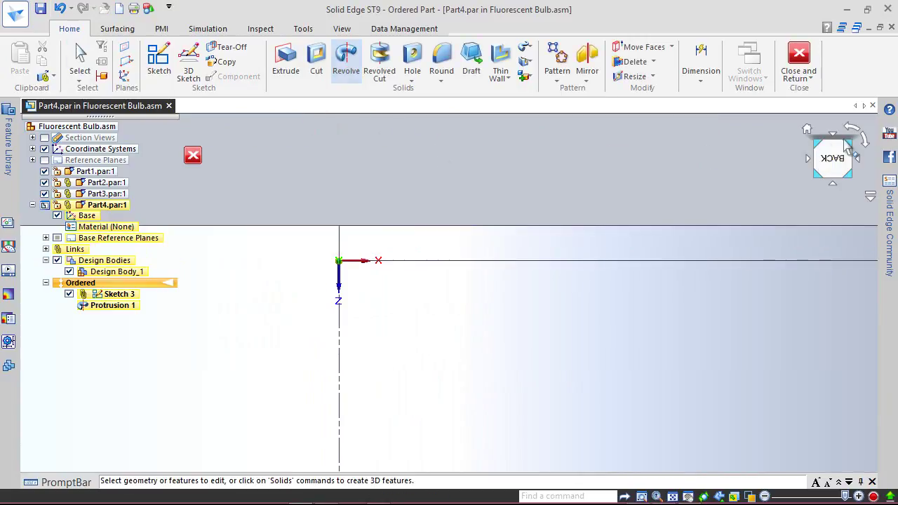
Hide Part4's Front (xz) reference plane and its cap profile sketch, viewing the model isometrically.
left_click(851, 145)
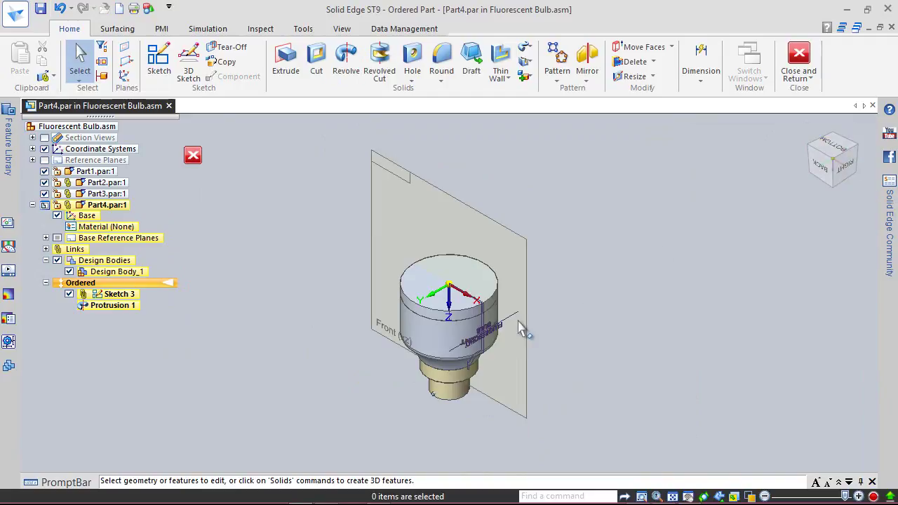
scroll(463, 313, "up", 4)
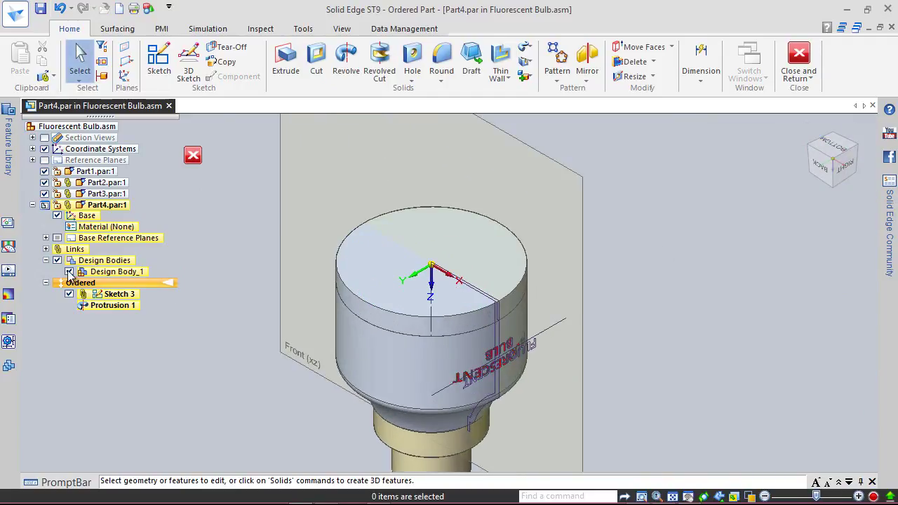
left_click(45, 238)
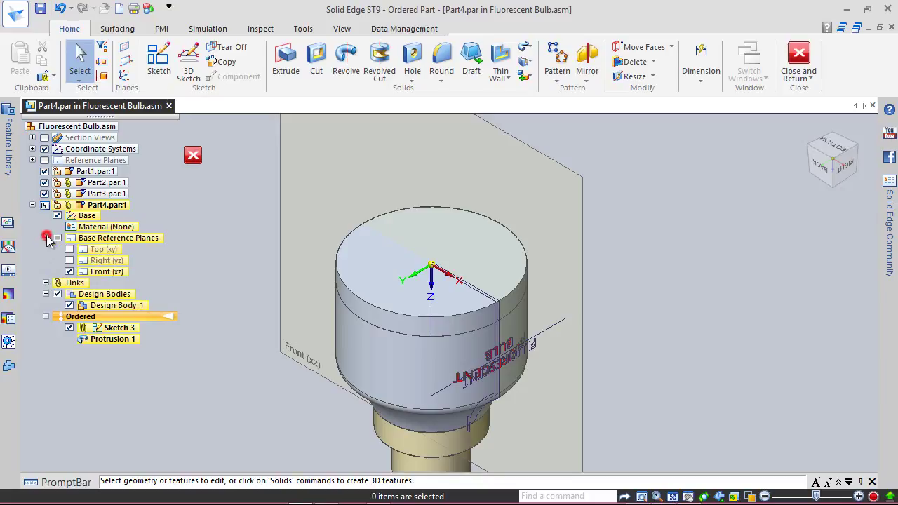
left_click(69, 272)
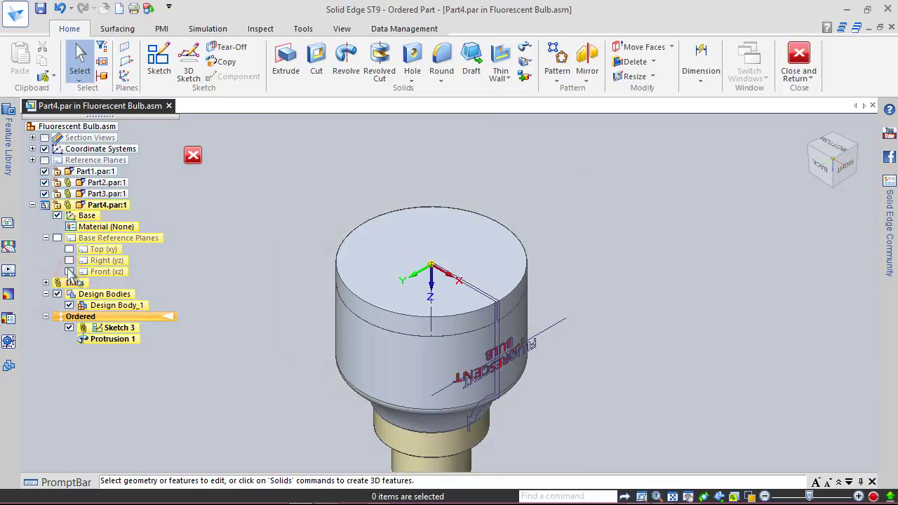
left_click(45, 237)
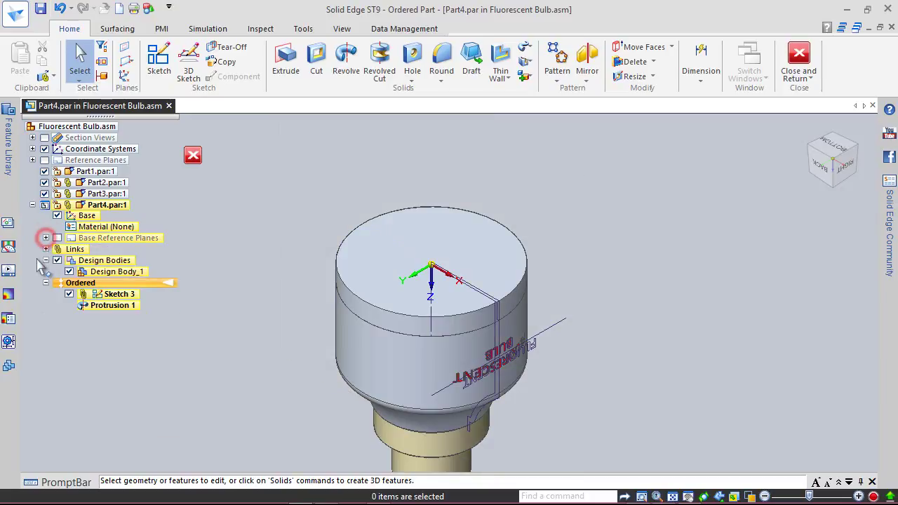
left_click(69, 294)
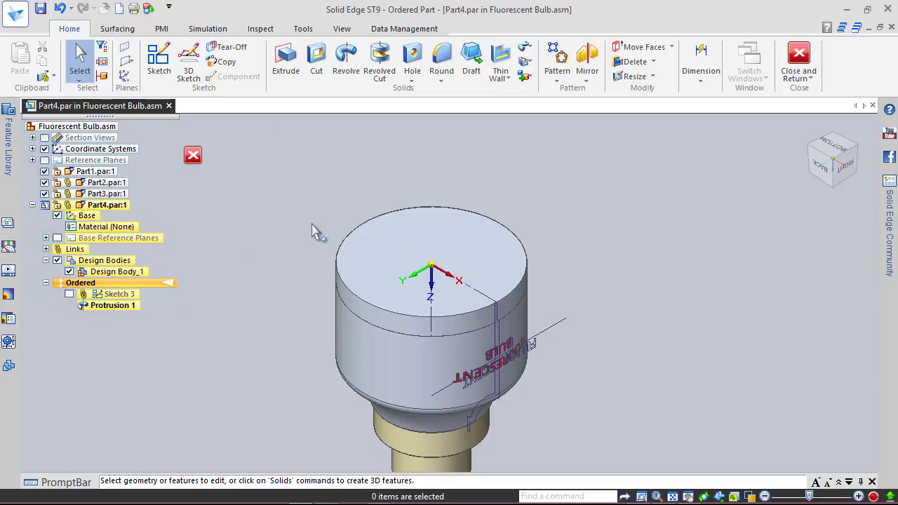
Return to the assembly and hide all of Part1's planes, sketches and other construction elements, leaving only its design body shown.
left_click(785, 59)
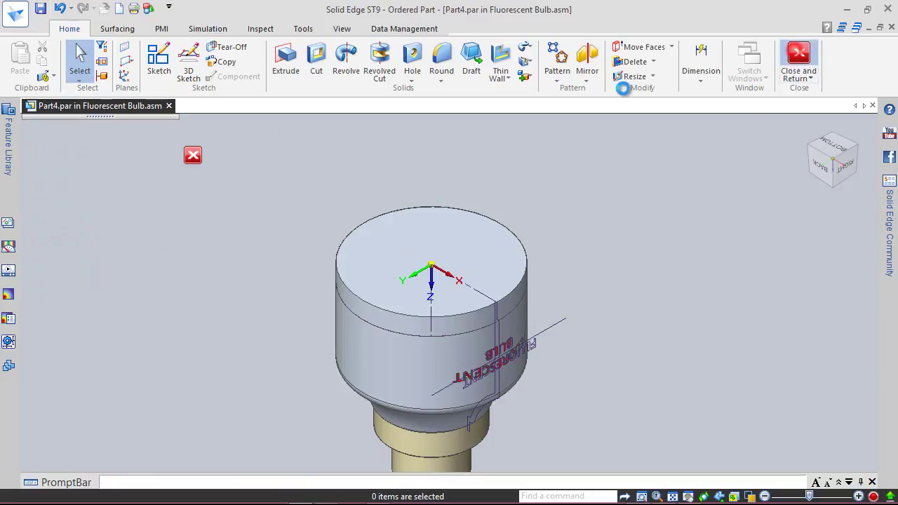
left_click(365, 365)
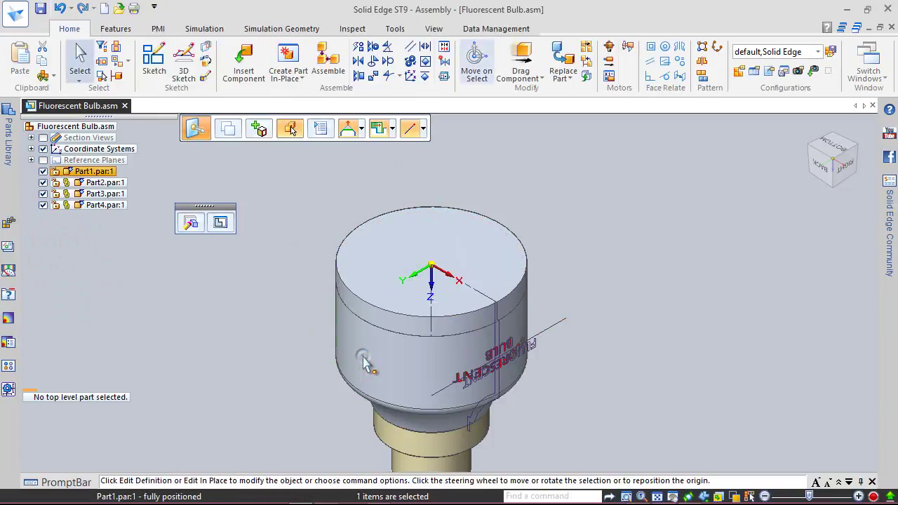
right_click(364, 363)
left_click(414, 104)
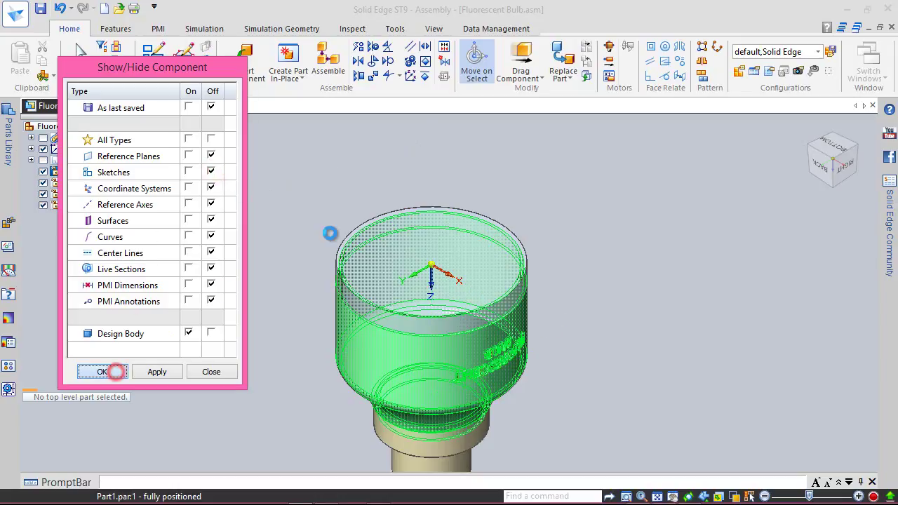
left_click(102, 372)
scroll(532, 202, "down", 3)
scroll(489, 309, "up", 3)
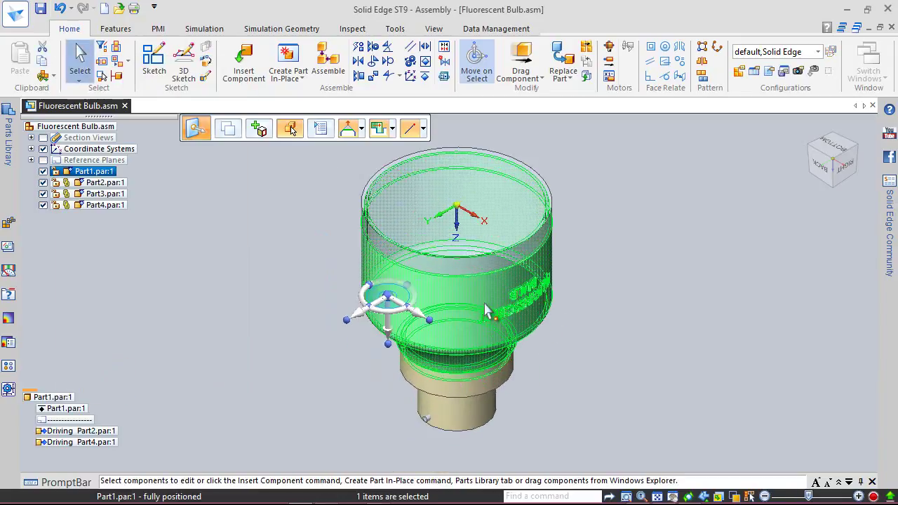
Clear the Part1 selection and save the assembly.
left_click(85, 79)
left_click(97, 90)
key("ctrl+s")
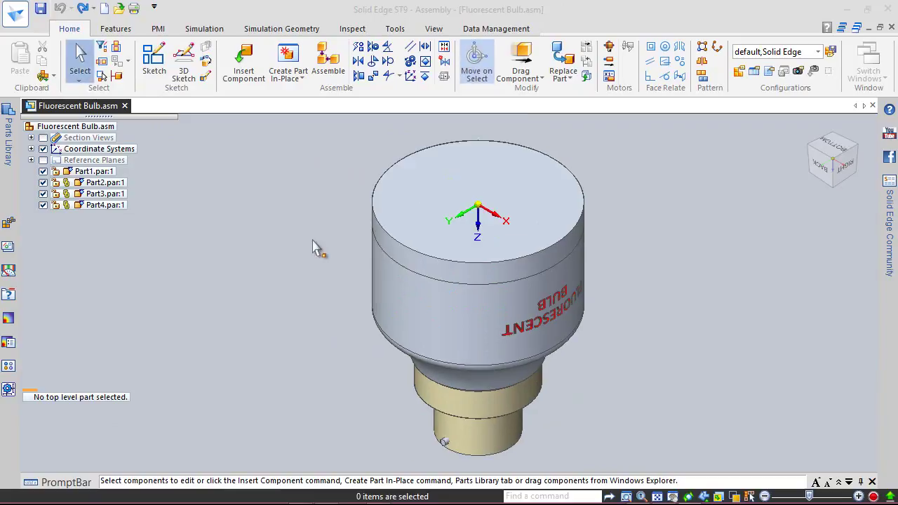
Edit Part4 in place and start a sketch on the cap's flat outer face, viewed squarely from the bottom.
left_click(106, 208)
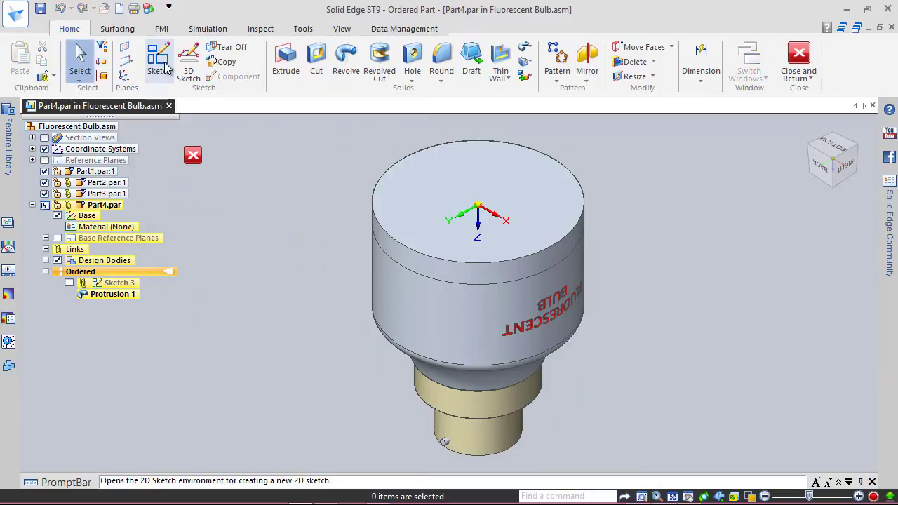
left_click(163, 64)
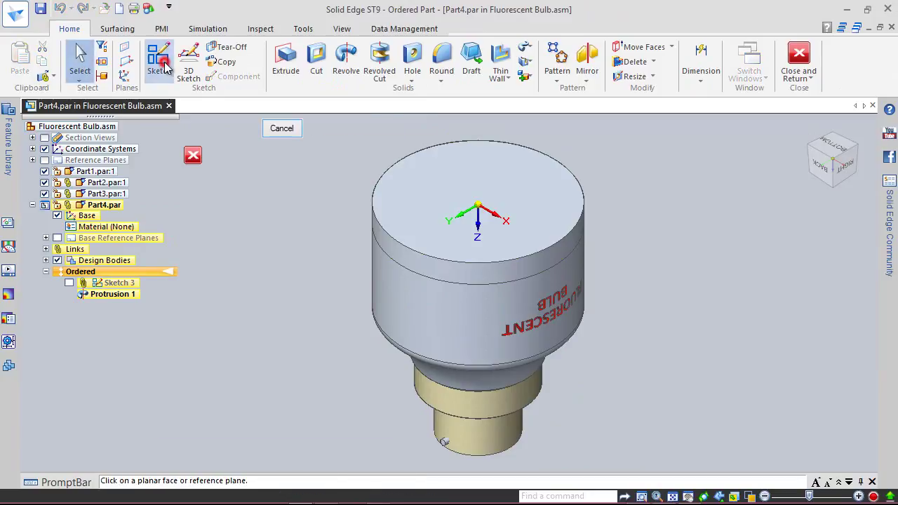
left_click(427, 207)
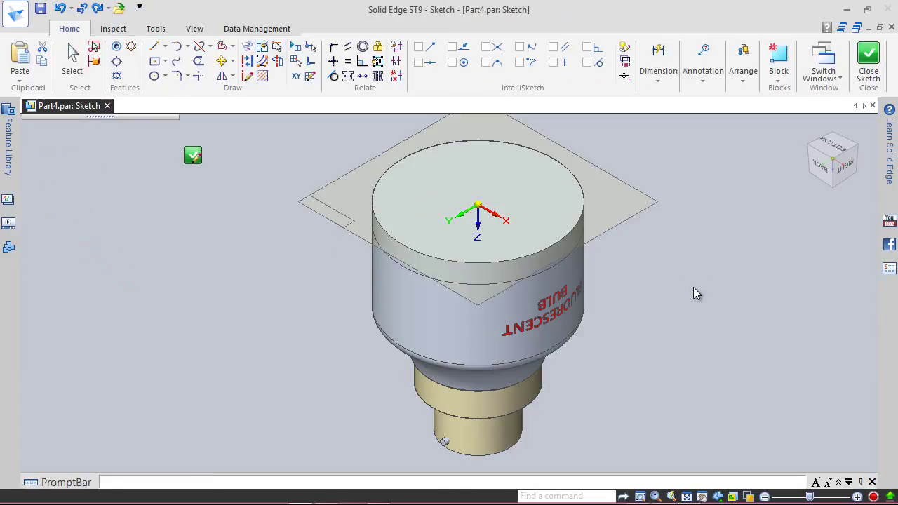
left_click(830, 144)
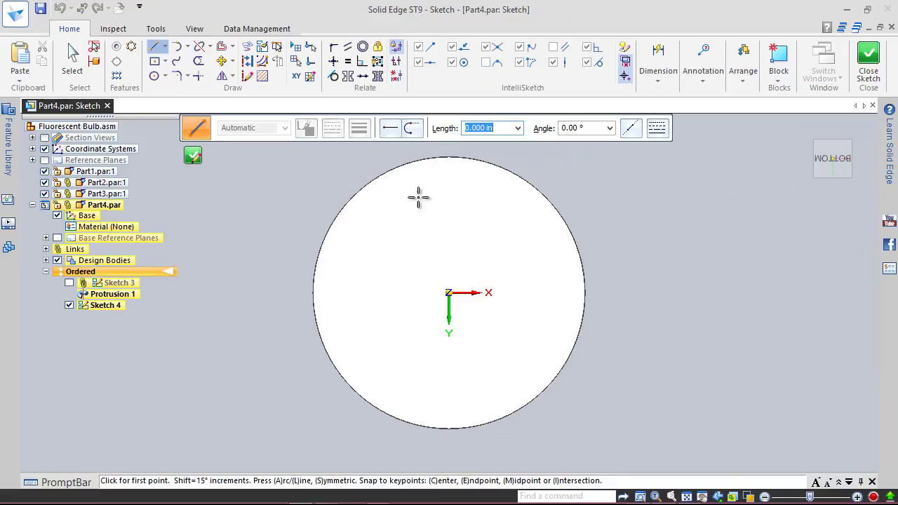
Draw a 0.5 in diameter circle on the cap face, between the positive X and Y axes.
left_click(154, 76)
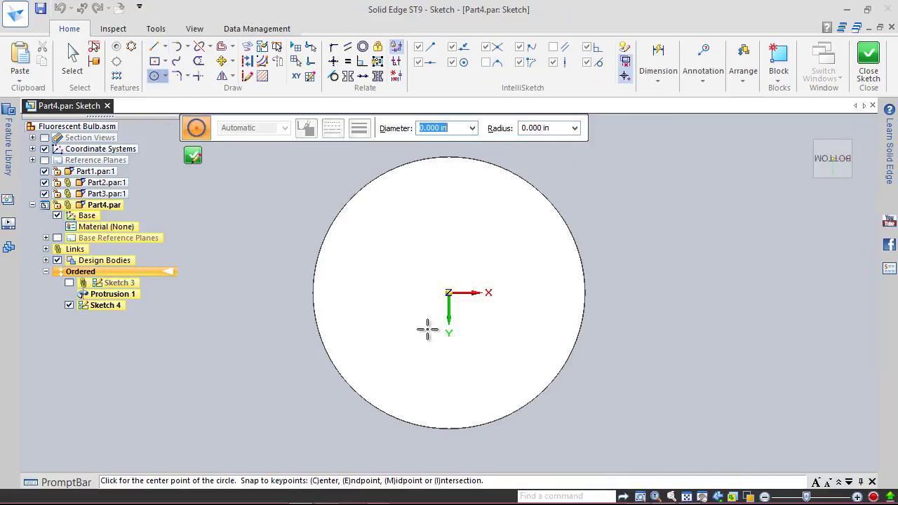
left_click(496, 341)
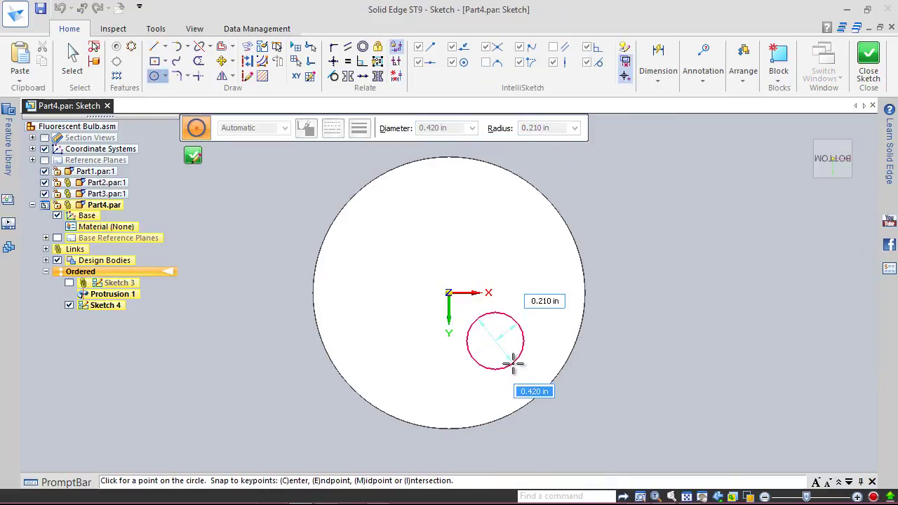
type(".")
key("Return")
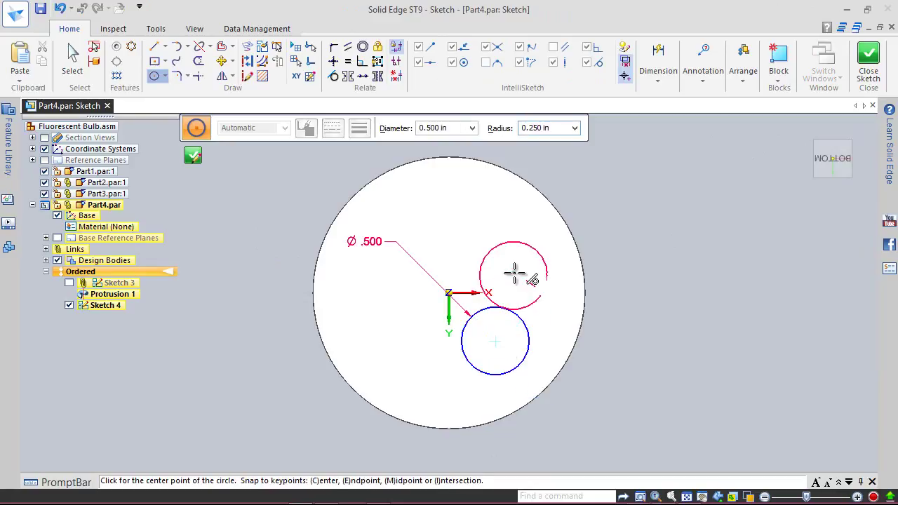
Dimension the circle centre's vertical distance from the X axis at 0.536 in.
right_click(514, 273)
left_click(478, 275)
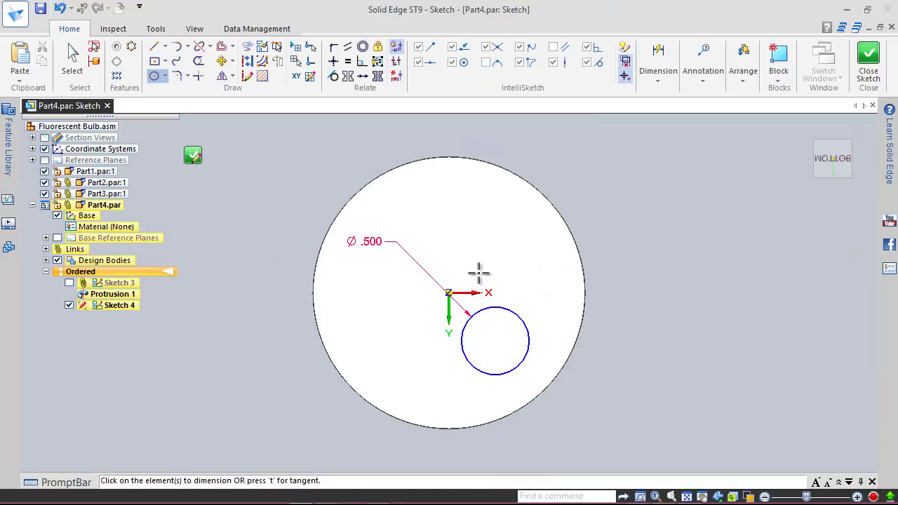
scroll(478, 273, "up", 1)
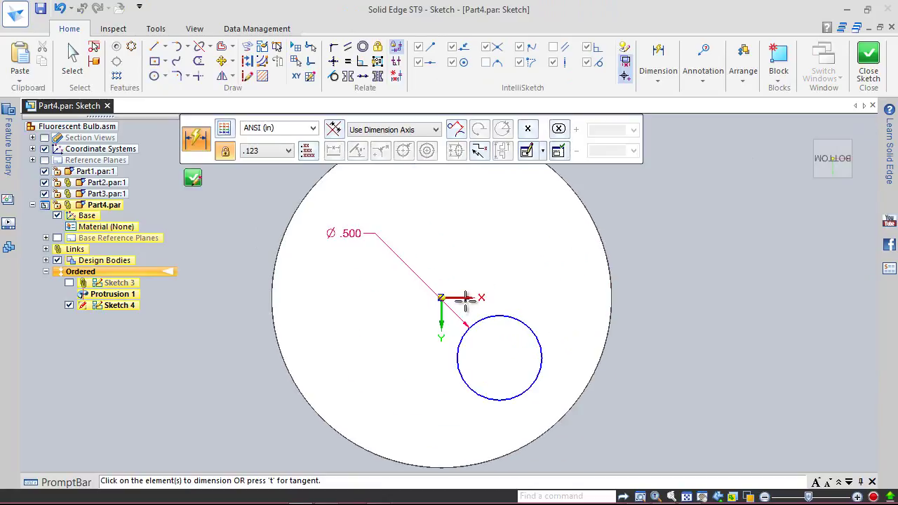
left_click(458, 298)
left_click(482, 316)
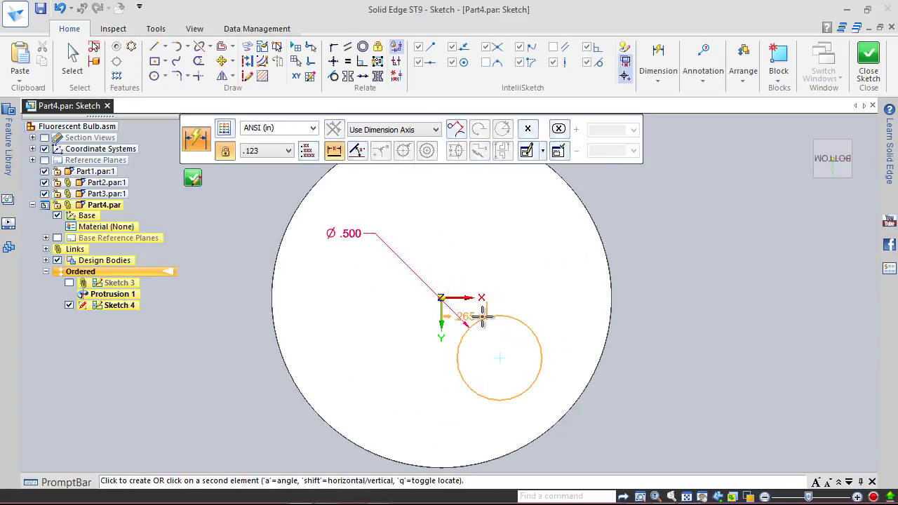
left_click(558, 308)
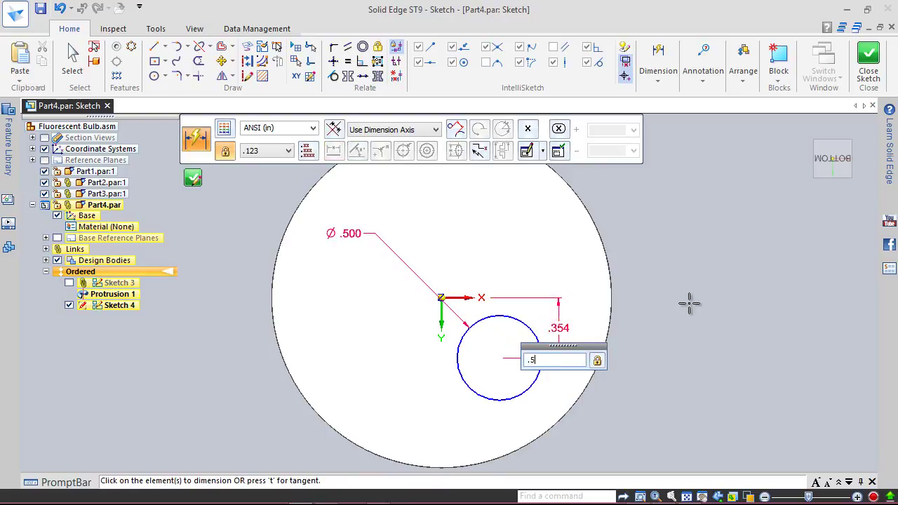
key("Return")
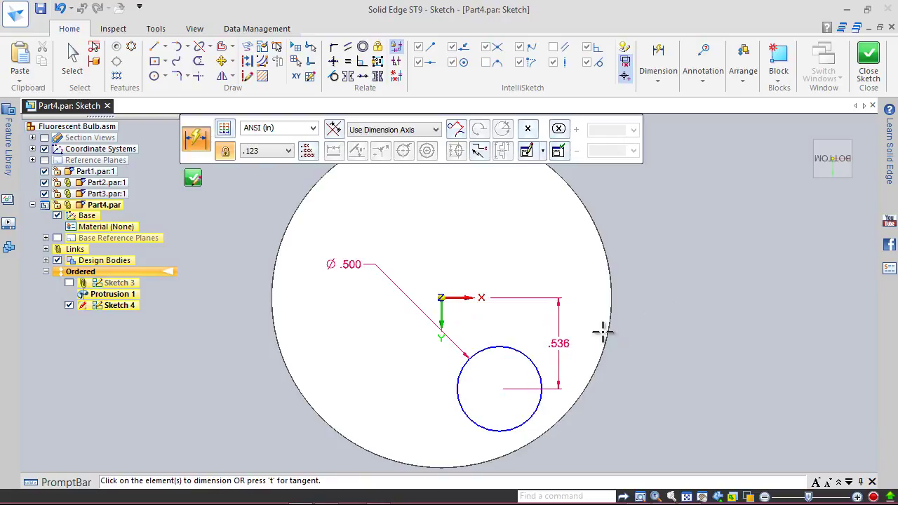
Dimension the circle centre's horizontal distance from the Y axis at .322 in and finish the sketch.
left_click(484, 347)
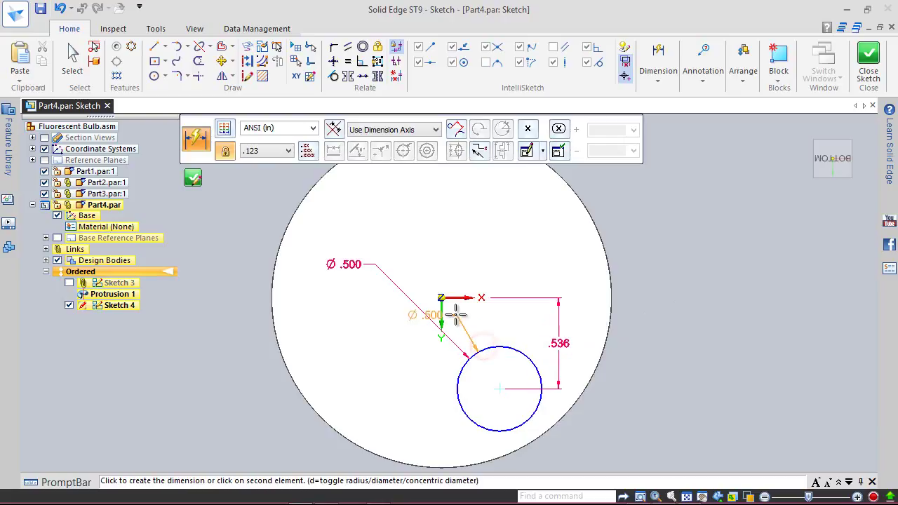
left_click(442, 298)
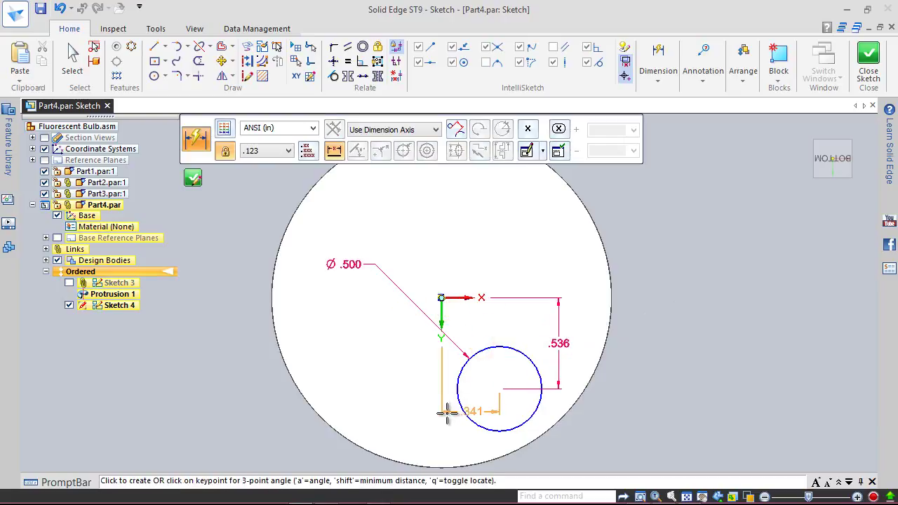
left_click(451, 446)
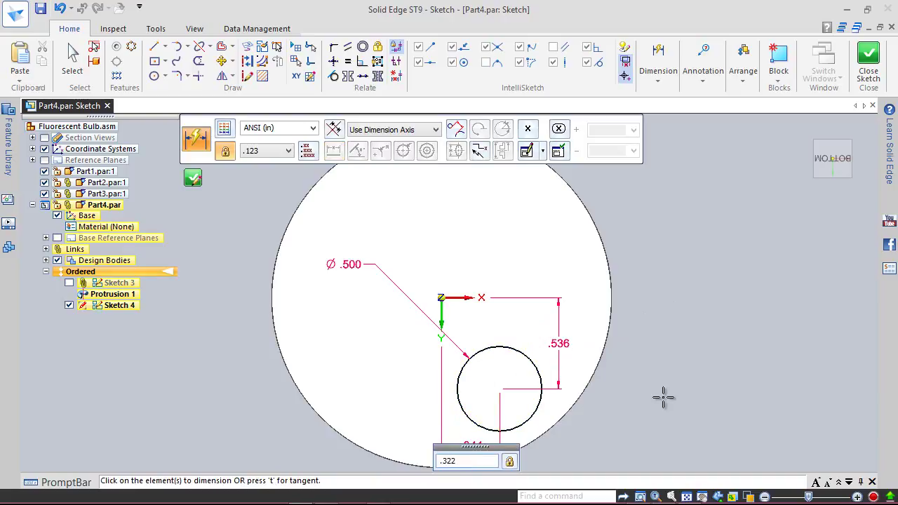
type(".322")
key("Return")
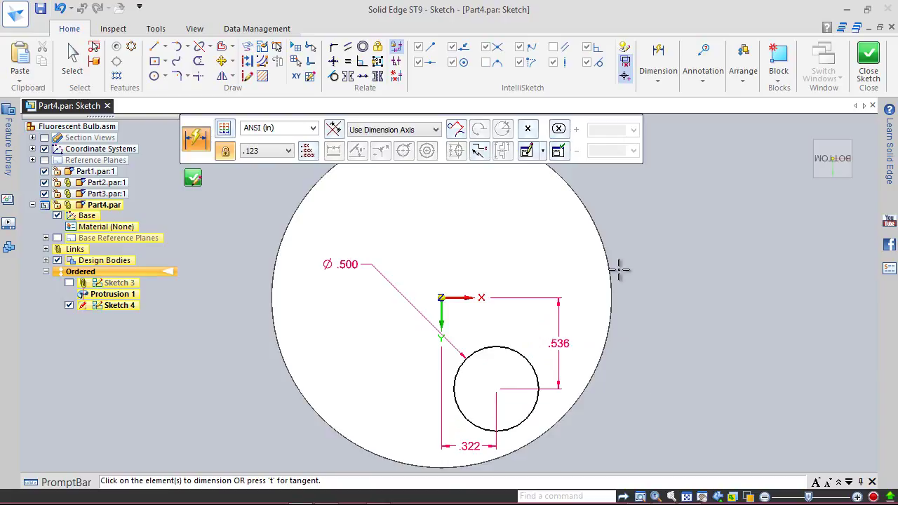
key("Escape")
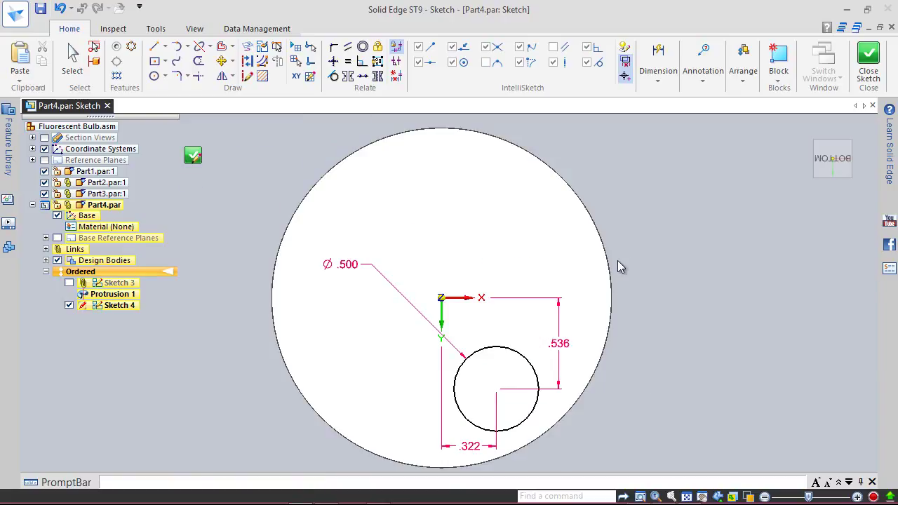
left_click(868, 60)
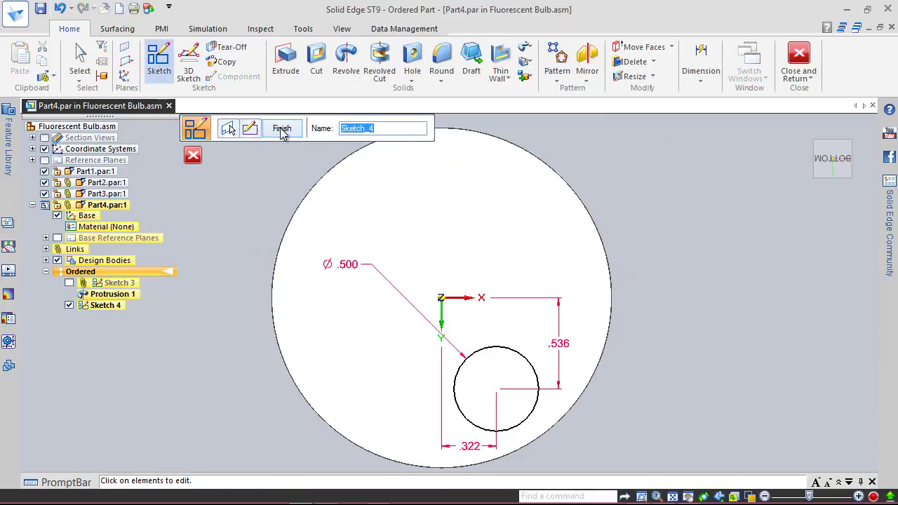
left_click(281, 130)
key("Escape")
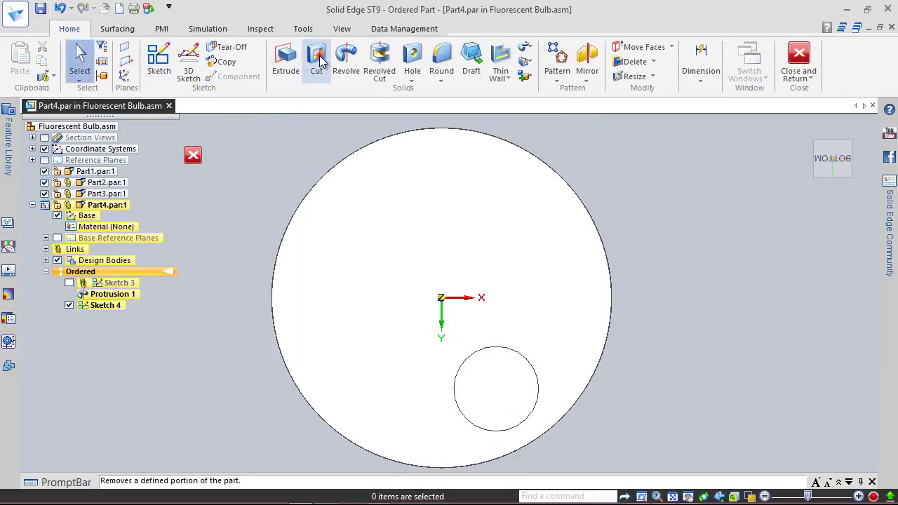
Cut the sketched circle into the cap with a through-all extent, directed into the part.
left_click(320, 62)
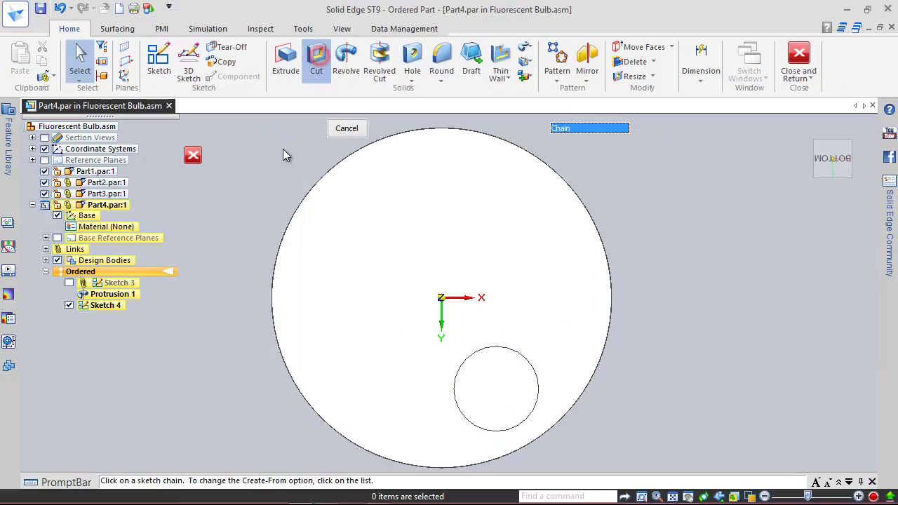
left_click(470, 362)
right_click(527, 315)
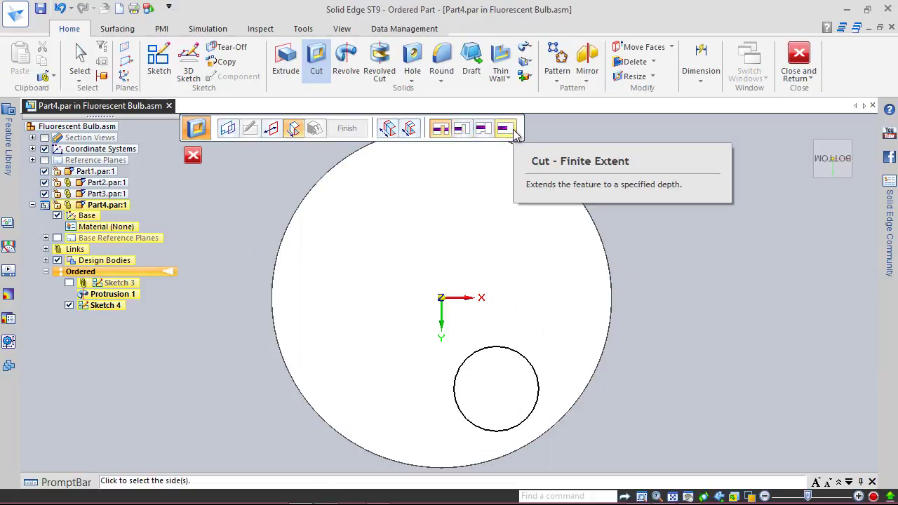
left_click(440, 128)
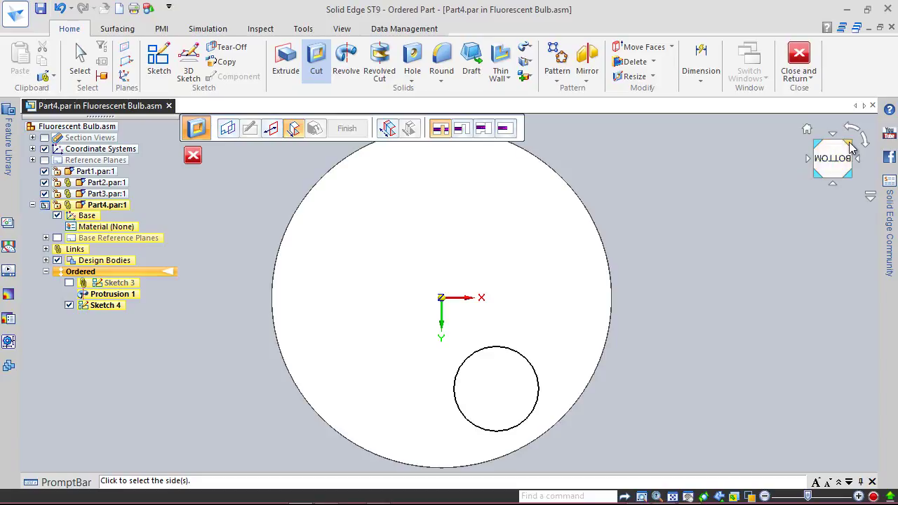
left_click(850, 143)
left_click(693, 333)
left_click(351, 128)
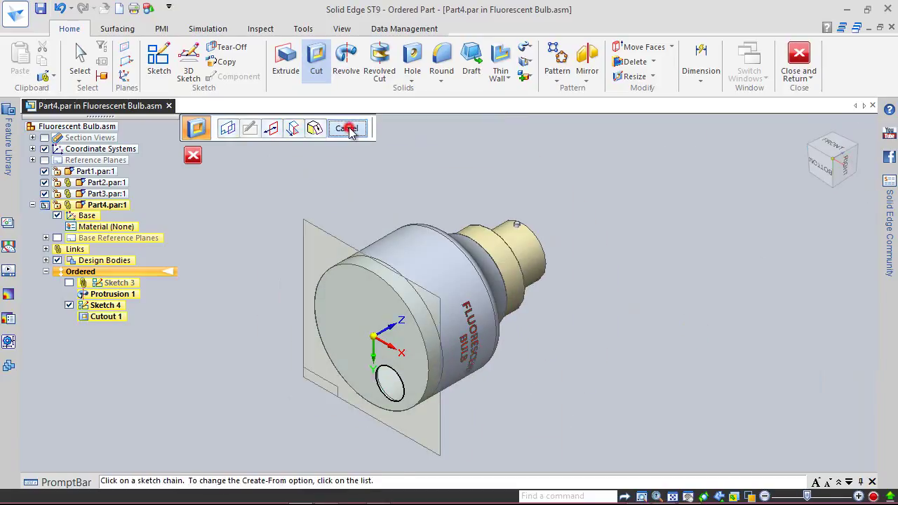
left_click(347, 128)
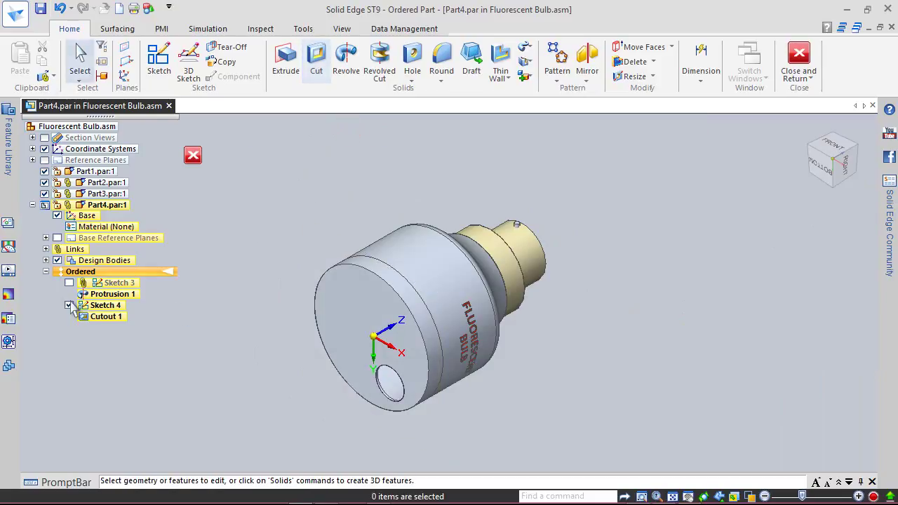
Hide Sketch 4 and save the cap part.
left_click(70, 305)
scroll(301, 397, "up", 2)
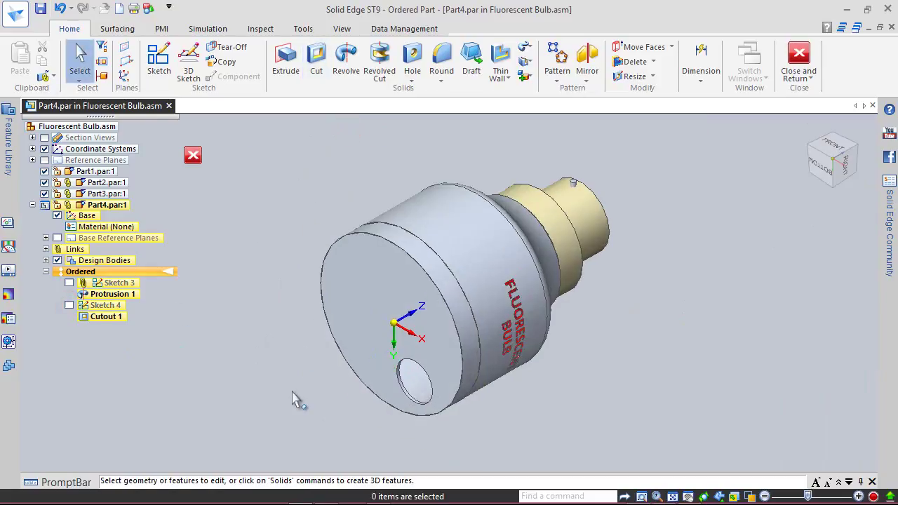
left_click(40, 8)
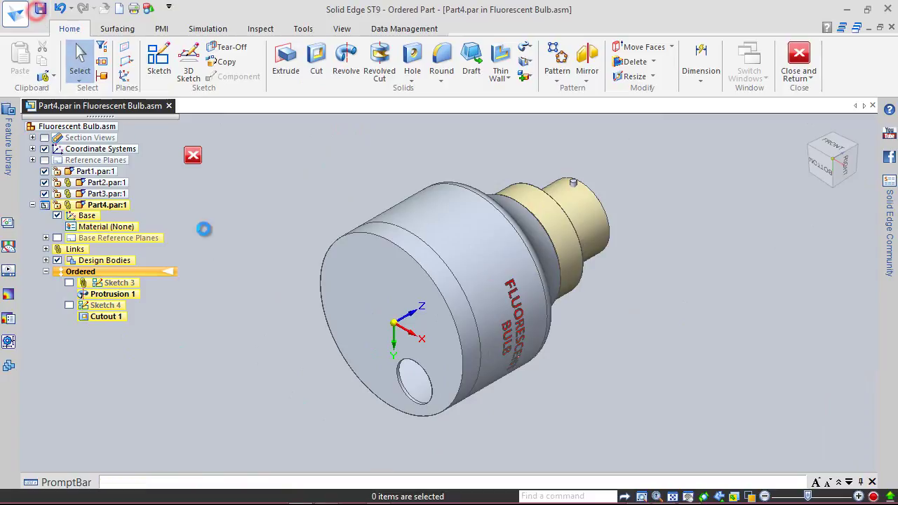
left_click(250, 258)
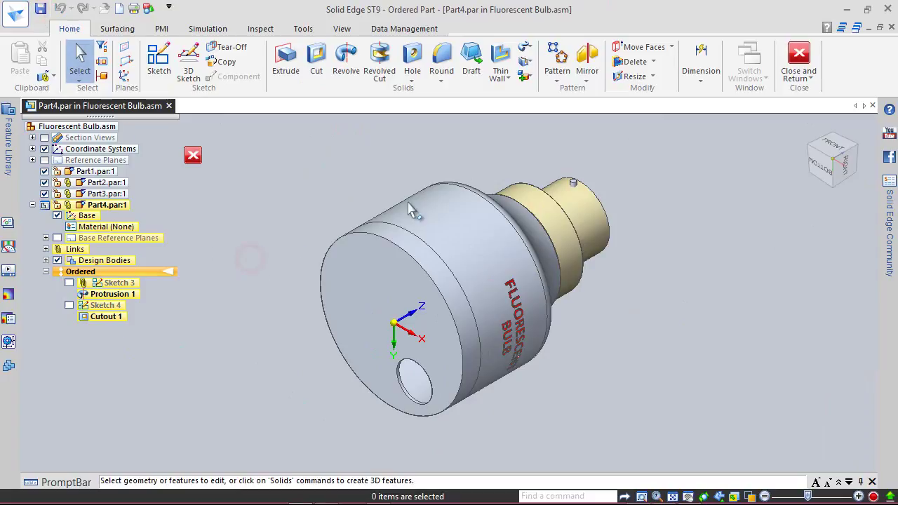
Begin a pattern of the circular cutout, using the cap's flat outer face as the pattern plane.
left_click(561, 53)
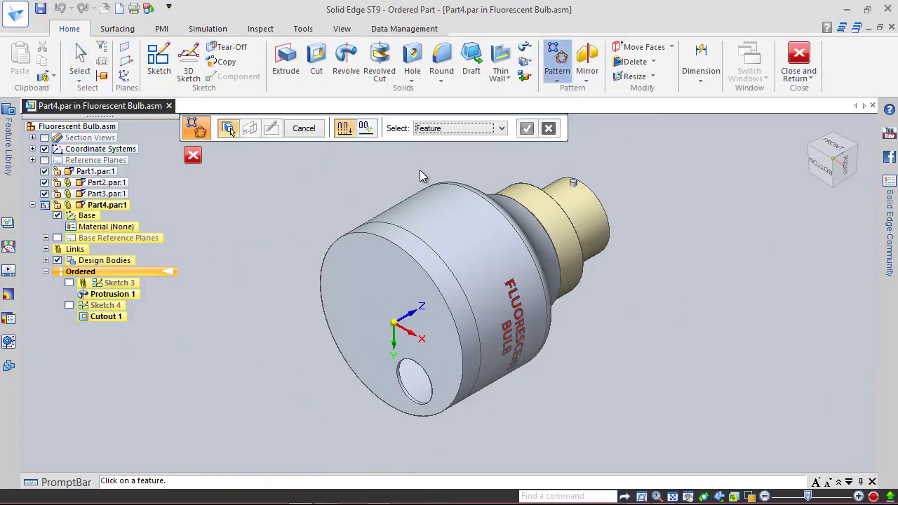
left_click(112, 319)
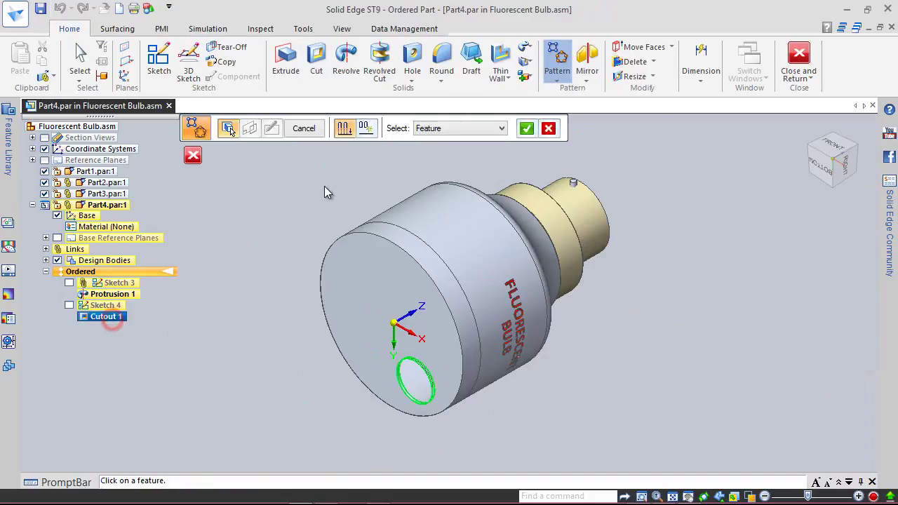
left_click(526, 129)
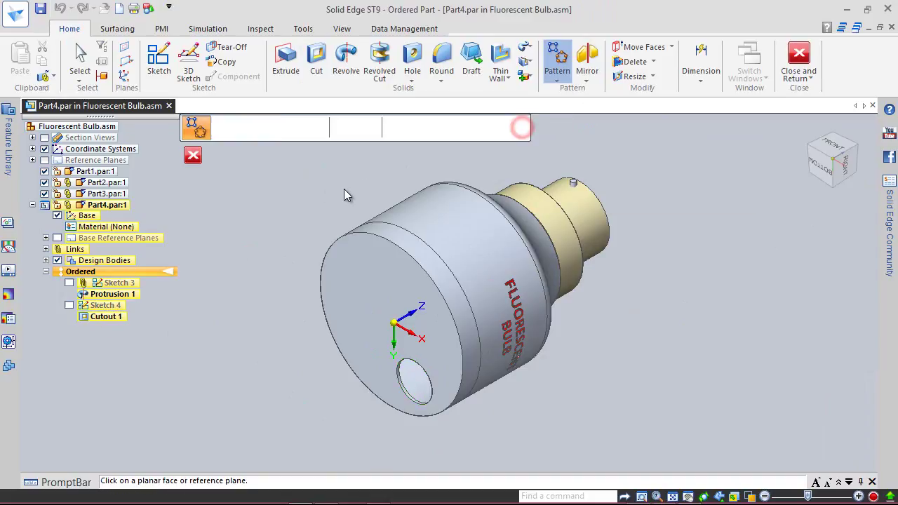
left_click(336, 264)
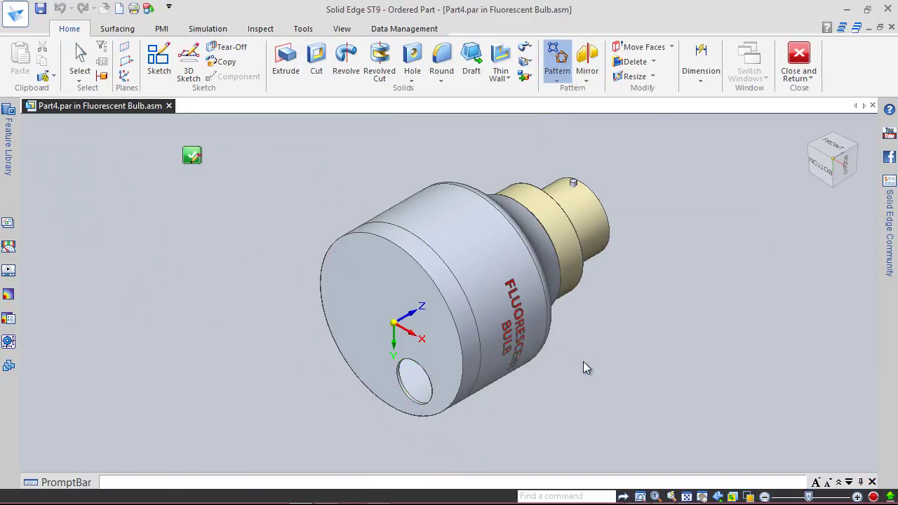
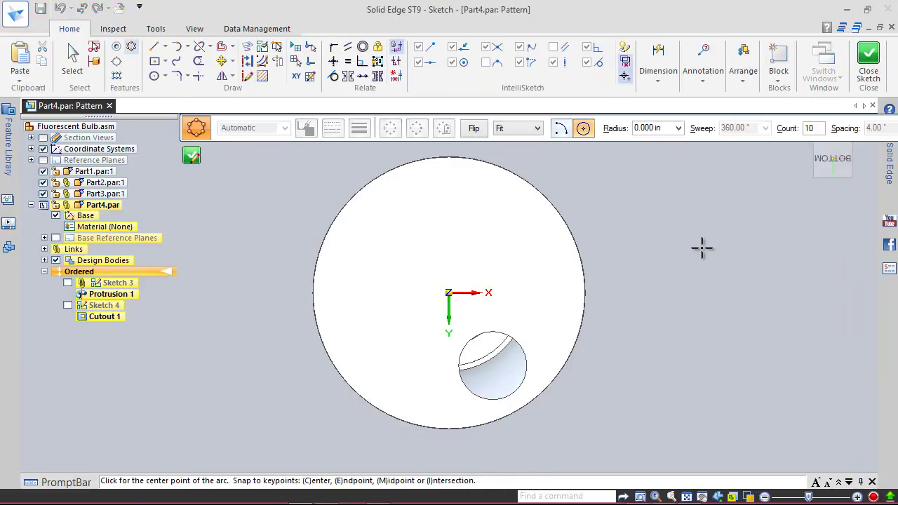
Place a full-circle pattern profile of about 0.625 in radius, centred on the origin and starting at the cutout's centre.
left_click(131, 47)
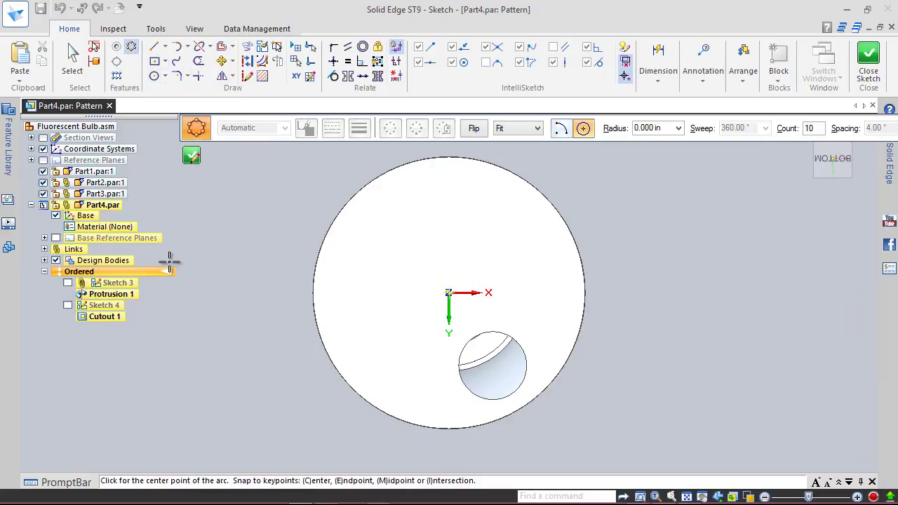
left_click(450, 293)
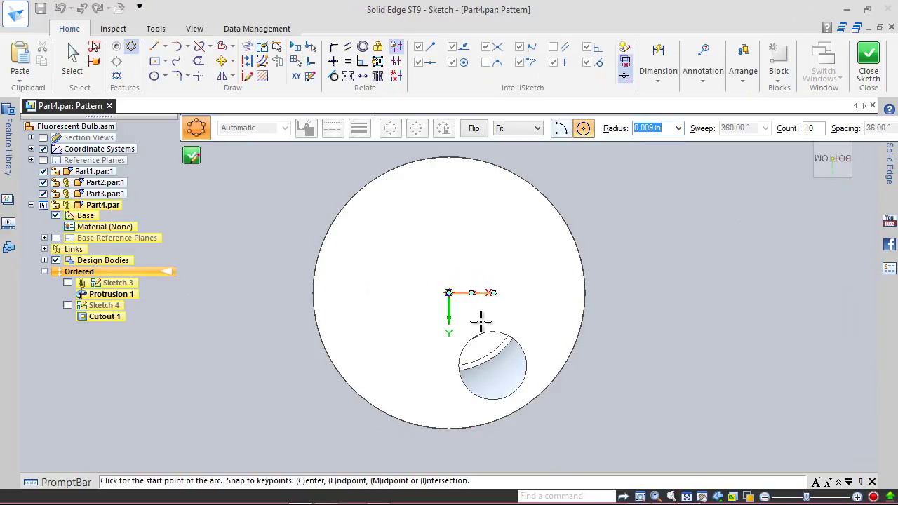
left_click(493, 364)
left_click(554, 293)
key("Escape")
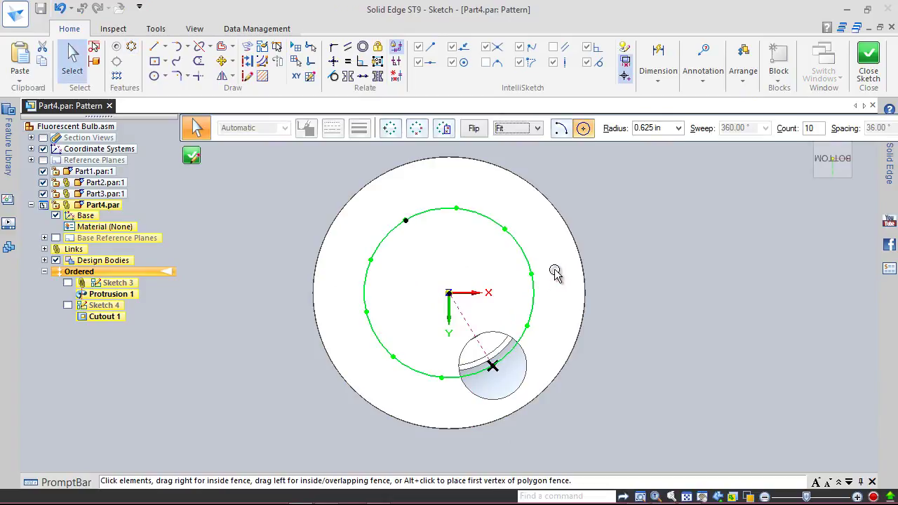
Set the circular pattern's count to 6 and finish the pattern, agreeing to save all documents.
left_click(811, 128)
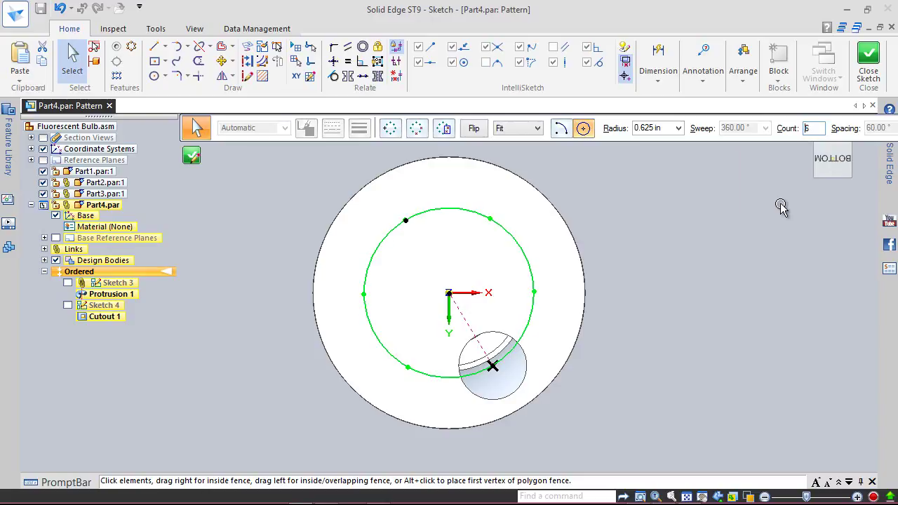
left_click(868, 57)
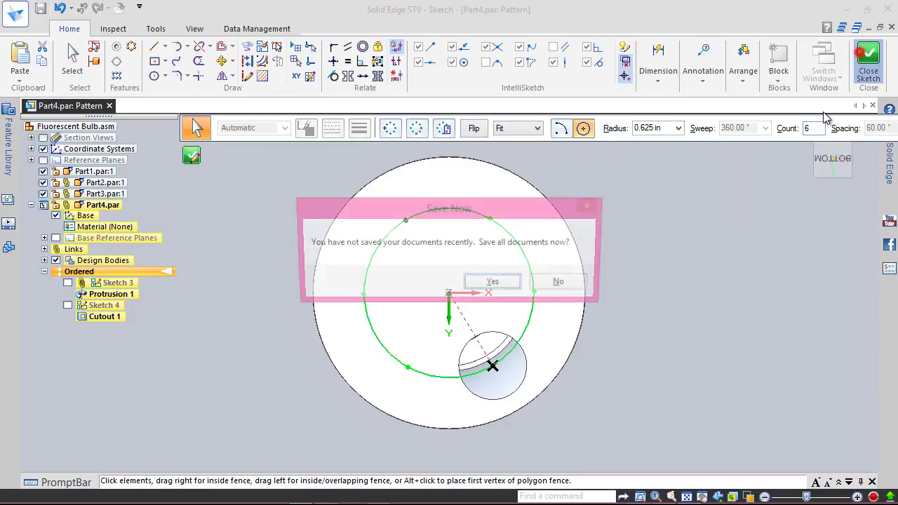
left_click(492, 283)
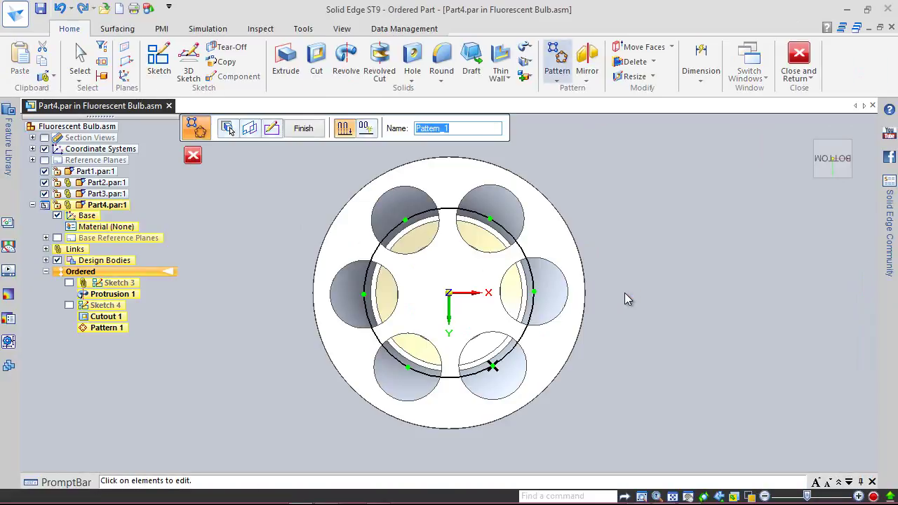
left_click(306, 128)
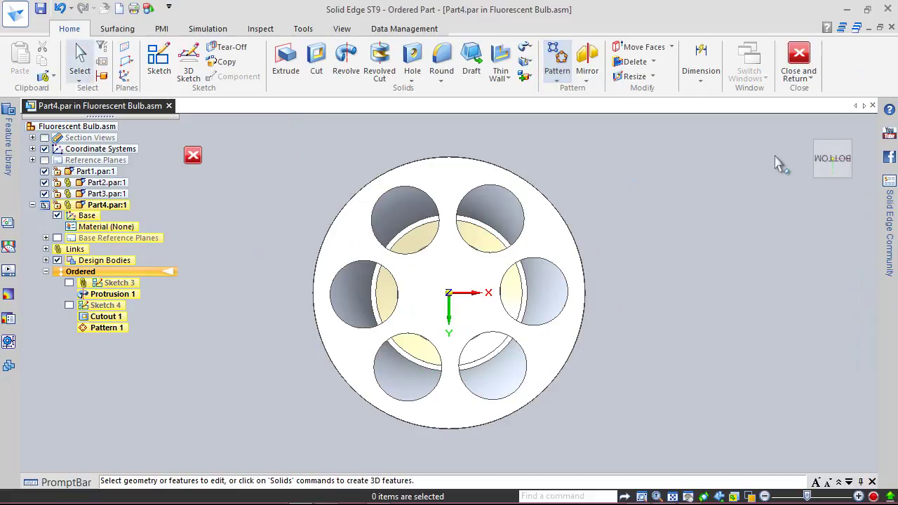
Save the patterned cap part, then close it back to the assembly and save that as well.
left_click(850, 144)
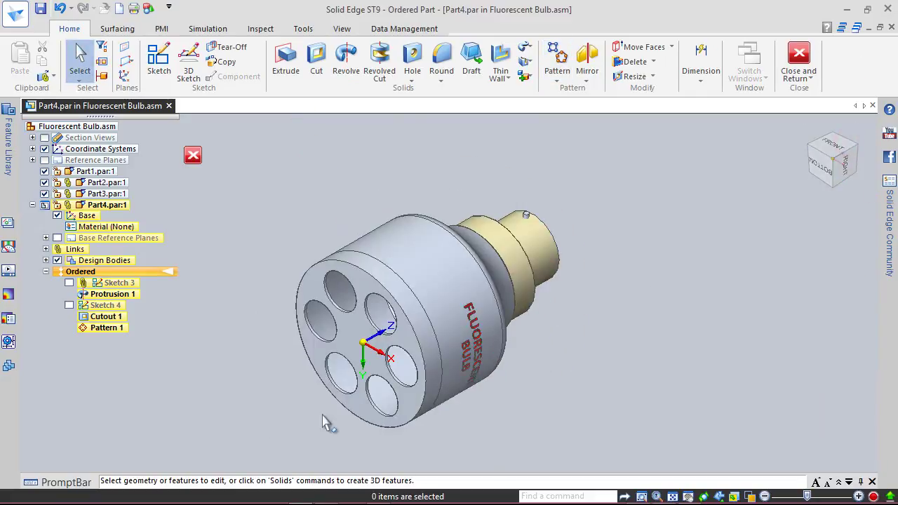
left_click(40, 9)
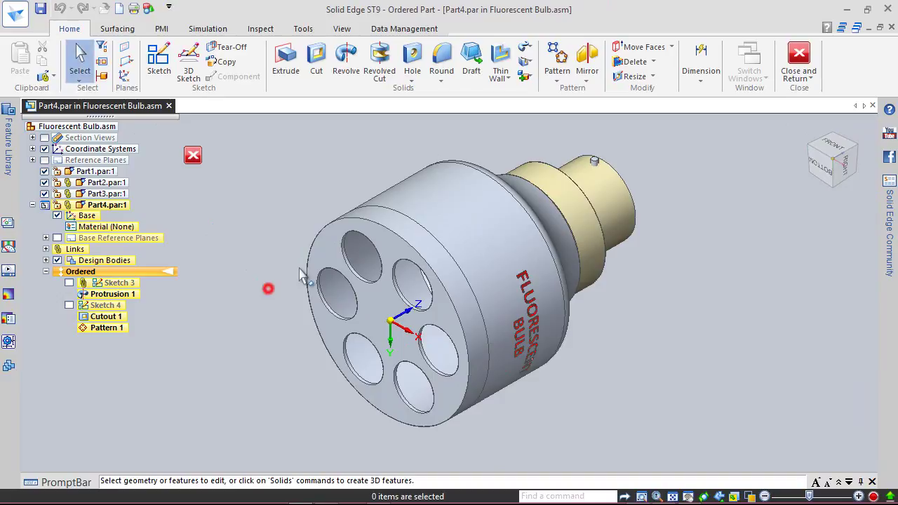
left_click(799, 56)
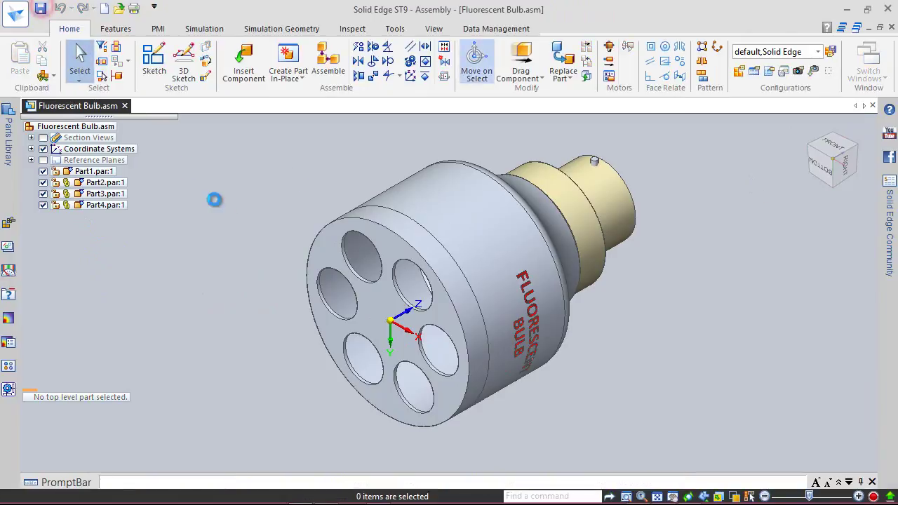
left_click(301, 161)
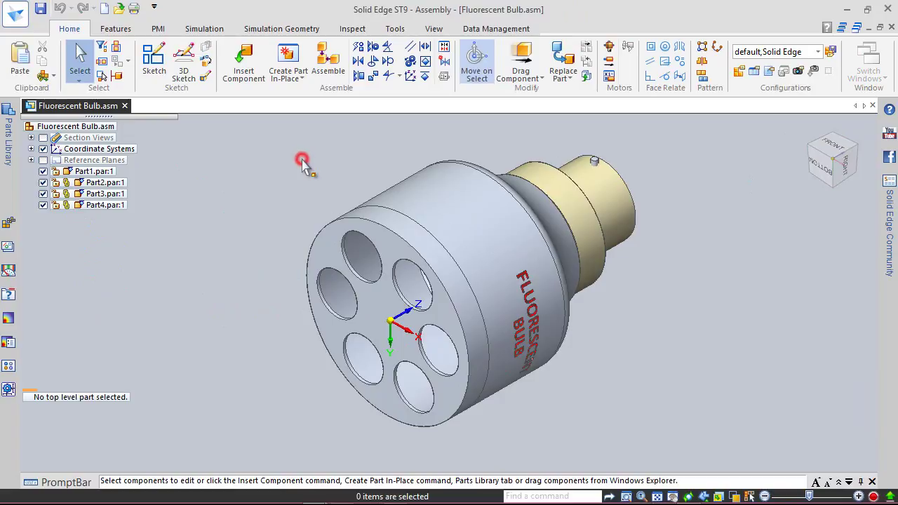
Start a new in-place part from the ANSI Inch part template and accept its placement in the assembly.
left_click(289, 62)
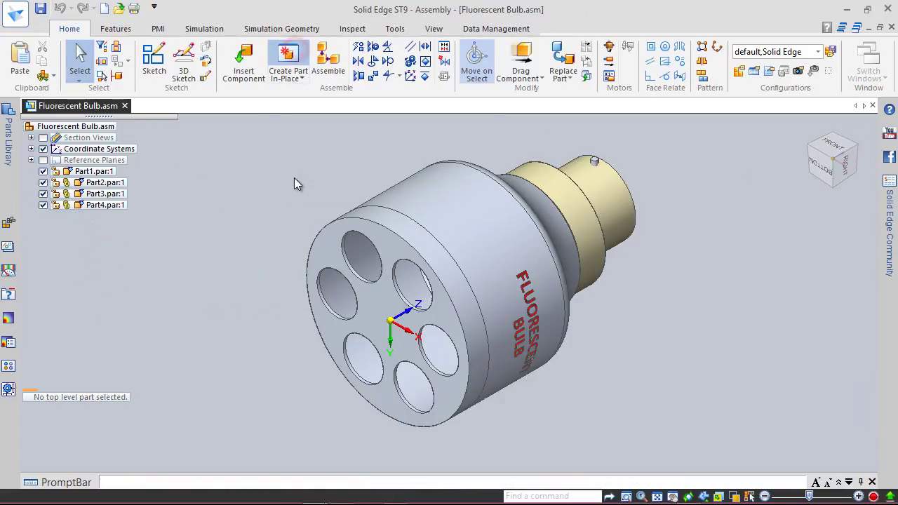
left_click(454, 331)
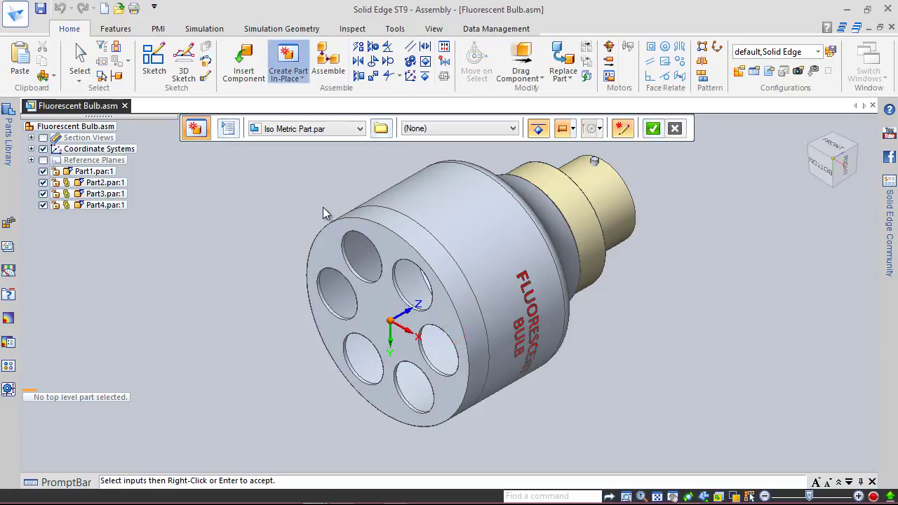
left_click(380, 127)
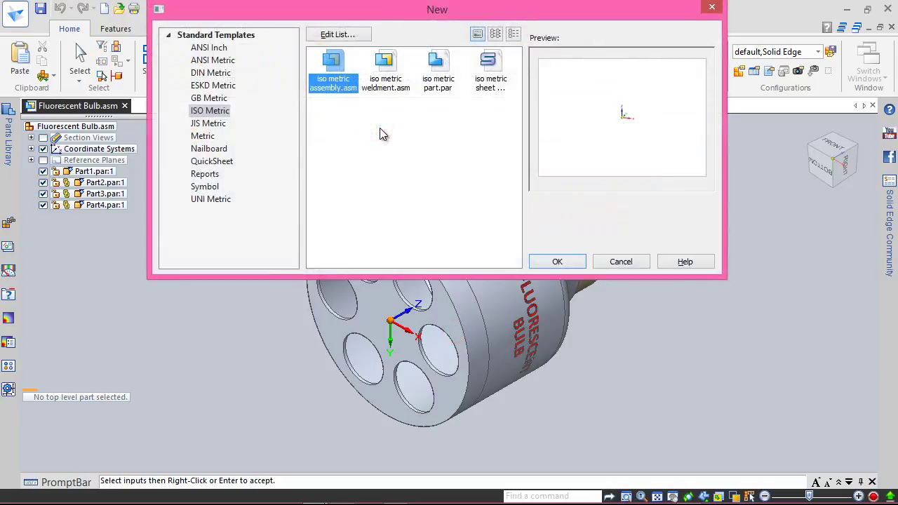
left_click(221, 48)
double_click(437, 67)
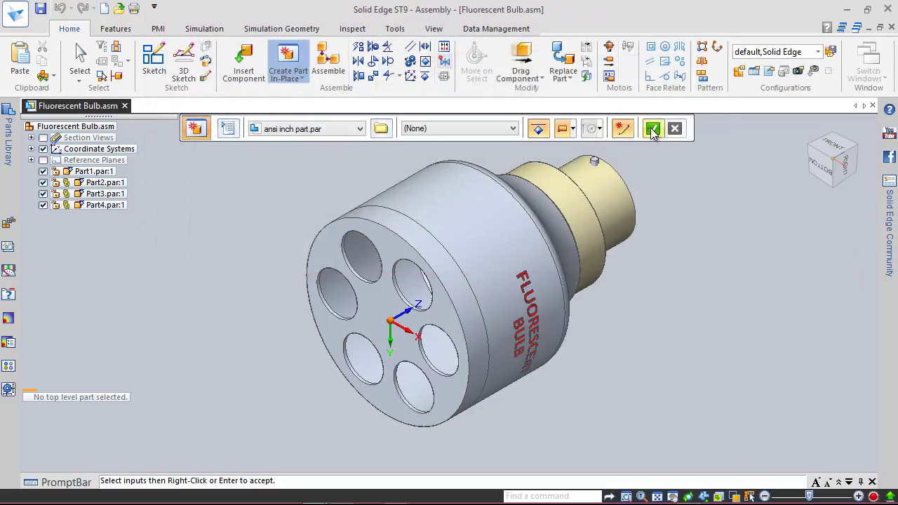
right_click(668, 266)
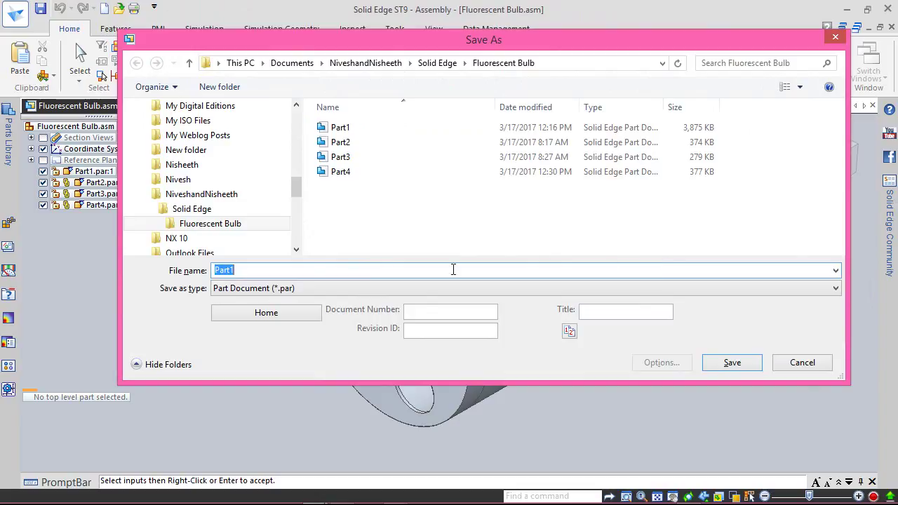
Save the new part as Part5, then close it back to the assembly and save the assembly.
left_click(340, 172)
left_click(258, 270)
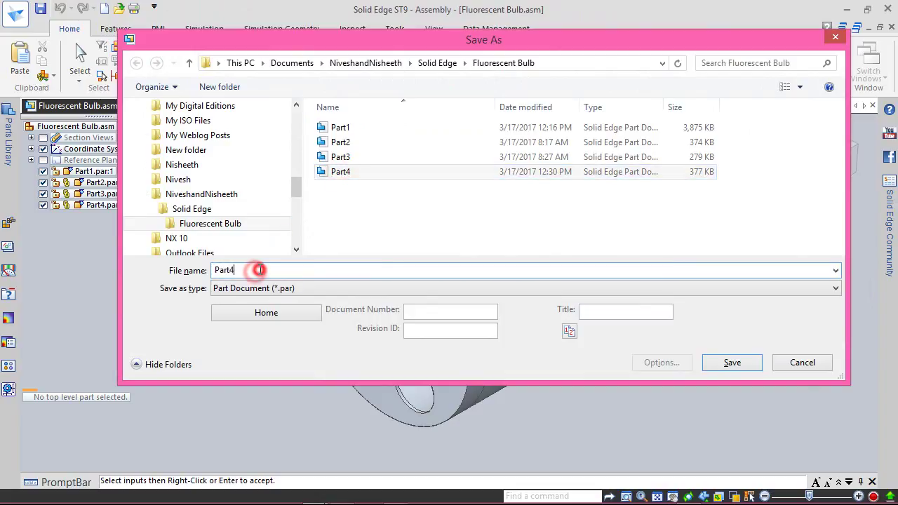
key("BackSpace")
type("5")
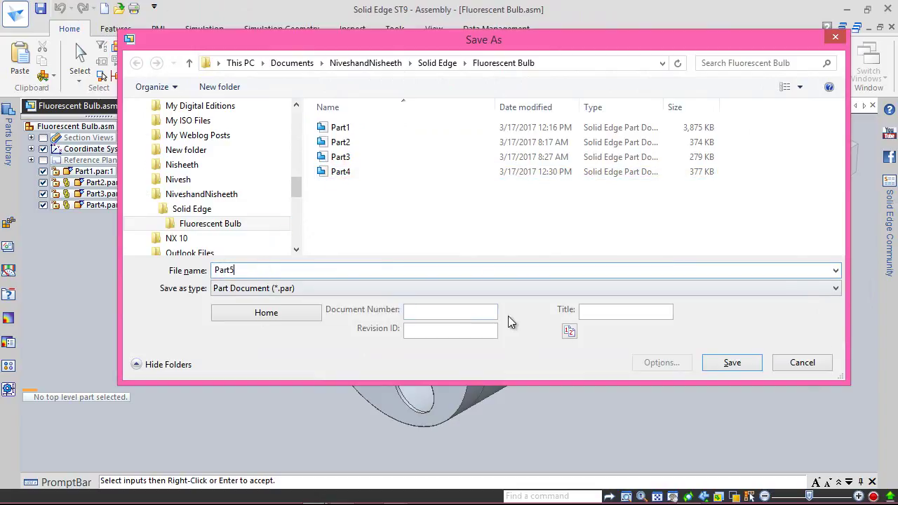
left_click(719, 365)
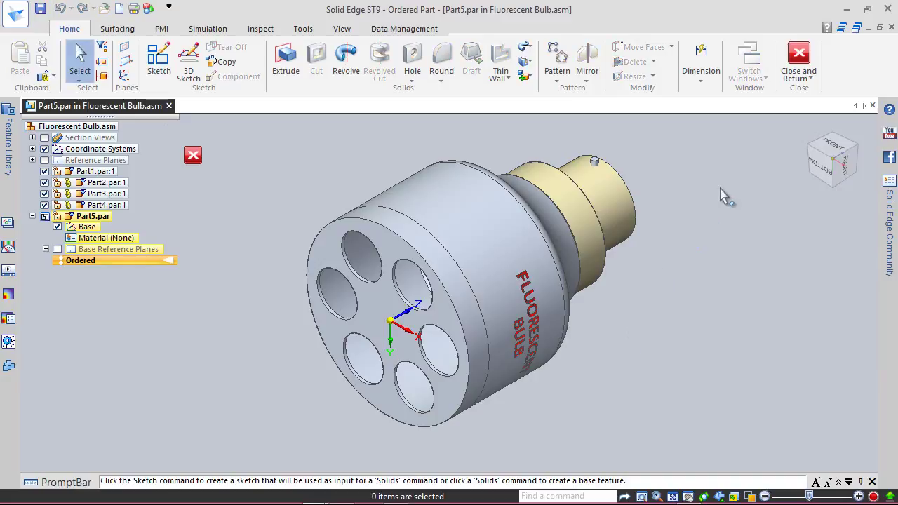
left_click(799, 55)
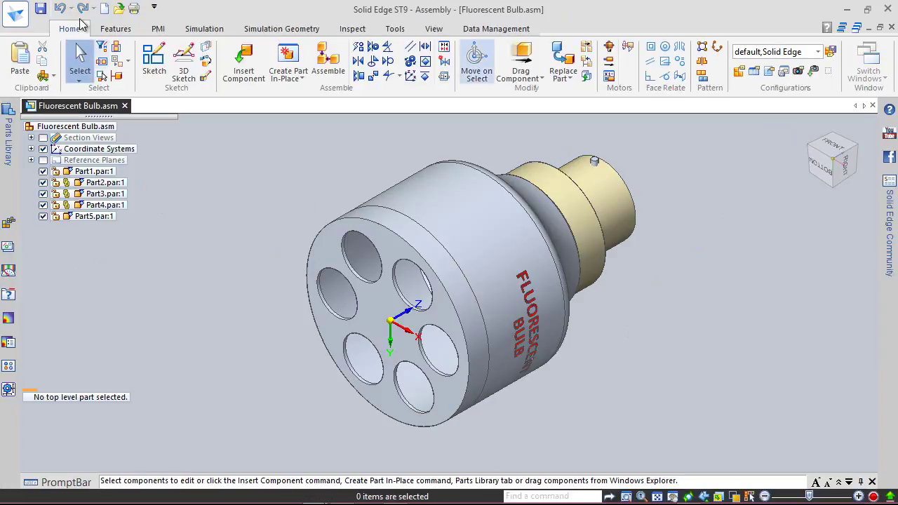
left_click(40, 11)
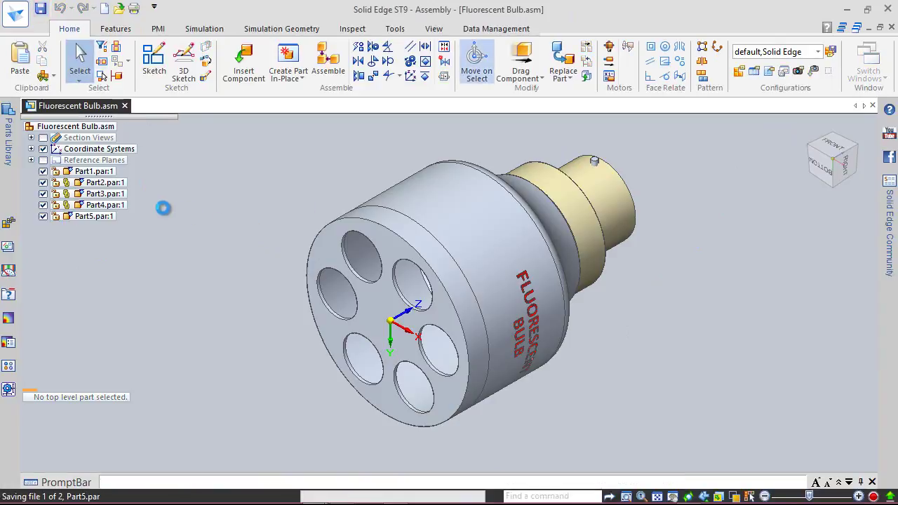
Open Part4 for in-place editing and start a sketch on the cap's flat outer face.
left_click(107, 205)
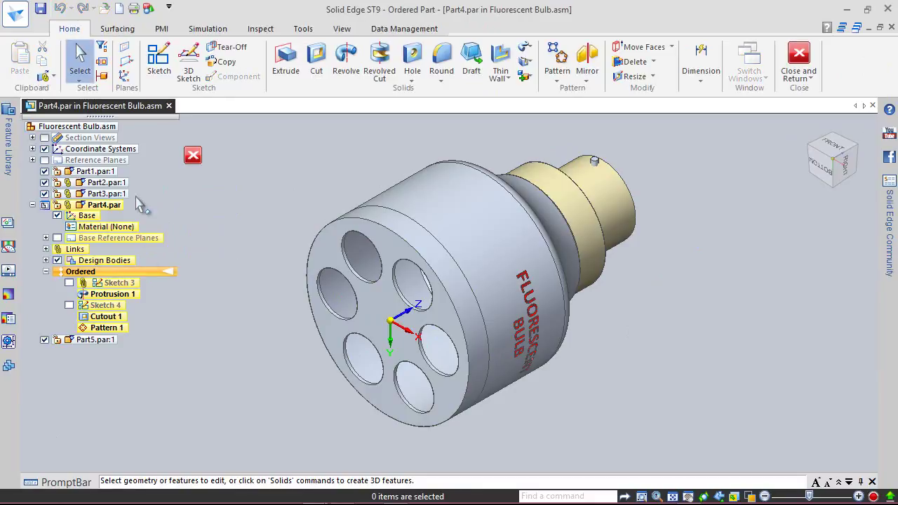
left_click(159, 60)
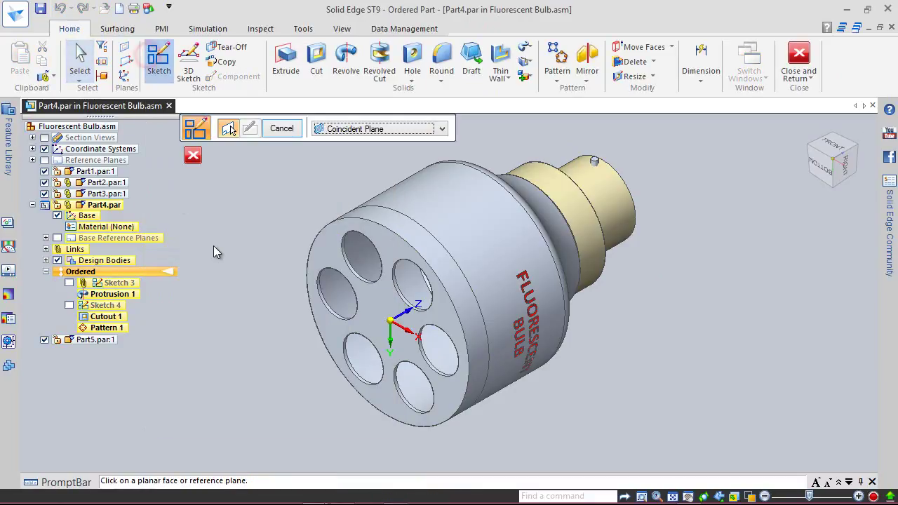
left_click(318, 252)
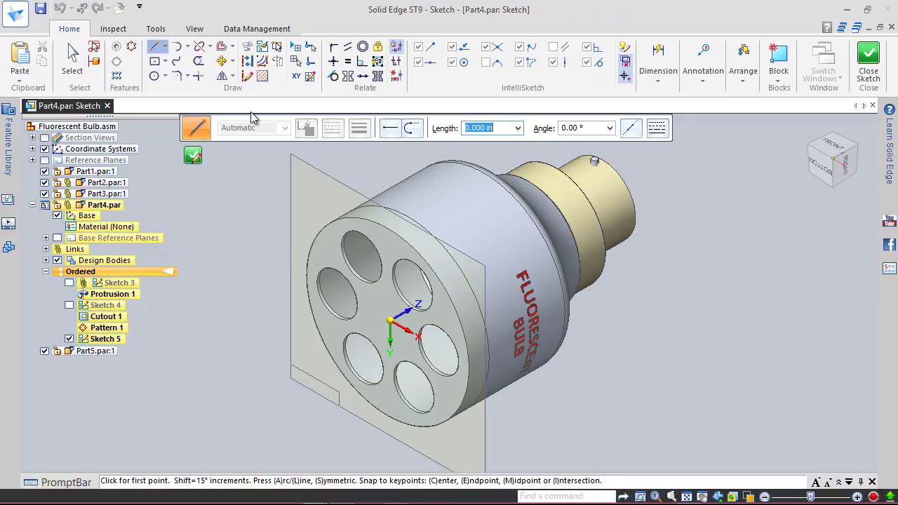
Project the circular edges of two adjacent cap holes into the sketch, using the default projection options.
left_click(259, 48)
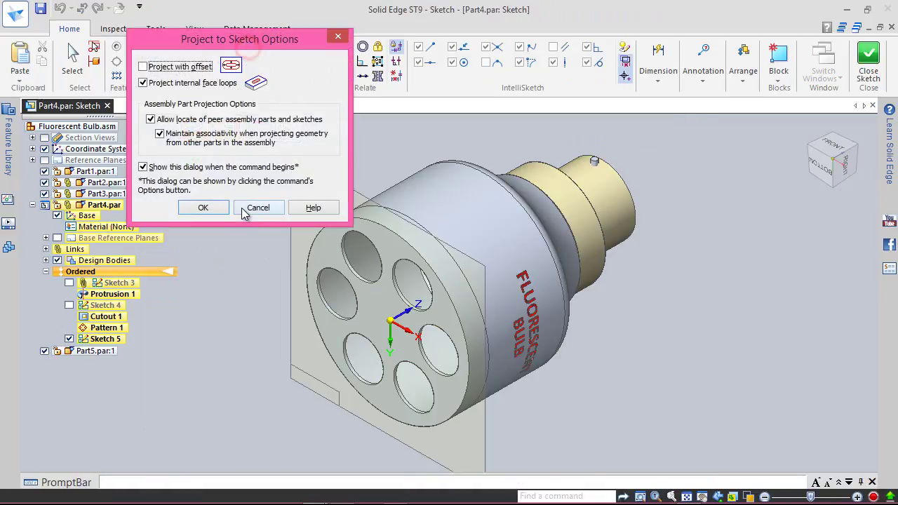
left_click(203, 207)
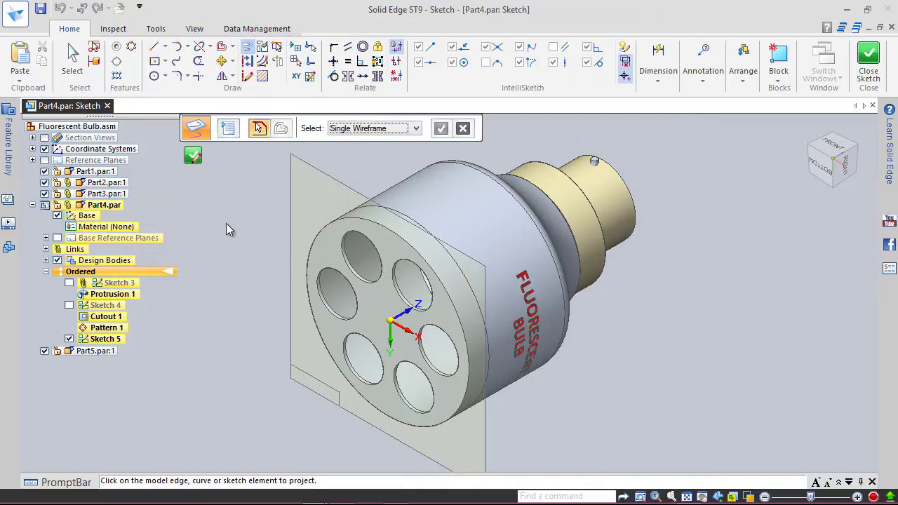
left_click(332, 321)
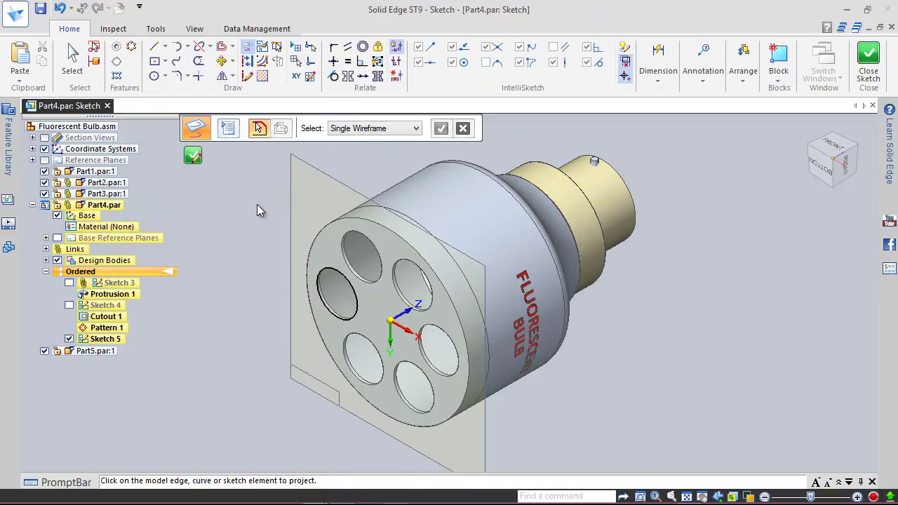
key("Escape")
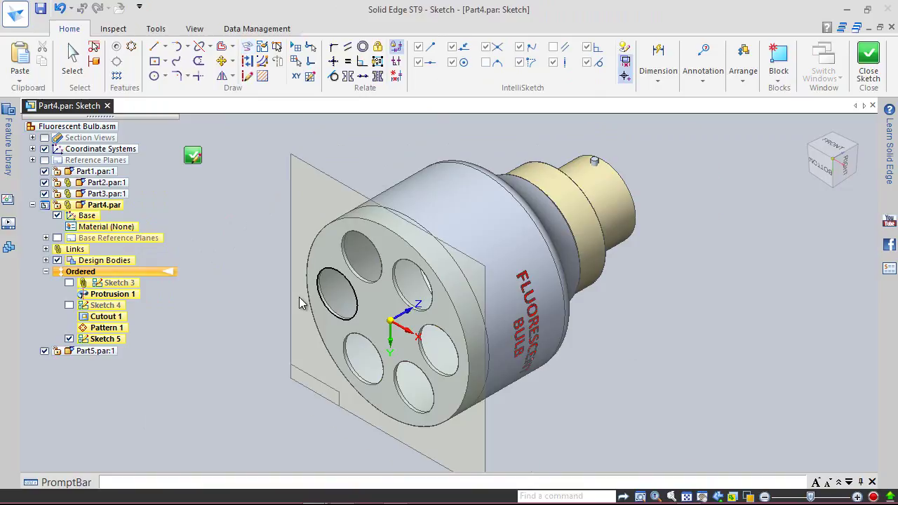
scroll(299, 297, "up", 2)
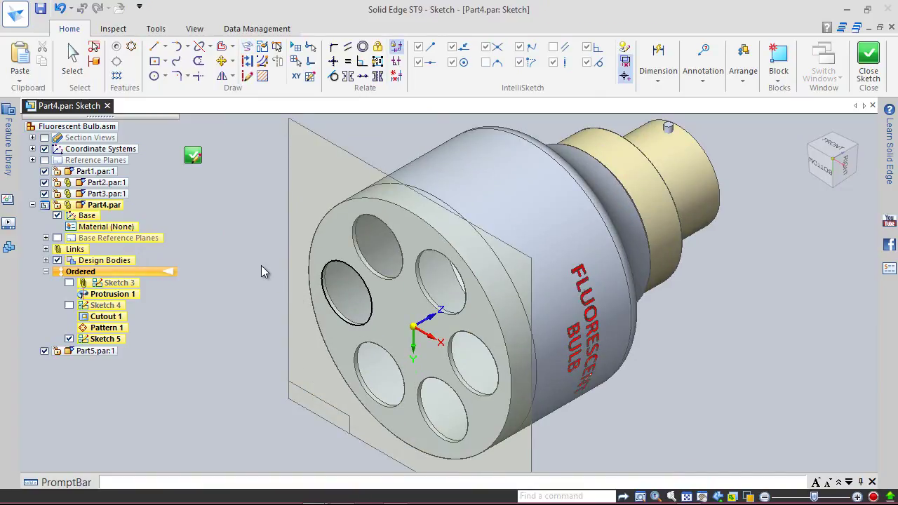
key("Return")
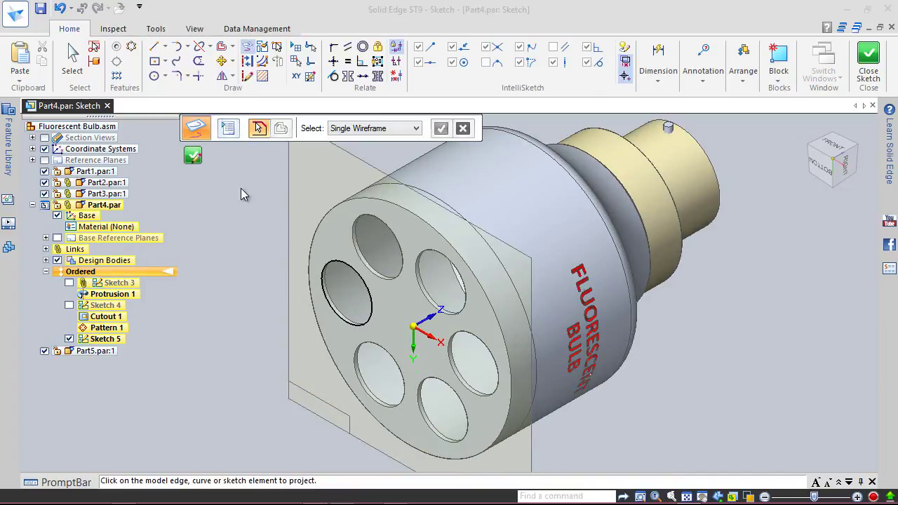
left_click(379, 345)
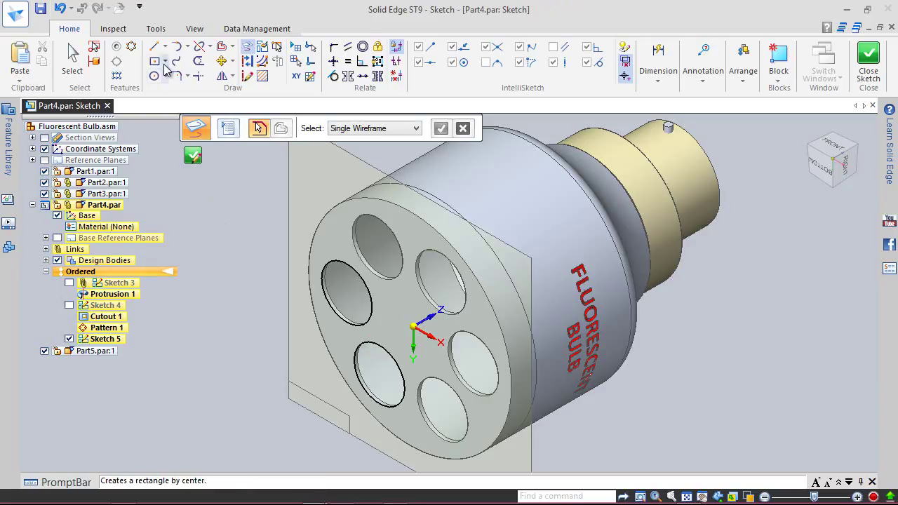
left_click(479, 281)
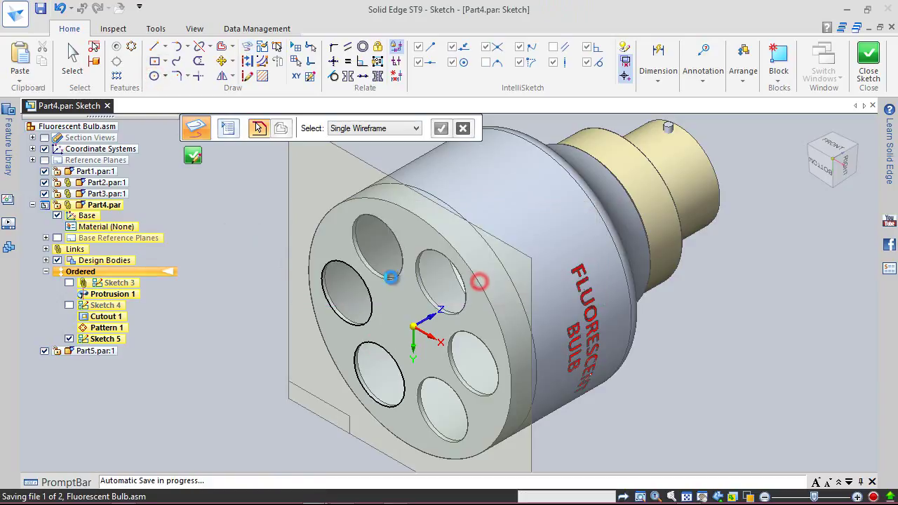
Draw a smaller circle about 0.23 in in diameter concentric with each of the two projected hole edges.
key("c")
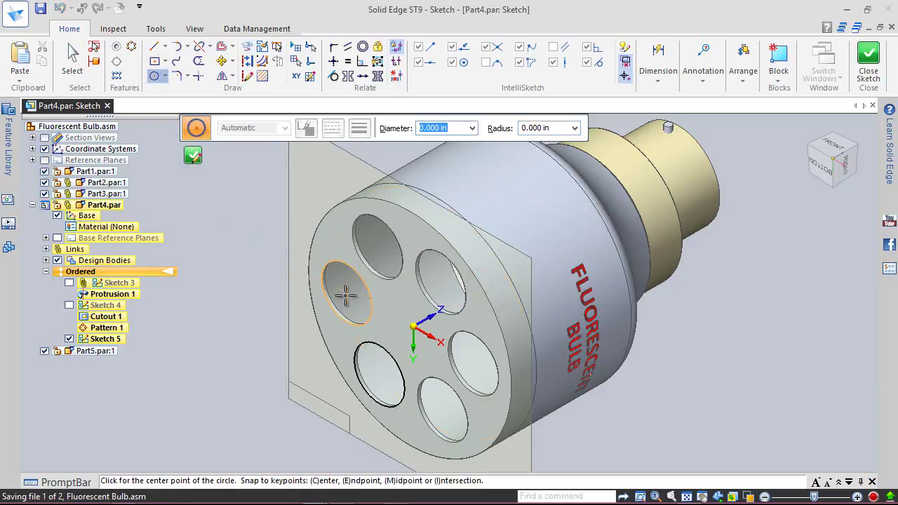
left_click(345, 295)
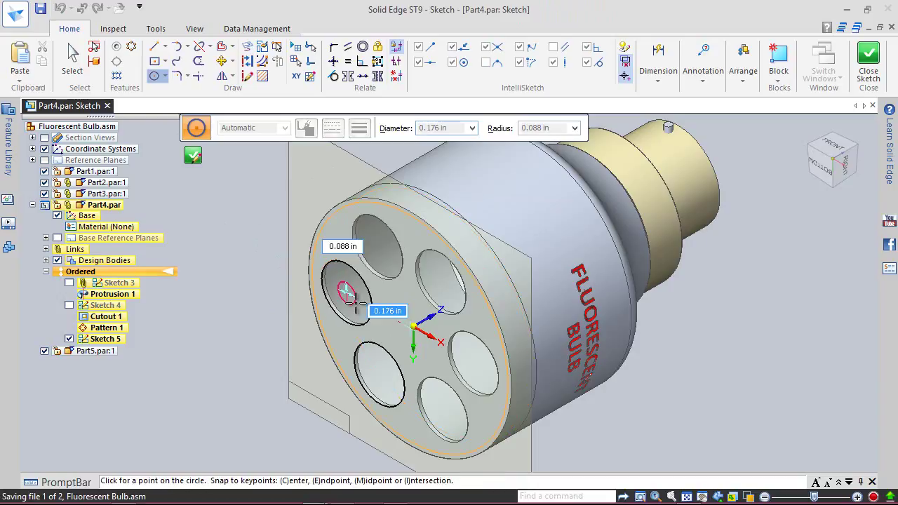
left_click(360, 306)
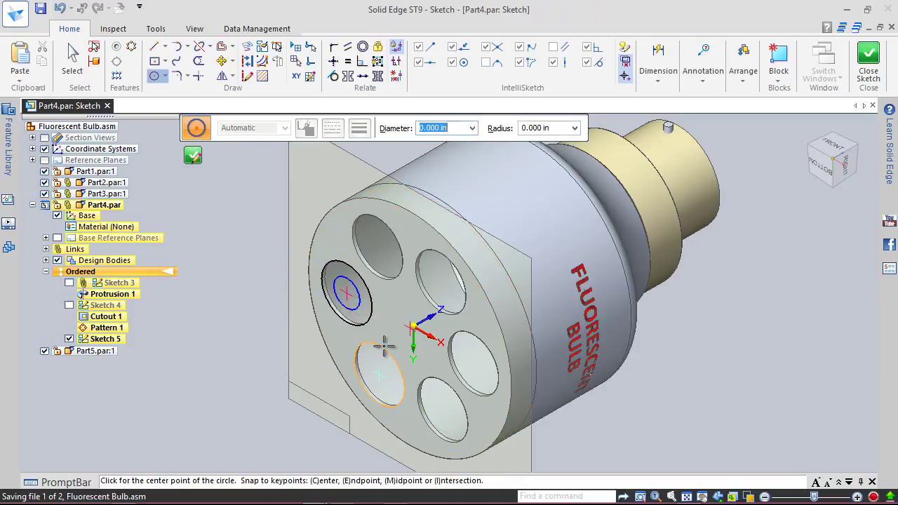
left_click(380, 376)
left_click(391, 385)
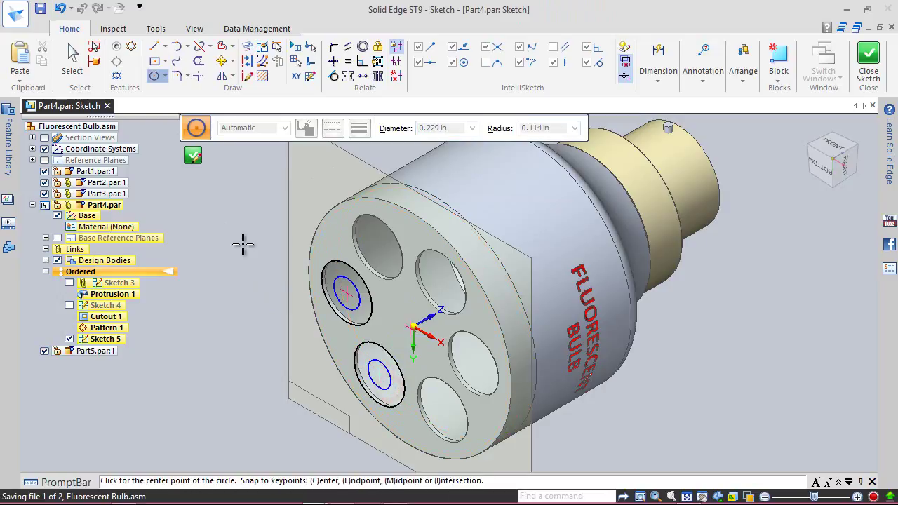
Apply an Equal relation between the two inner circles.
left_click(349, 63)
left_click(358, 298)
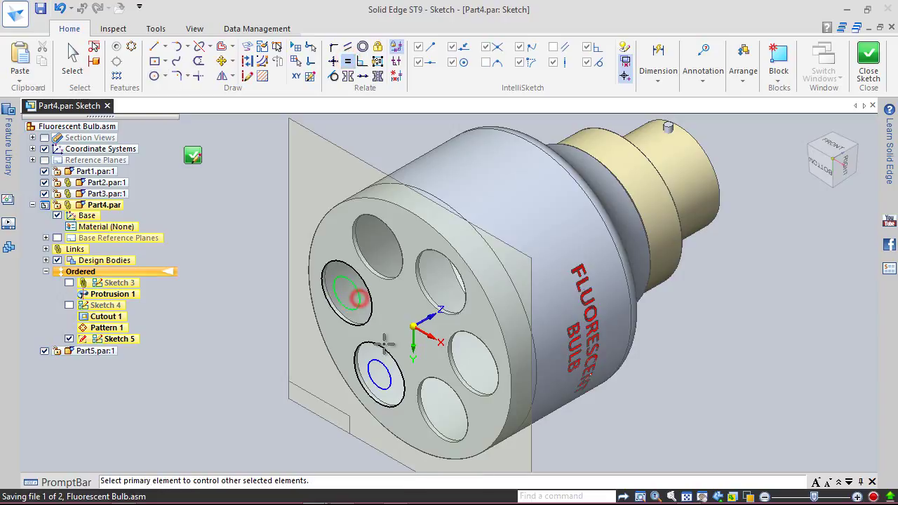
left_click(373, 366)
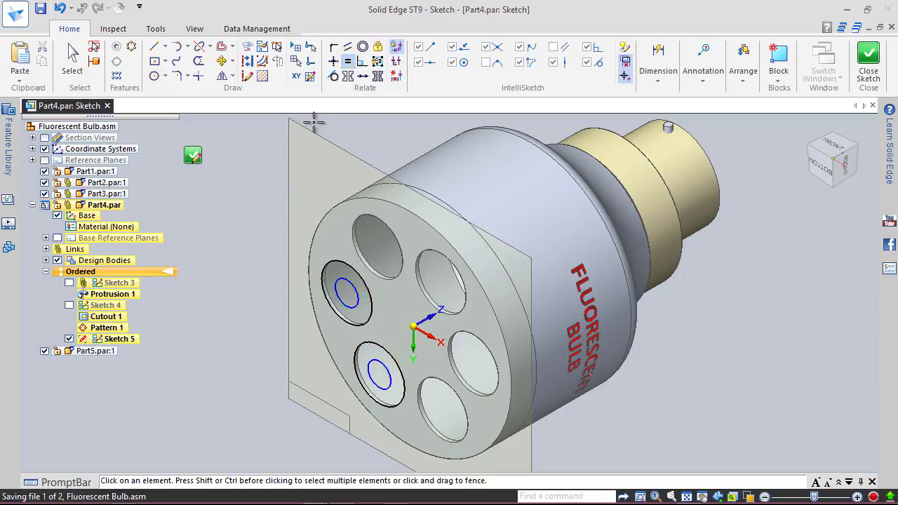
Dimension the inner circle of the first projected hole with a diameter of 0.312 in.
left_click(658, 70)
left_click(659, 106)
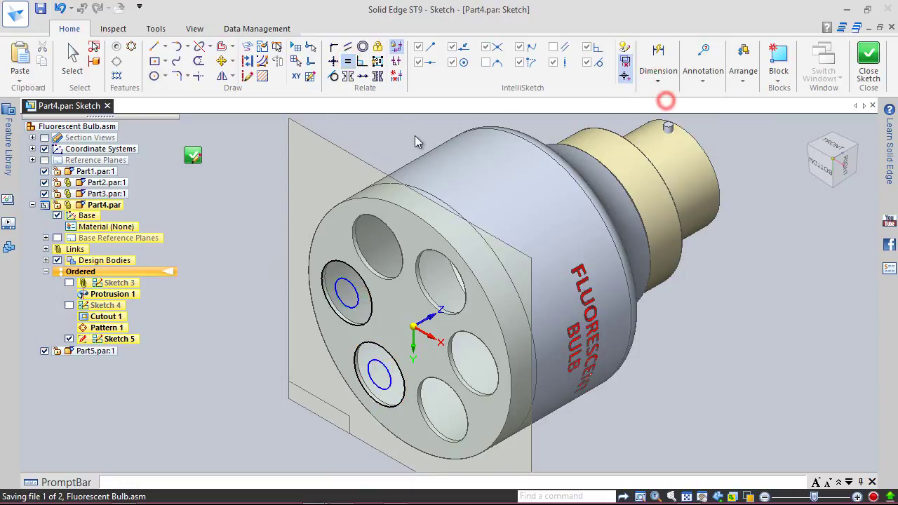
left_click(339, 280)
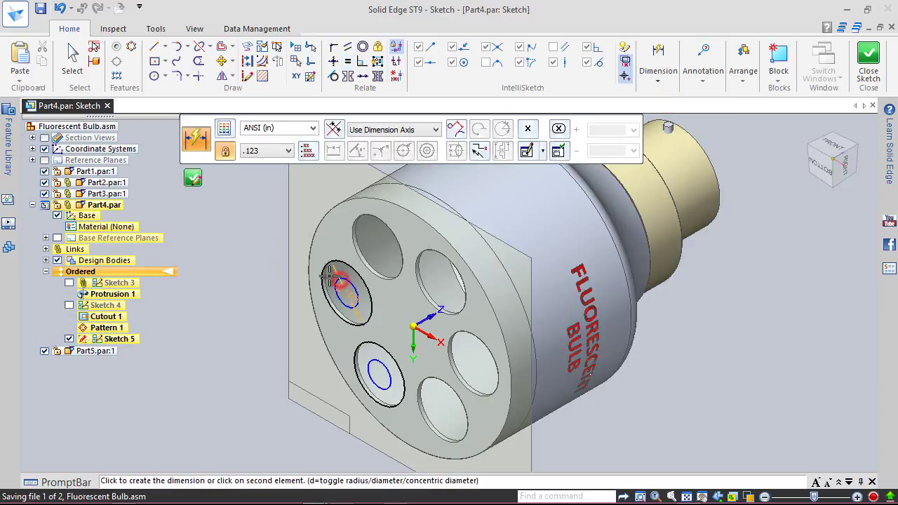
left_click(261, 244)
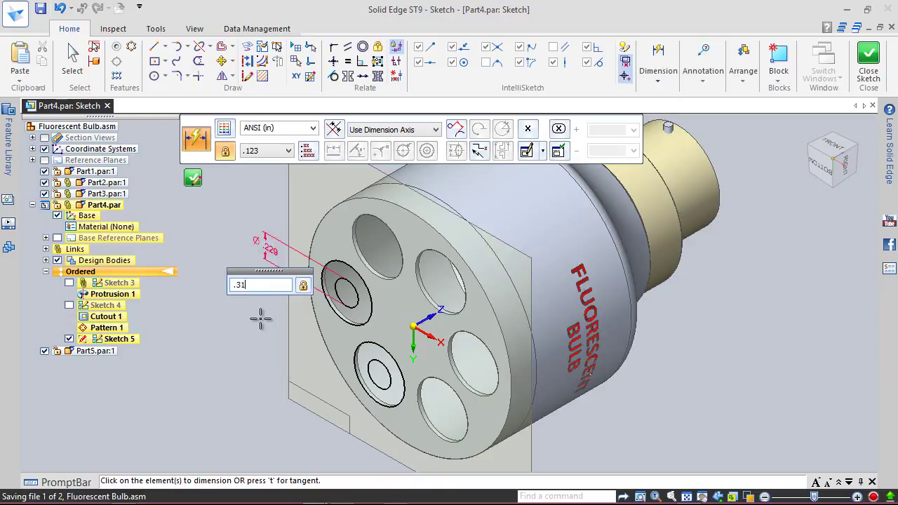
key("Return")
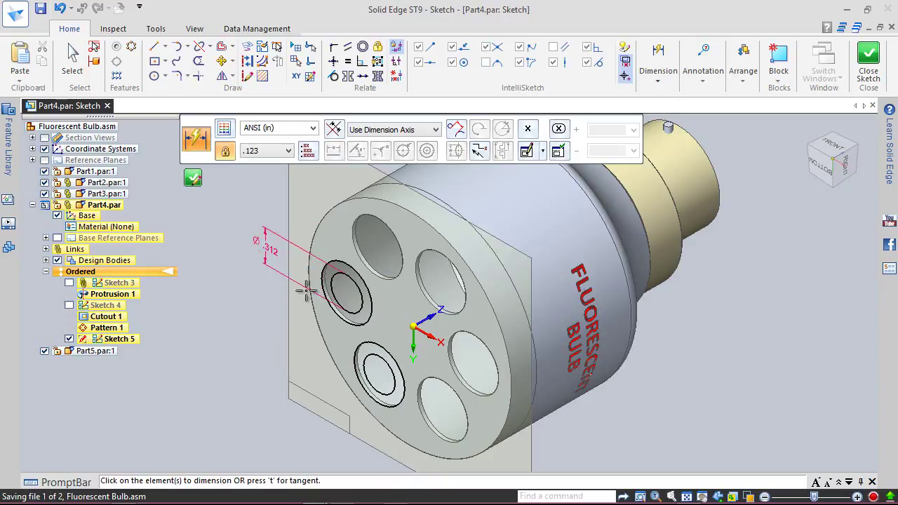
Set the linear and angular round-off of the ANSI (in) dimension style to .12345 and apply the style.
left_click(658, 80)
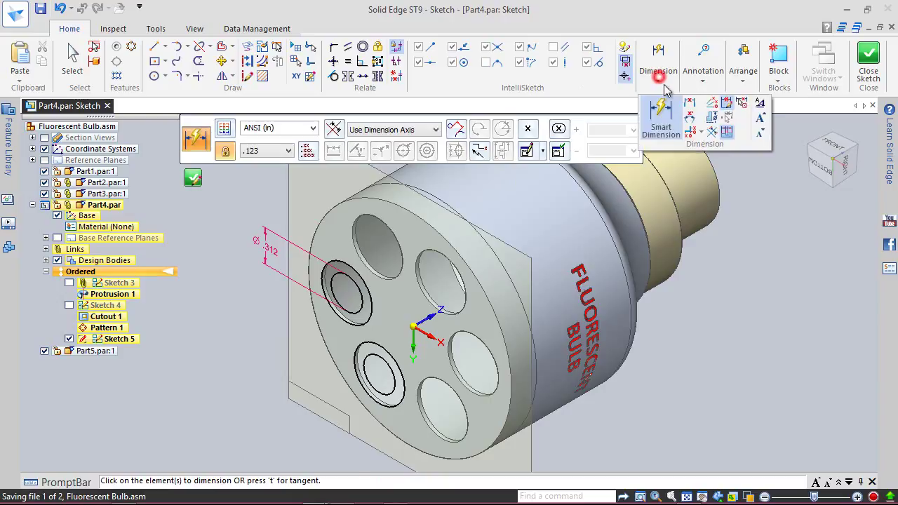
left_click(761, 110)
left_click(383, 150)
left_click(386, 162)
left_click(568, 138)
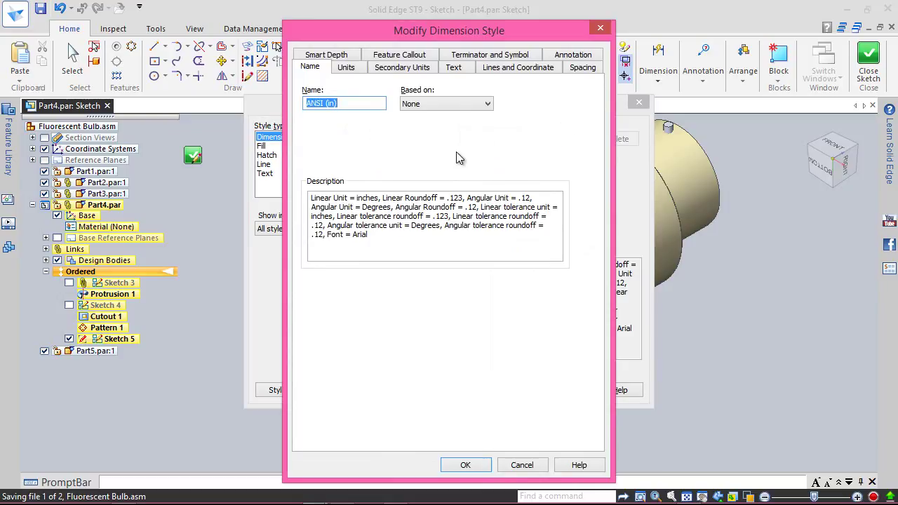
left_click(357, 70)
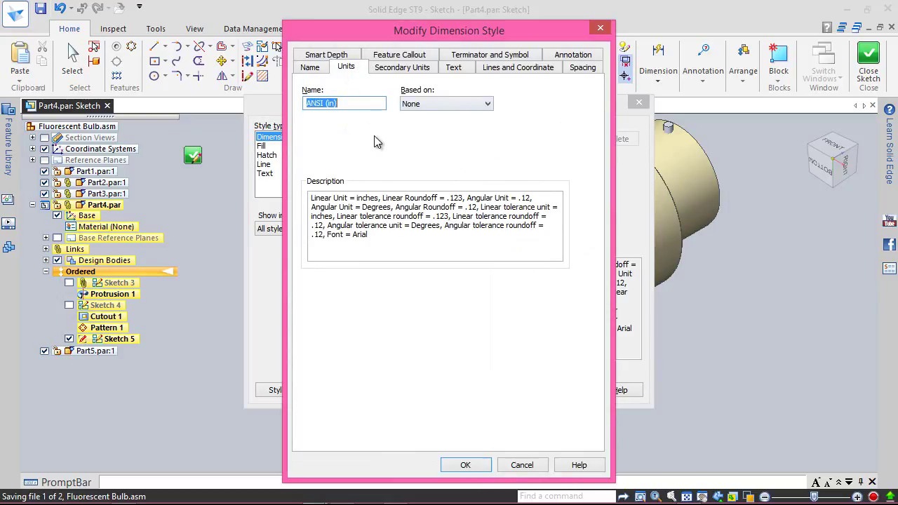
left_click(395, 120)
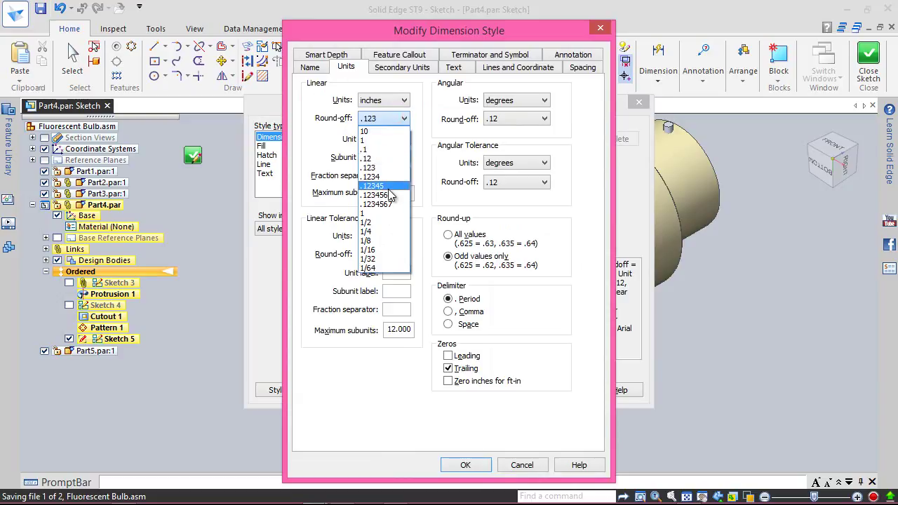
left_click(388, 184)
left_click(525, 118)
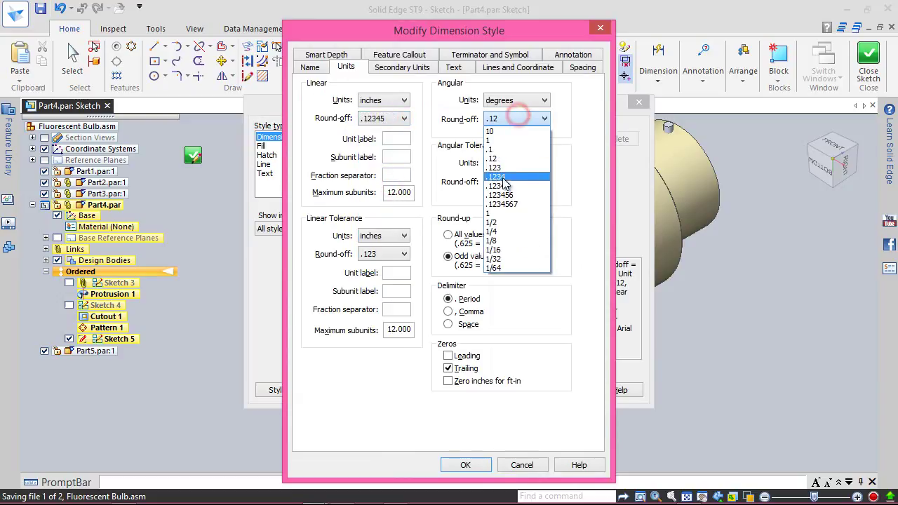
left_click(506, 184)
left_click(479, 466)
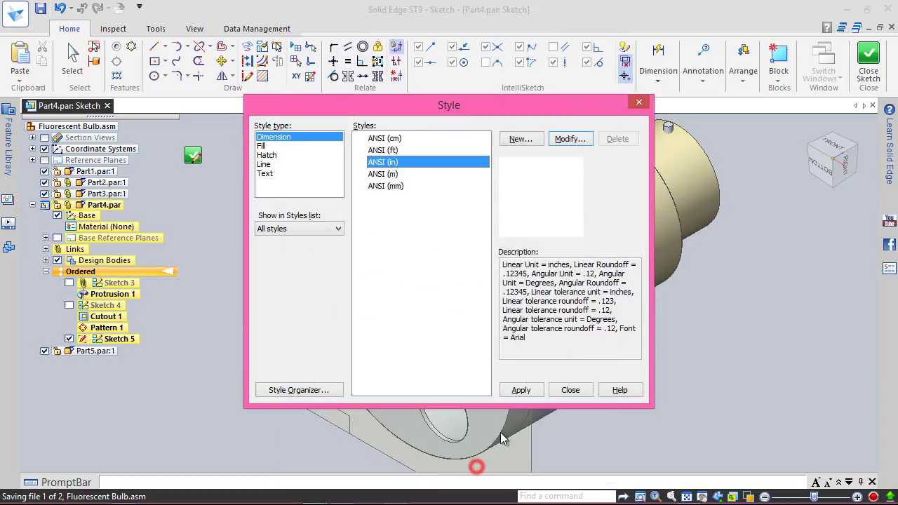
left_click(535, 390)
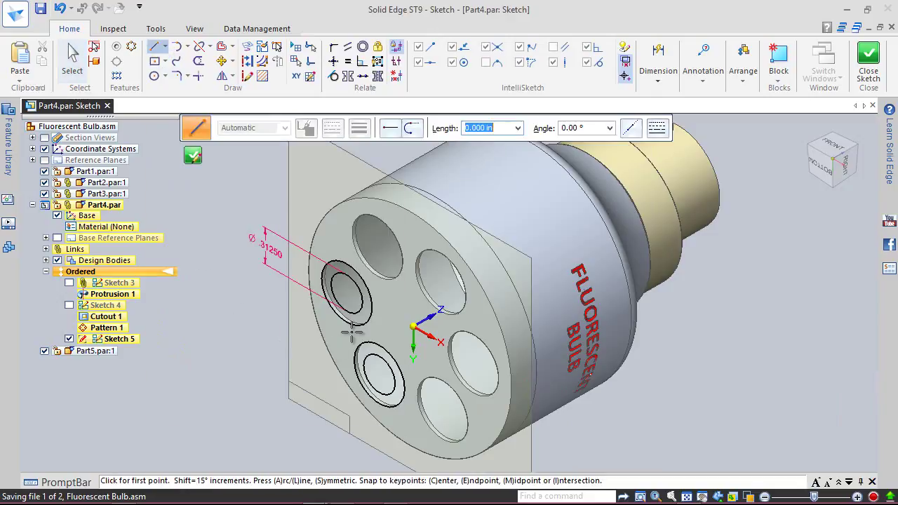
Draw a line connecting the centres of the two concentric circle pairs.
left_click(347, 292)
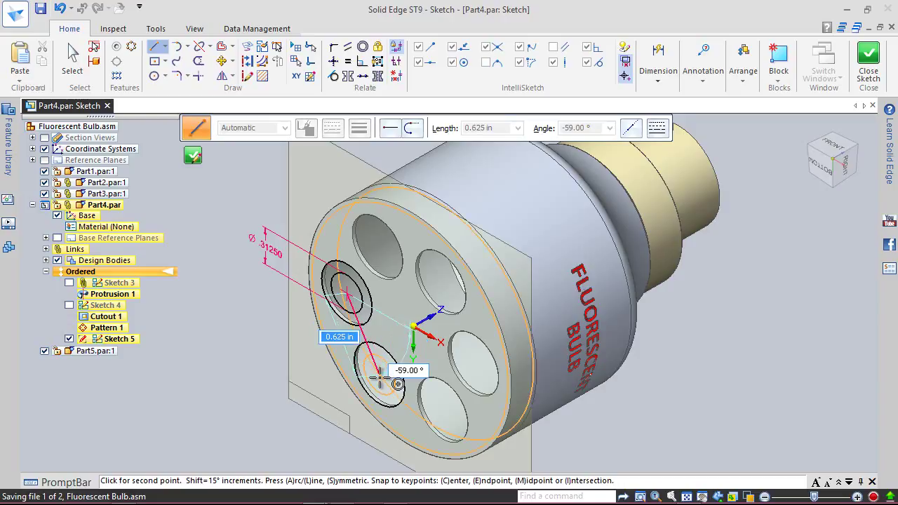
left_click(379, 375)
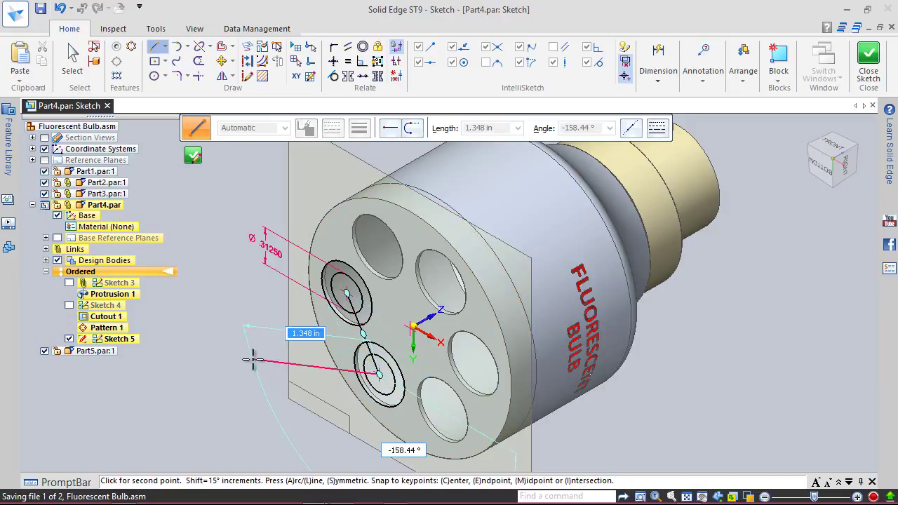
right_click(252, 360)
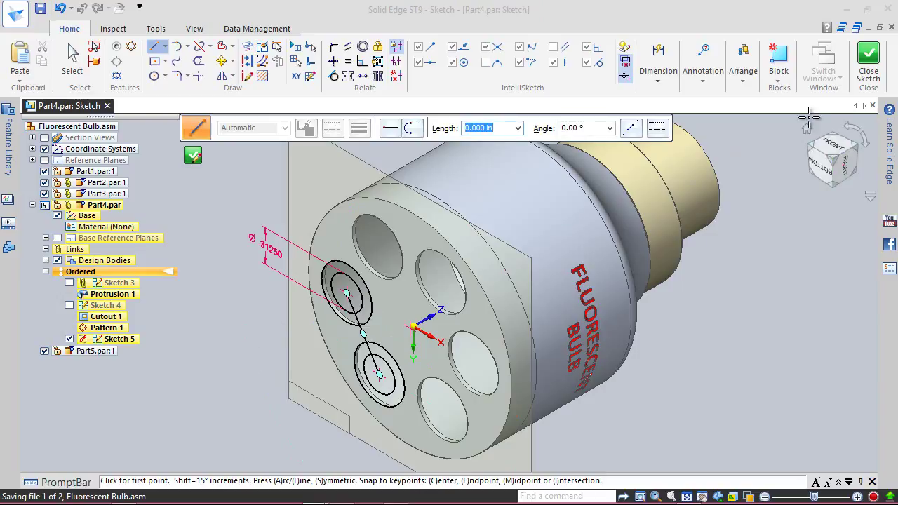
Close and finish the tube-profile sketch in Part4, and save the part.
left_click(868, 60)
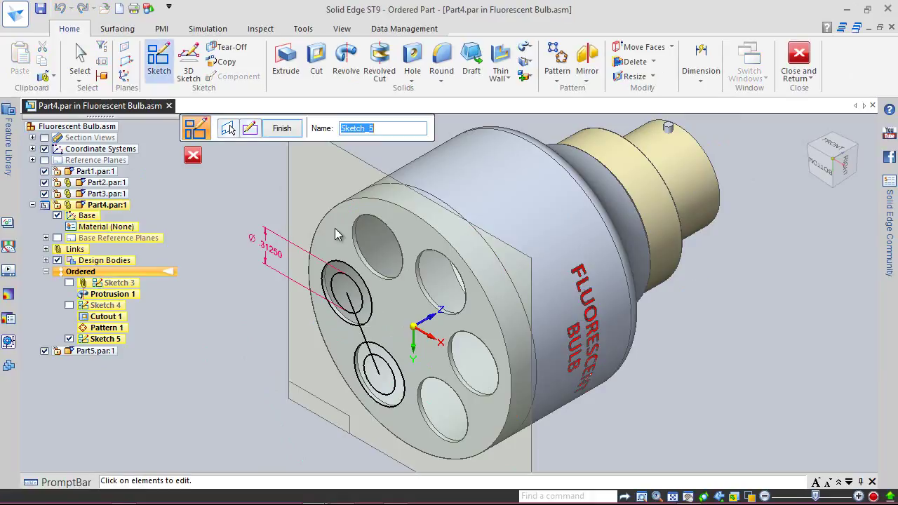
left_click(280, 128)
key("Escape")
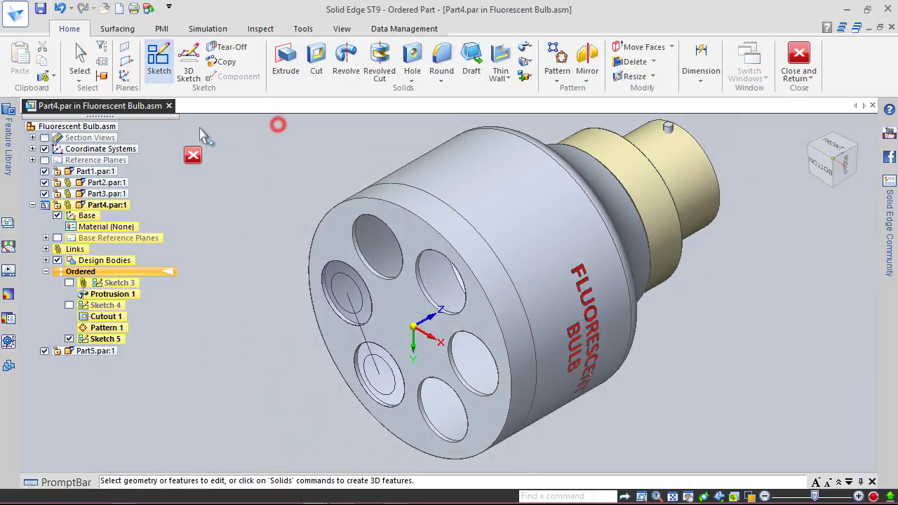
left_click(40, 8)
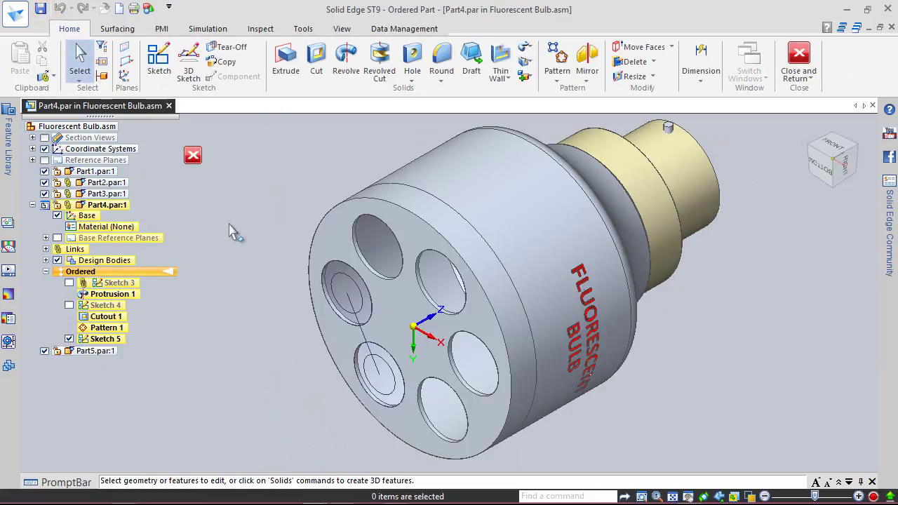
Copy the tube-profile sketch from Part4 into Part5.par, linked to its source file.
left_click(217, 61)
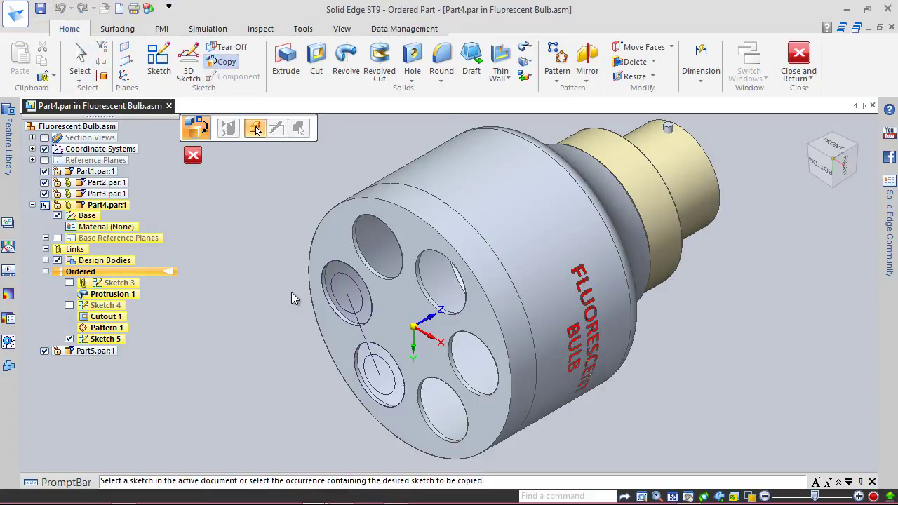
right_click(352, 320)
left_click(410, 338)
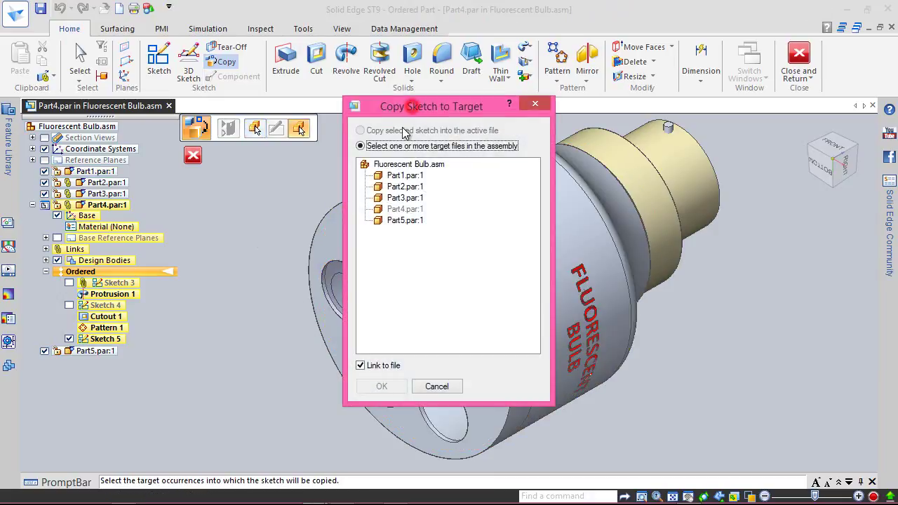
left_click(398, 221)
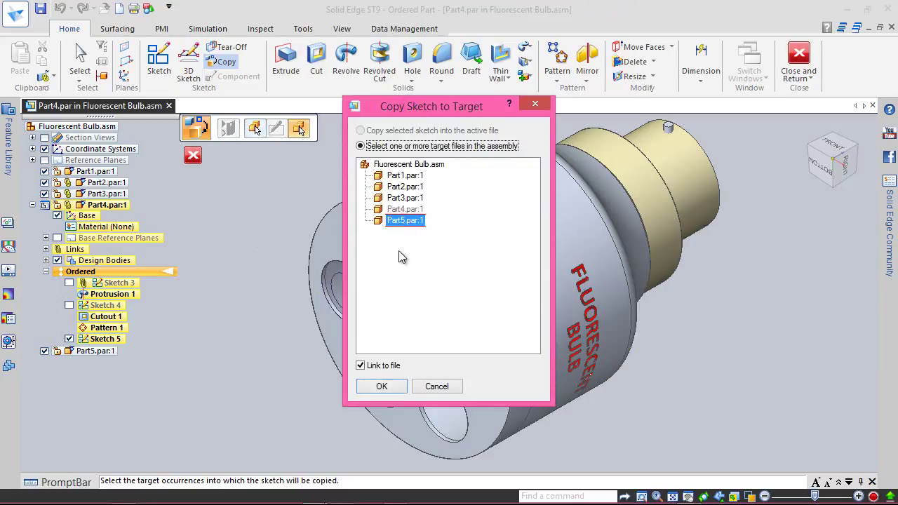
left_click(382, 387)
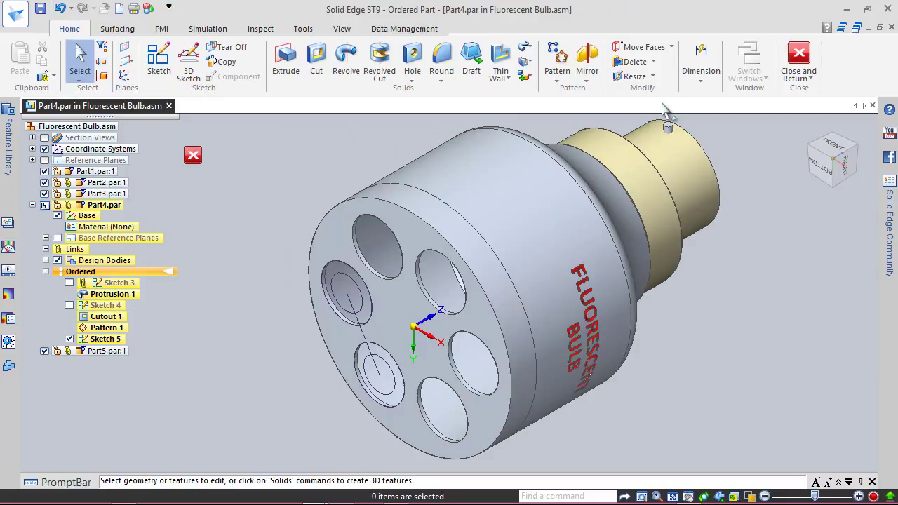
Return to the assembly, edit Part5 in place and extrude both pairs of concentric circles of the copied sketch as rings 0.03125 in deep.
left_click(799, 58)
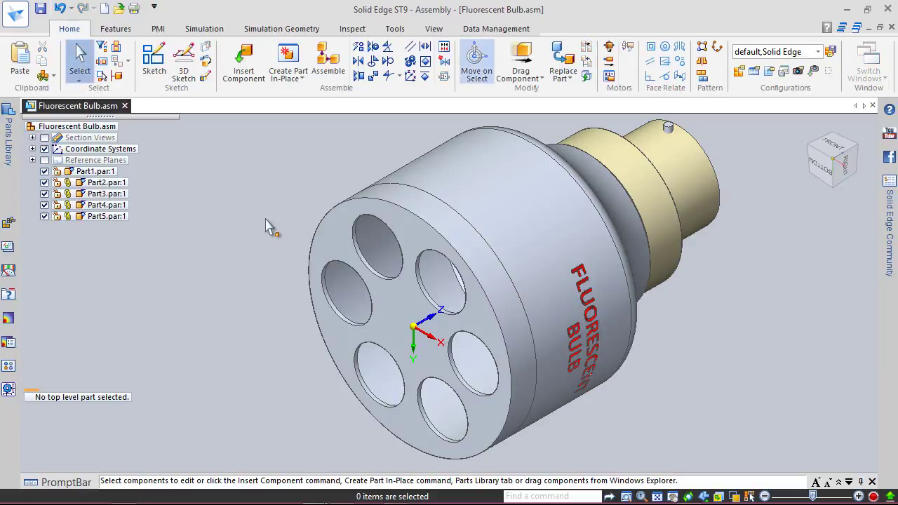
left_click(96, 219)
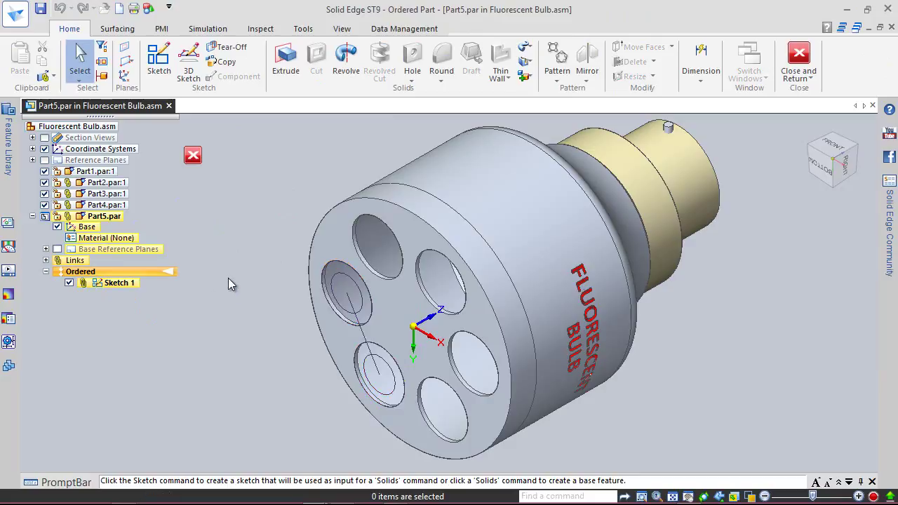
left_click(290, 79)
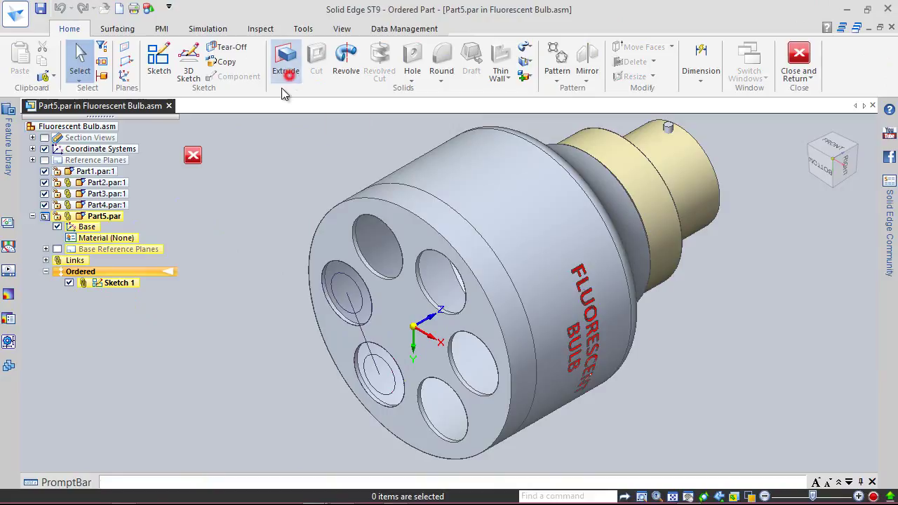
left_click(321, 278)
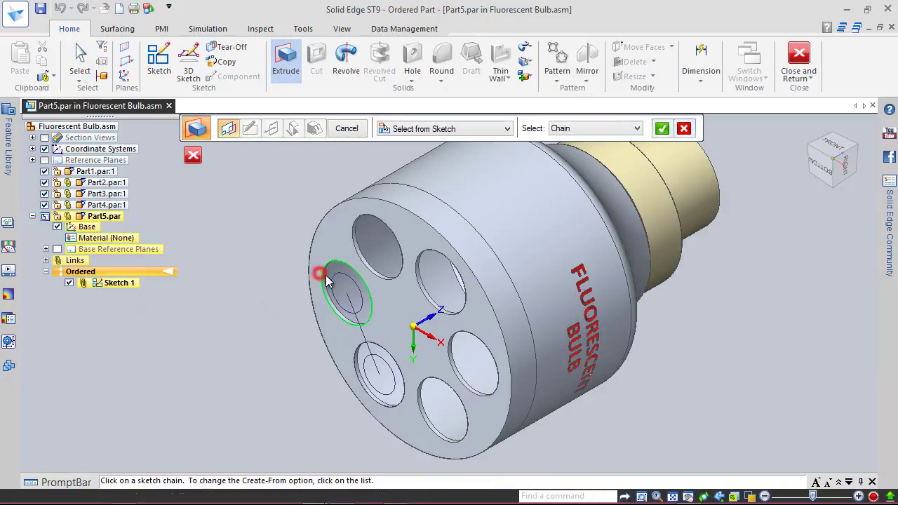
left_click(382, 353)
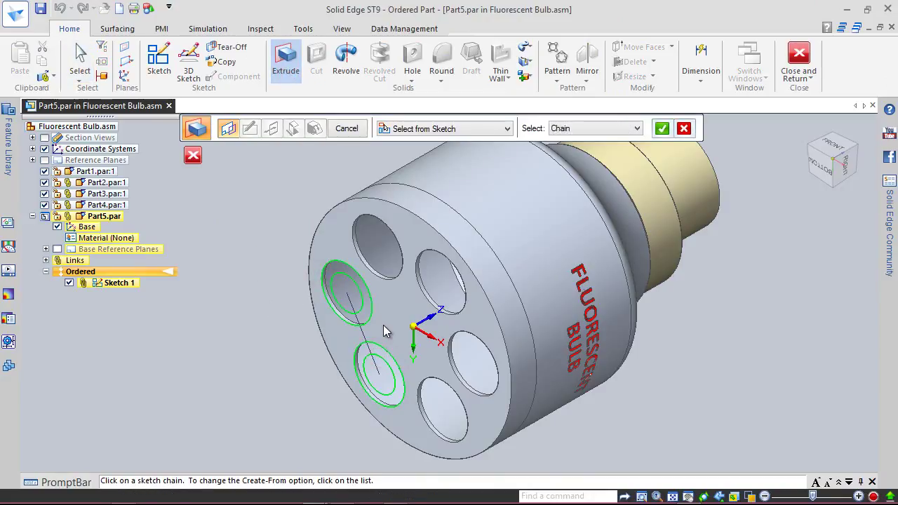
left_click(661, 129)
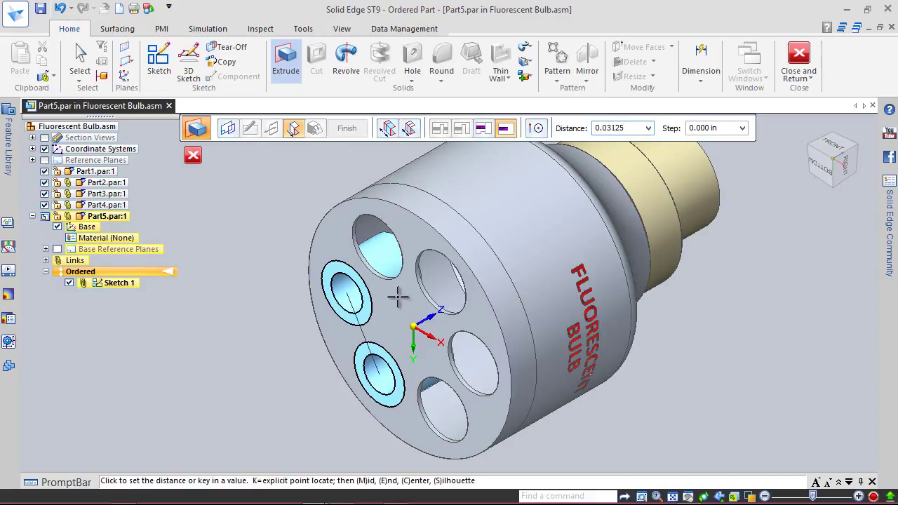
key("Return")
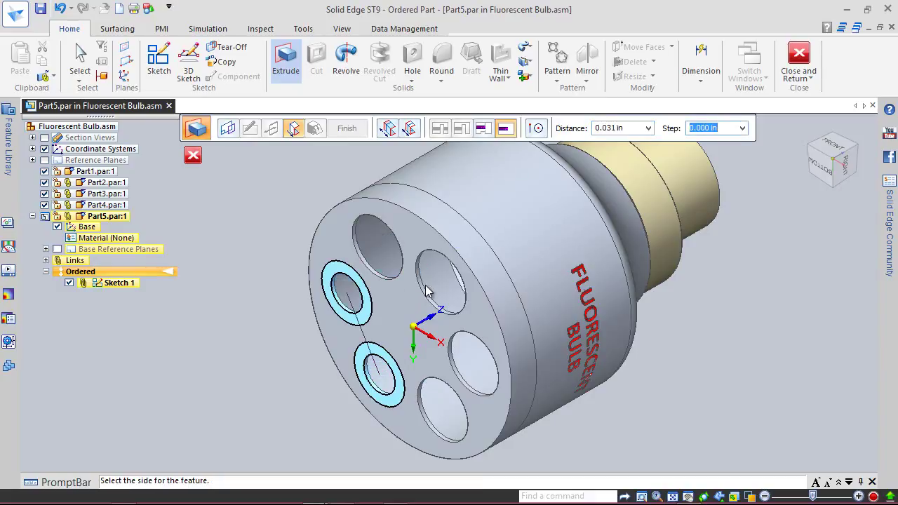
left_click(426, 292)
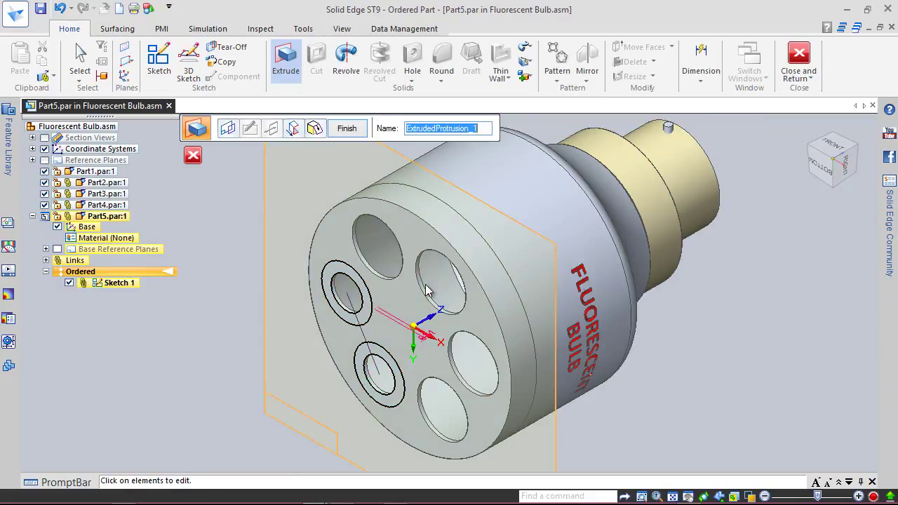
left_click(347, 129)
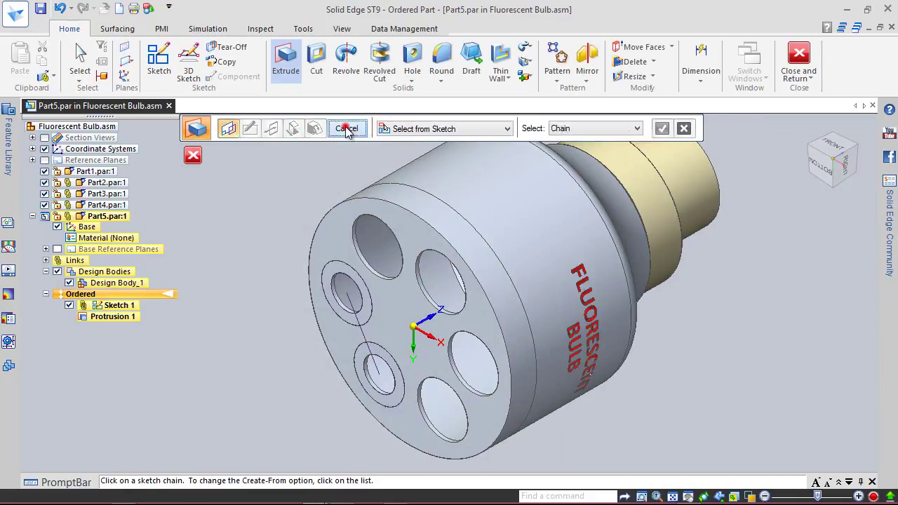
left_click(345, 127)
Save Part5 with the copied sketch still displayed.
left_click(69, 306)
left_click(70, 305)
left_click(41, 8)
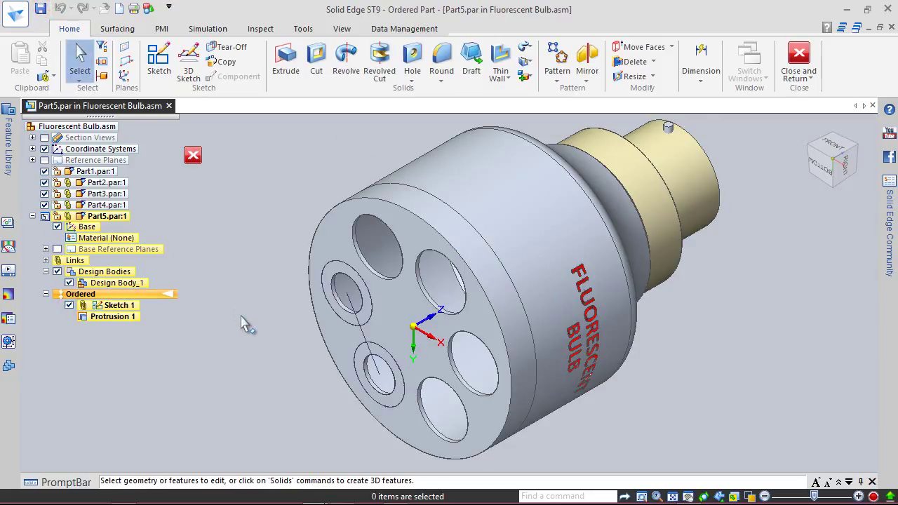
Start a new face style in Part5 based on White (dull).
left_click(340, 30)
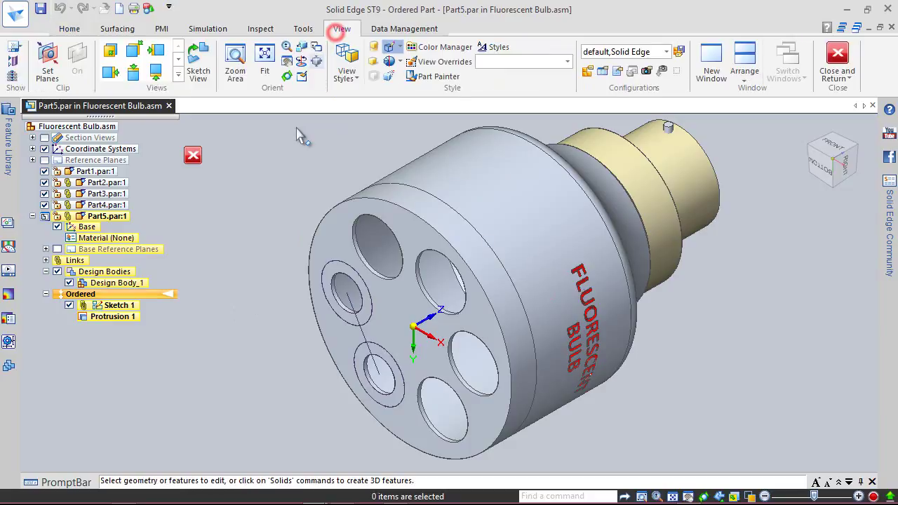
left_click(492, 52)
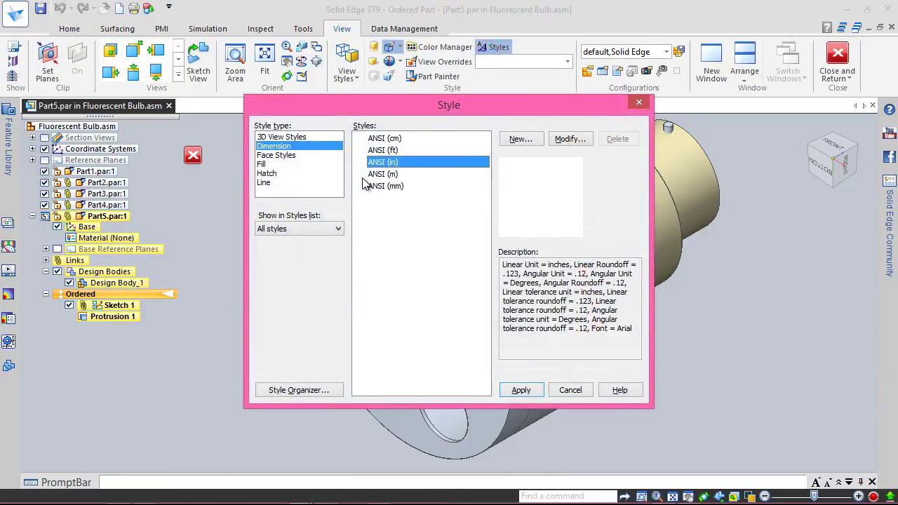
left_click(288, 158)
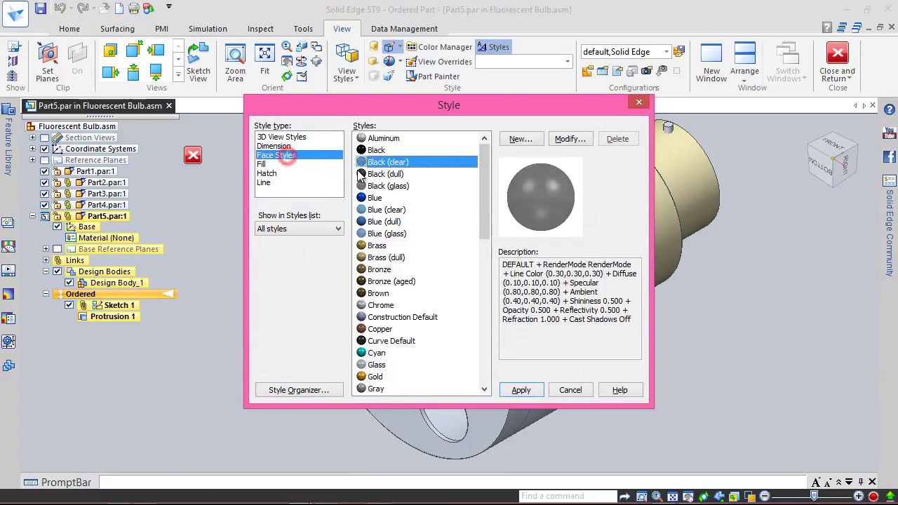
left_click(520, 139)
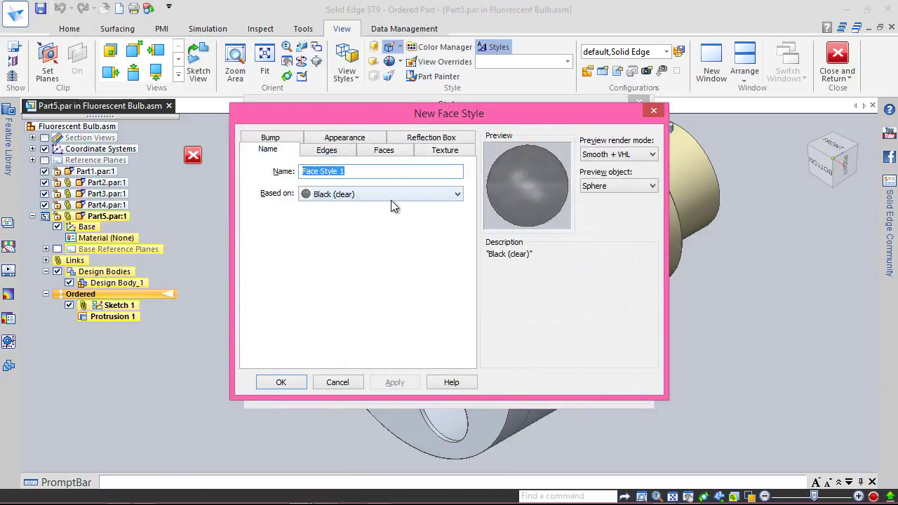
left_click(388, 200)
key("w")
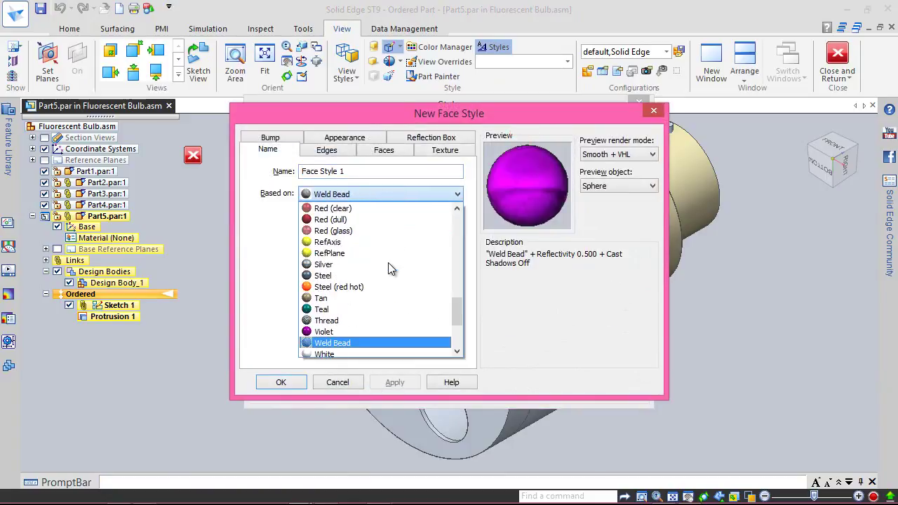
scroll(377, 298, "down", 1)
left_click(363, 343)
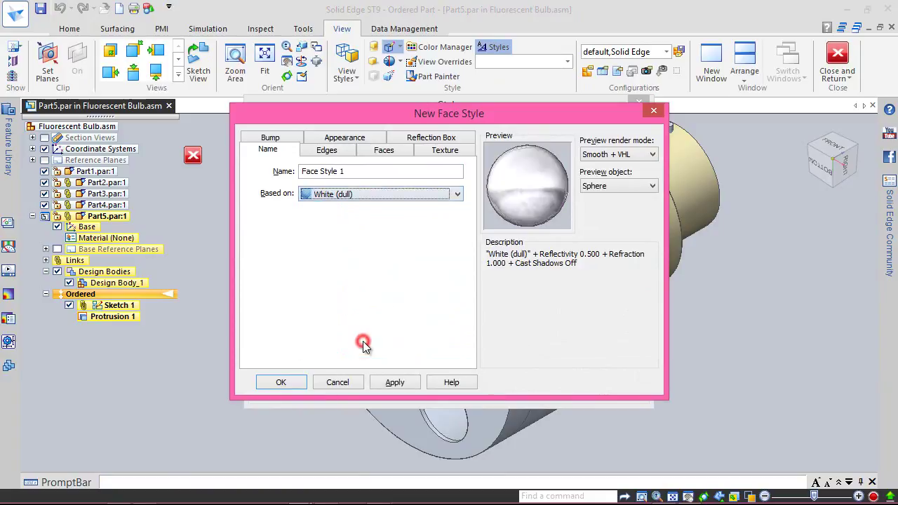
Set the new face style's shininess to 0.03.
left_click(356, 140)
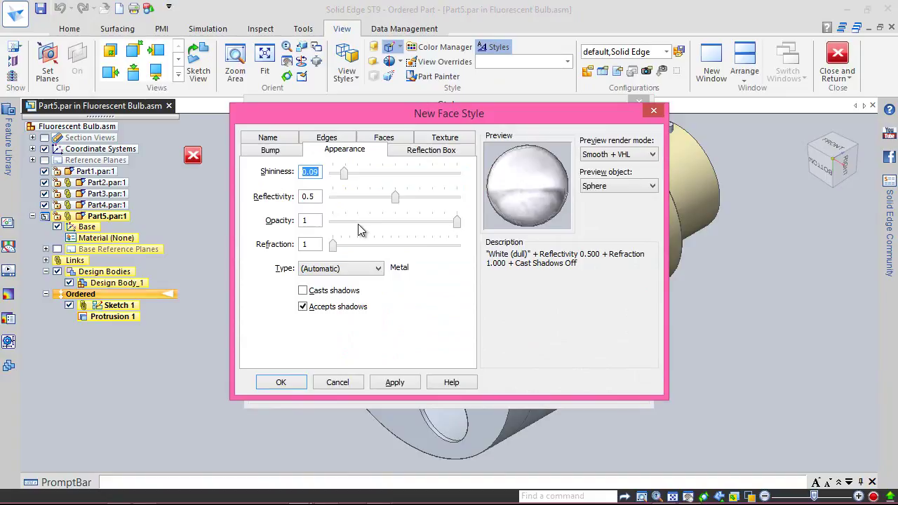
left_click(317, 172)
type("3")
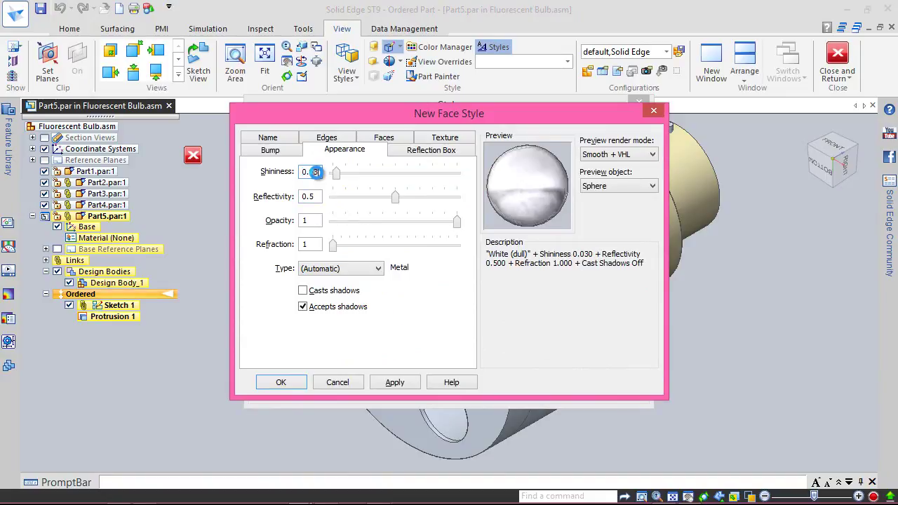
Set the new face style's reflectivity to 0.35, accept the style and leave the style list.
left_click(308, 196)
type("3")
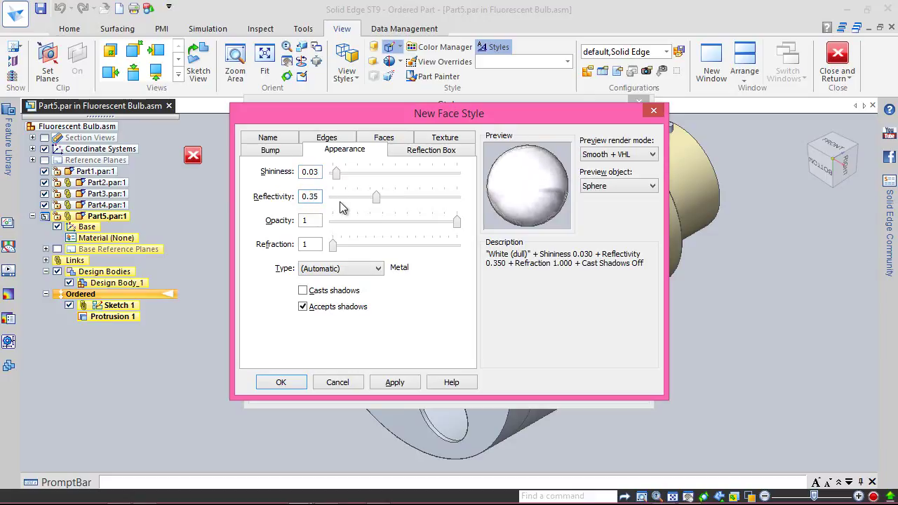
left_click(281, 382)
left_click(513, 390)
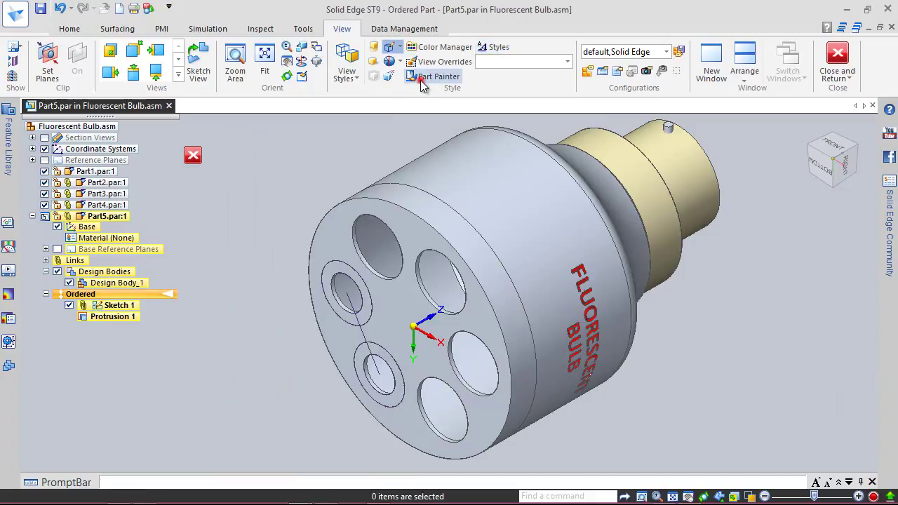
Paint the rings of Part5 with Face Style 1, using Any as the selection type.
left_click(425, 76)
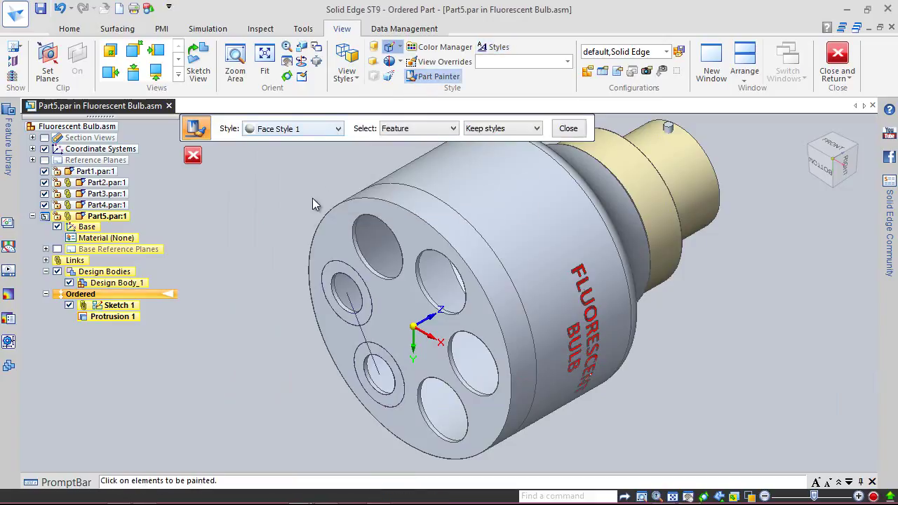
left_click(426, 129)
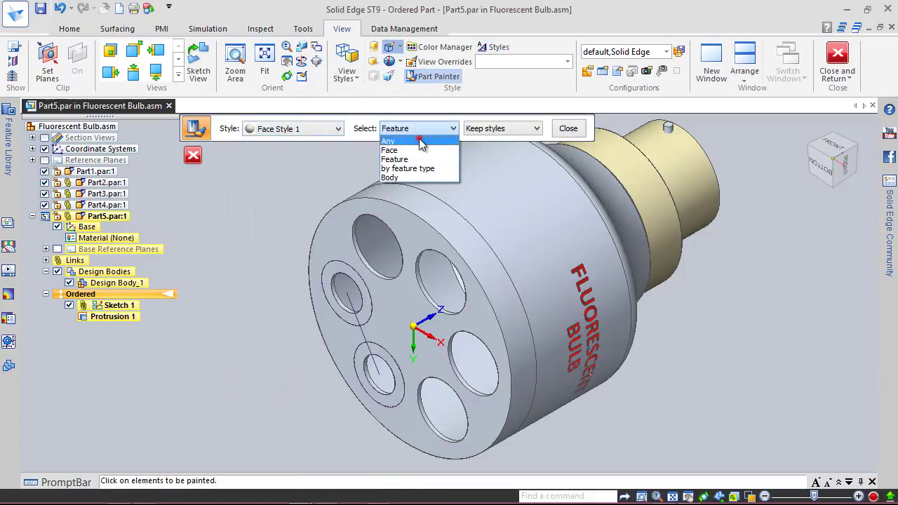
left_click(417, 138)
left_click(349, 275)
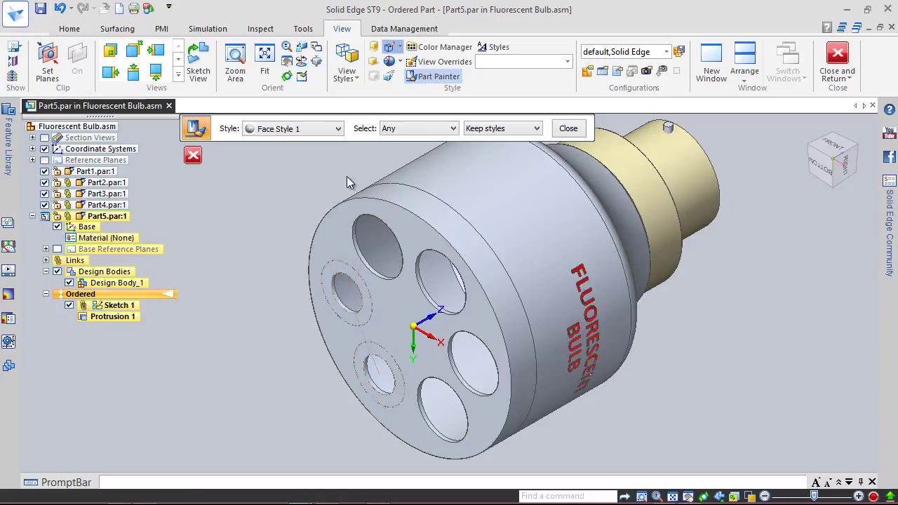
left_click(570, 129)
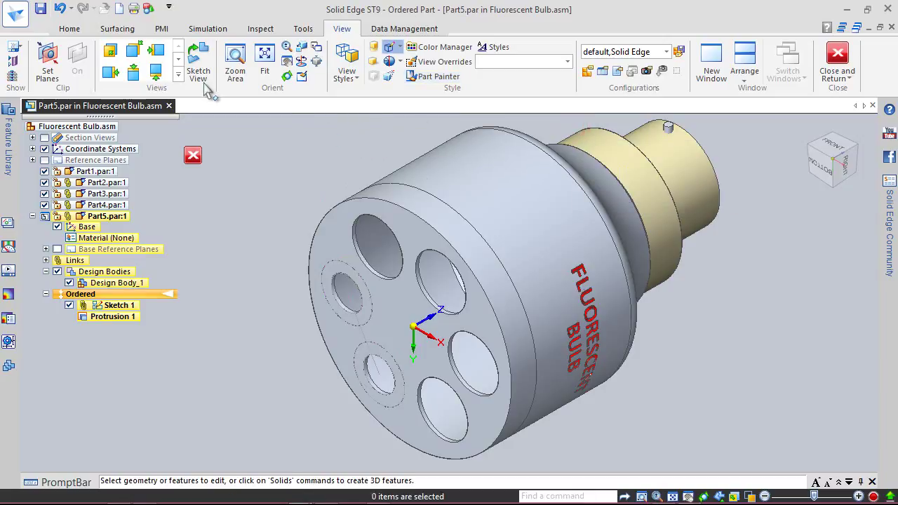
Return to the assembly and edit Part4 in place.
left_click(68, 28)
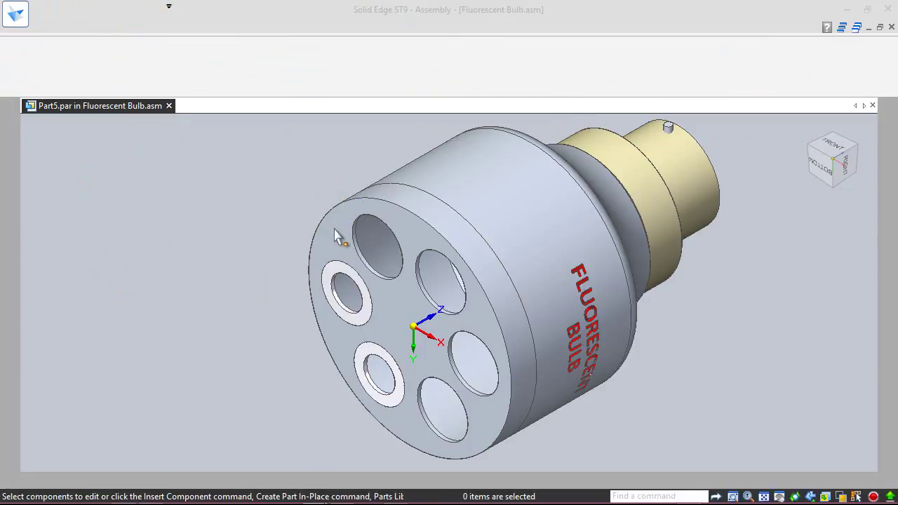
left_click(335, 231)
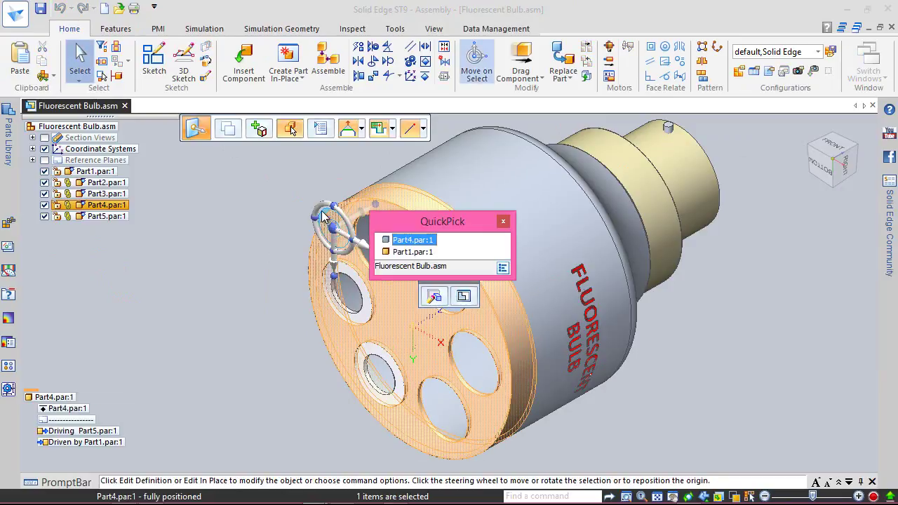
left_click(312, 176)
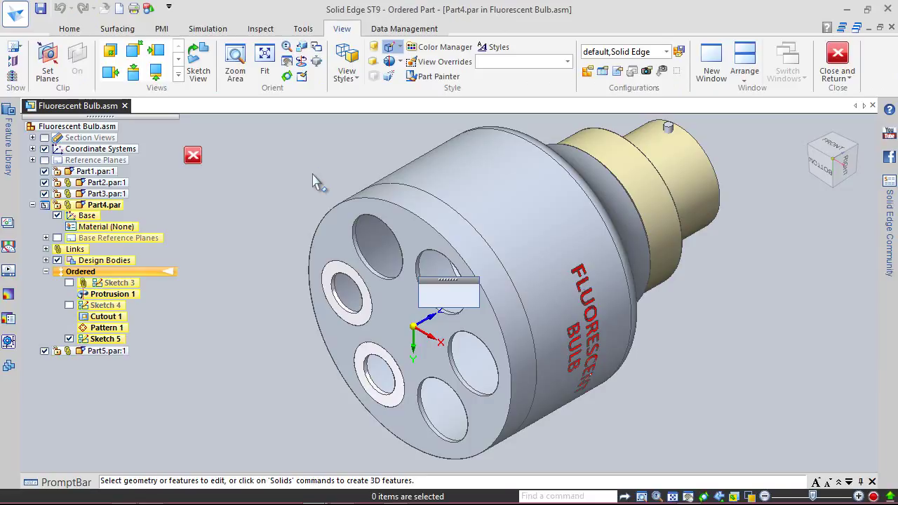
Extrude the Sketch 5 line joining the two ring centres as a surface, about 2.557 in outward from Part4's front face.
left_click(118, 29)
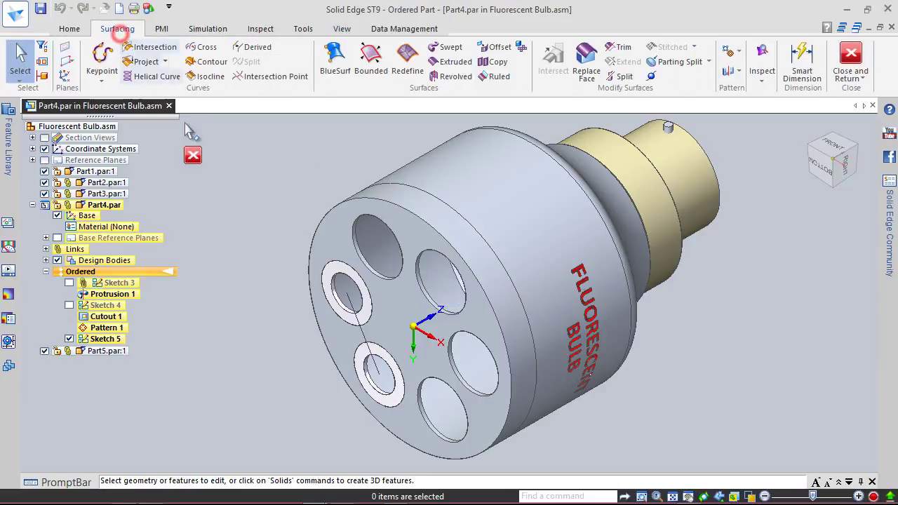
left_click(451, 62)
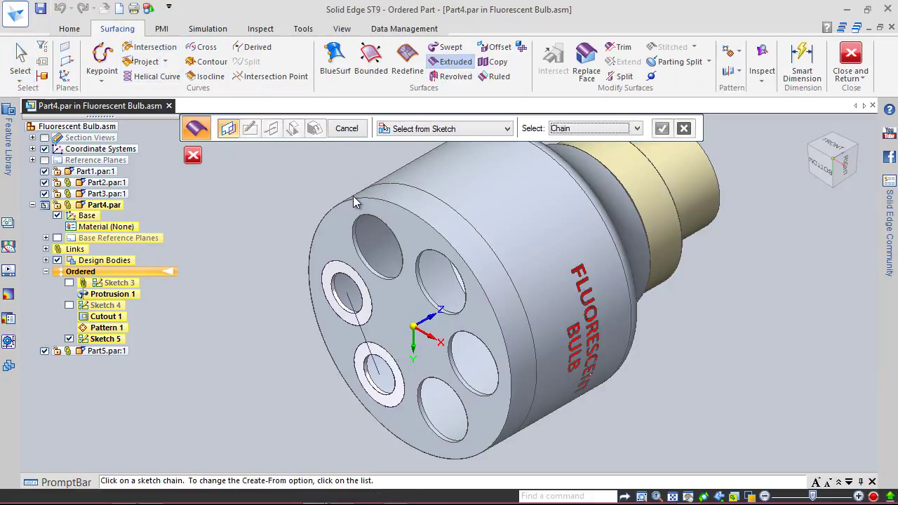
left_click(354, 309)
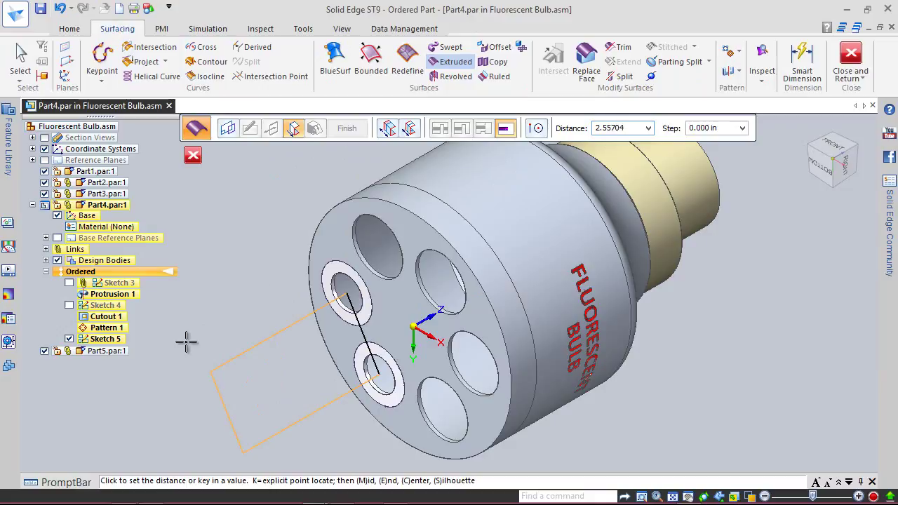
key("Tab")
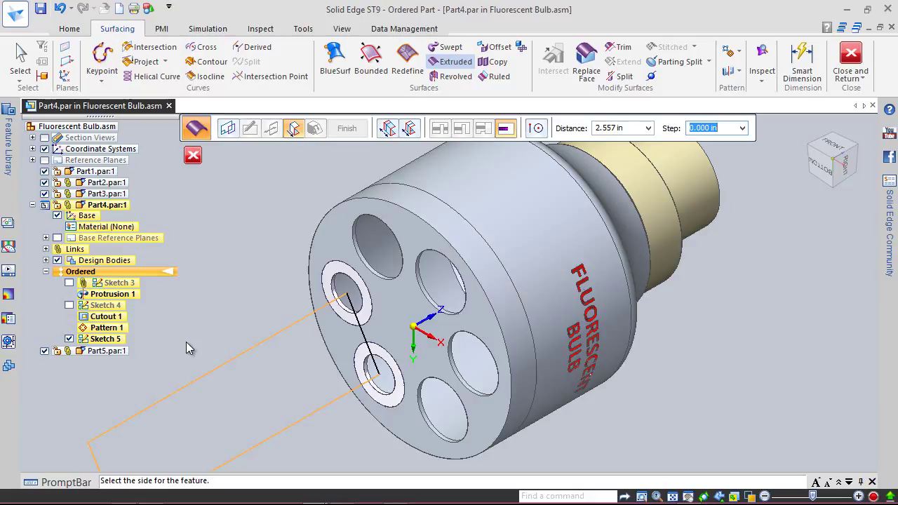
left_click(186, 342)
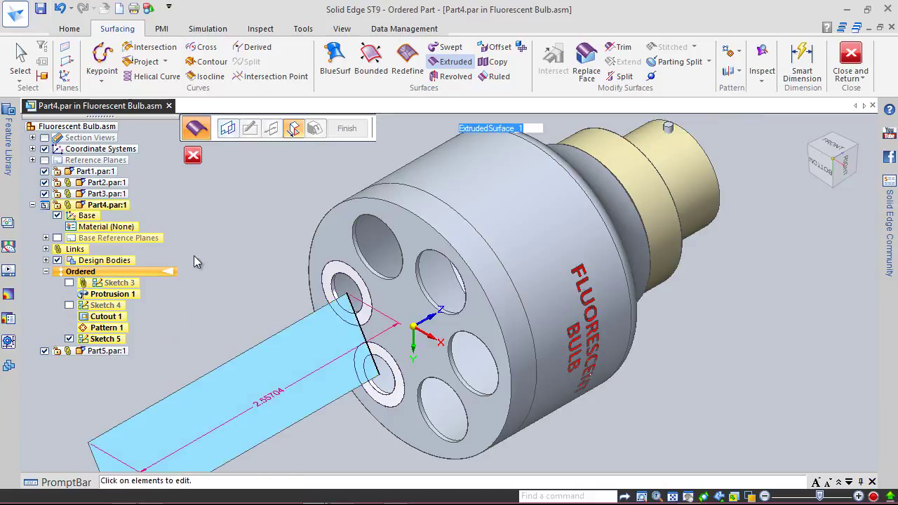
scroll(404, 205, "down", 1)
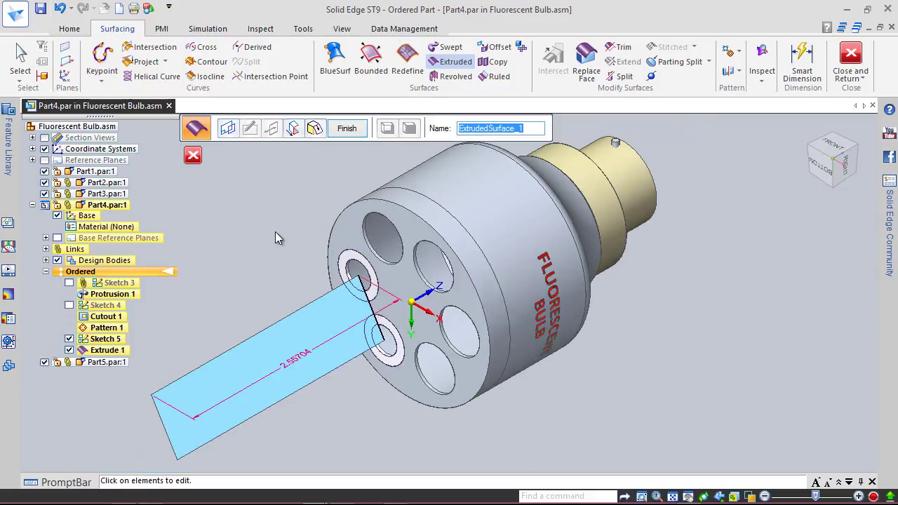
left_click(346, 128)
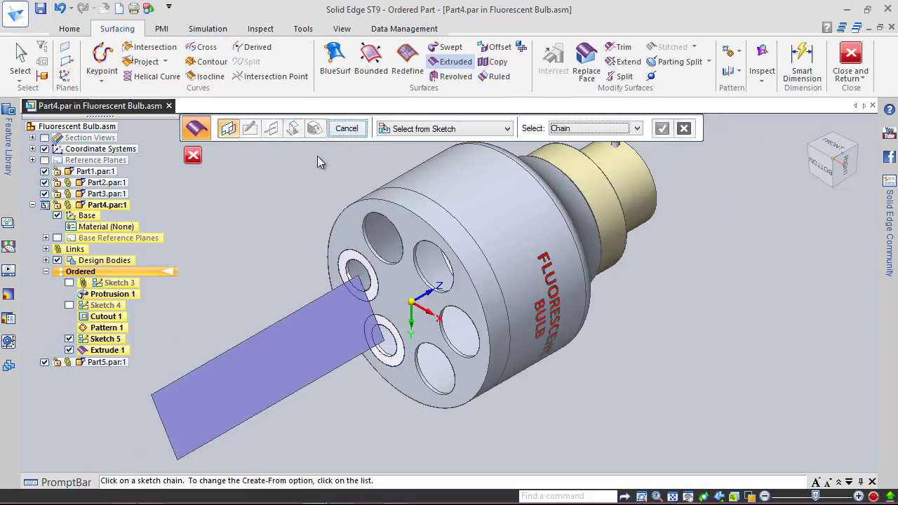
left_click(68, 29)
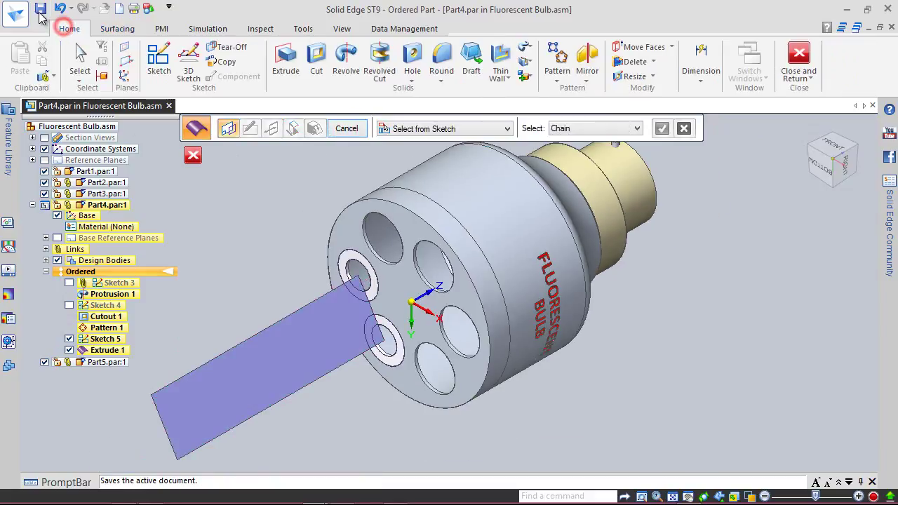
key("Escape")
left_click(242, 252)
left_click(197, 89)
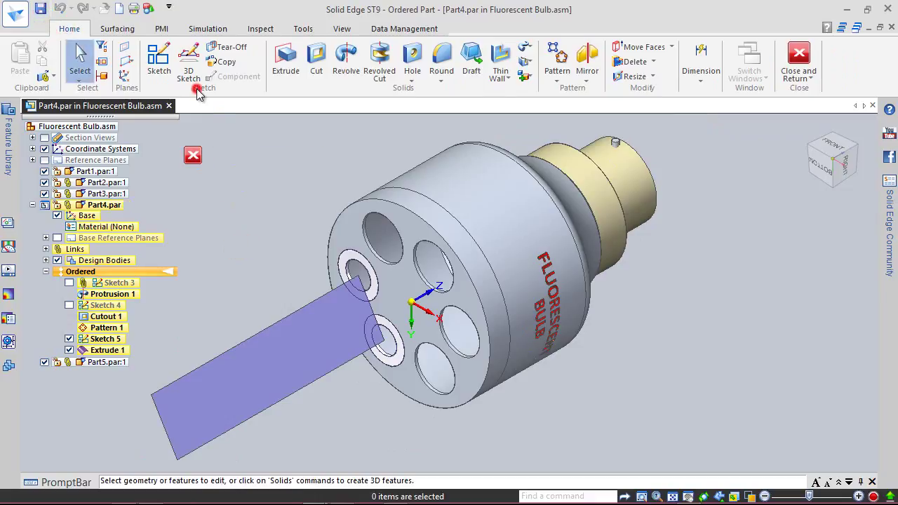
Sketch a three-point rectangle on the extruded surface, spanning the 0.625 in between the ring centres and about 2.046 in long.
left_click(160, 59)
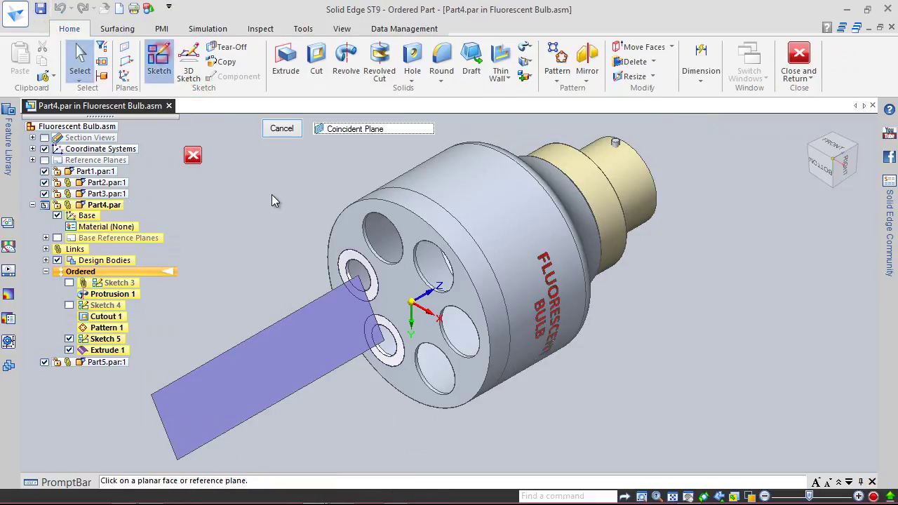
left_click(293, 322)
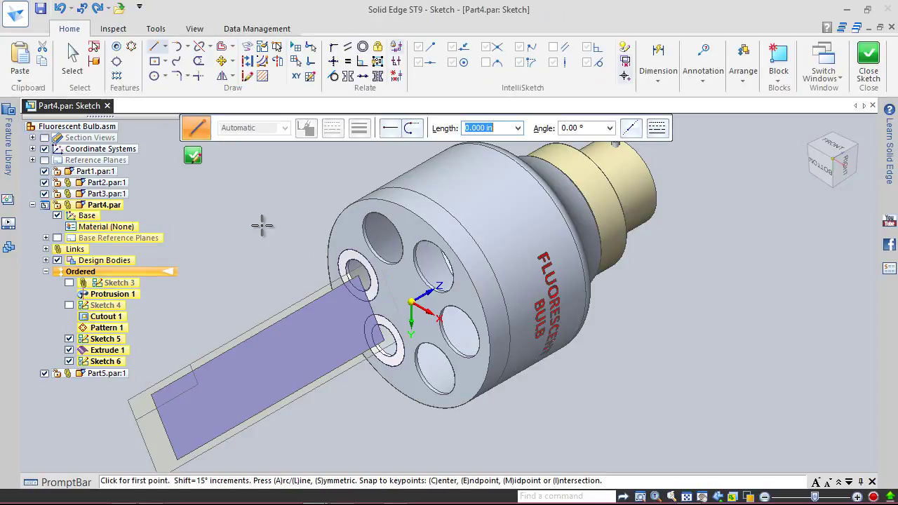
left_click(165, 62)
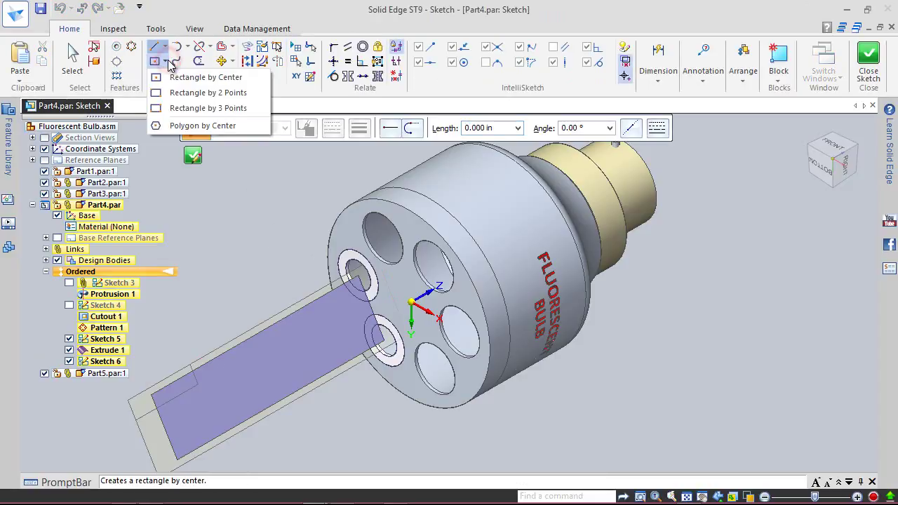
left_click(184, 108)
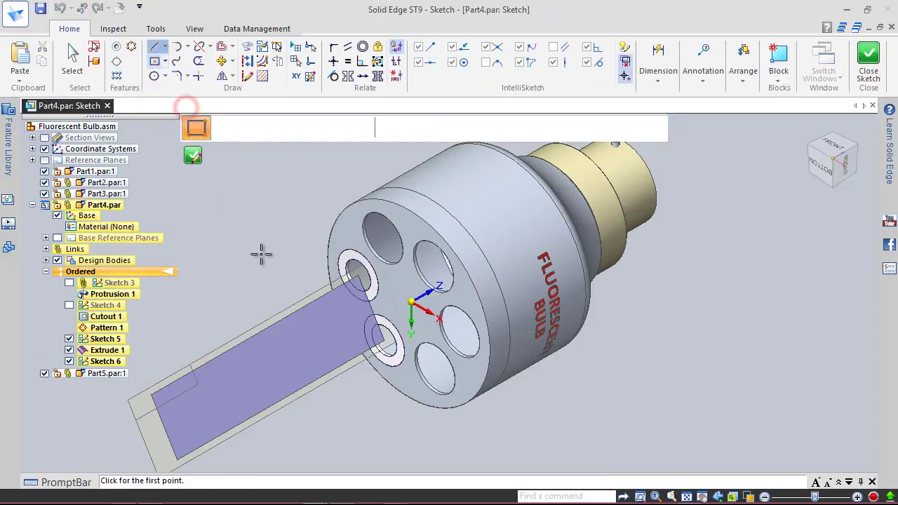
scroll(284, 287, "up", 3)
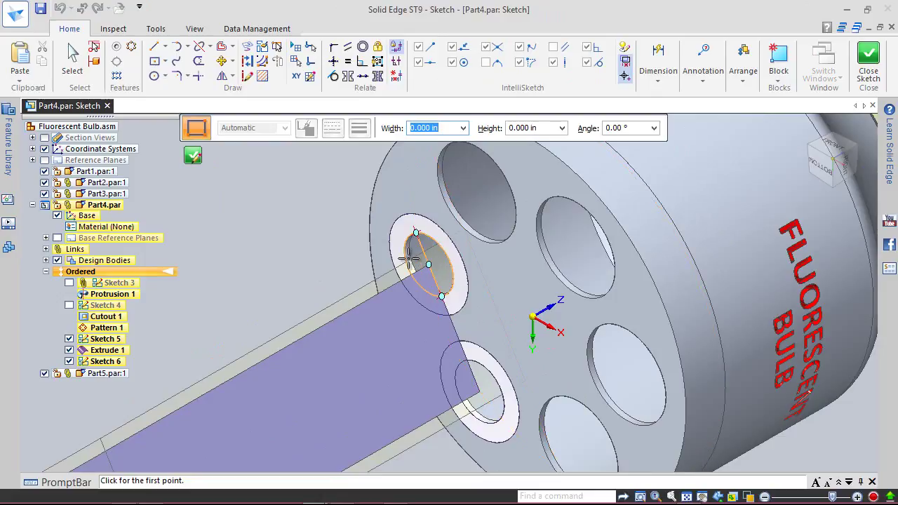
left_click(429, 265)
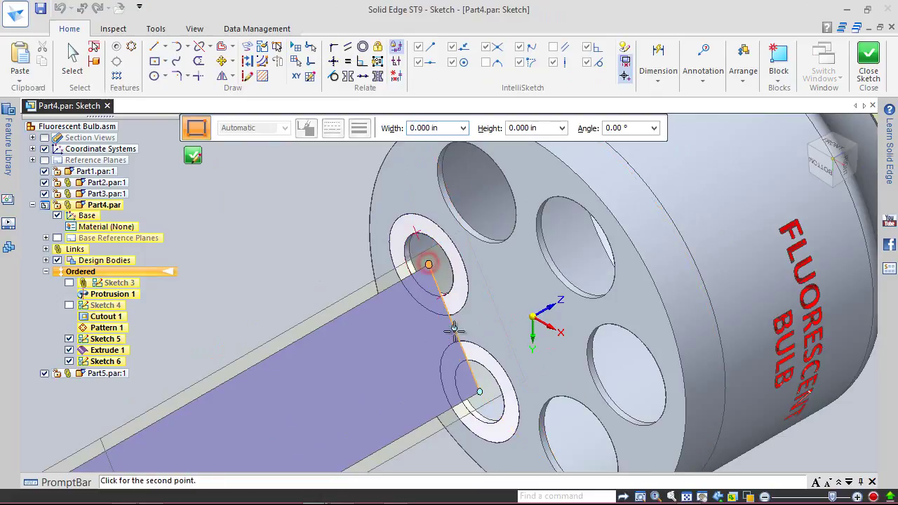
left_click(479, 391)
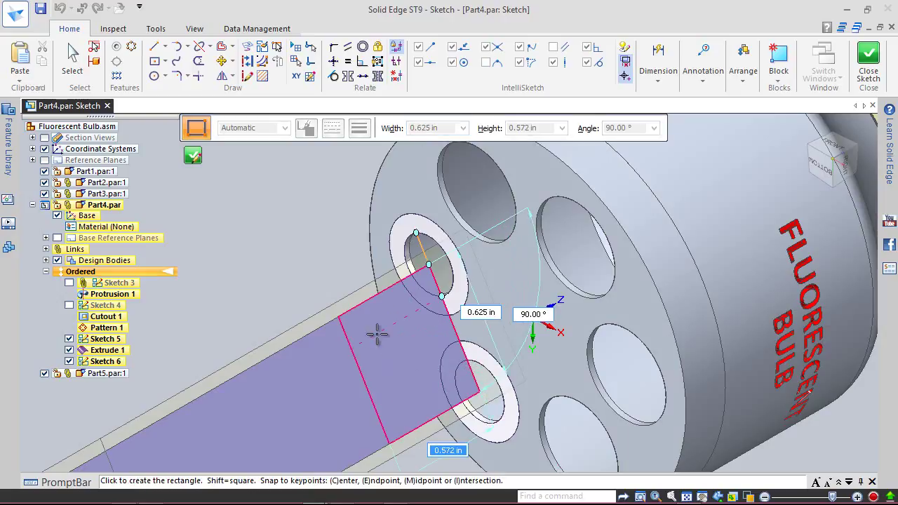
scroll(433, 274, "down", 1)
scroll(377, 307, "down", 1)
scroll(315, 355, "down", 1)
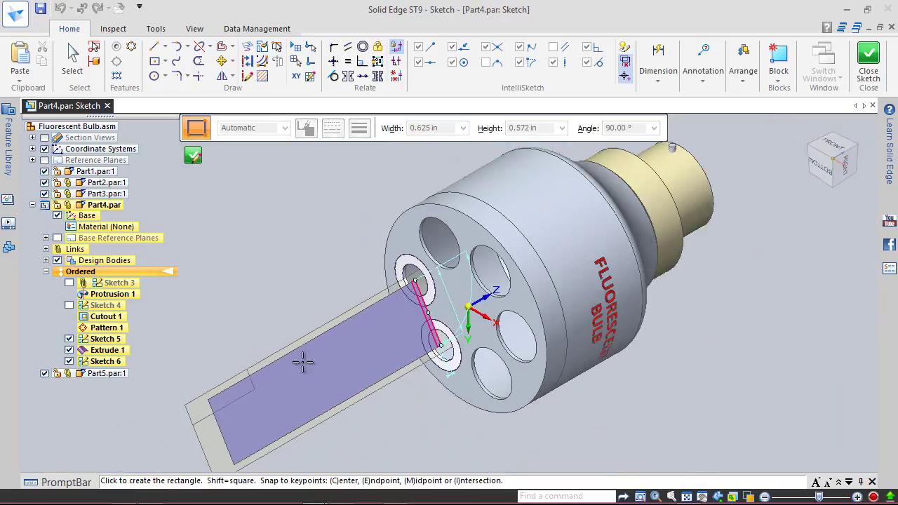
left_click(258, 397)
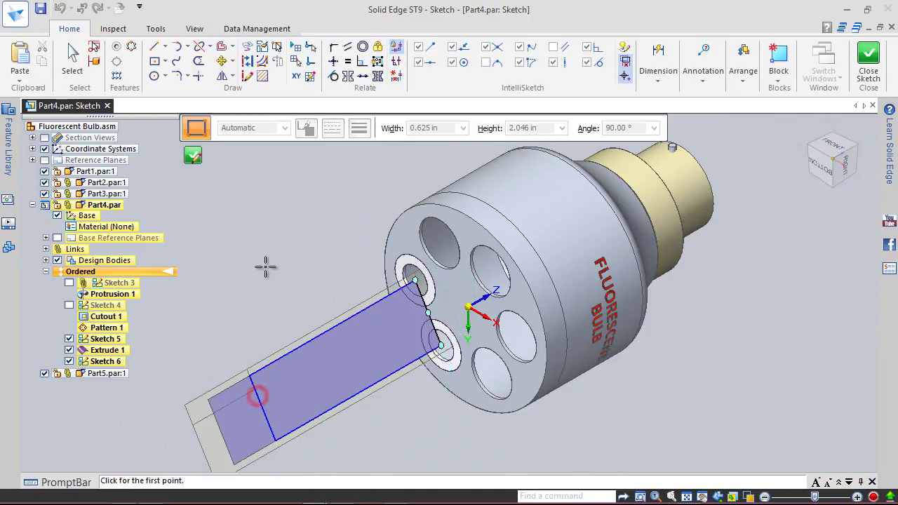
key("Escape")
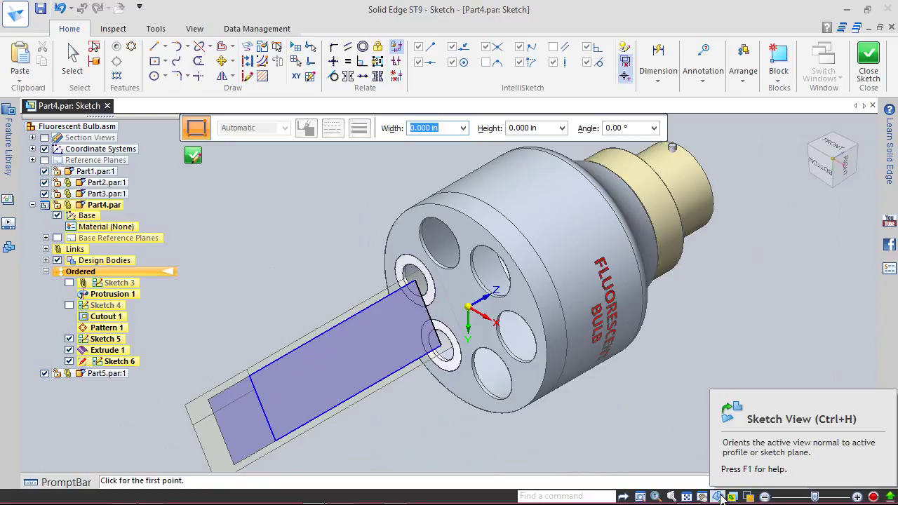
Convert both short sides of the rectangle to construction lines.
left_click(721, 497)
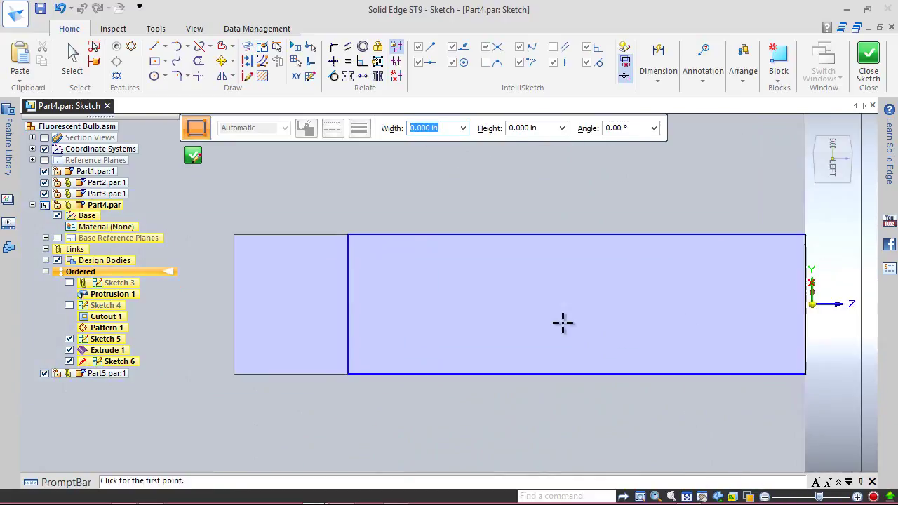
left_click(247, 61)
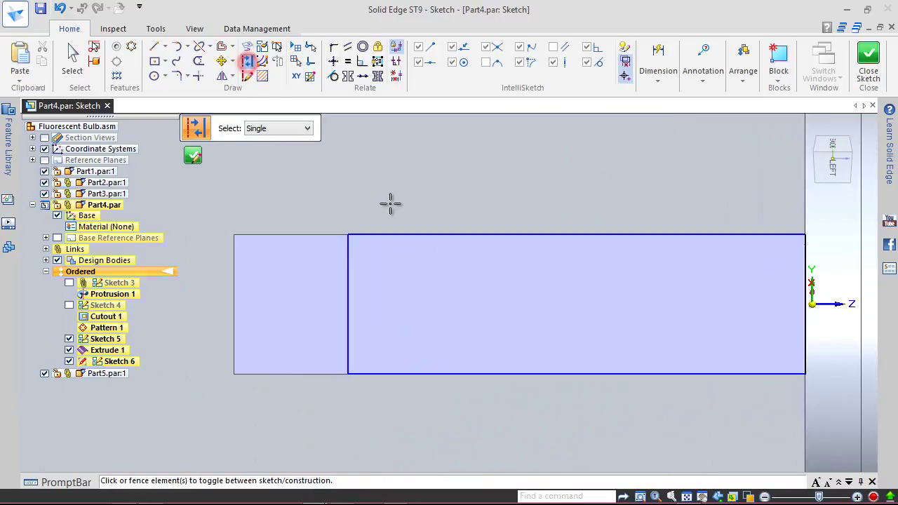
left_click(347, 283)
middle_click_drag(694, 317, 718, 328)
left_click(798, 277)
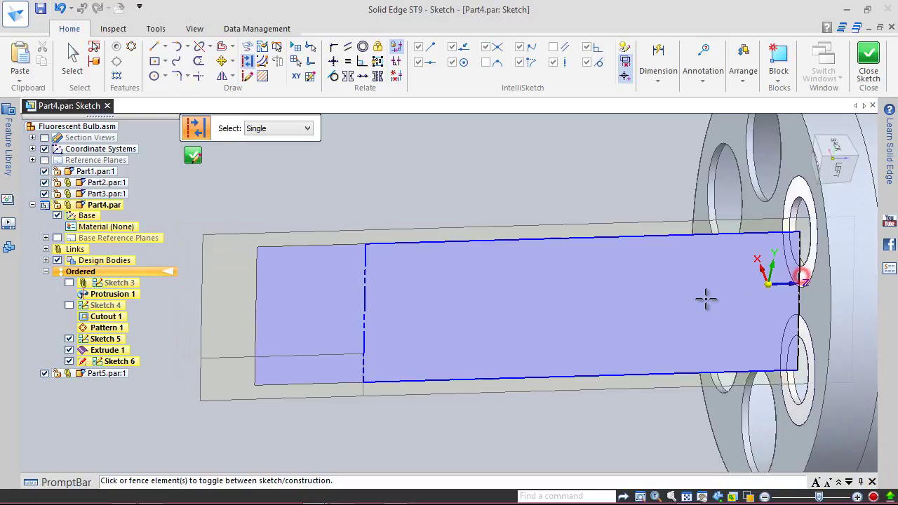
scroll(540, 215, "down", 2)
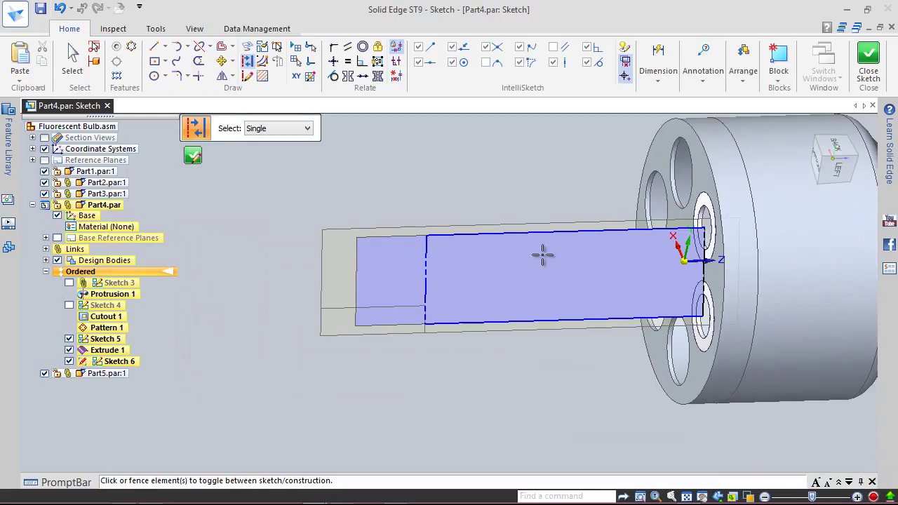
left_click(718, 496)
scroll(597, 341, "down", 2)
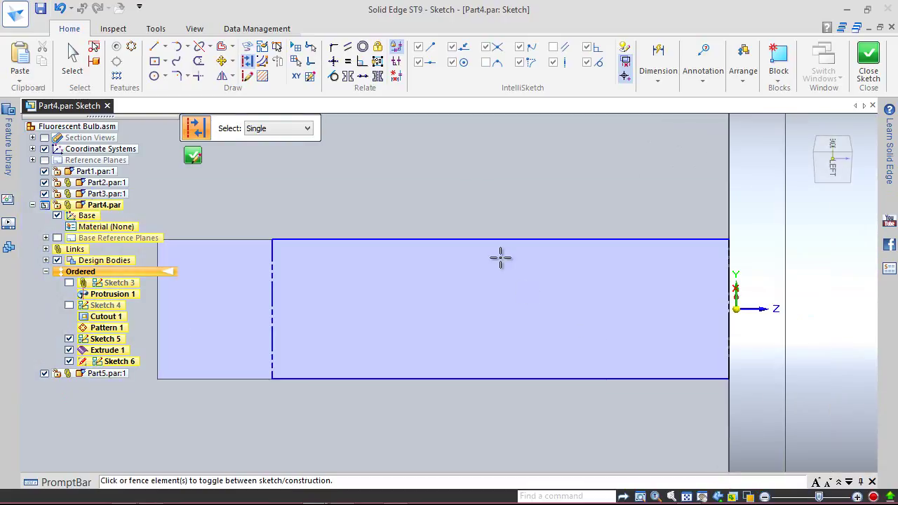
Draw a three-point arc joining the ends of the rectangle's outer short side, bulging outward about 0.193 in.
left_click(186, 48)
left_click(215, 78)
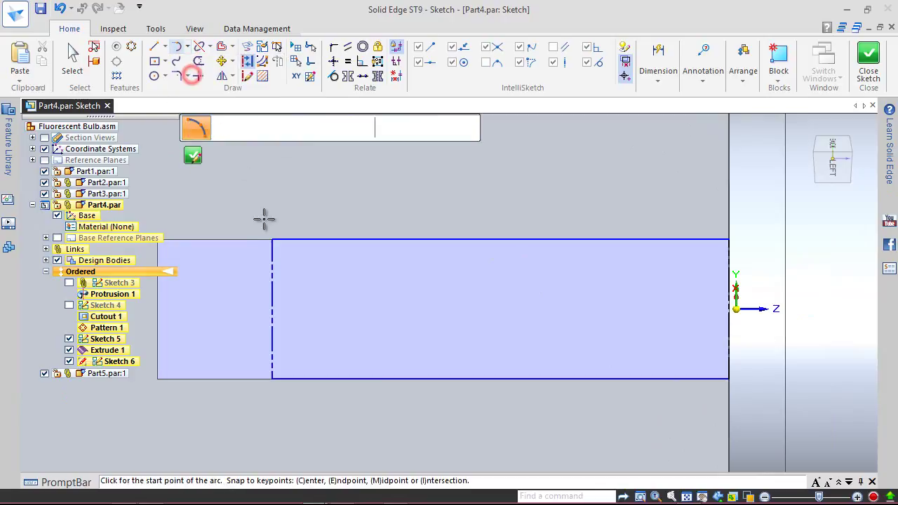
left_click_drag(271, 240, 259, 326)
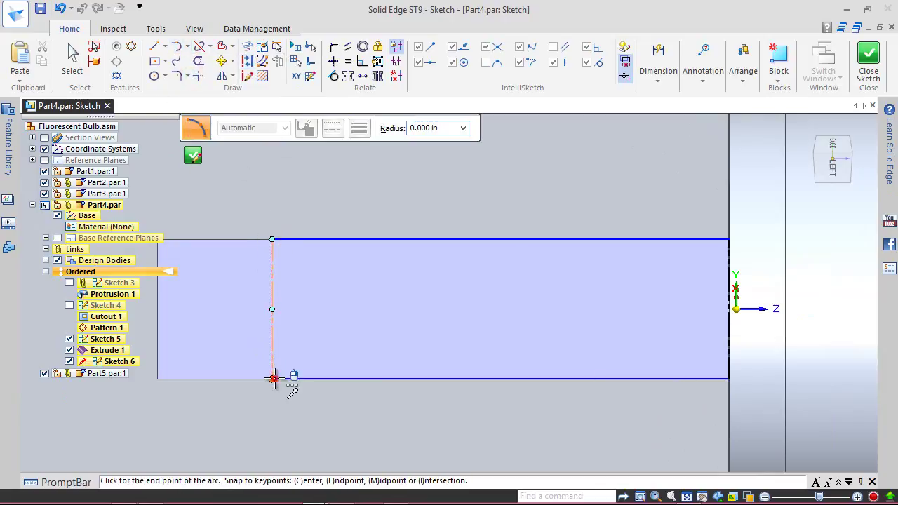
left_click(273, 379)
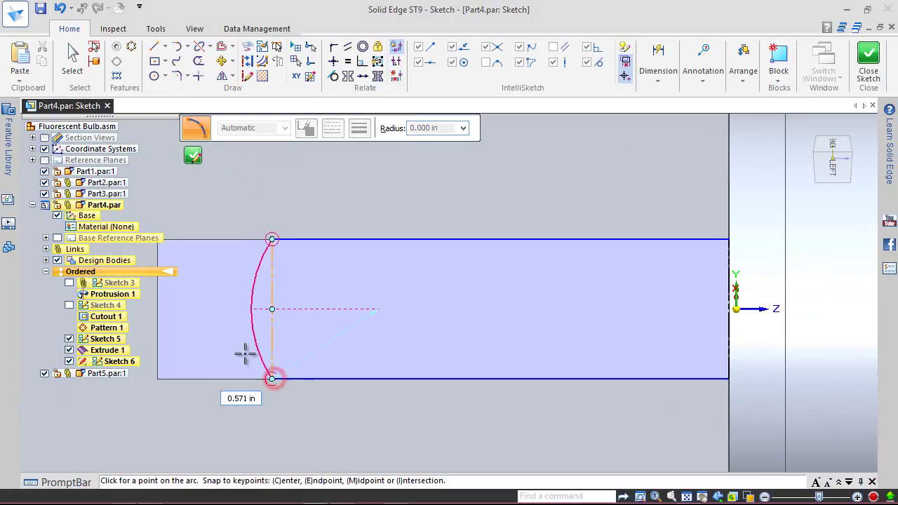
left_click(230, 323)
Dimension the rectangle's long side and set its length to 3.056 in.
right_click(303, 192)
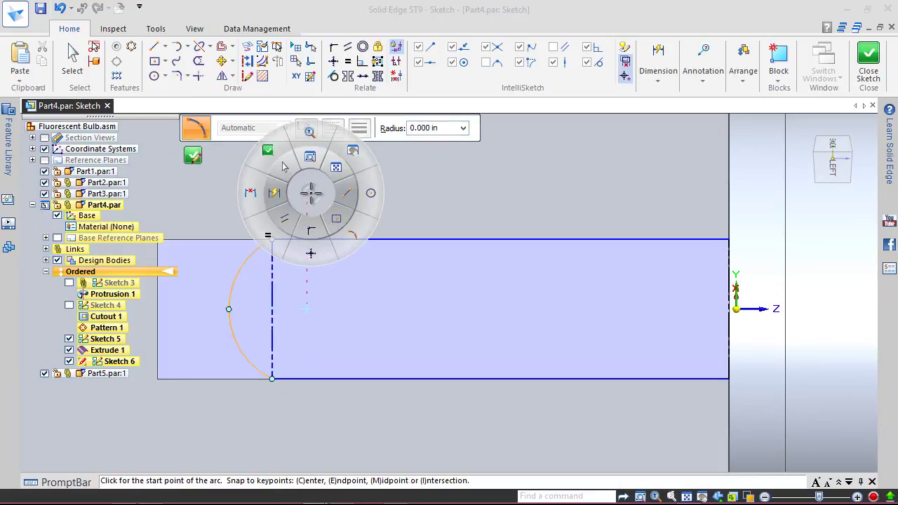
left_click(274, 195)
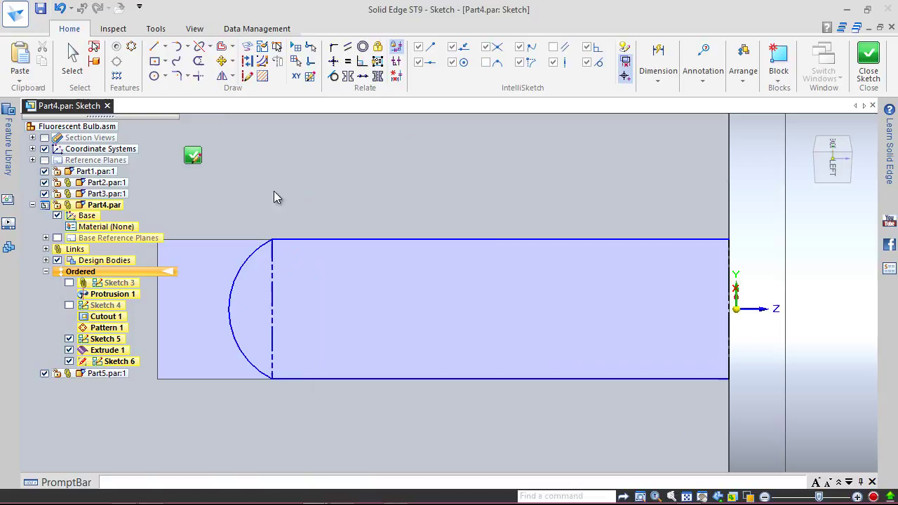
left_click(478, 240)
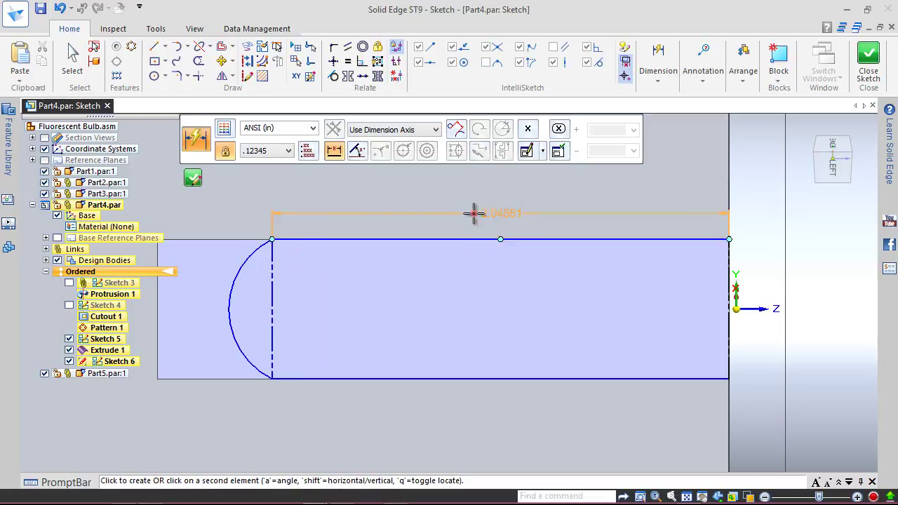
left_click(582, 199)
type("3.056")
key("Return")
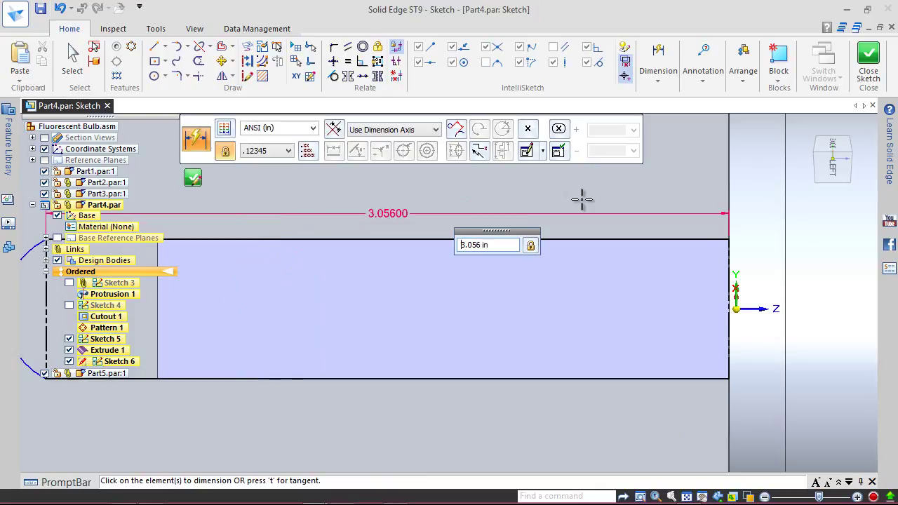
left_click(570, 186)
left_click(535, 200)
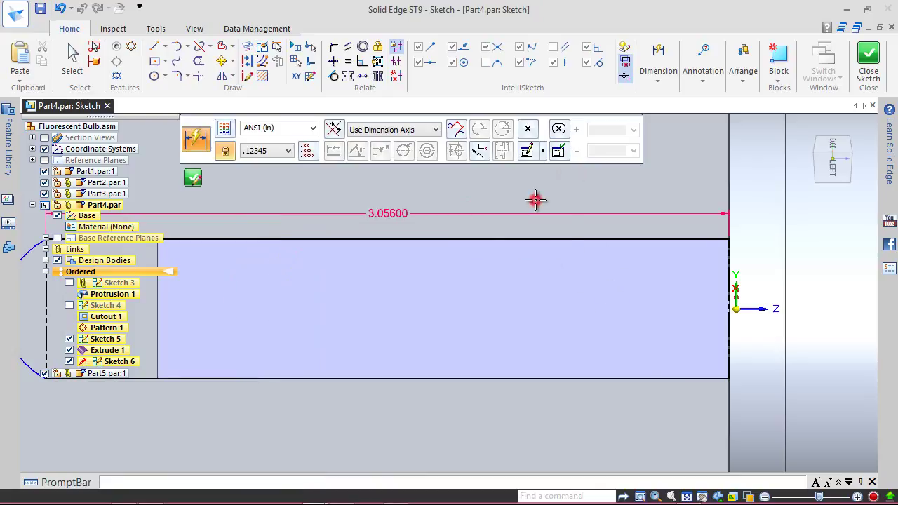
key("Escape")
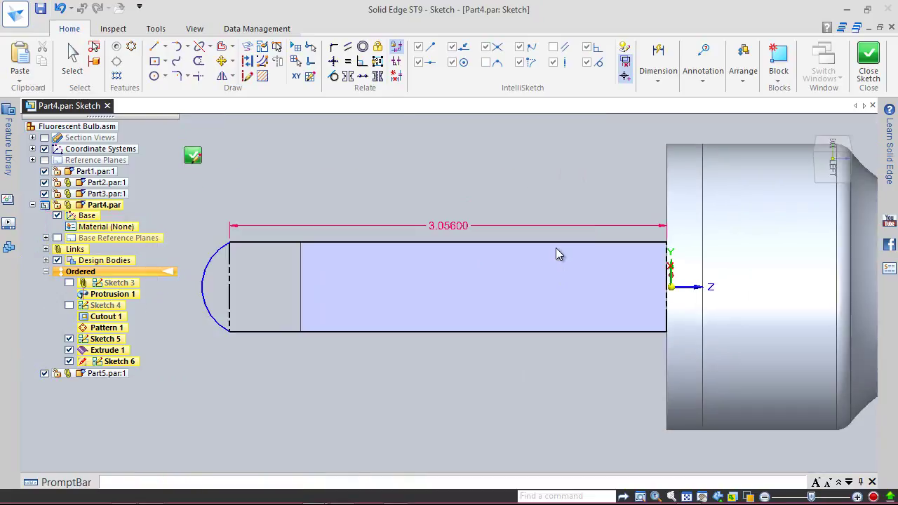
scroll(556, 251, "down", 2)
scroll(359, 265, "up", 1)
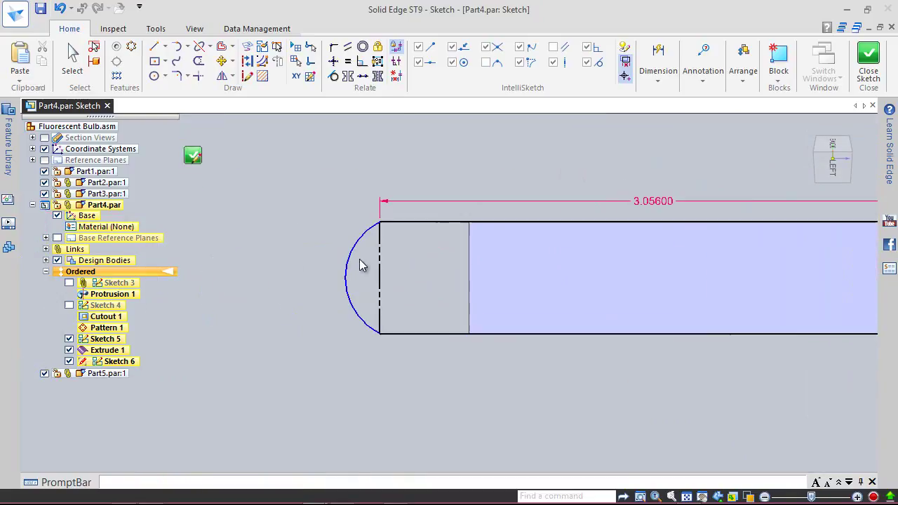
Dimension the distance from the outer construction line to the arc's outermost point and set it to 0.3125 in.
right_click(472, 174)
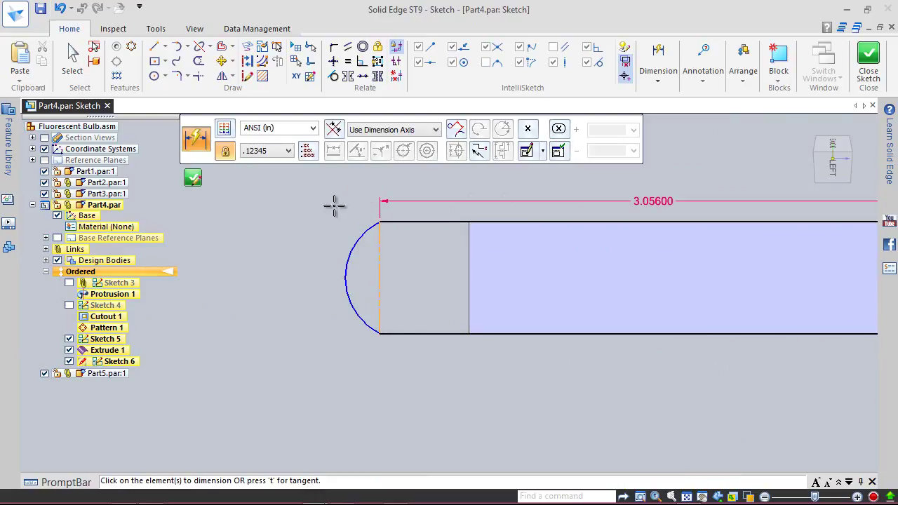
left_click(664, 82)
left_click(662, 98)
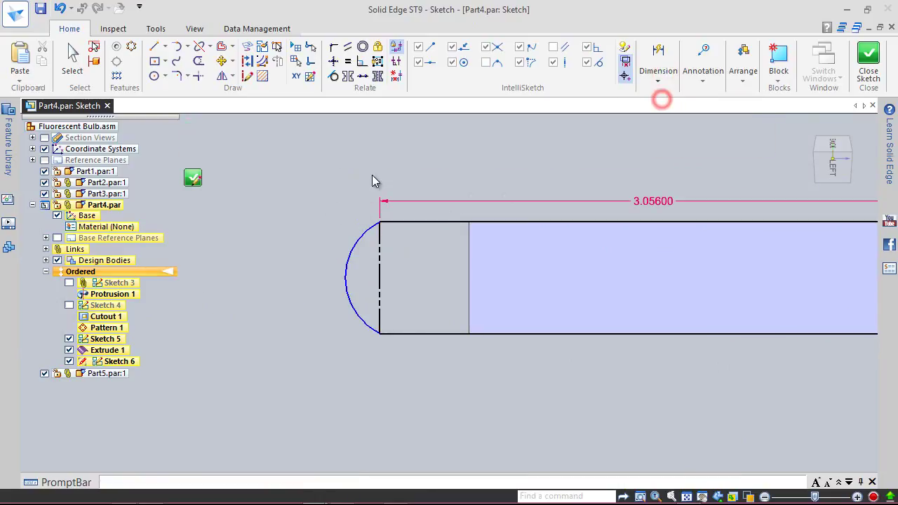
left_click(379, 281)
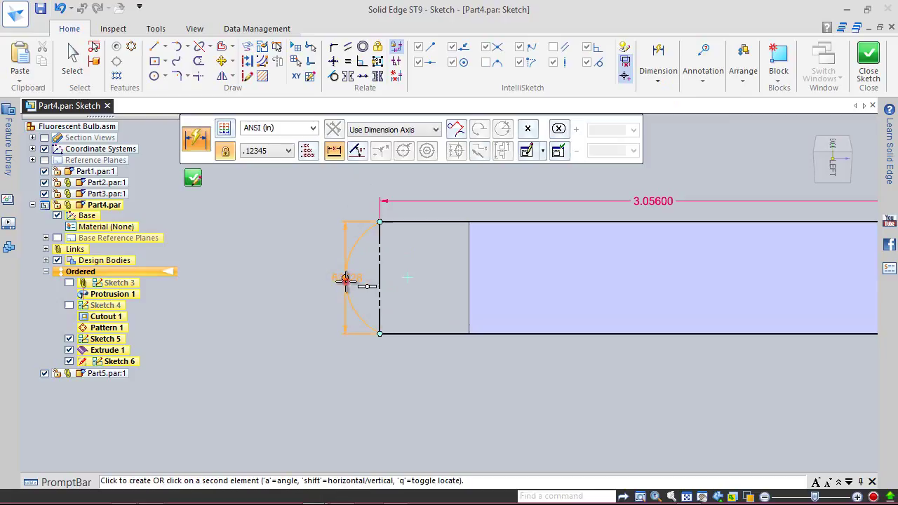
left_click(346, 281)
left_click(341, 208)
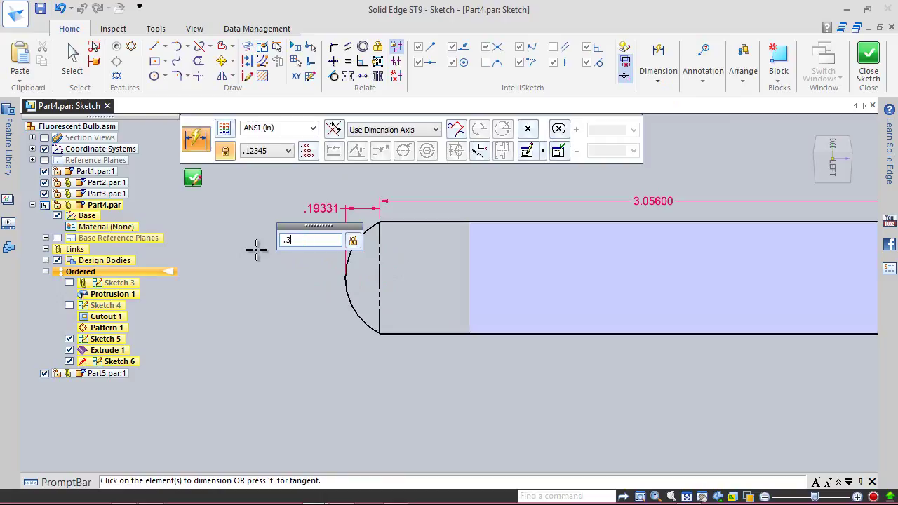
key("Return")
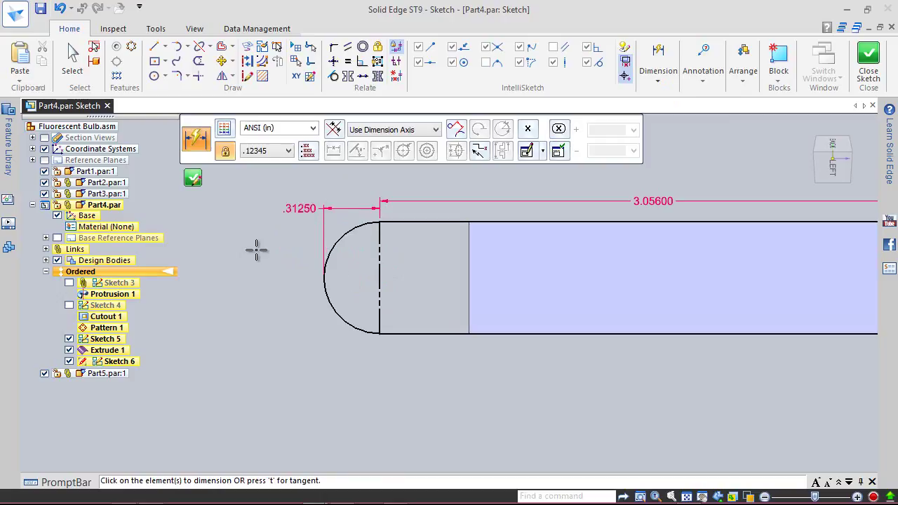
scroll(261, 277, "down", 2)
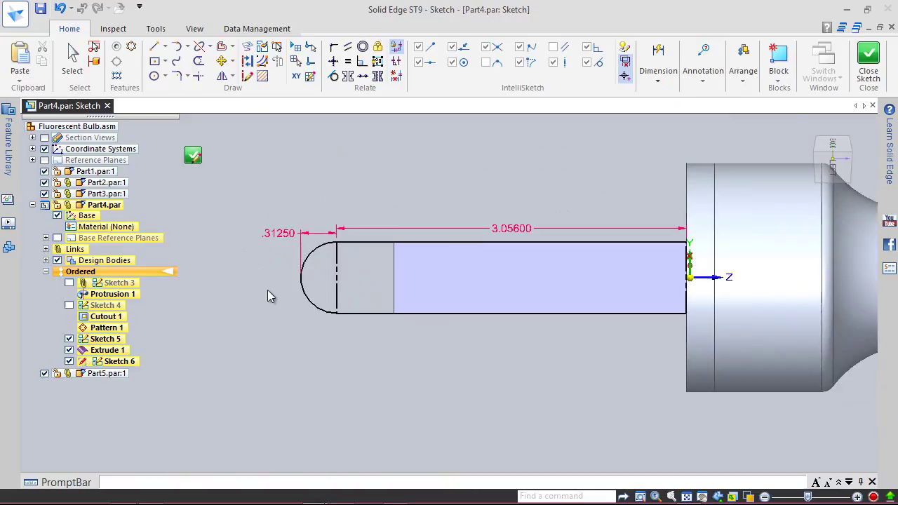
Close and finish the U-shaped tube path sketch in Part4.
middle_click_drag(429, 345, 459, 356)
left_click(868, 63)
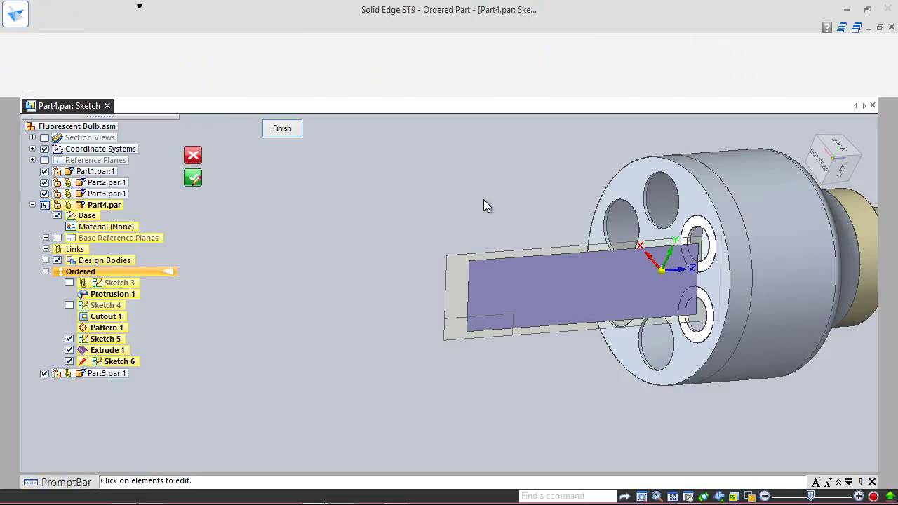
left_click(281, 129)
left_click(288, 129)
left_click(398, 236)
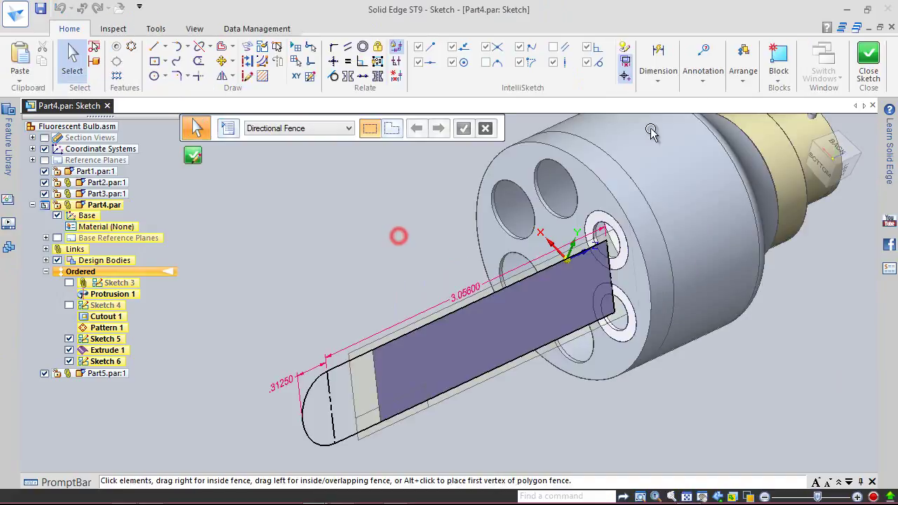
left_click(869, 63)
left_click(461, 206)
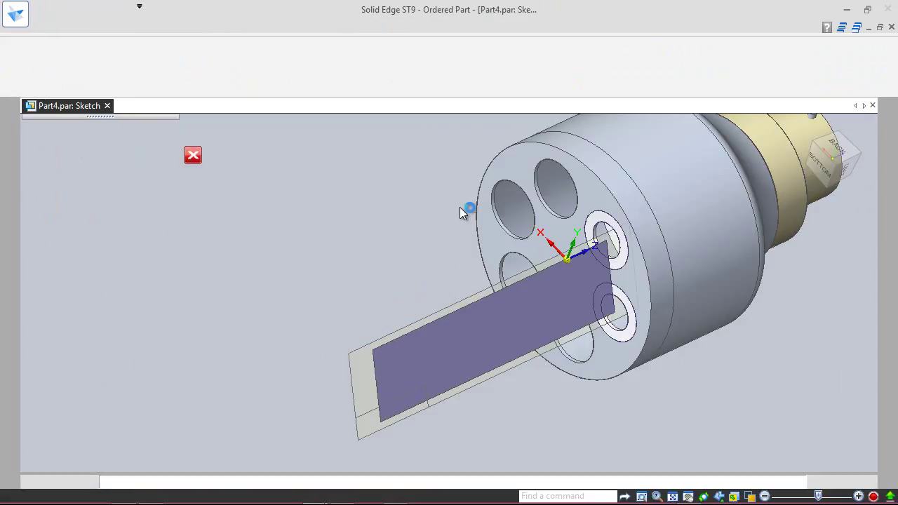
left_click(340, 161)
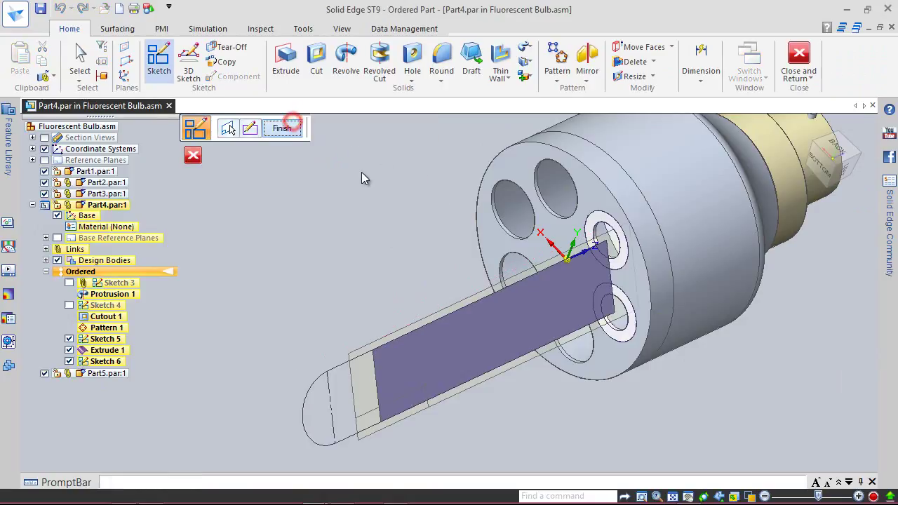
Copy the tube path sketch, Sketch 6, into Part5.par:1 with Link to file enabled.
left_click(823, 160)
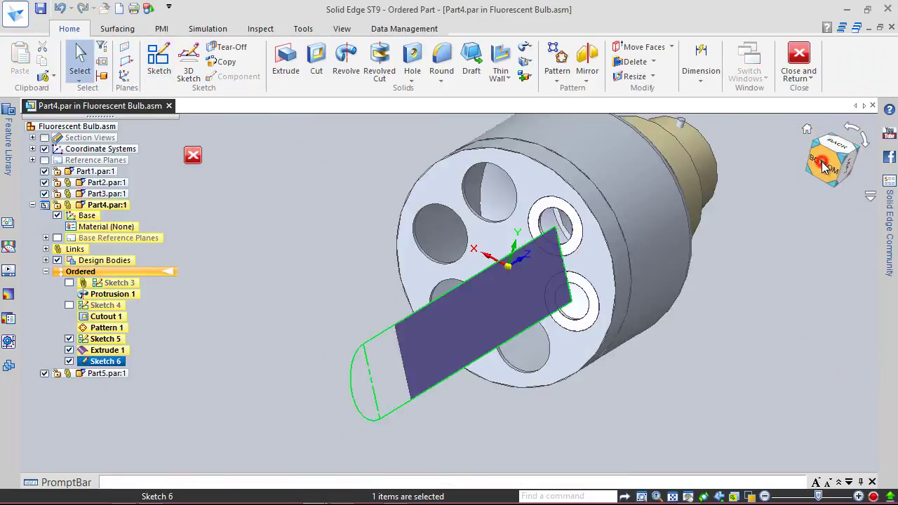
left_click(851, 128)
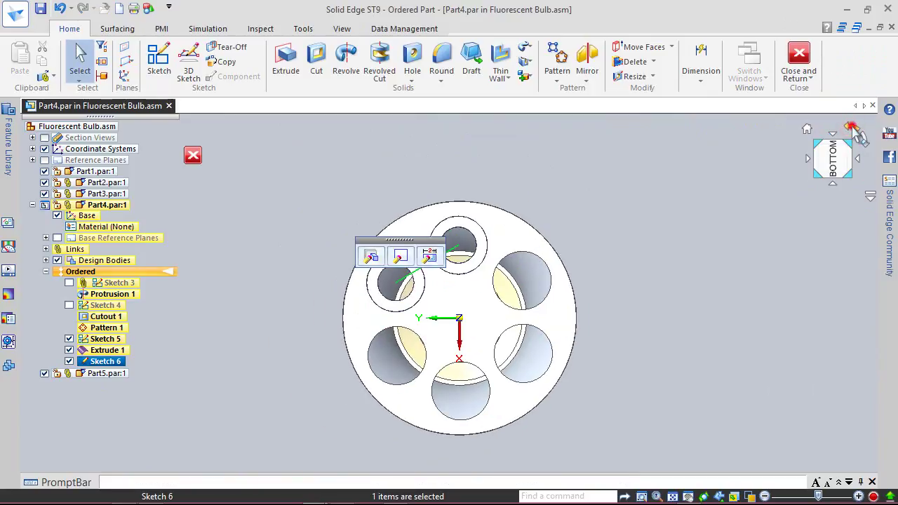
left_click(851, 133)
left_click(850, 139)
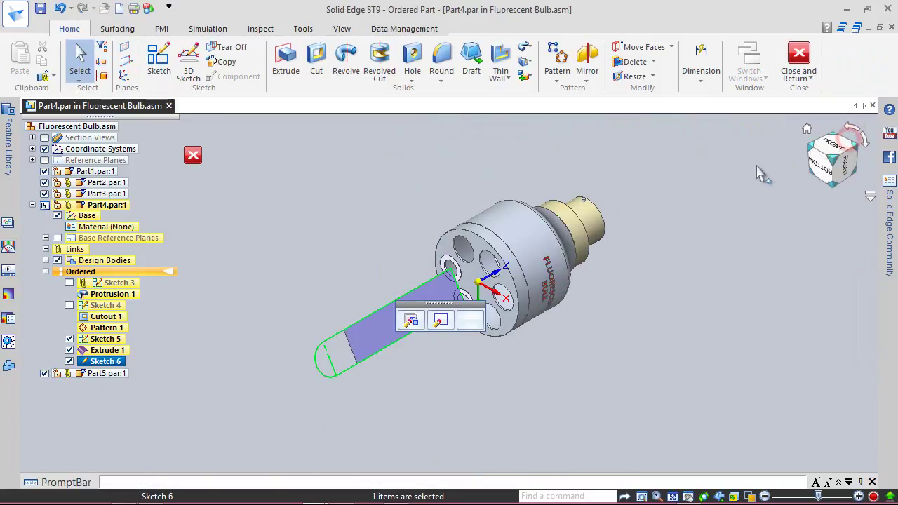
scroll(442, 358, "up", 2)
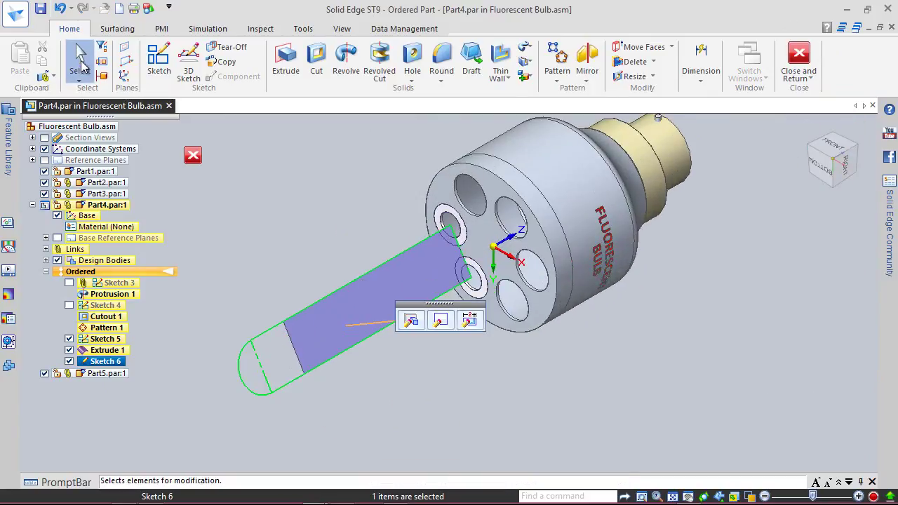
left_click(317, 184)
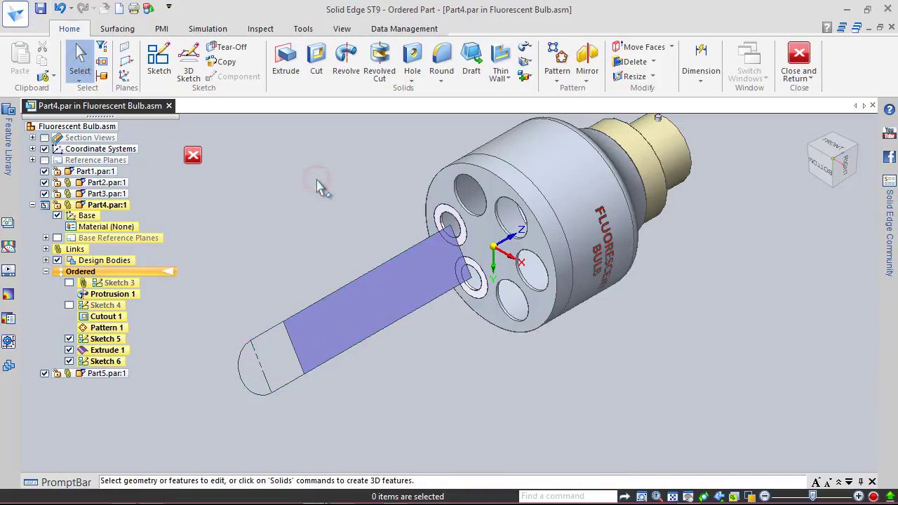
left_click(223, 62)
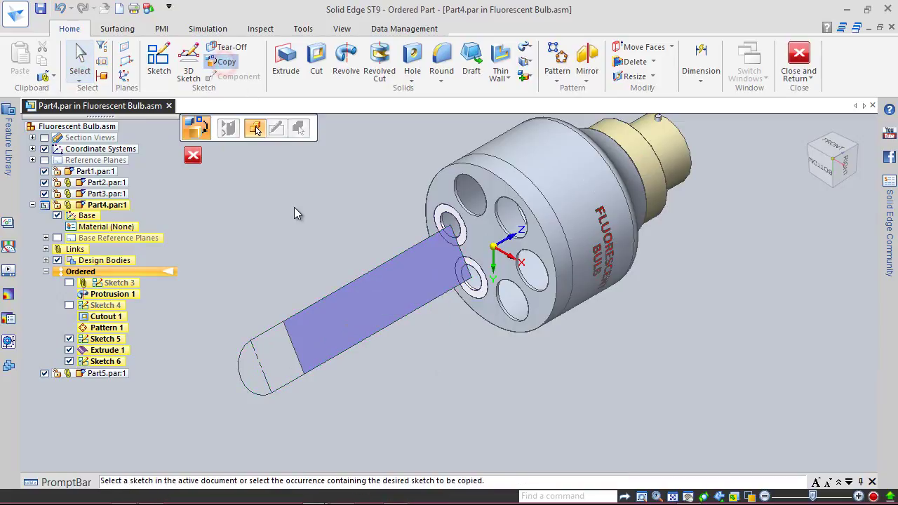
left_click(270, 334)
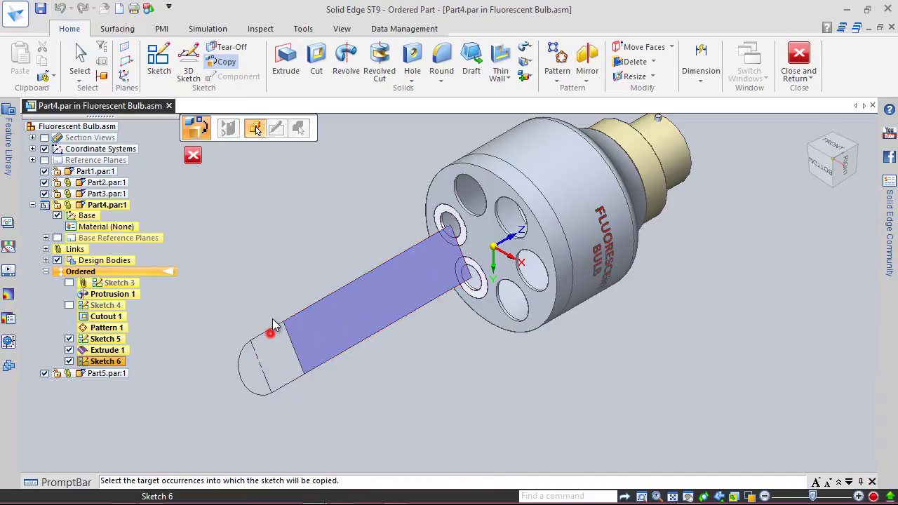
left_click(400, 221)
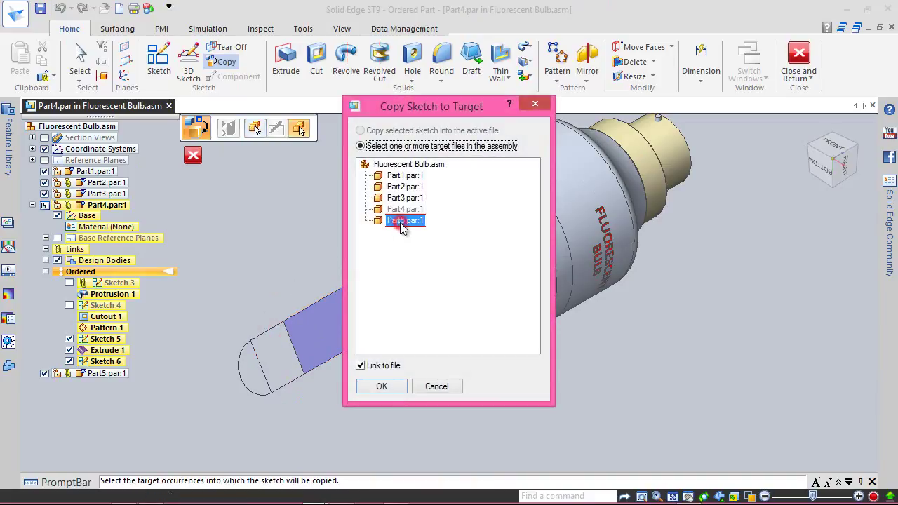
left_click(381, 387)
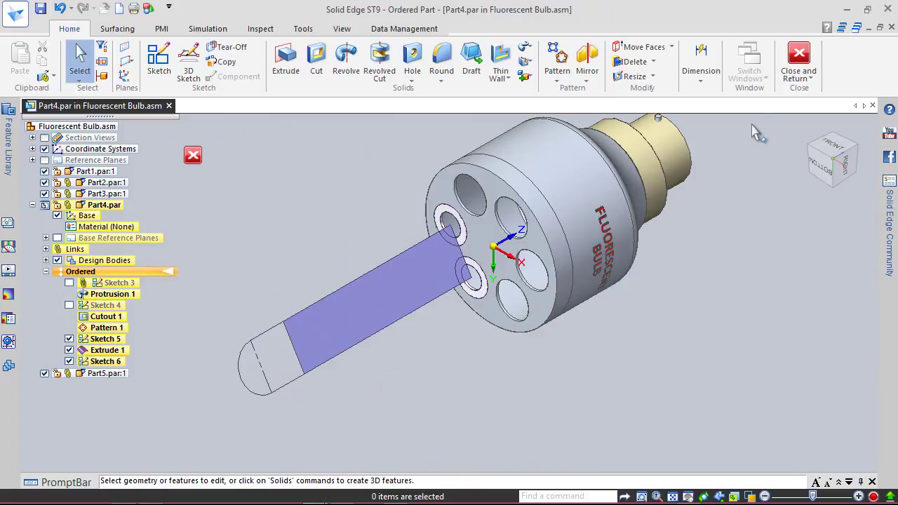
Return to the assembly and edit Part5 in place.
left_click(799, 56)
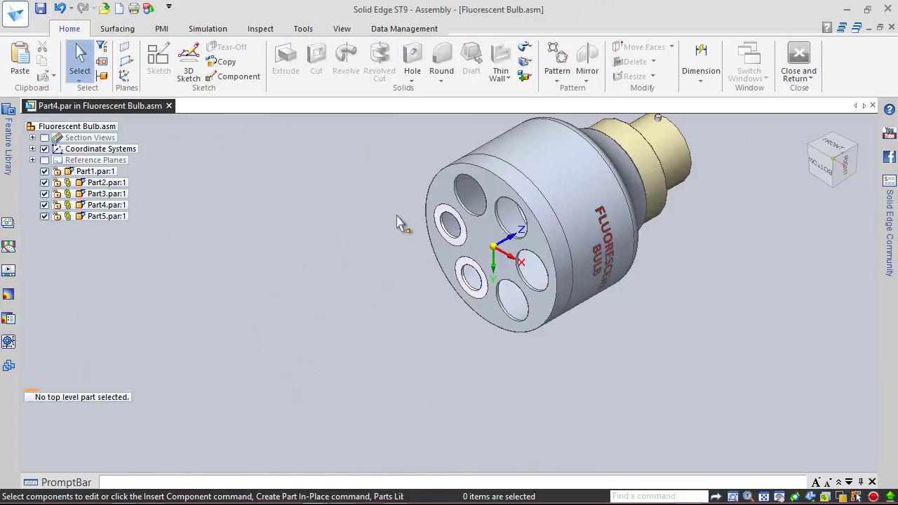
left_click(110, 218)
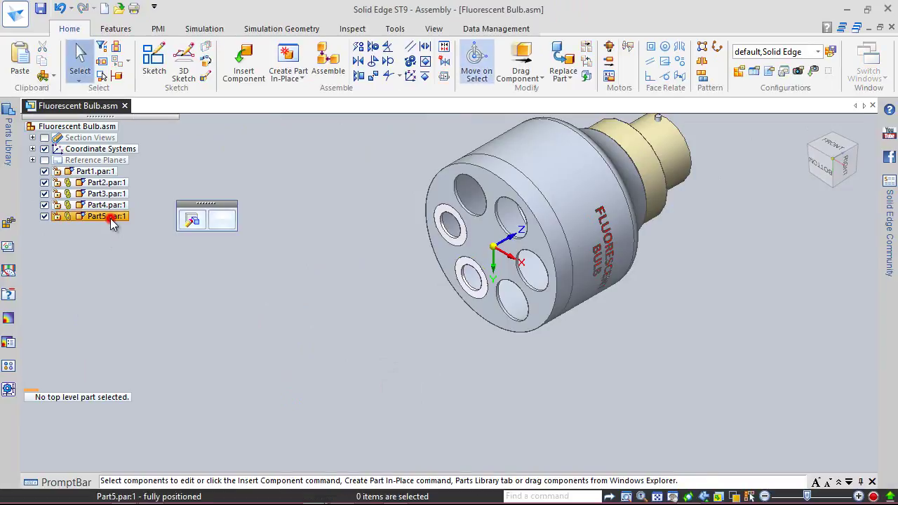
left_click(288, 264)
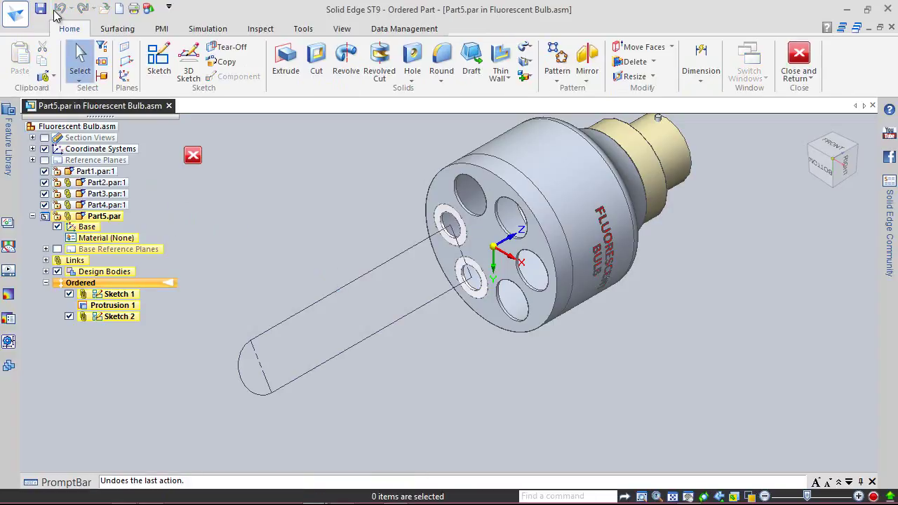
Sketch a 0.375 in diameter circle on the upper ring's front face, centred on the endpoint of the U-shaped path.
scroll(391, 198, "up", 2)
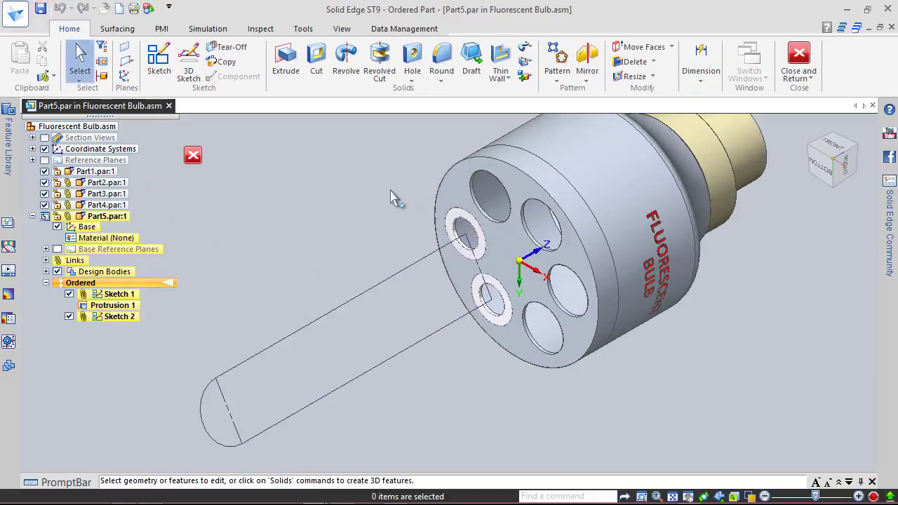
left_click(159, 60)
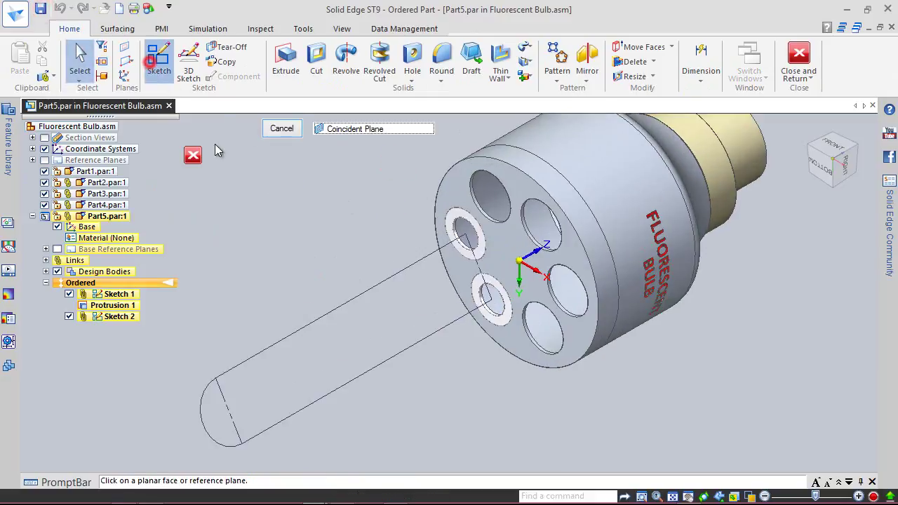
left_click(455, 224)
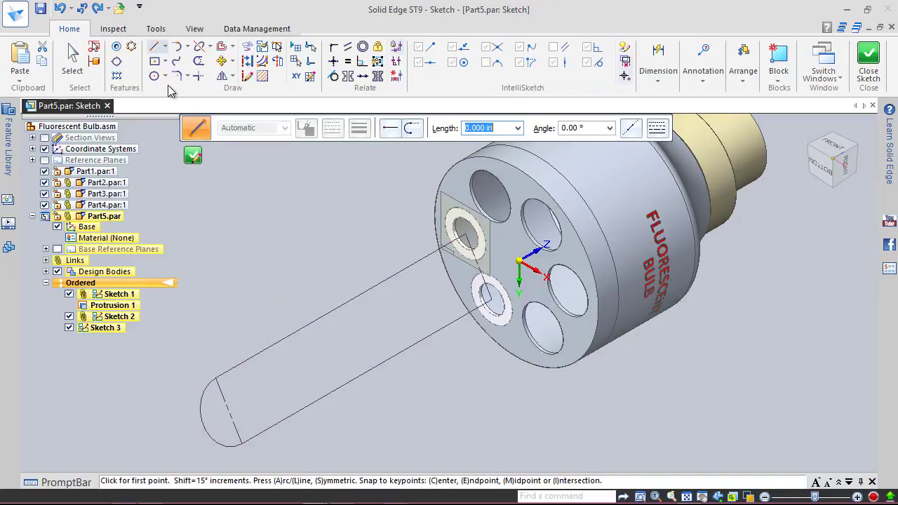
left_click(156, 76)
scroll(411, 225, "up", 3)
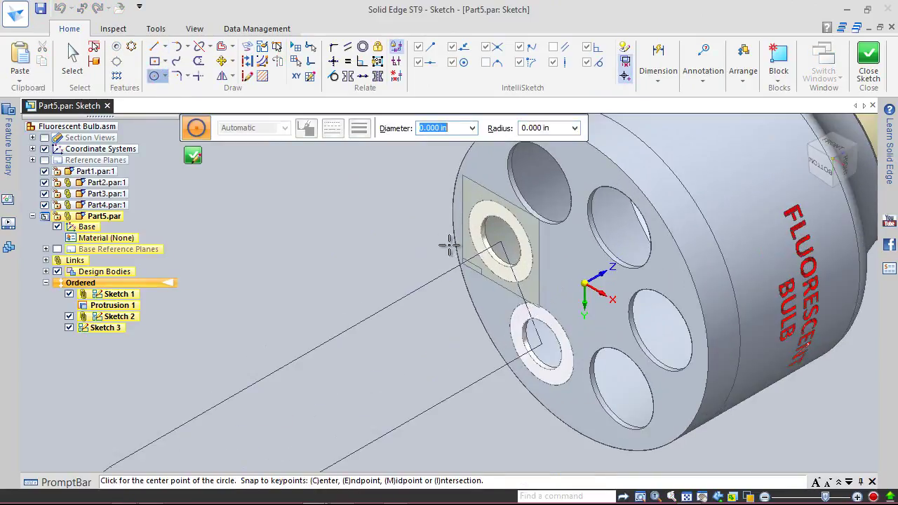
left_click(500, 245)
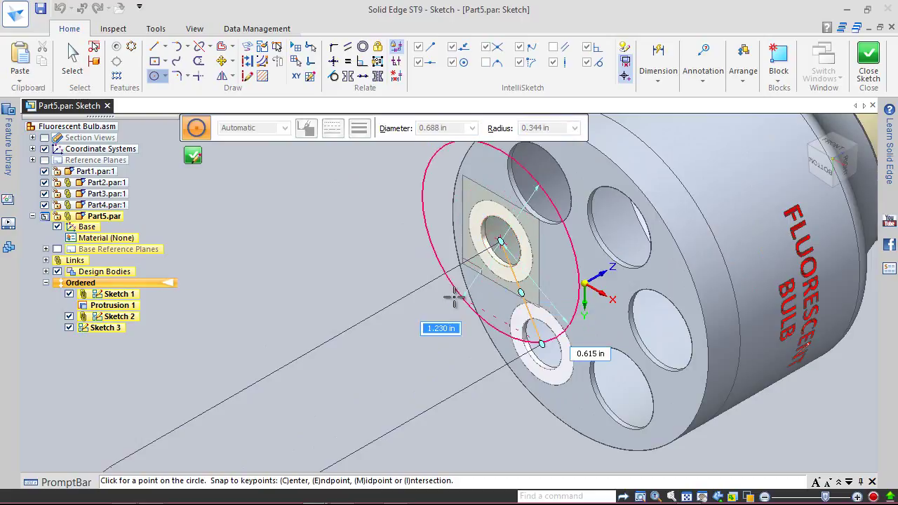
type(".37")
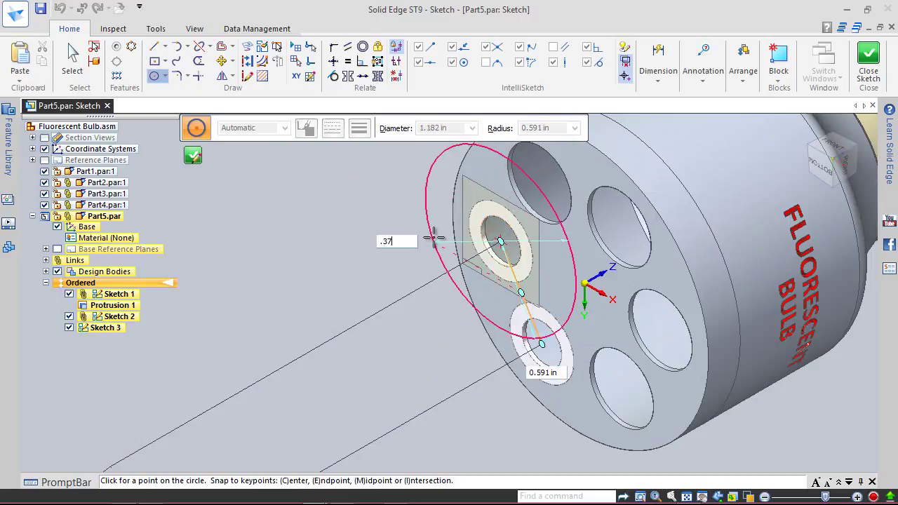
type("5")
key("Return")
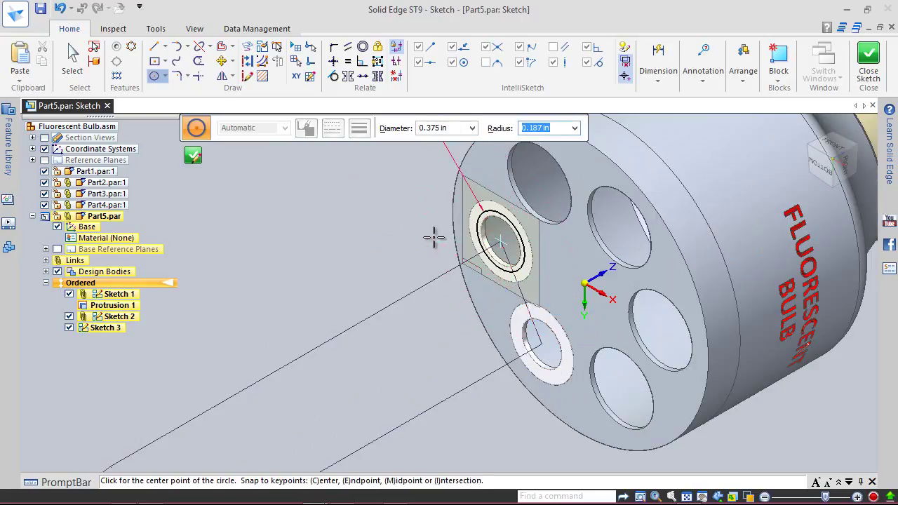
Close and finish the circle sketch, and hide Sketch 1.
key("Escape")
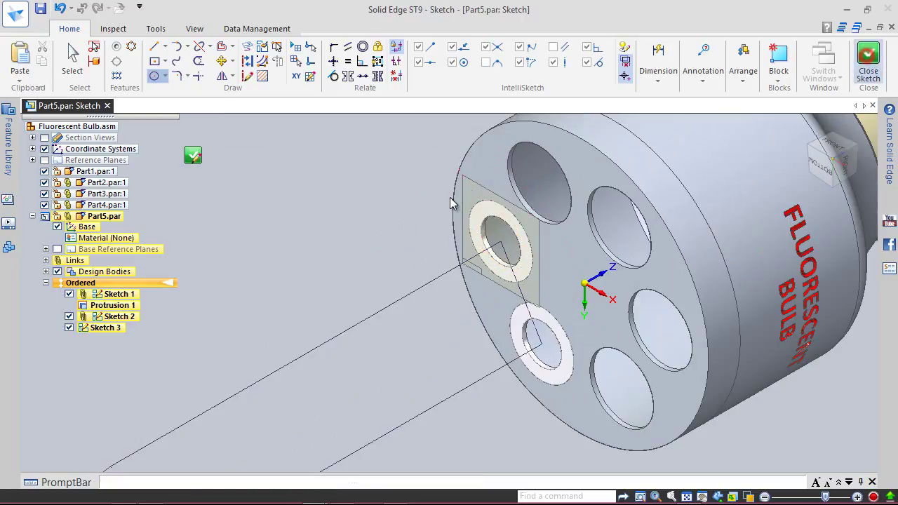
key("Escape")
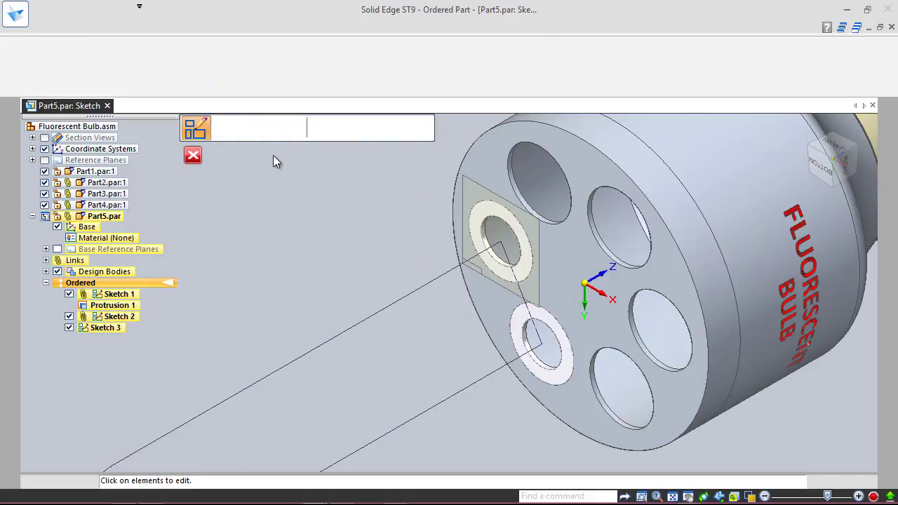
left_click(280, 130)
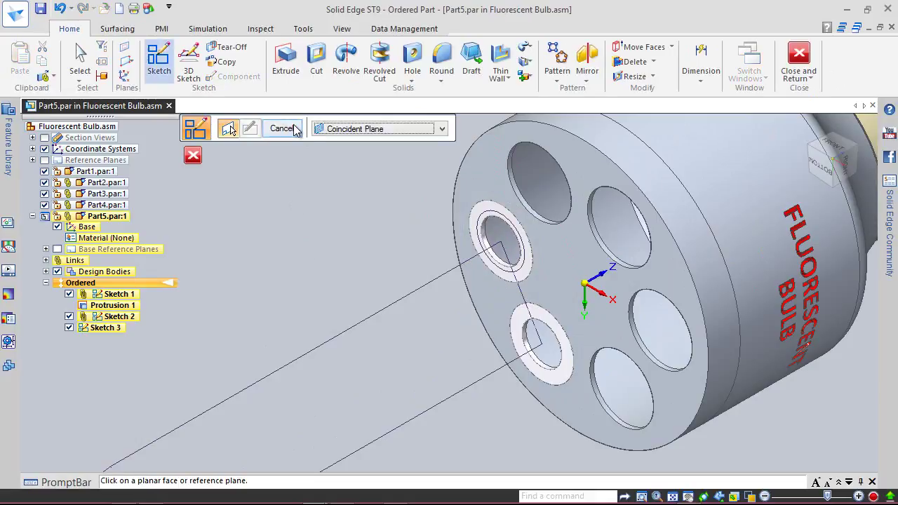
left_click(293, 125)
left_click(69, 294)
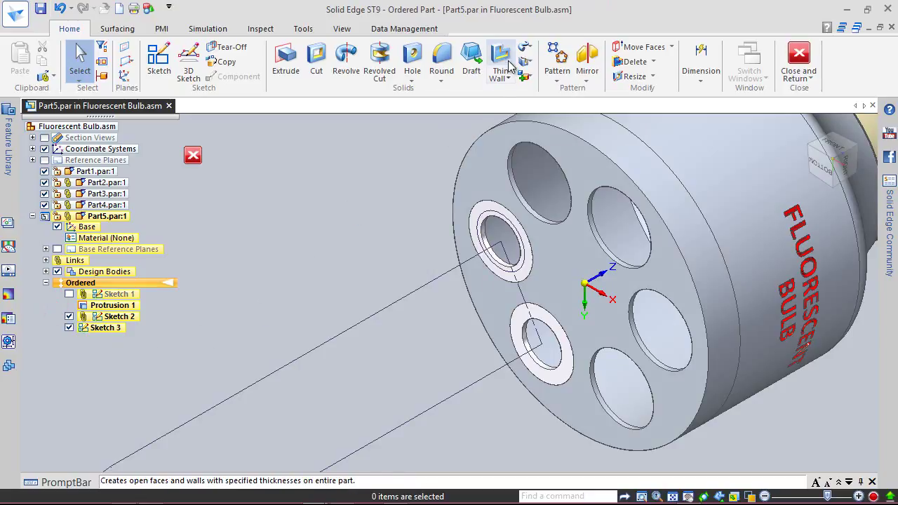
Create a swept protrusion with a single path and cross section, sweeping the 0.375 in circle along the U-shaped path.
left_click(525, 48)
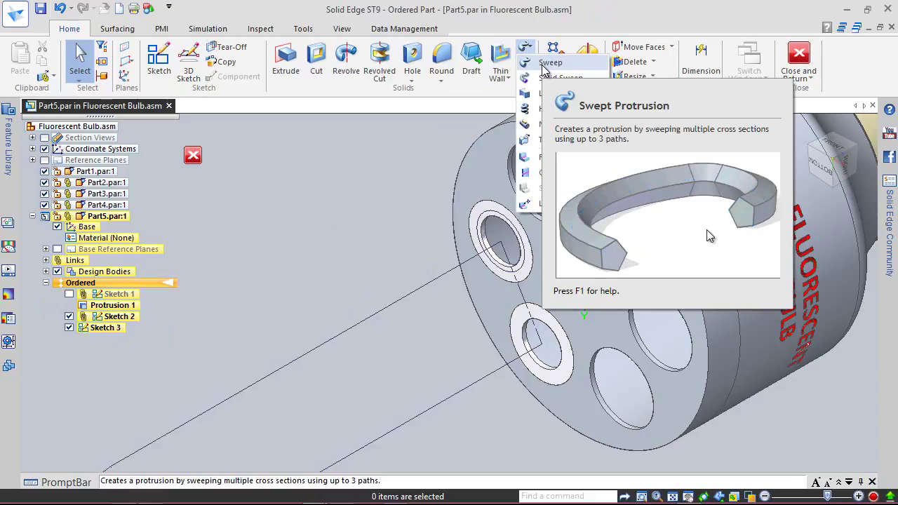
left_click(543, 66)
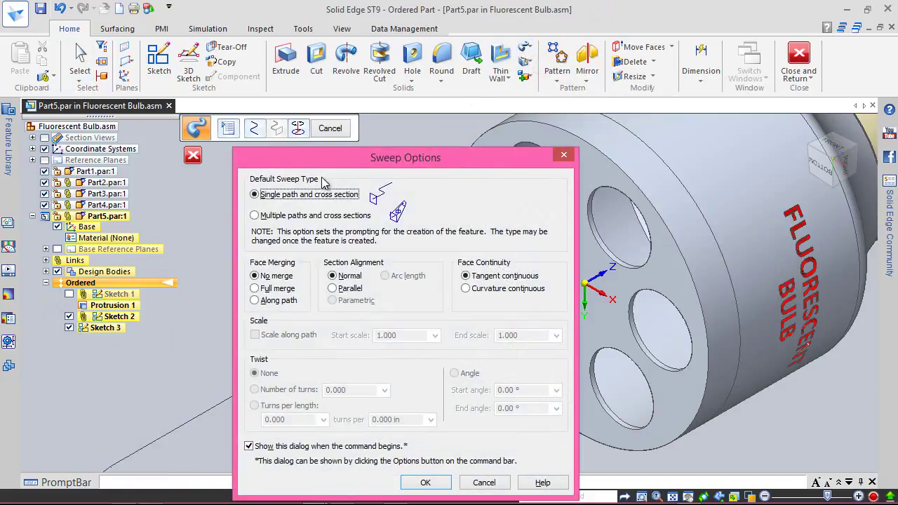
left_click(424, 483)
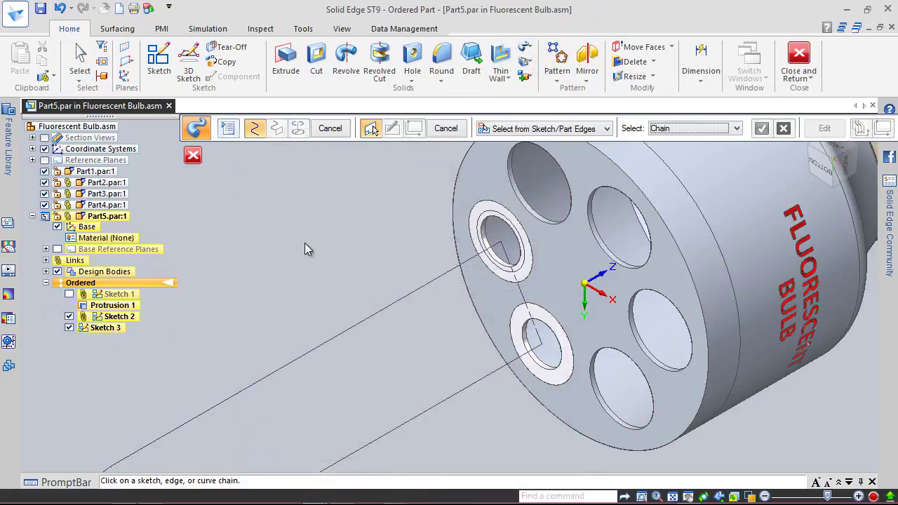
left_click(425, 282)
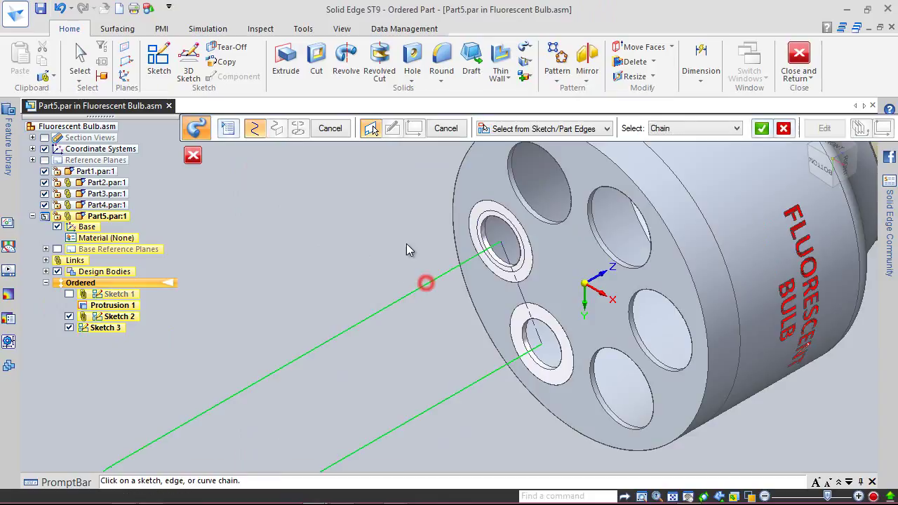
left_click(762, 127)
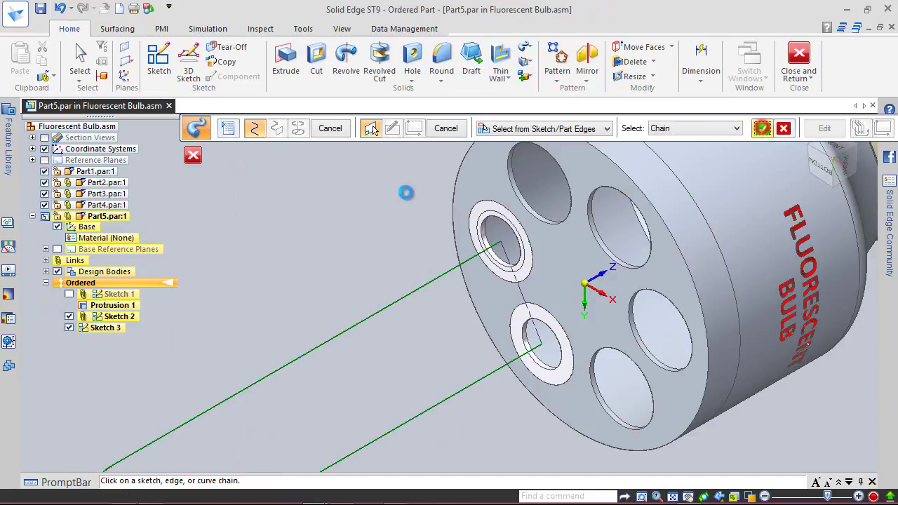
left_click(490, 211)
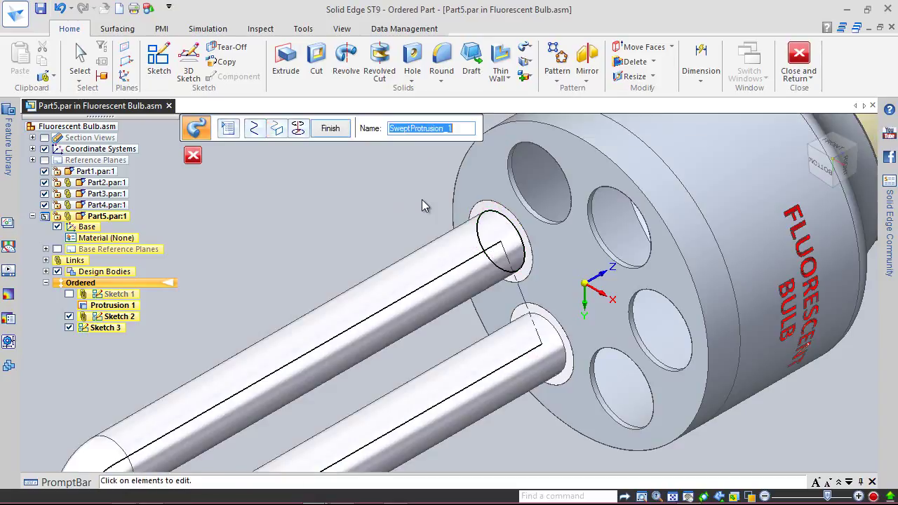
scroll(424, 197, "down", 3)
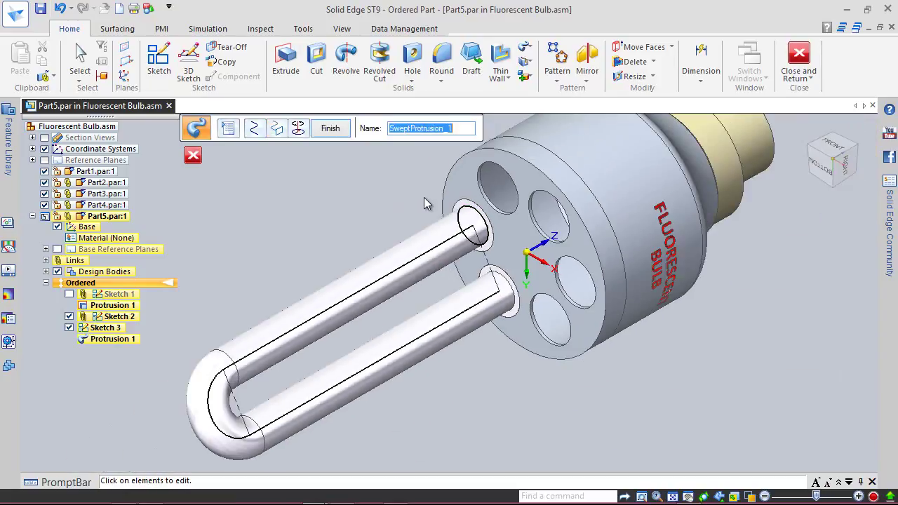
left_click(330, 128)
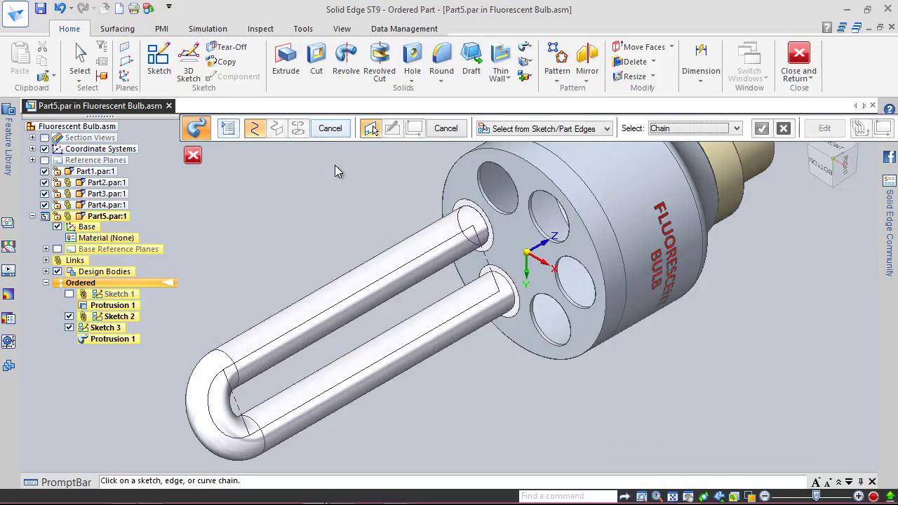
left_click(339, 131)
Hide Sketch 2 and Sketch 3, and save the part.
left_click(69, 316)
left_click(69, 327)
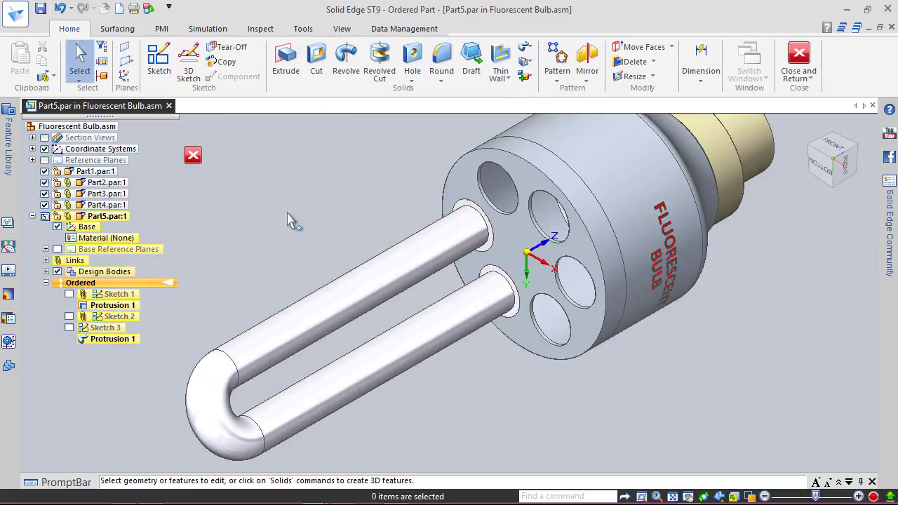
left_click(40, 9)
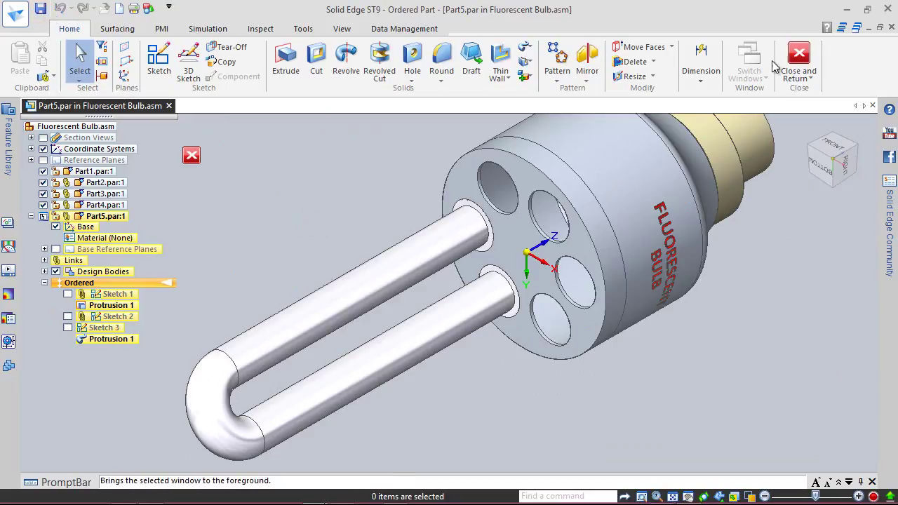
Return to the assembly and isolate the U-shaped tube part, Part5.par:1.
left_click(492, 285)
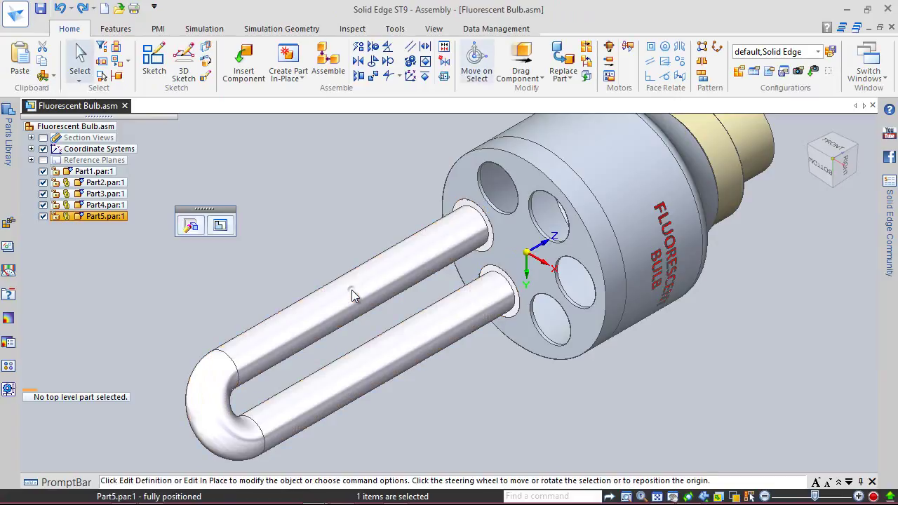
left_click(352, 294)
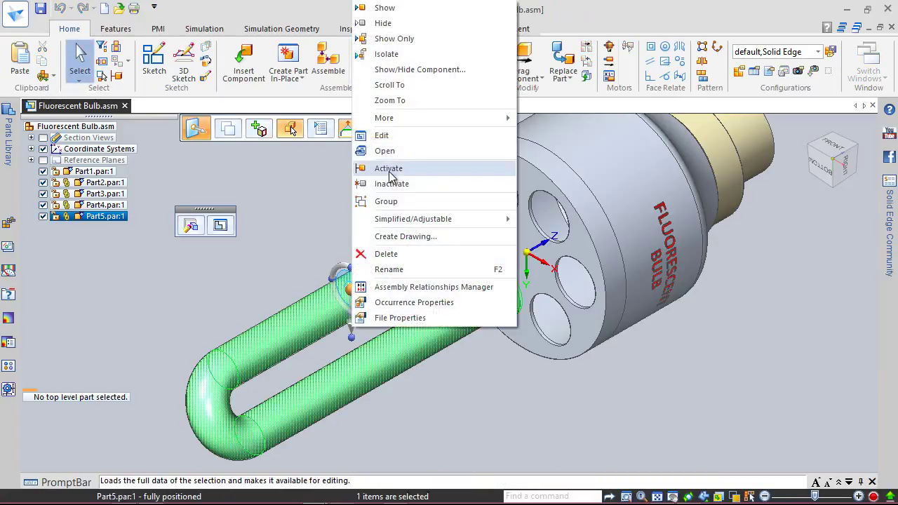
left_click(386, 54)
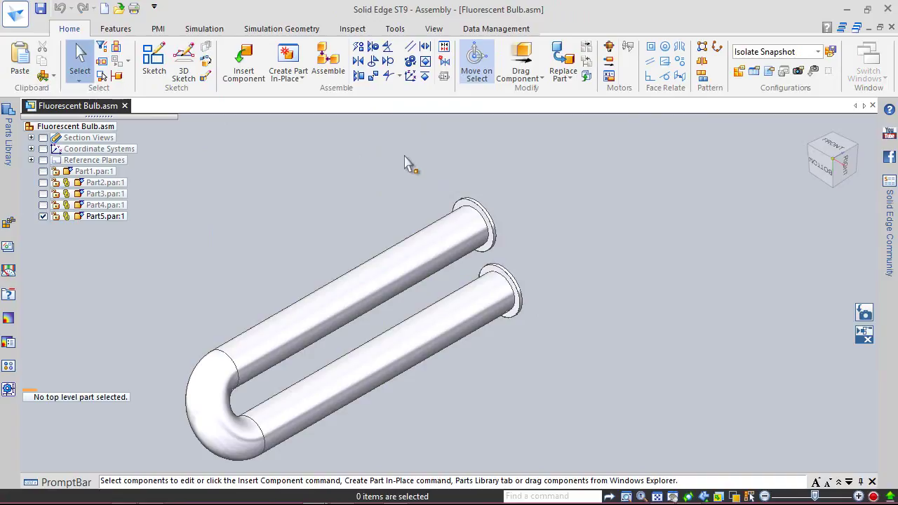
Edit the isolated Part5 in place with its ring ends facing the view, and show Sketch 1 and Sketch 2.
mouse_move(815, 131)
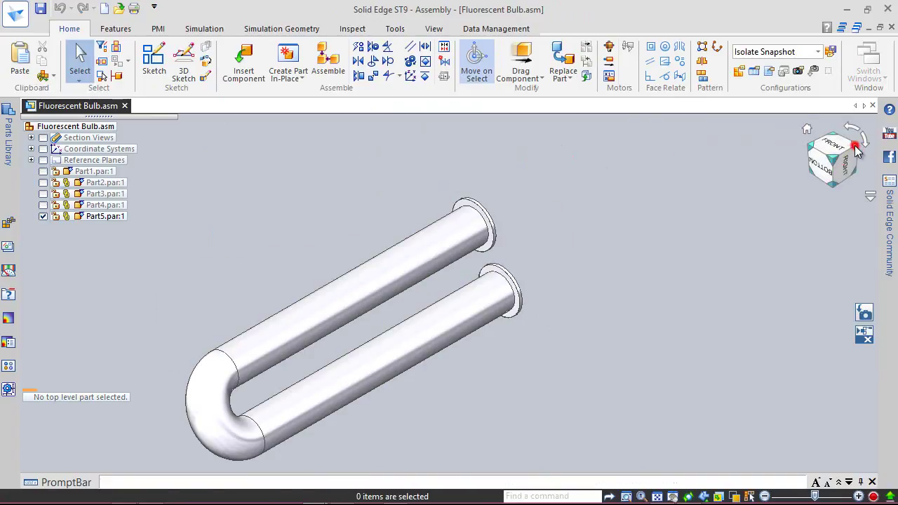
left_click(856, 151)
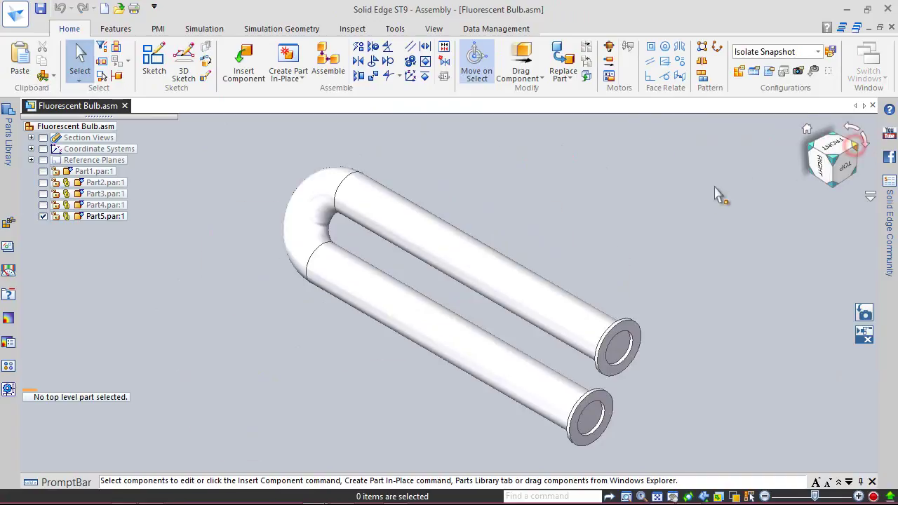
left_click(448, 239)
left_click(491, 209)
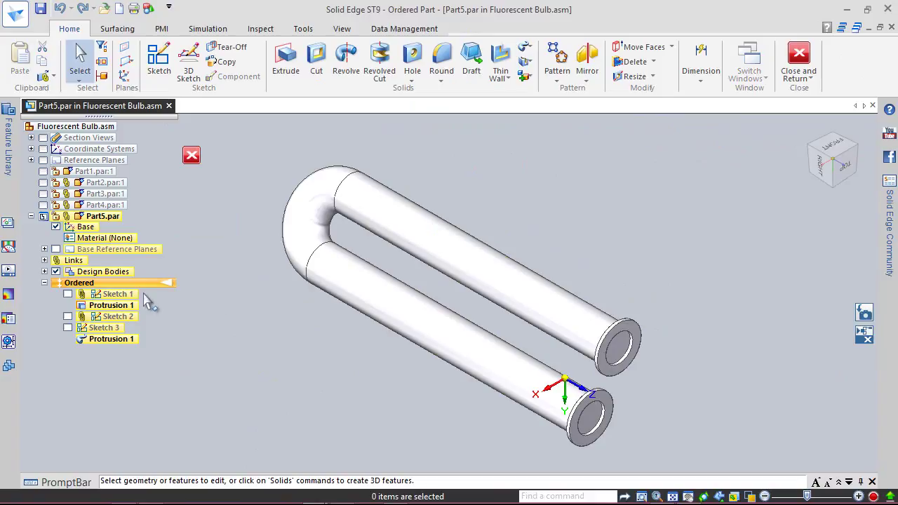
left_click(66, 294)
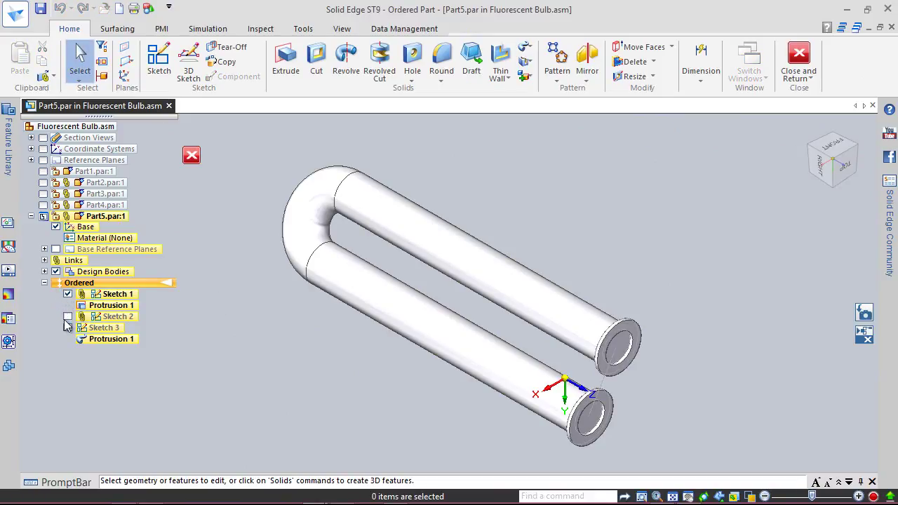
left_click(68, 316)
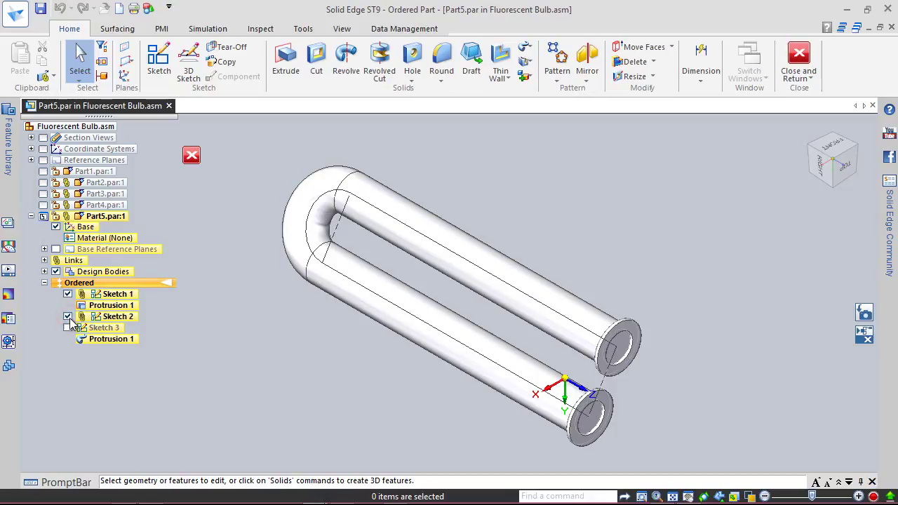
Create a swept cutout with a single path and cross section, sweeping the ring's inner circular edge along the U-shaped path.
scroll(456, 162, "up", 2)
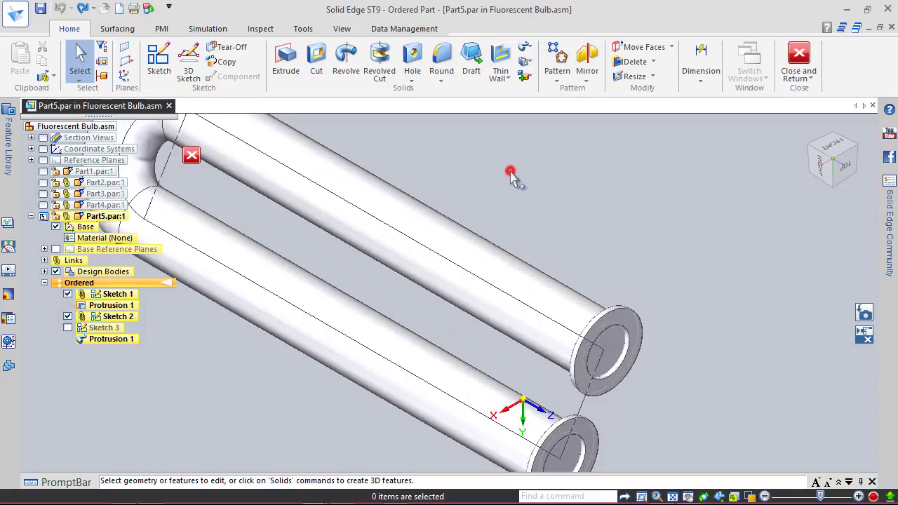
left_click(528, 62)
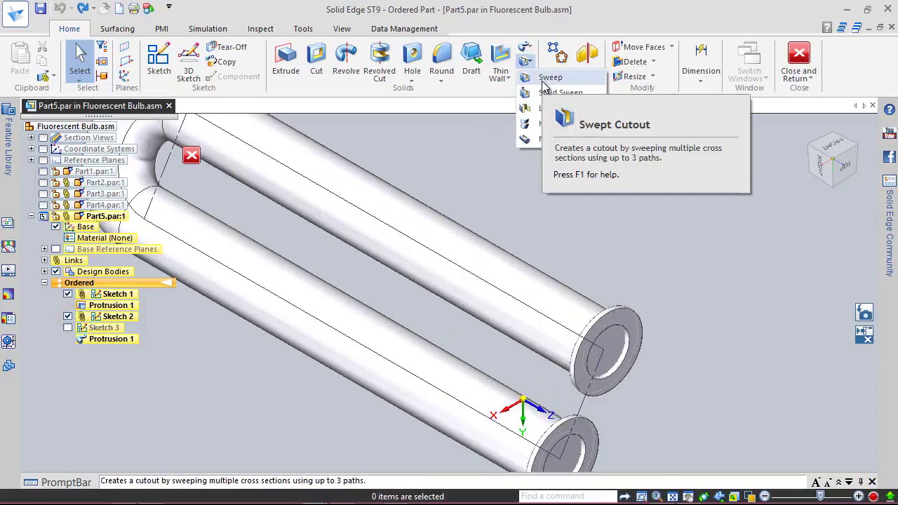
left_click(546, 78)
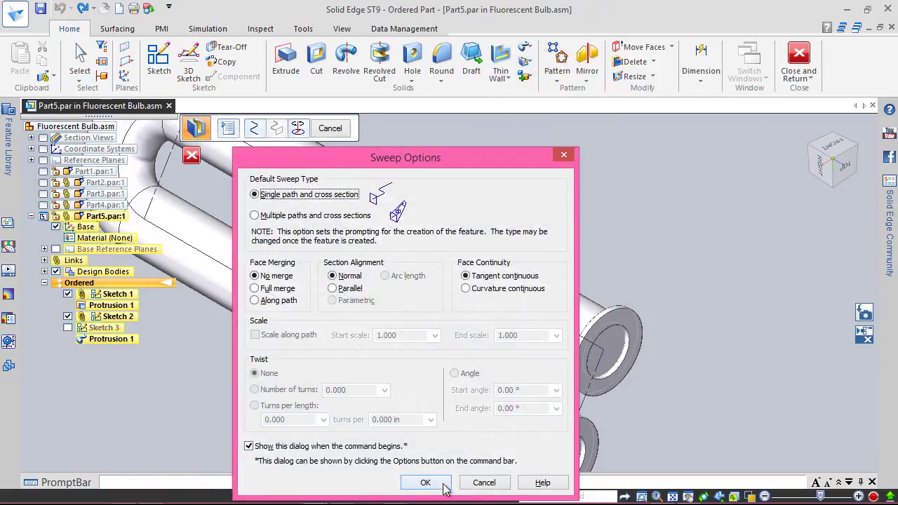
left_click(425, 483)
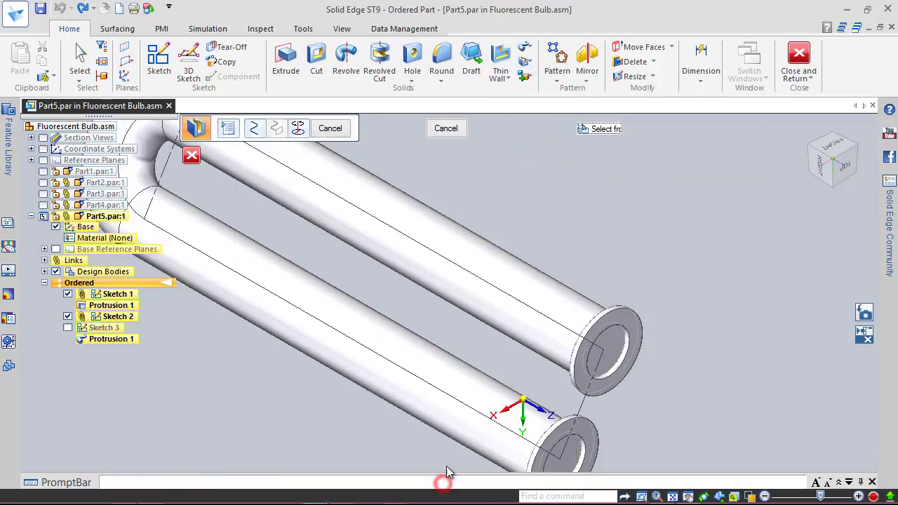
left_click(551, 322)
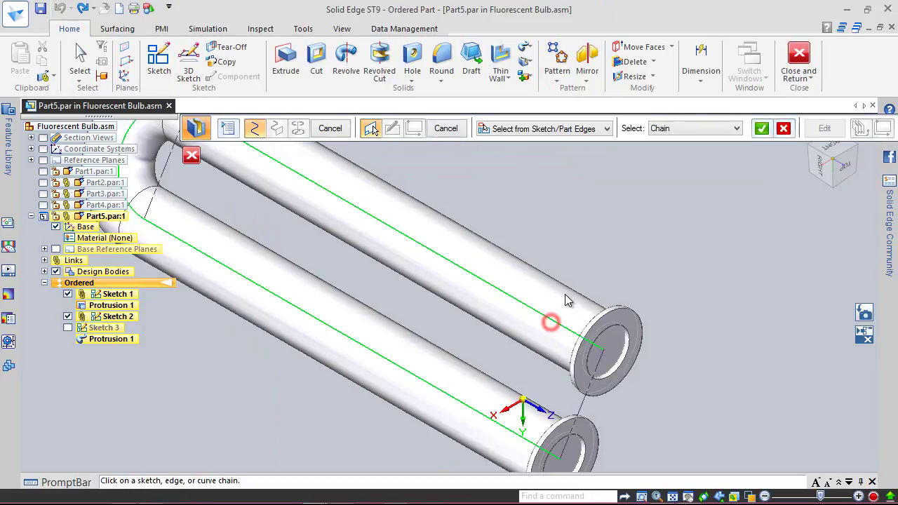
left_click(758, 132)
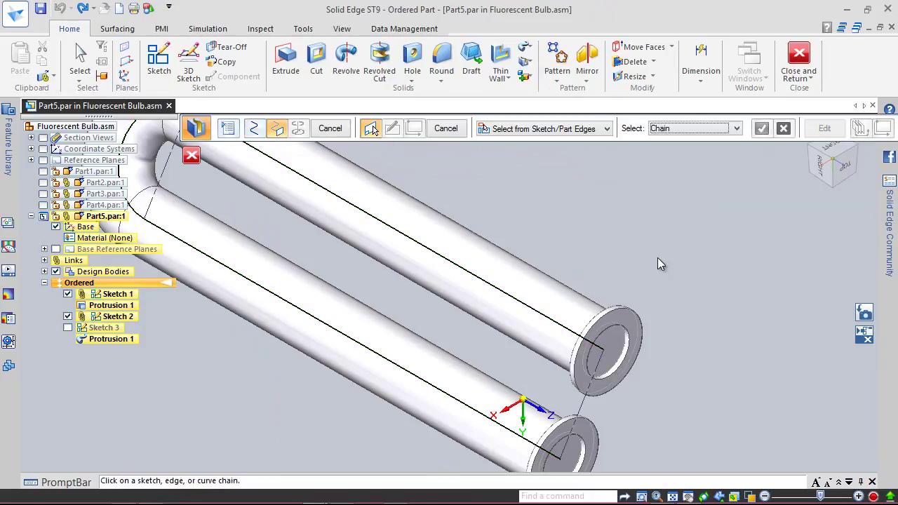
left_click(609, 327)
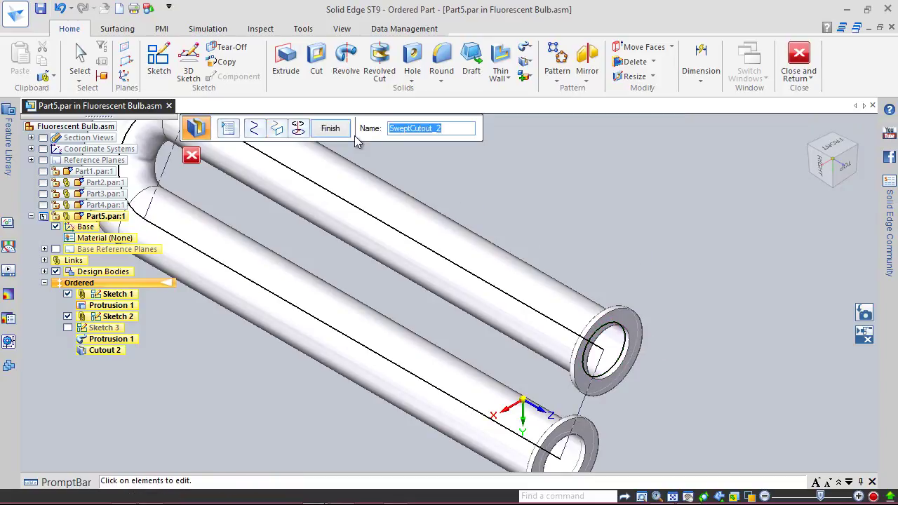
left_click(331, 128)
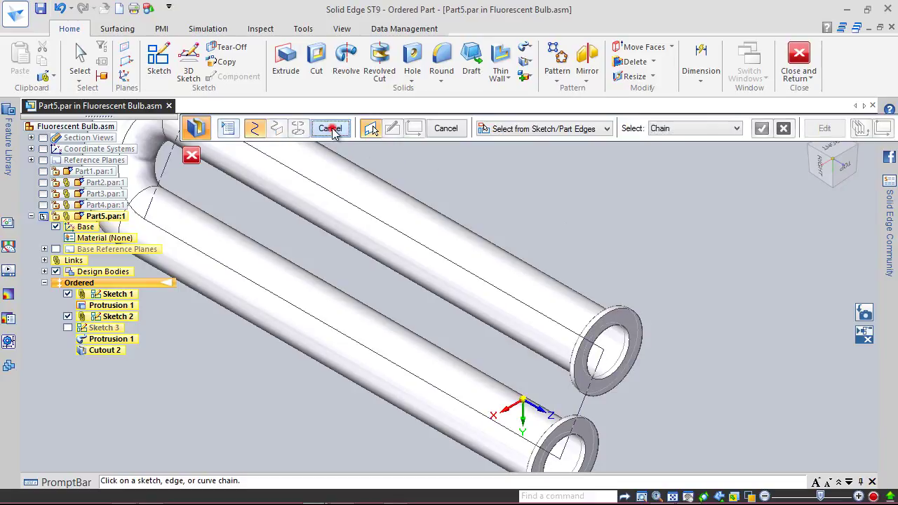
left_click(332, 129)
Hide Sketch 1 and Sketch 2, and return from Part5 to the assembly.
left_click(67, 317)
left_click(67, 294)
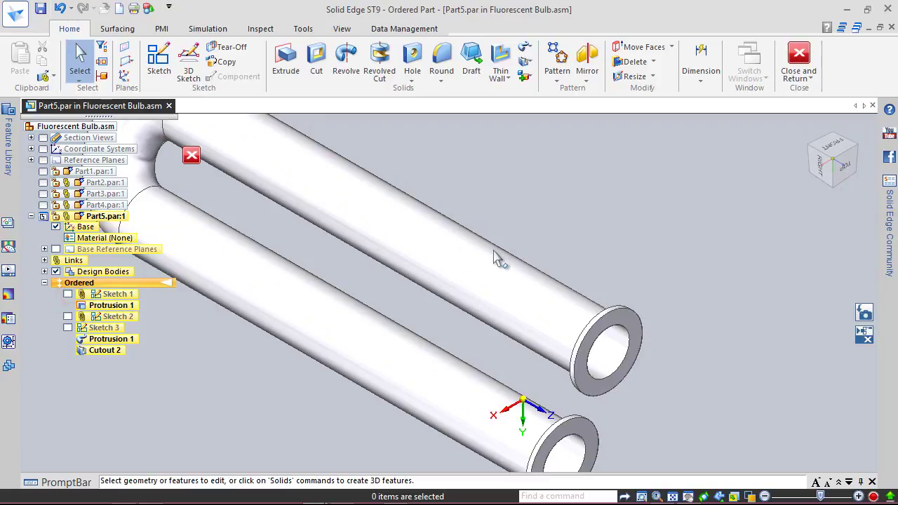
key("ctrl+shift+a")
key("ctrl+t")
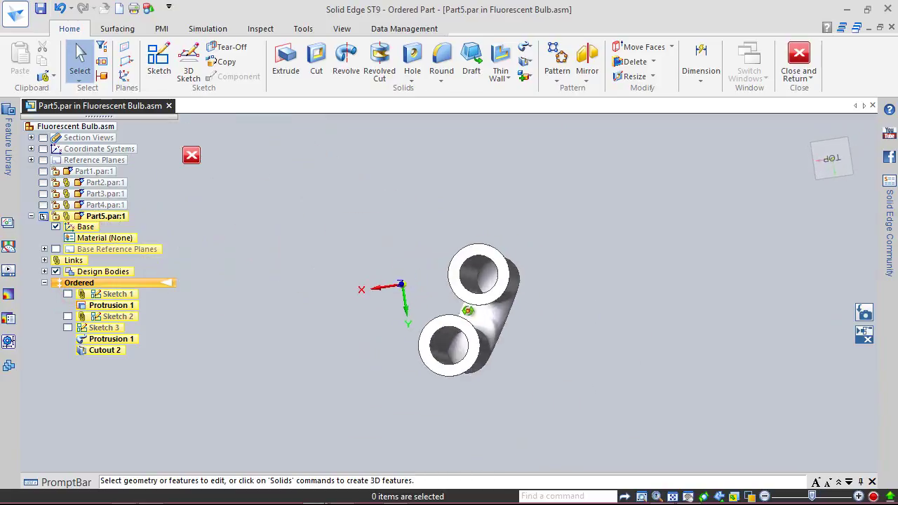
left_click(816, 153)
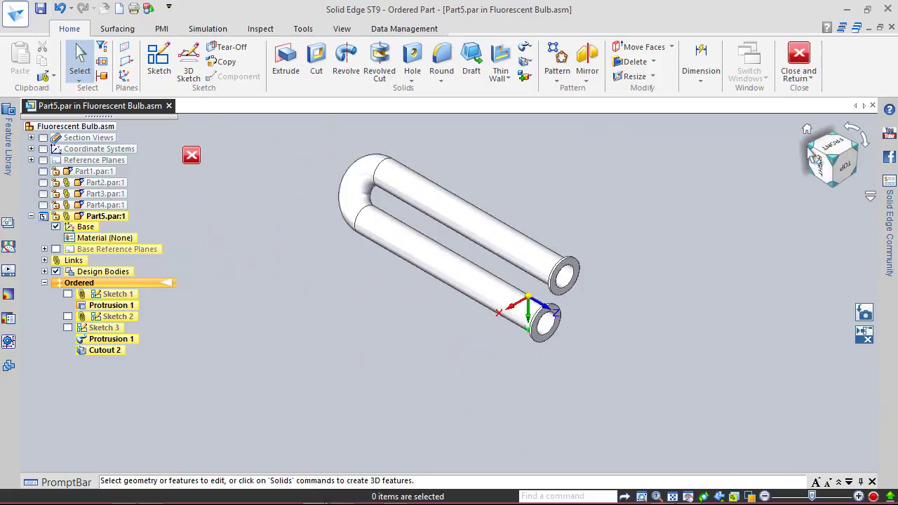
left_click(814, 154)
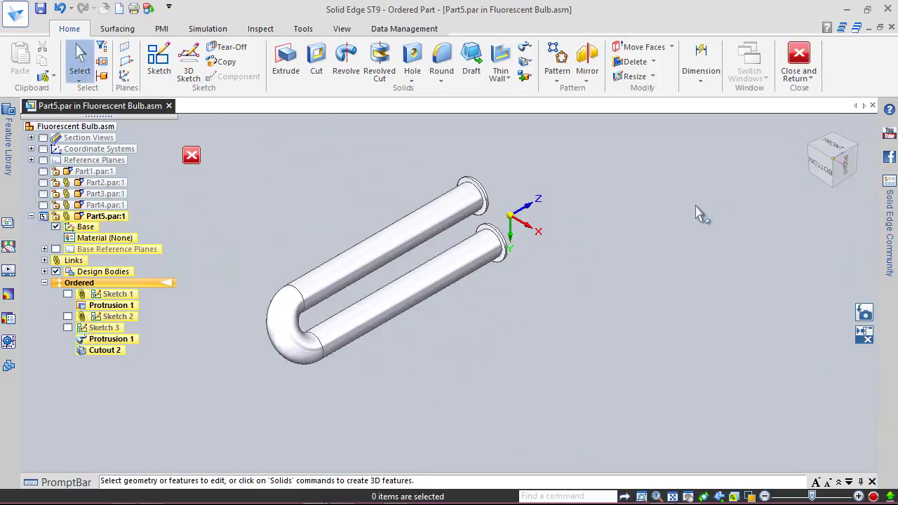
left_click(799, 61)
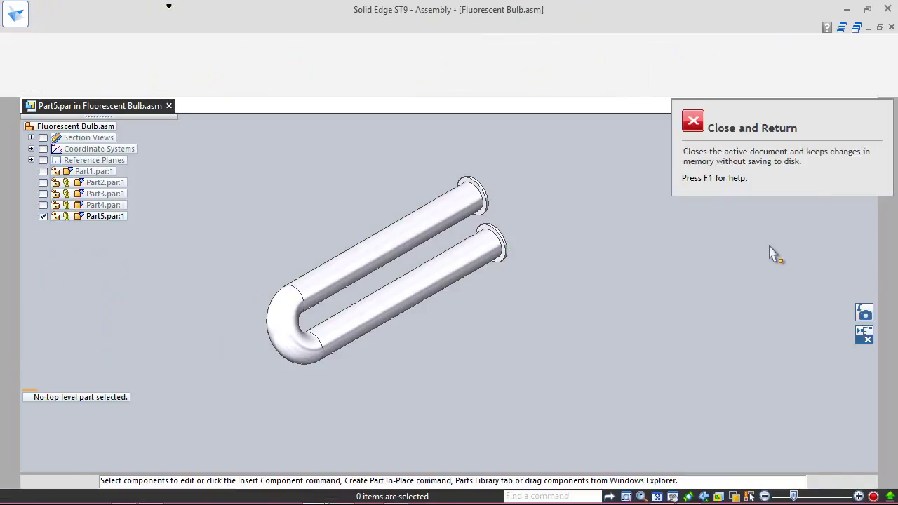
left_click(864, 339)
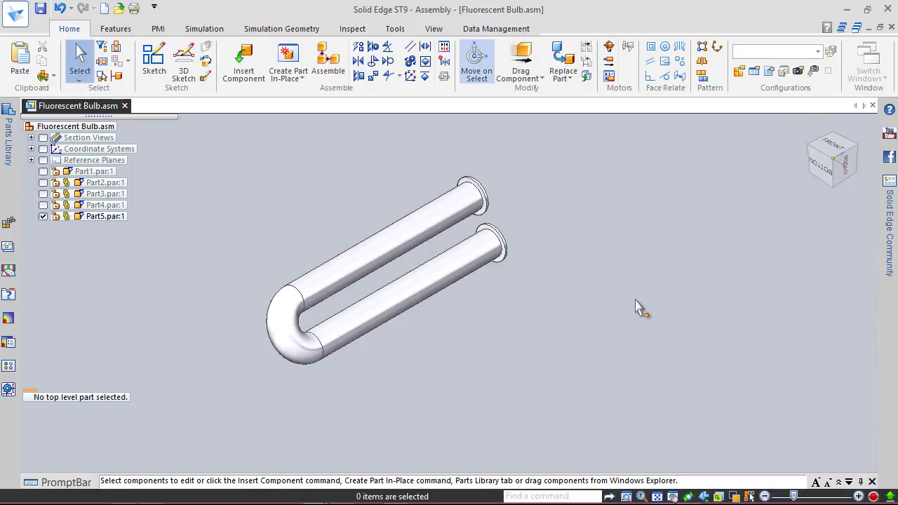
Show Part1 through Part4 in the assembly again and save it.
left_click(43, 205)
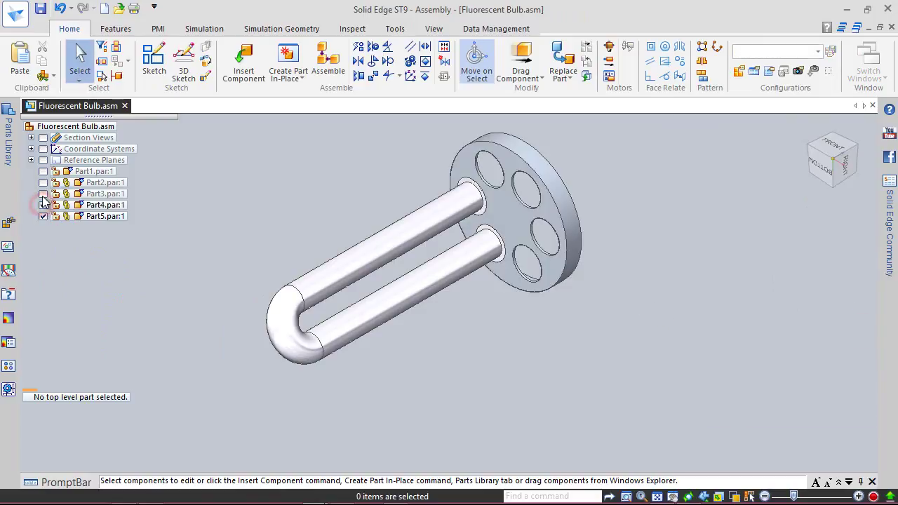
left_click(43, 194)
left_click(43, 182)
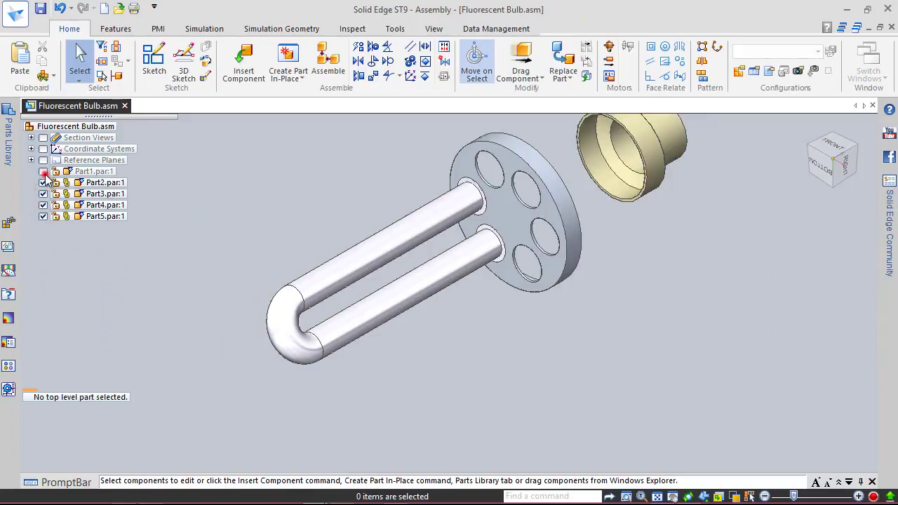
left_click(43, 171)
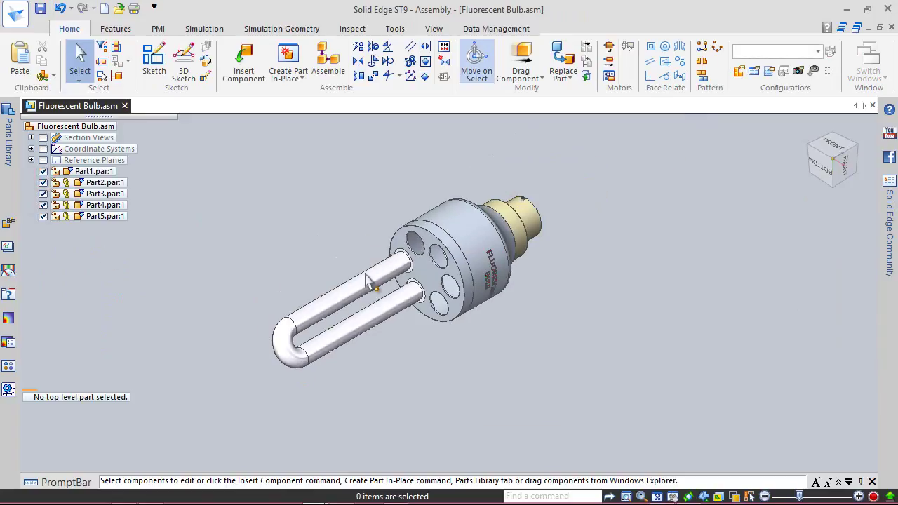
scroll(371, 277, "up", 3)
left_click(42, 10)
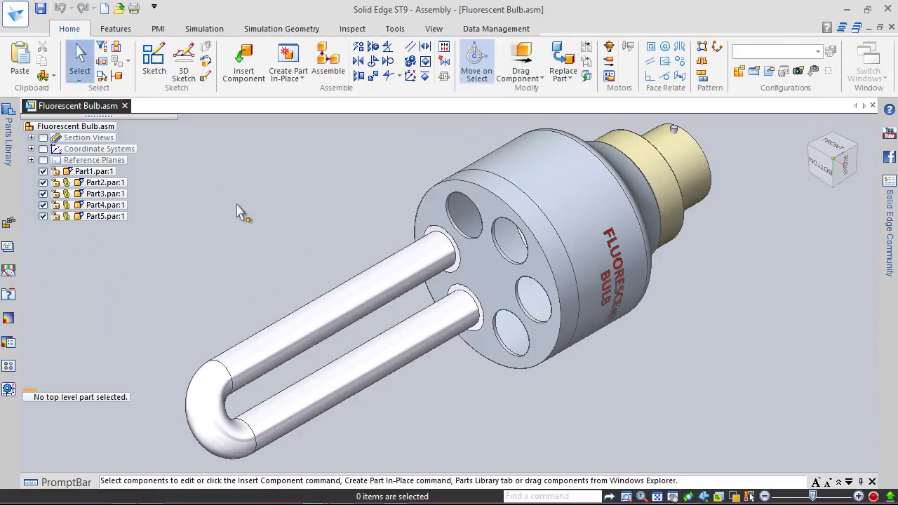
Edit the U-shaped tube part in place and choose both protrusions and the swept cutout as the features of a pattern.
left_click(383, 298)
left_click(322, 273)
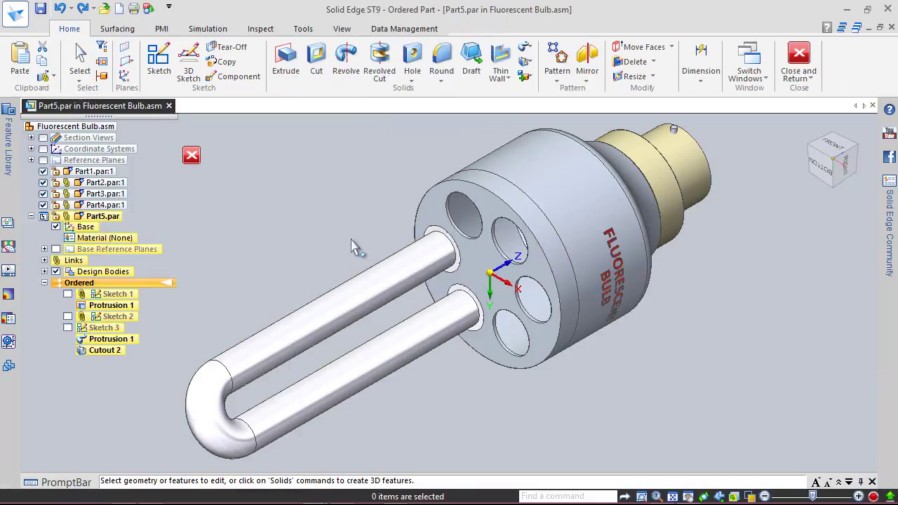
left_click(552, 64)
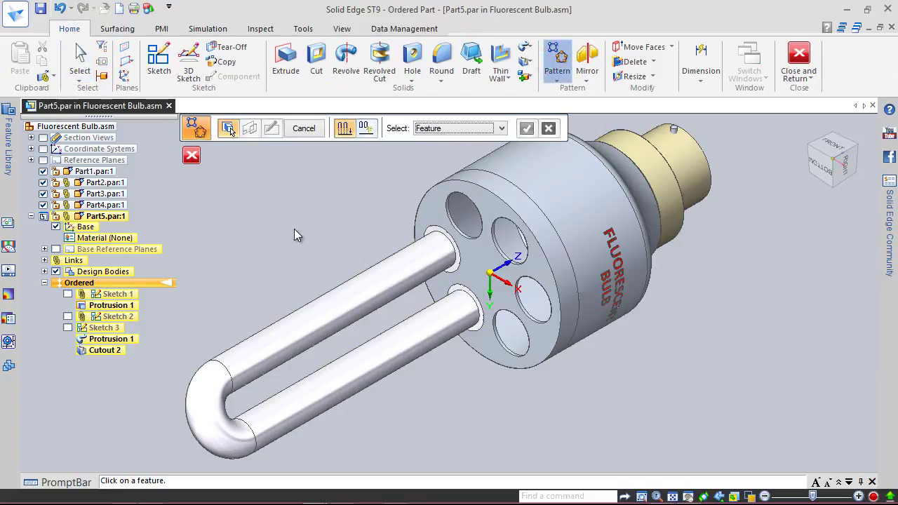
left_click(129, 306)
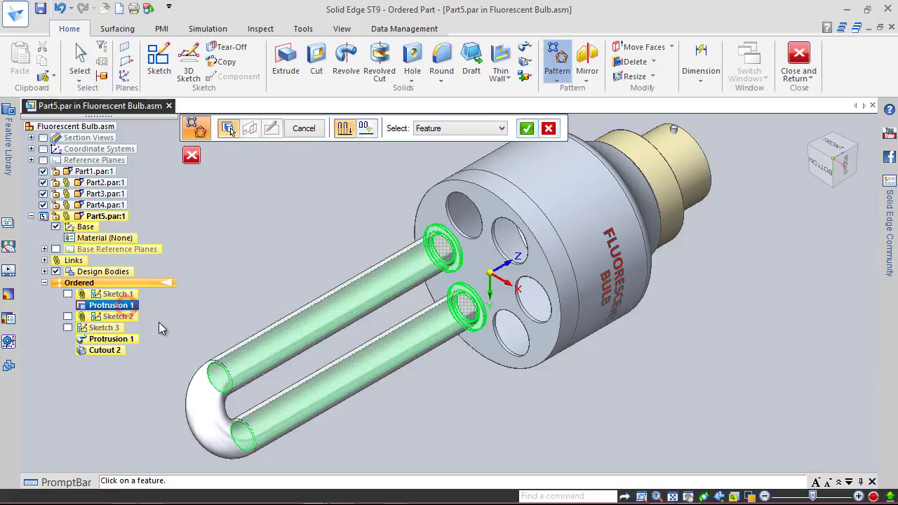
left_click(125, 340)
left_click(118, 350)
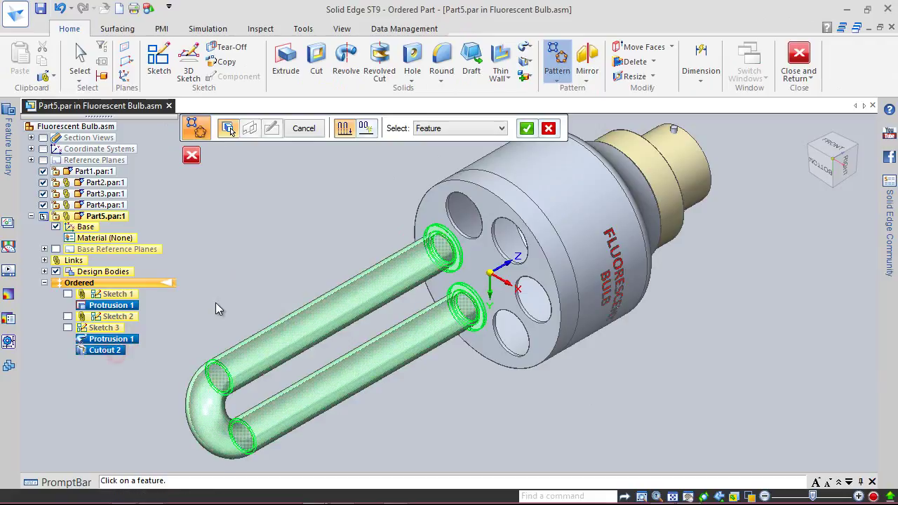
left_click(523, 128)
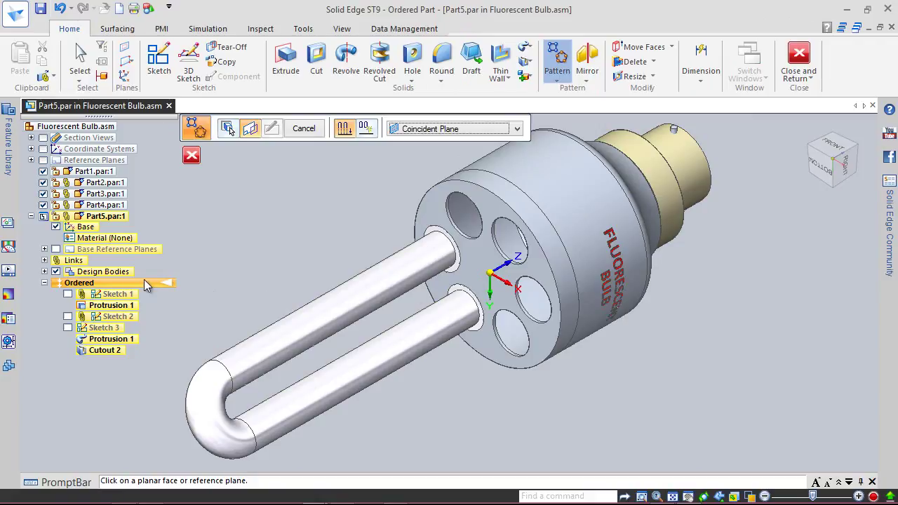
On the Top (xy) plane, place a full circular pattern profile of 0.625 in radius, centred on the origin and starting at the tube leg's centre.
left_click(44, 250)
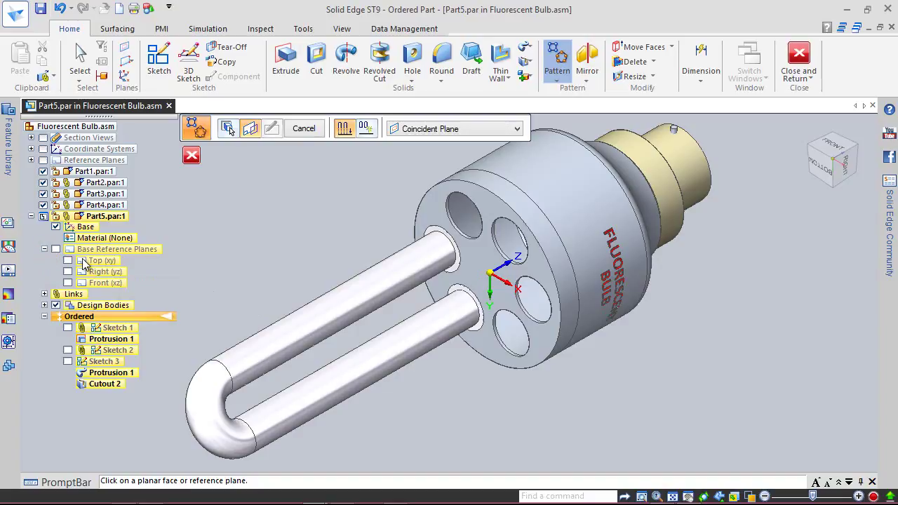
left_click(67, 261)
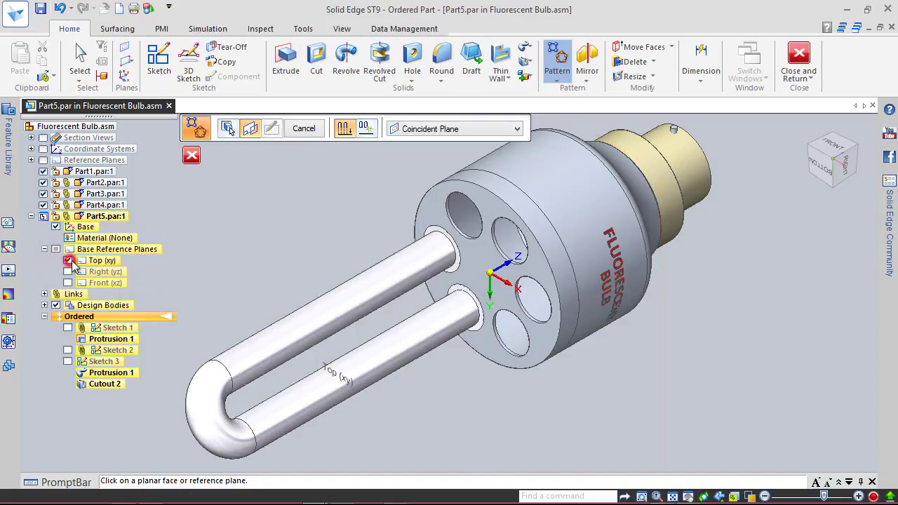
left_click(318, 236)
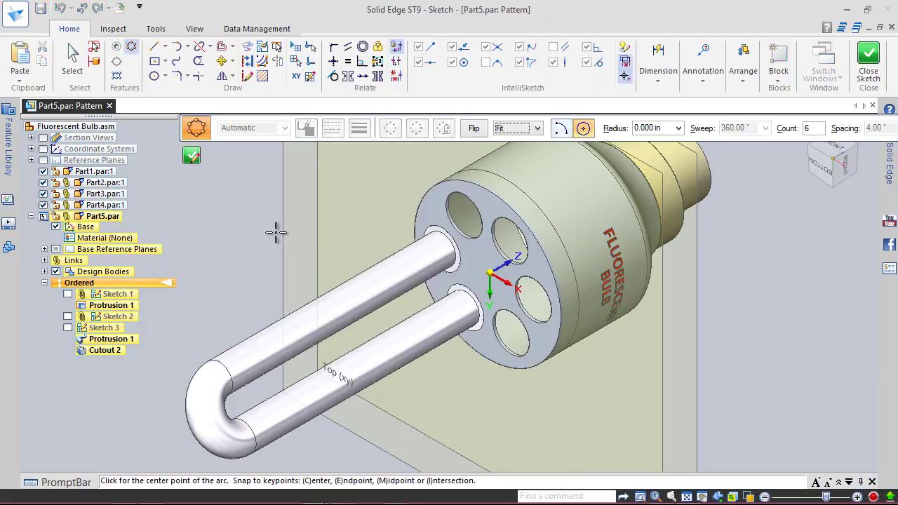
left_click(814, 167)
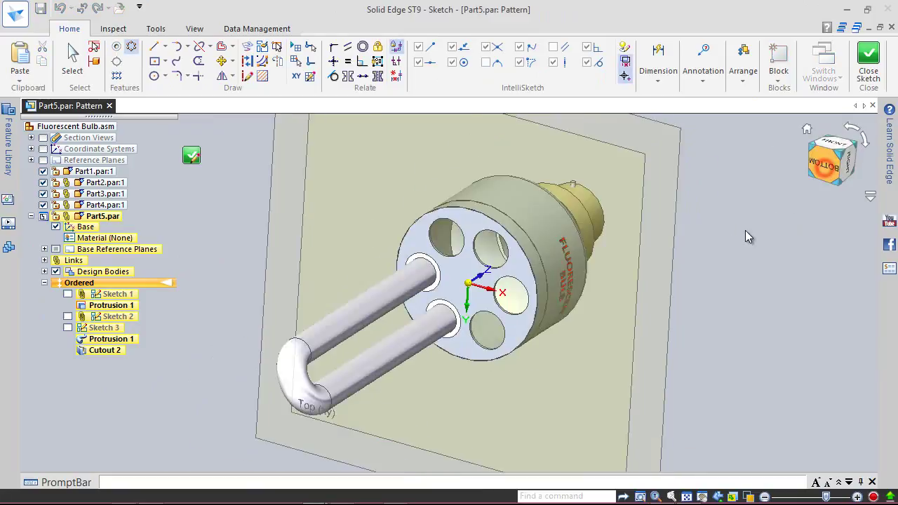
scroll(451, 290, "up", 2)
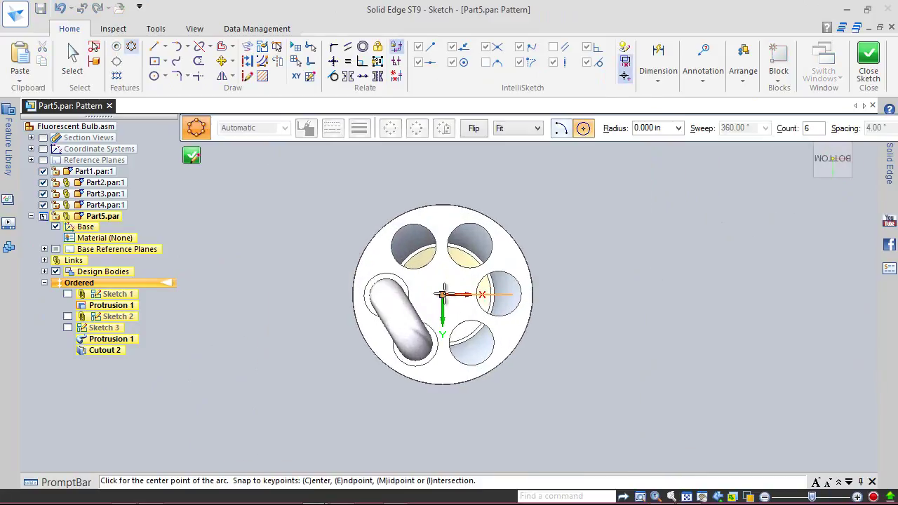
left_click(443, 294)
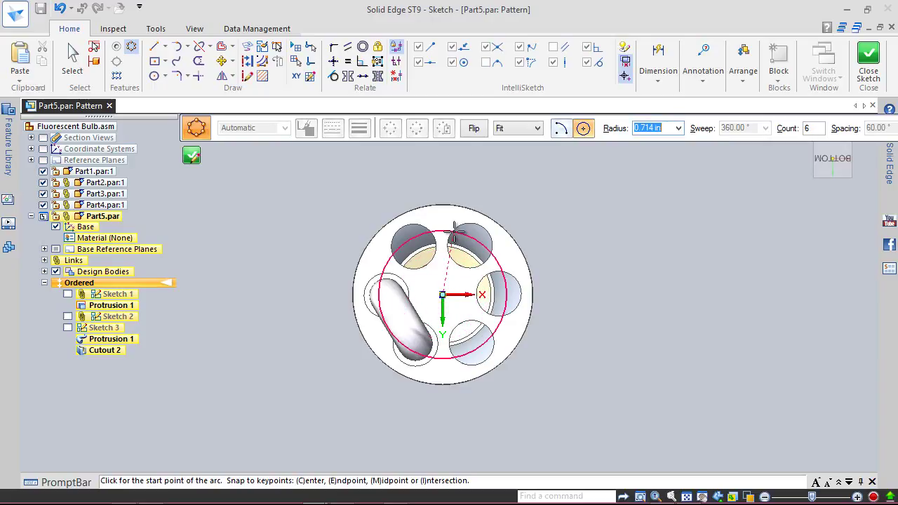
left_click(386, 294)
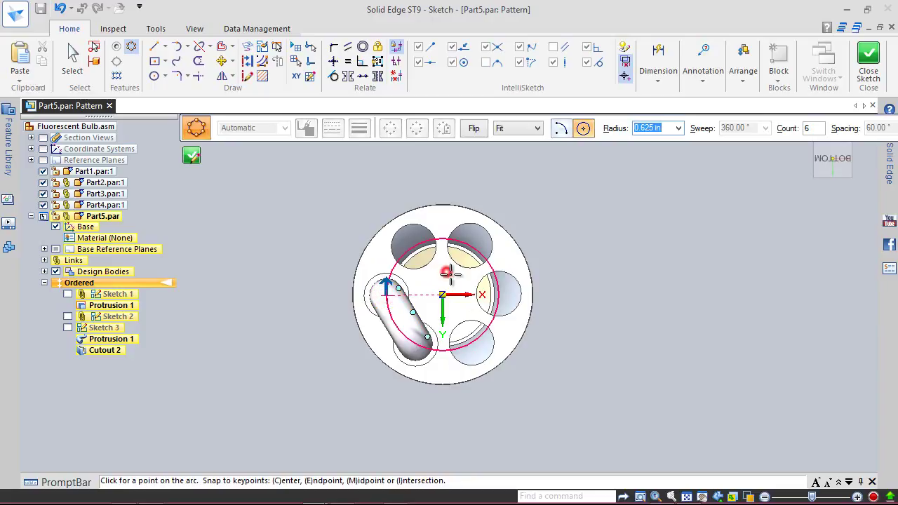
left_click(447, 272)
right_click(454, 278)
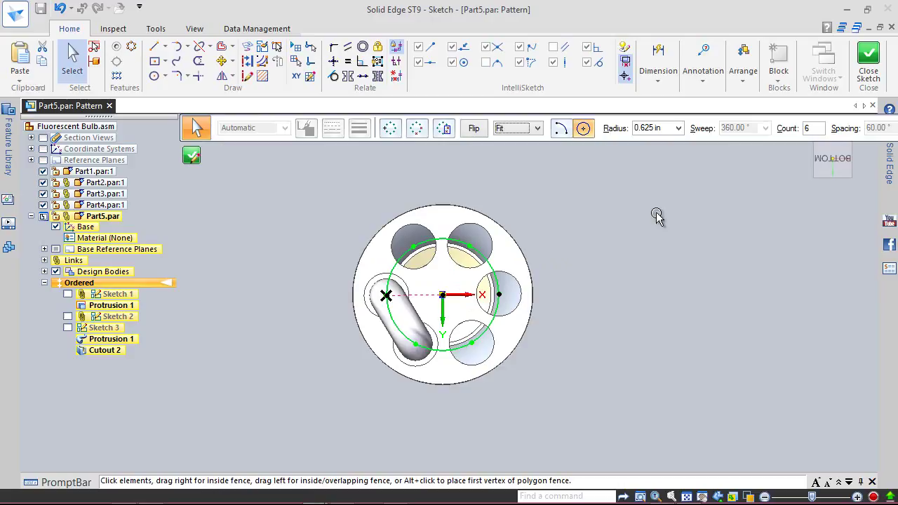
Set the circular pattern's count to 3 and close its sketch to generate the tube pattern.
left_click(815, 130)
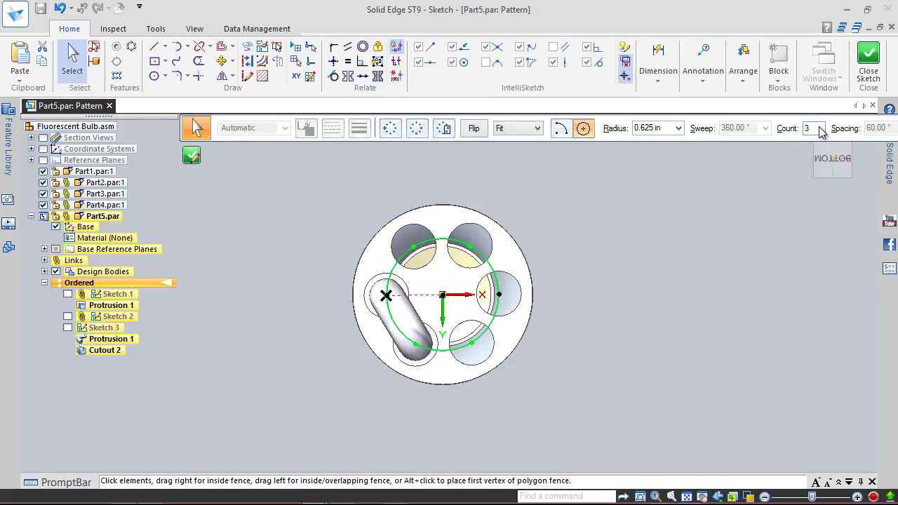
type("3")
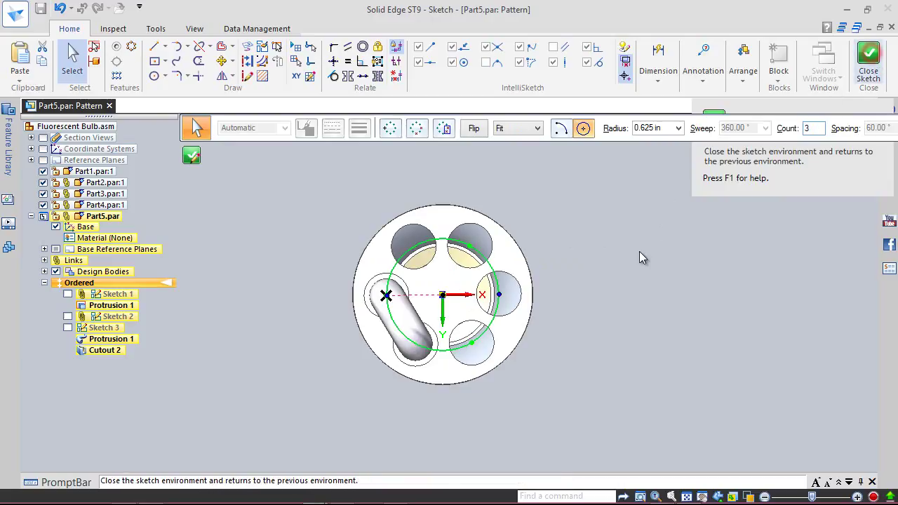
key("Return")
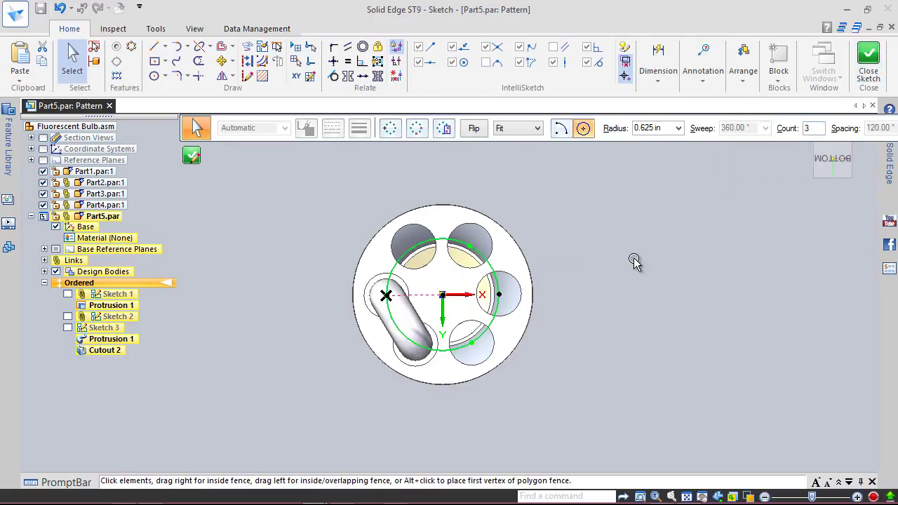
right_click(634, 261)
right_click(583, 251)
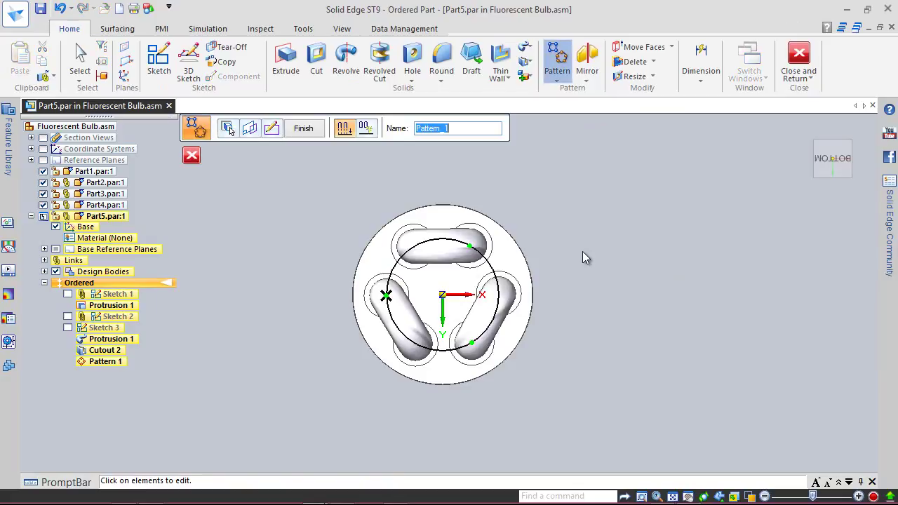
Finish the tube's circular pattern, return from in-place editing to the assembly and save it.
left_click(304, 130)
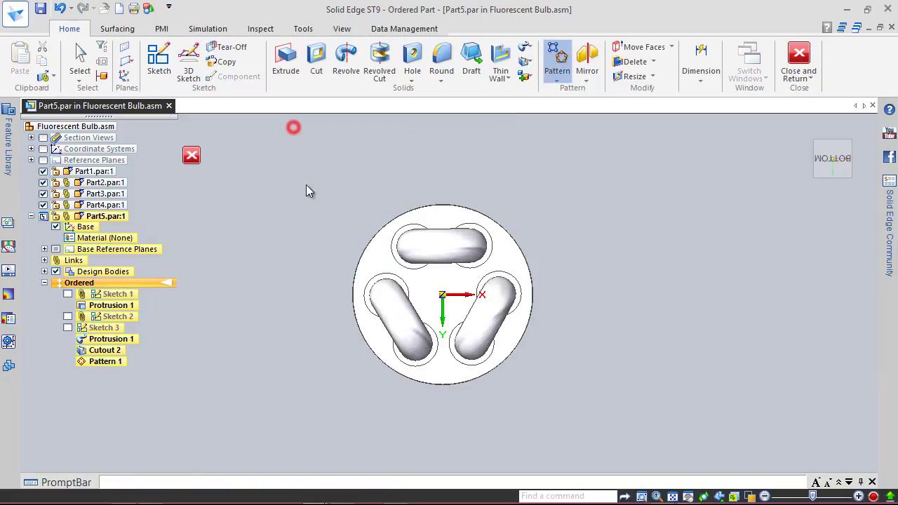
left_click(850, 144)
scroll(439, 297, "up", 3)
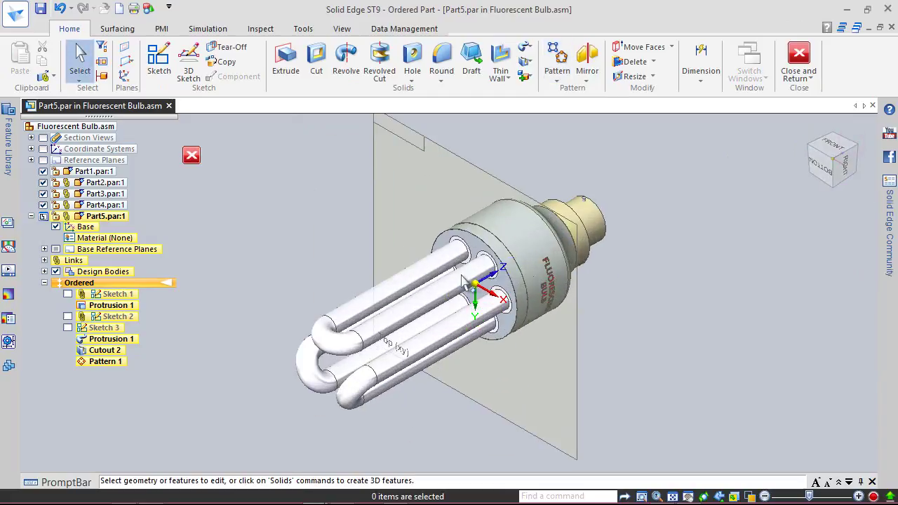
left_click(800, 55)
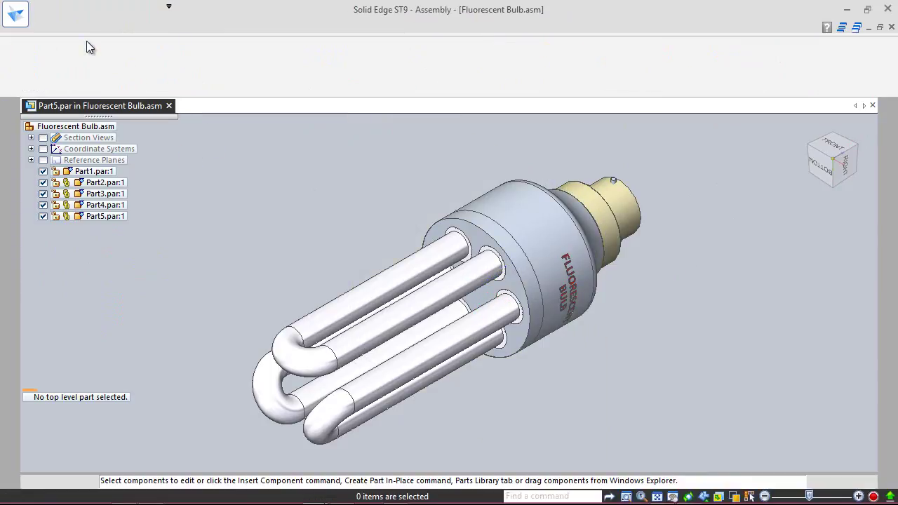
left_click(40, 12)
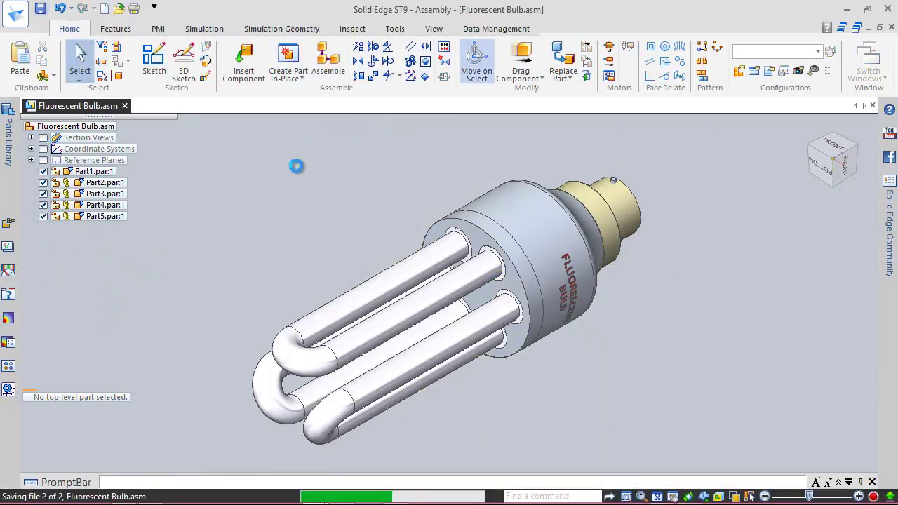
Isolate the patterned tube part to inspect its hollow ends and overall shape, and restore the display of all parts.
left_click(357, 295)
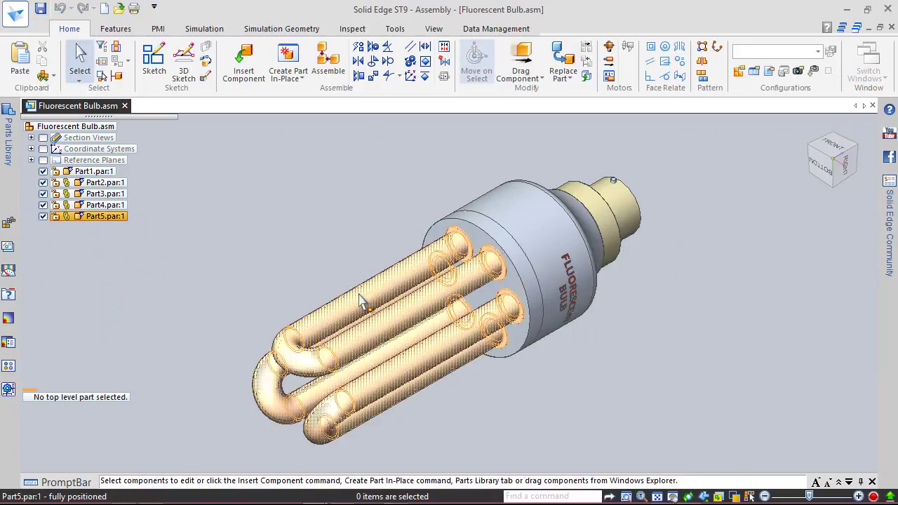
right_click(359, 293)
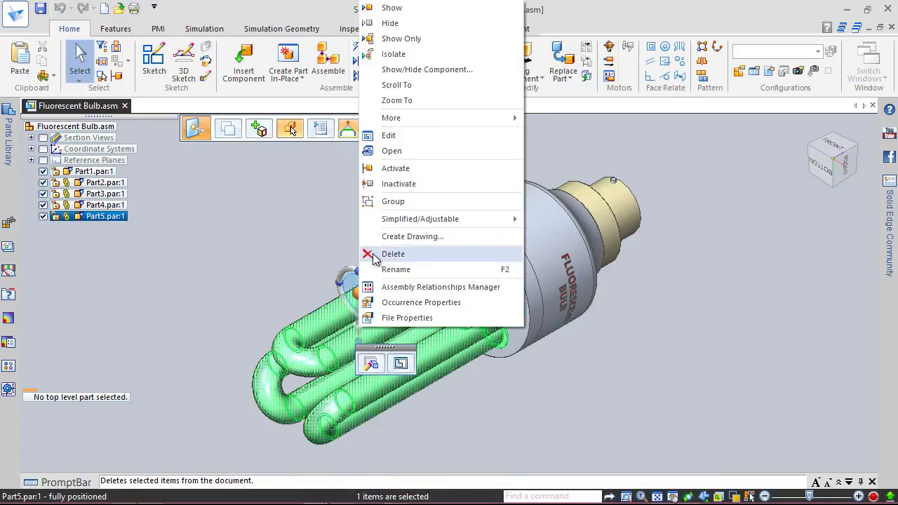
left_click(391, 55)
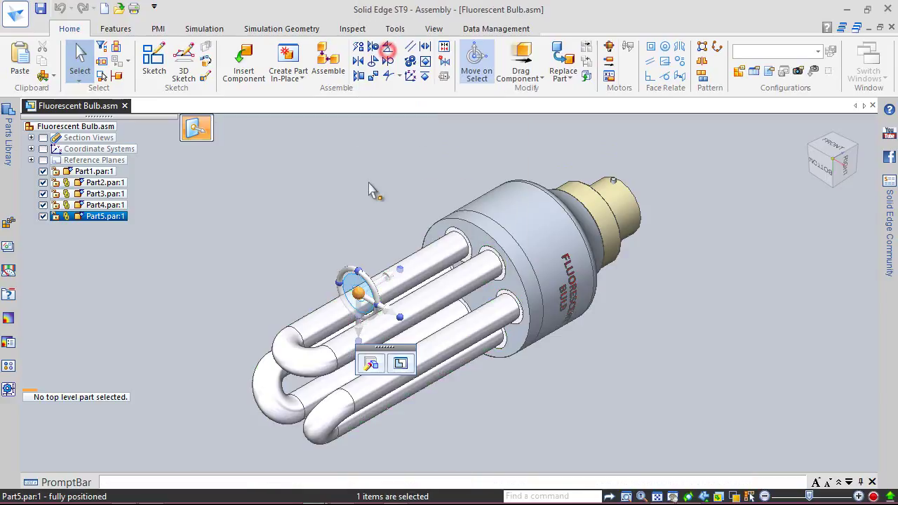
left_click(853, 149)
middle_click_drag(594, 407, 501, 345)
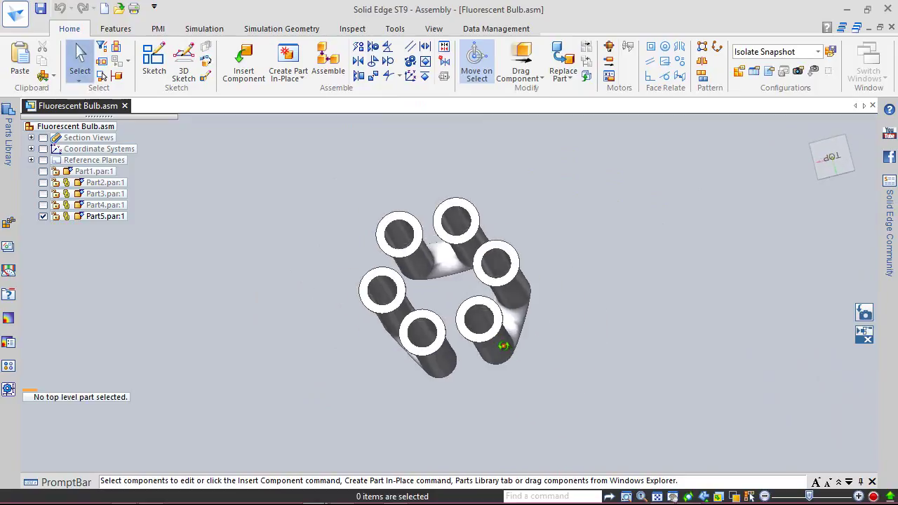
left_click(808, 131)
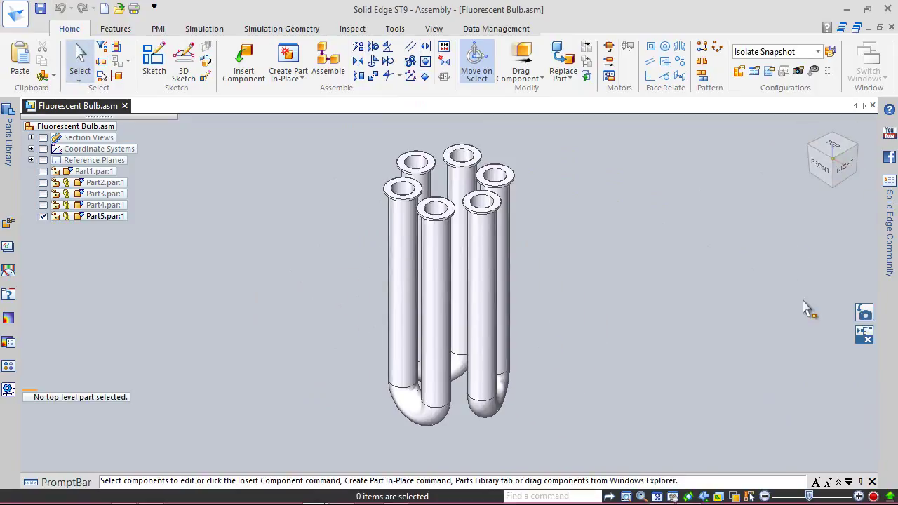
left_click(865, 312)
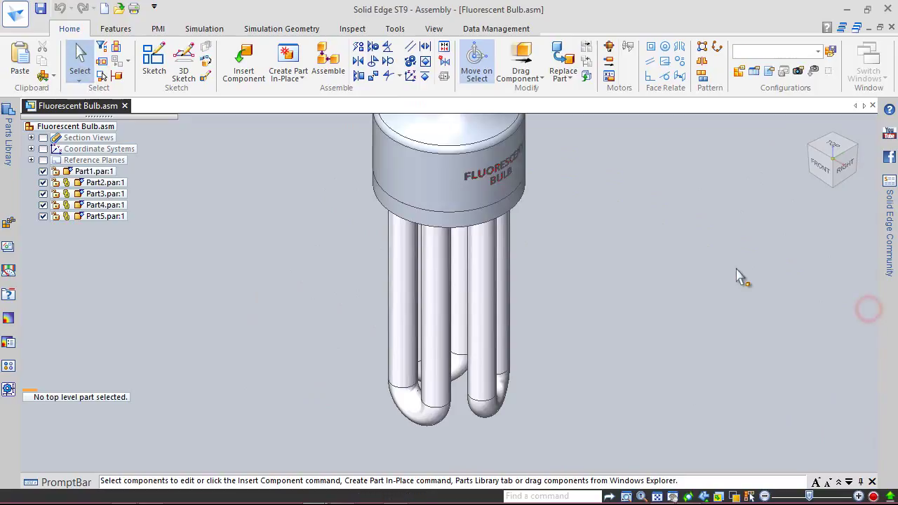
Inspect the complete bulb from the front, the bottom and an isometric direction, and save the assembly.
left_click(822, 166)
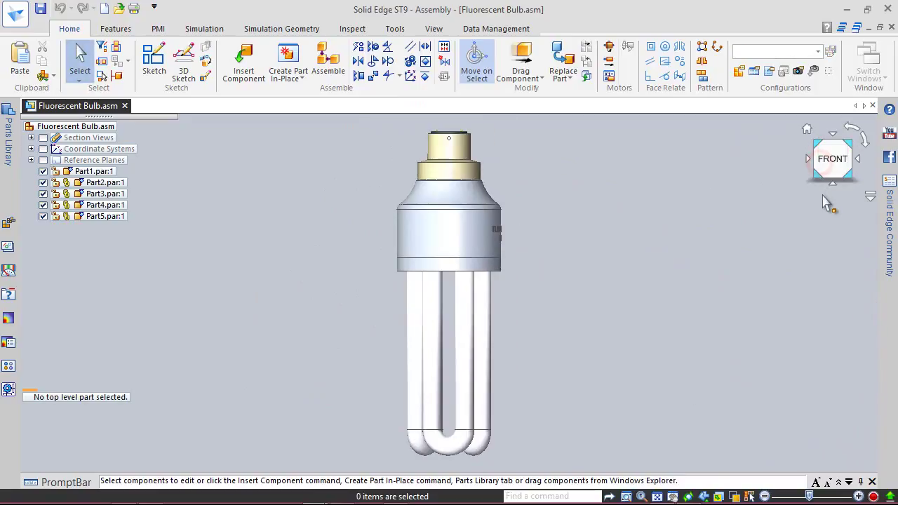
left_click(833, 184)
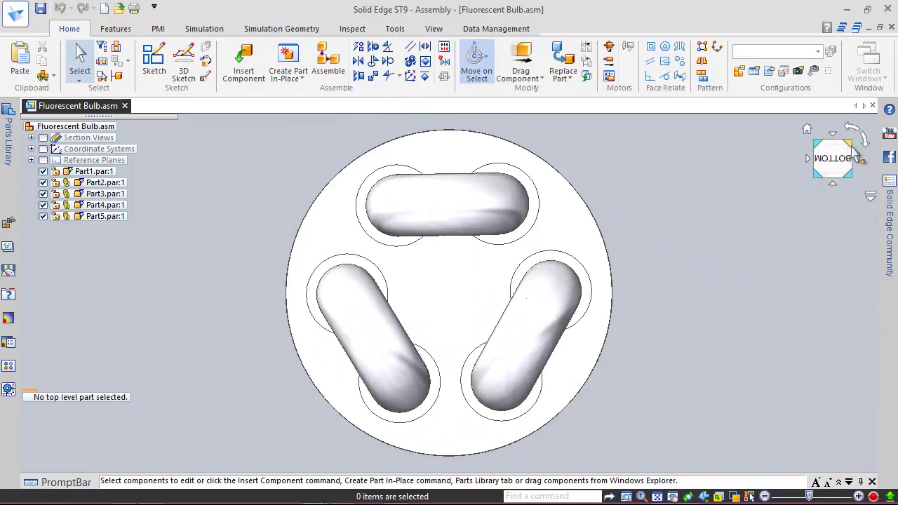
left_click(850, 143)
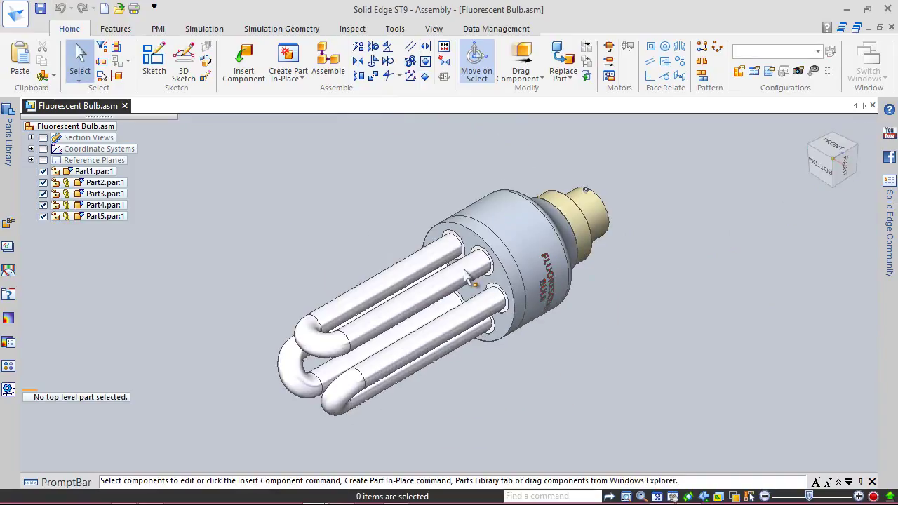
left_click(40, 8)
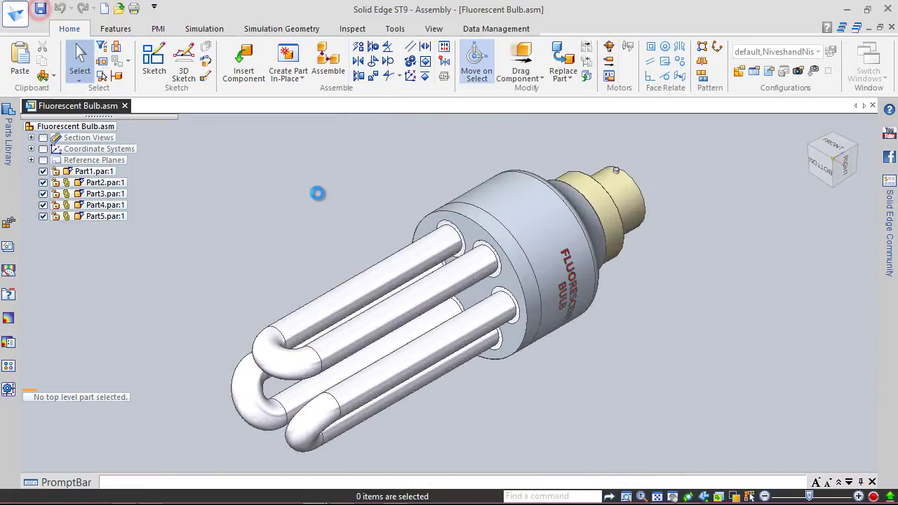
left_click(390, 178)
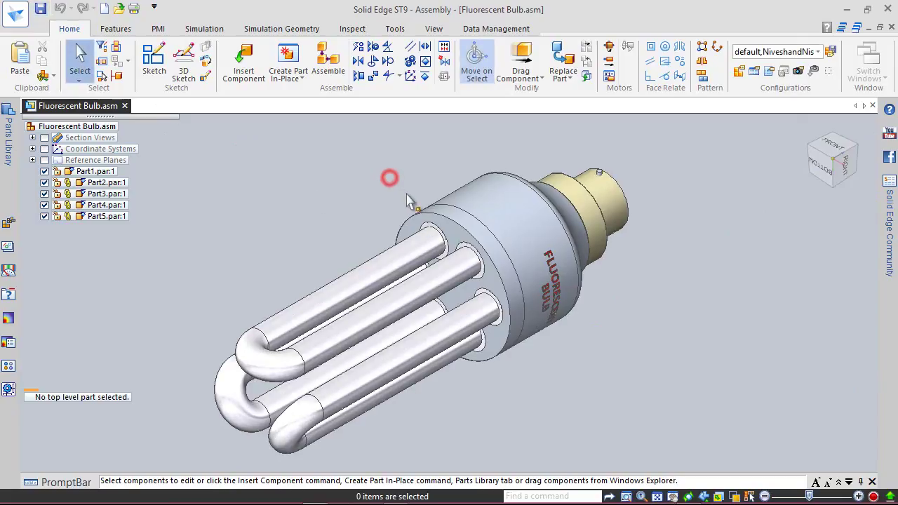
Edit the disc that holds the tubes (Part4) in place, paint it with the Pearl face style and return to the assembly.
left_click(441, 226)
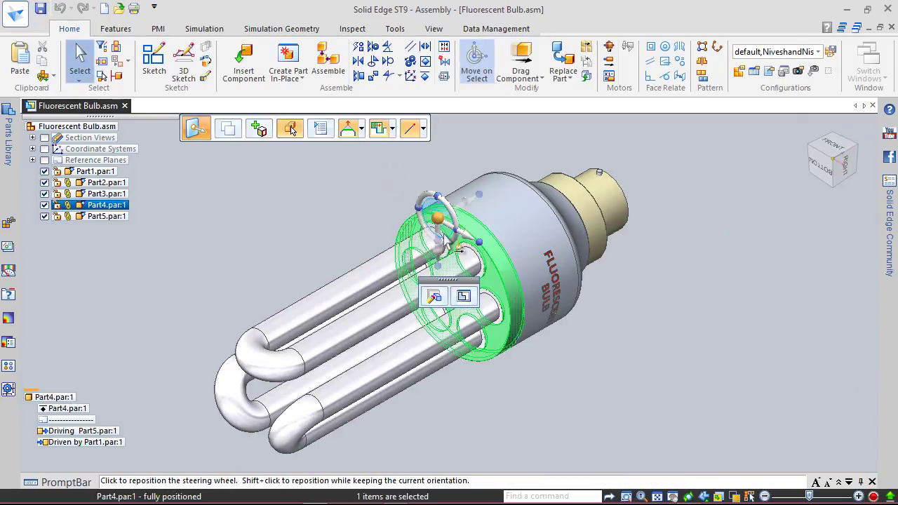
left_click(464, 294)
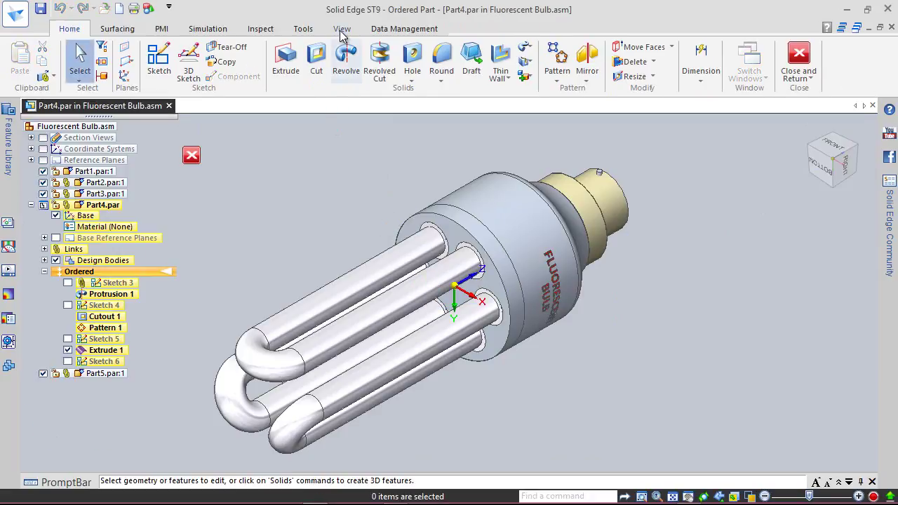
left_click(342, 31)
left_click(435, 77)
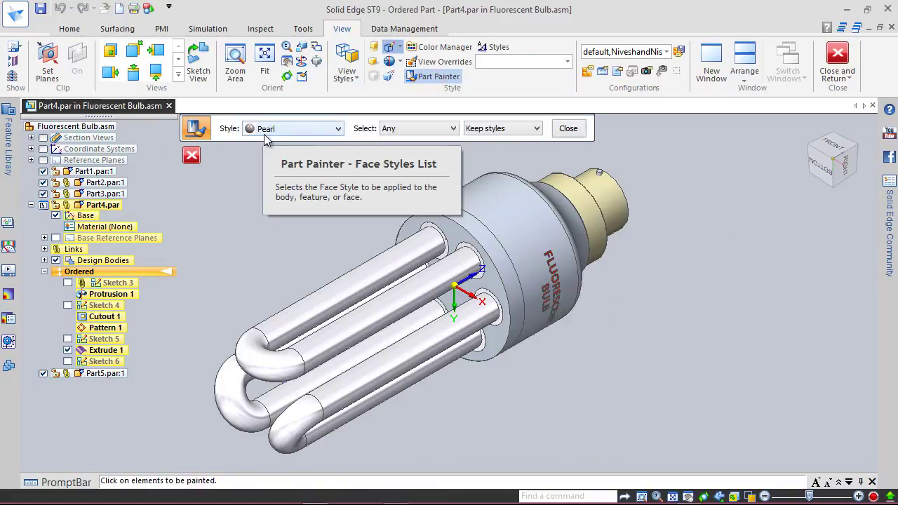
left_click(458, 235)
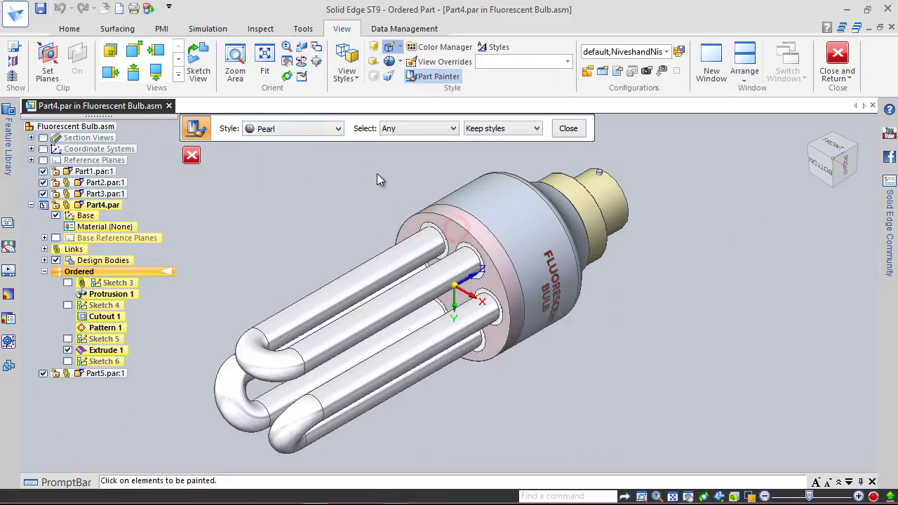
left_click(568, 128)
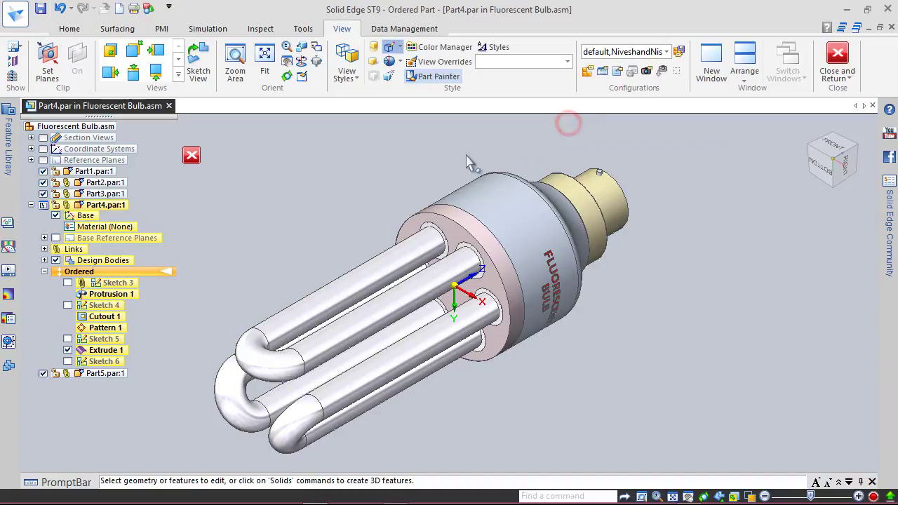
left_click(838, 55)
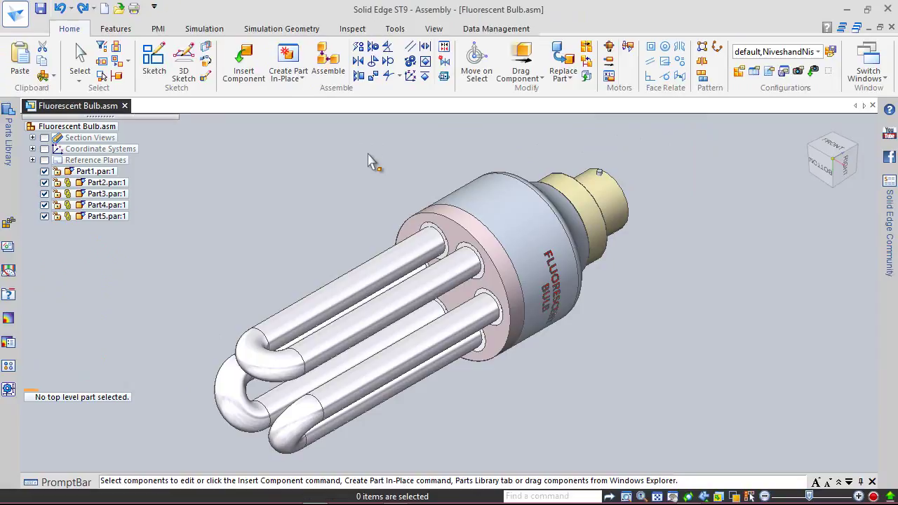
Adjust two settings in the View category of the Solid Edge Options and accept them.
left_click(16, 17)
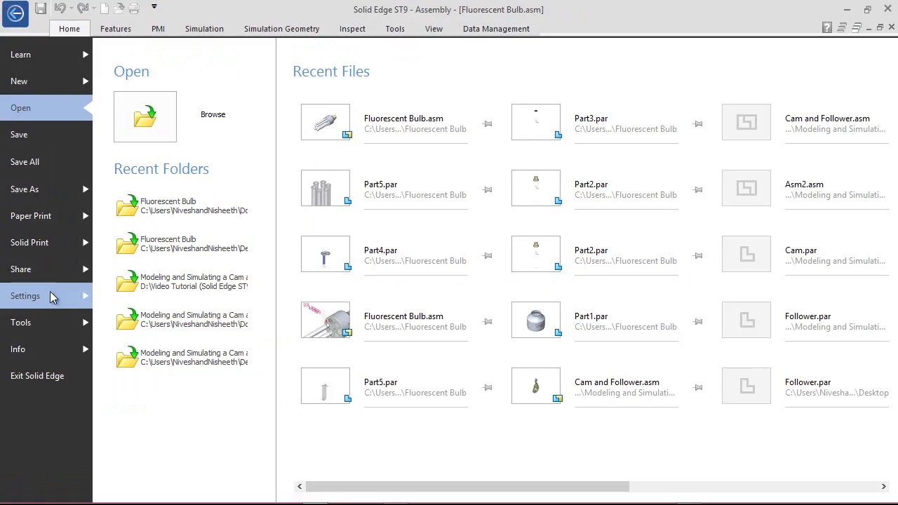
left_click(50, 295)
left_click(225, 117)
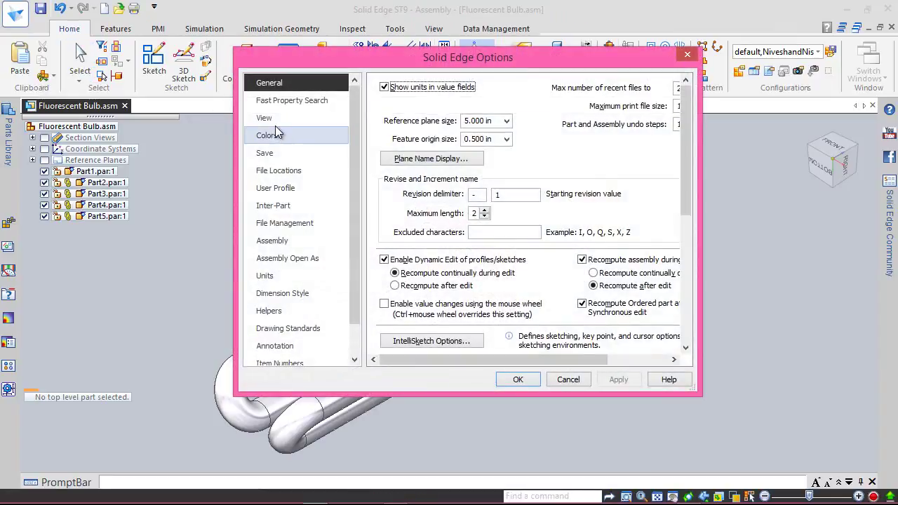
left_click(270, 118)
left_click(402, 204)
left_click(406, 301)
left_click(521, 380)
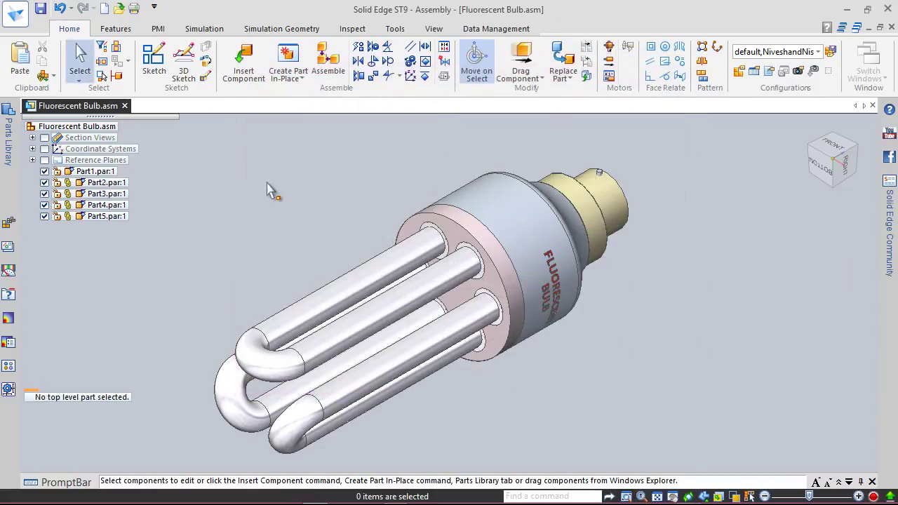
Save the assembly and minimize the ribbon to enlarge the model area.
left_click(40, 7)
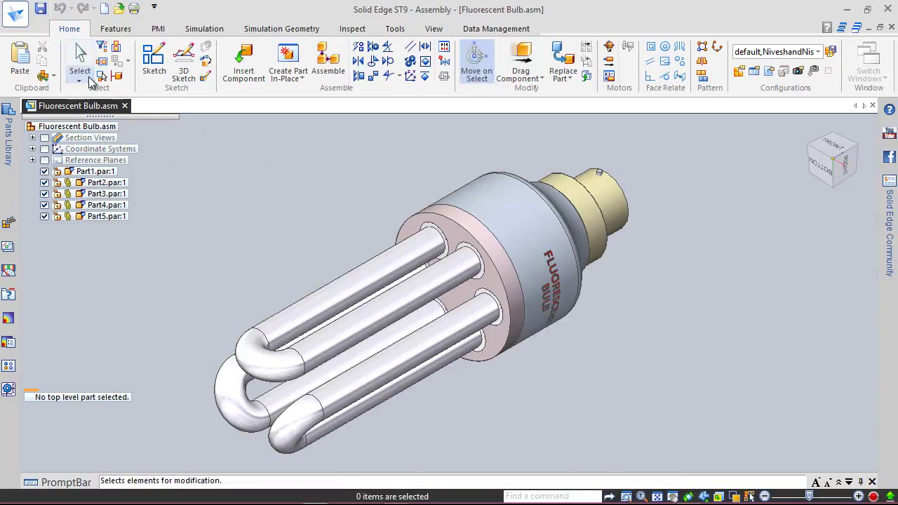
left_click(153, 13)
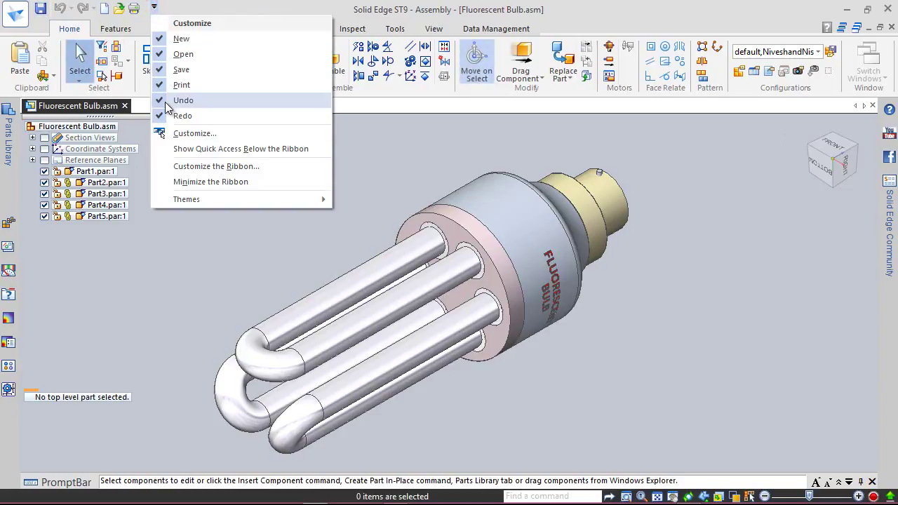
left_click(177, 183)
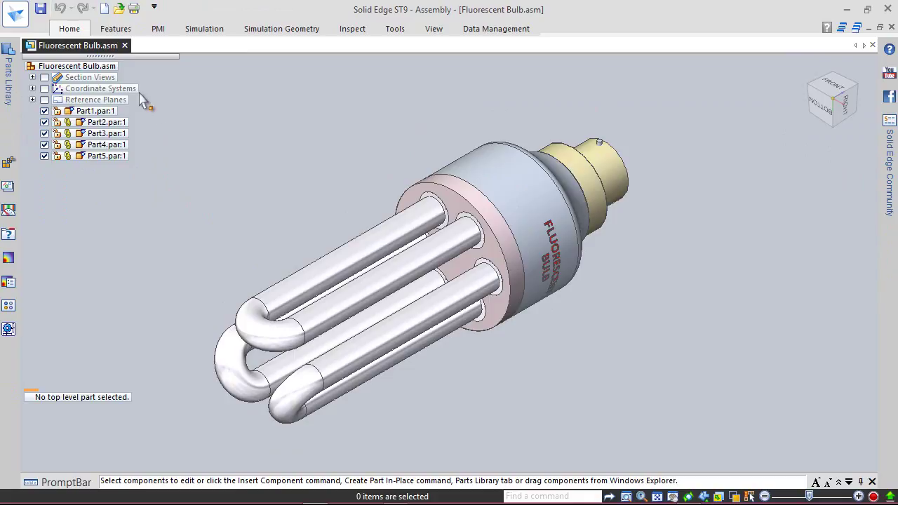